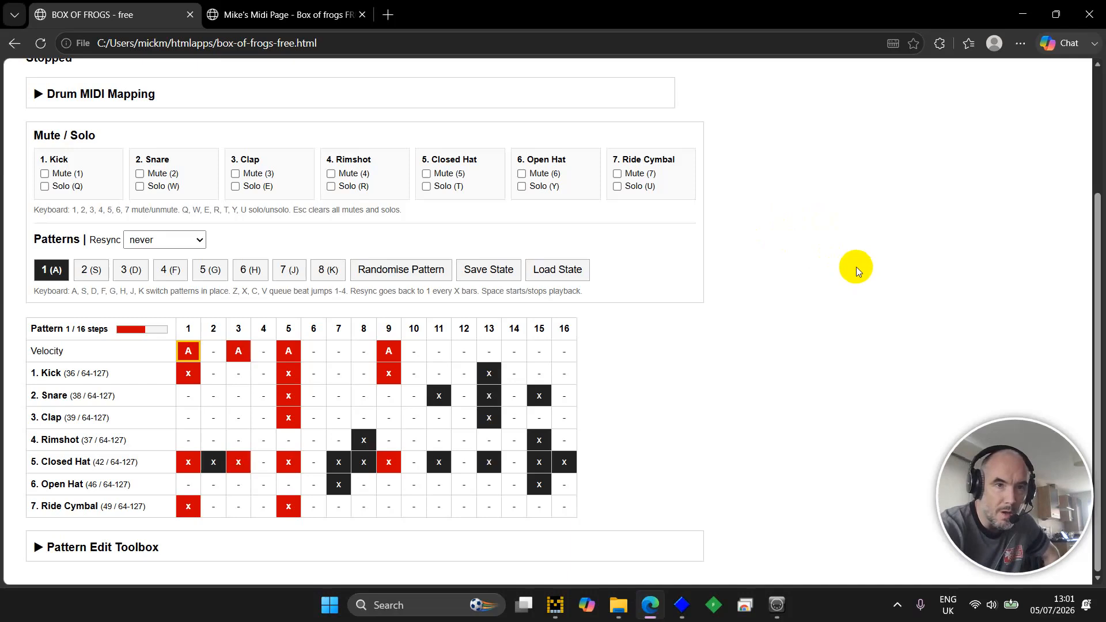
Bring up the already open Box of Frogs web page and look through the site's navigation menu.
scroll(856, 267, "up", 3)
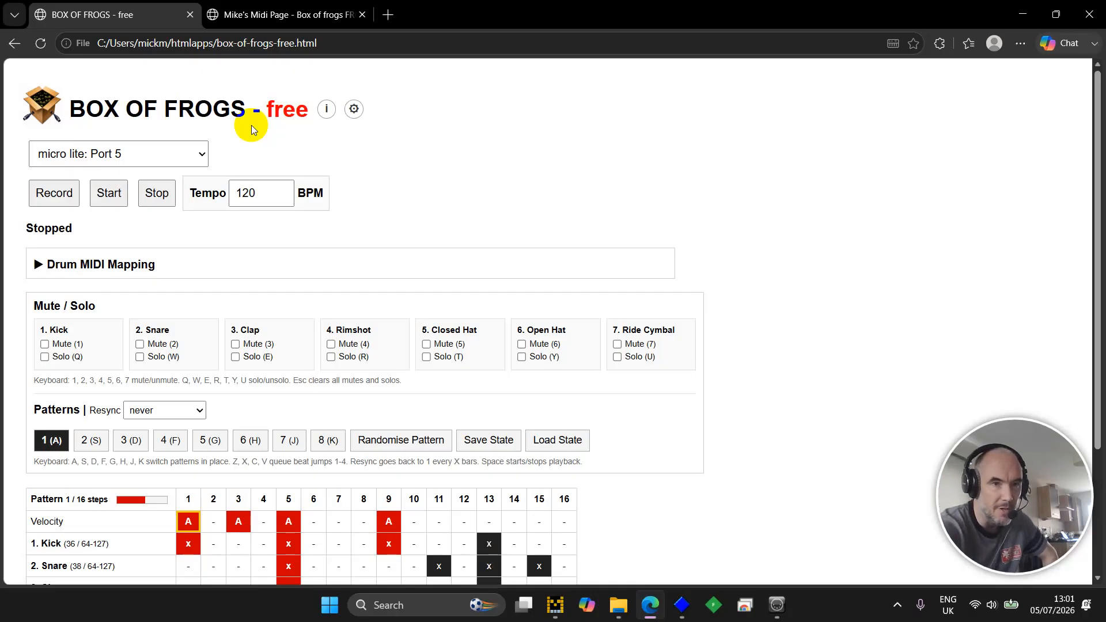
left_click(281, 23)
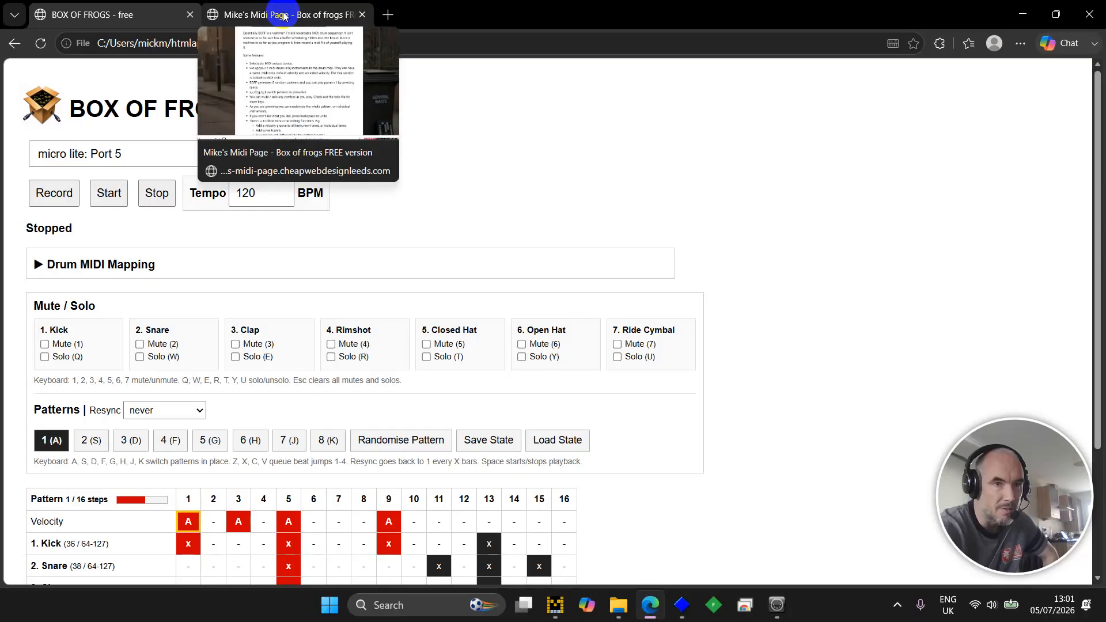
left_click(284, 15)
left_click(243, 119)
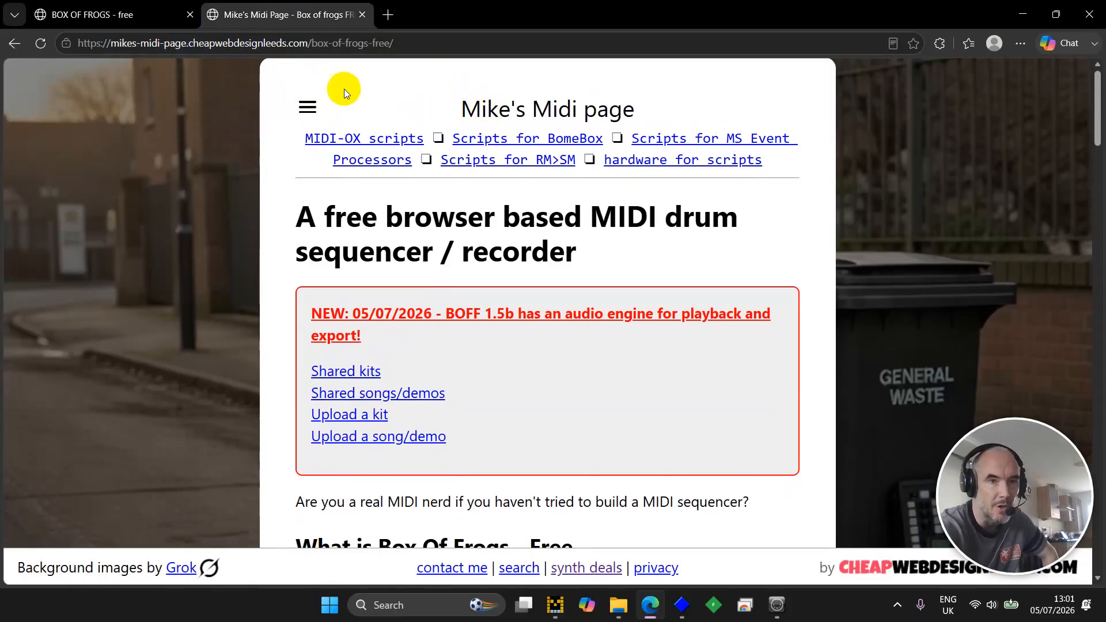
left_click(307, 106)
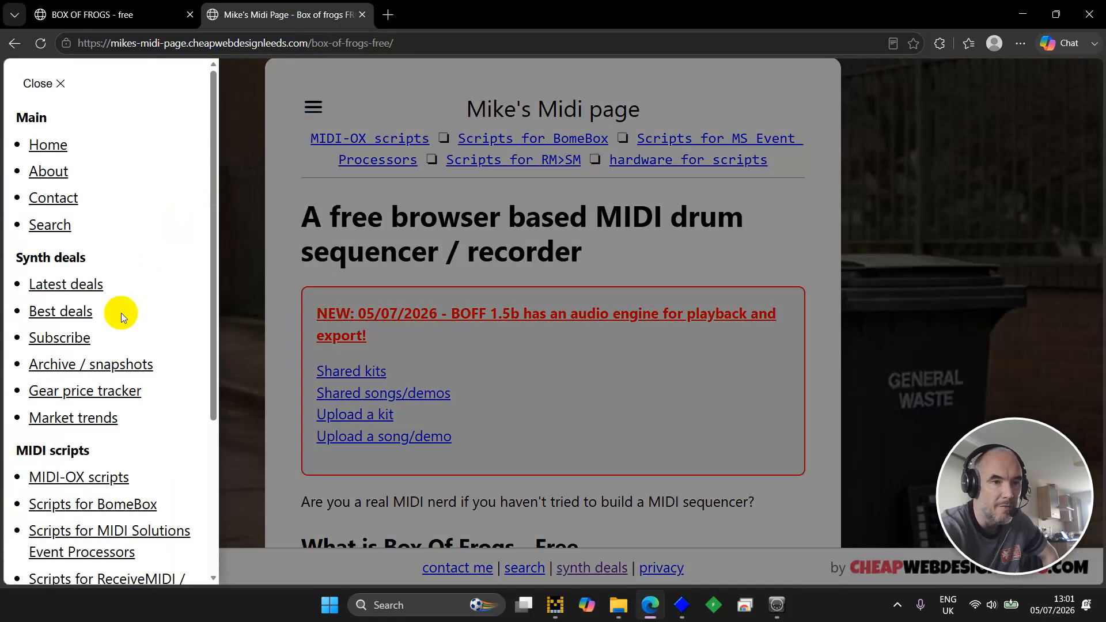
scroll(121, 312, "down", 4)
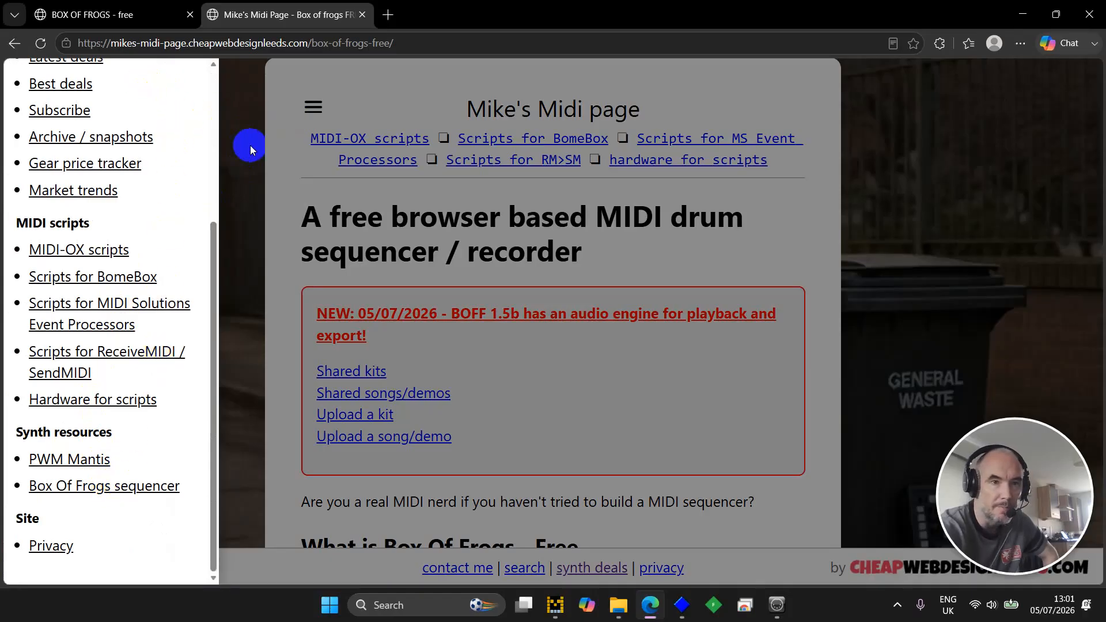
scroll(106, 124, "up", 4)
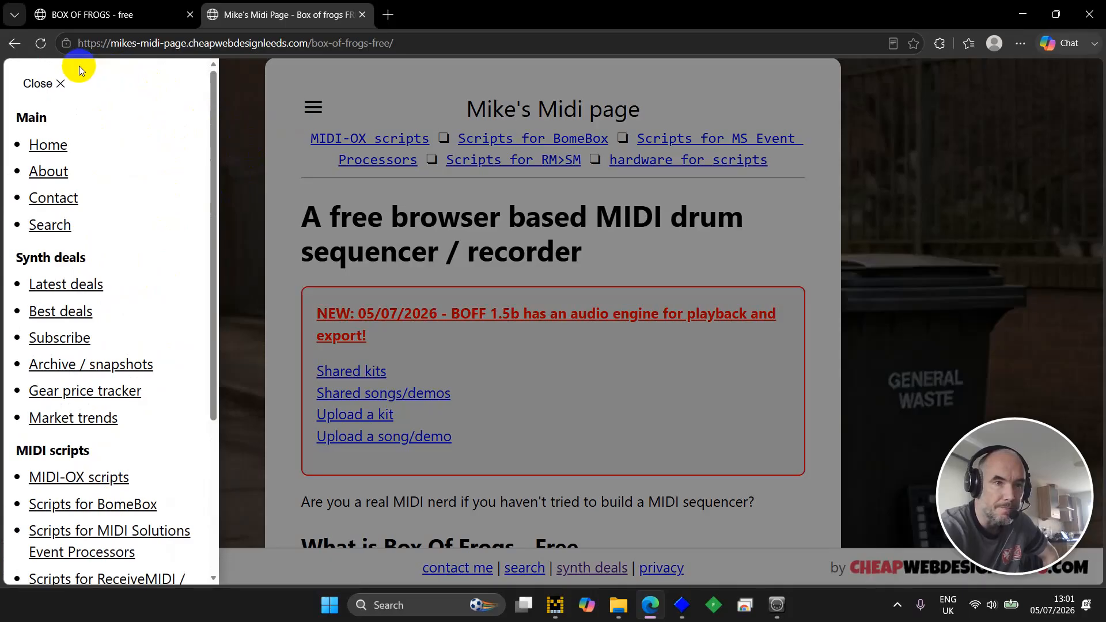
left_click(64, 80)
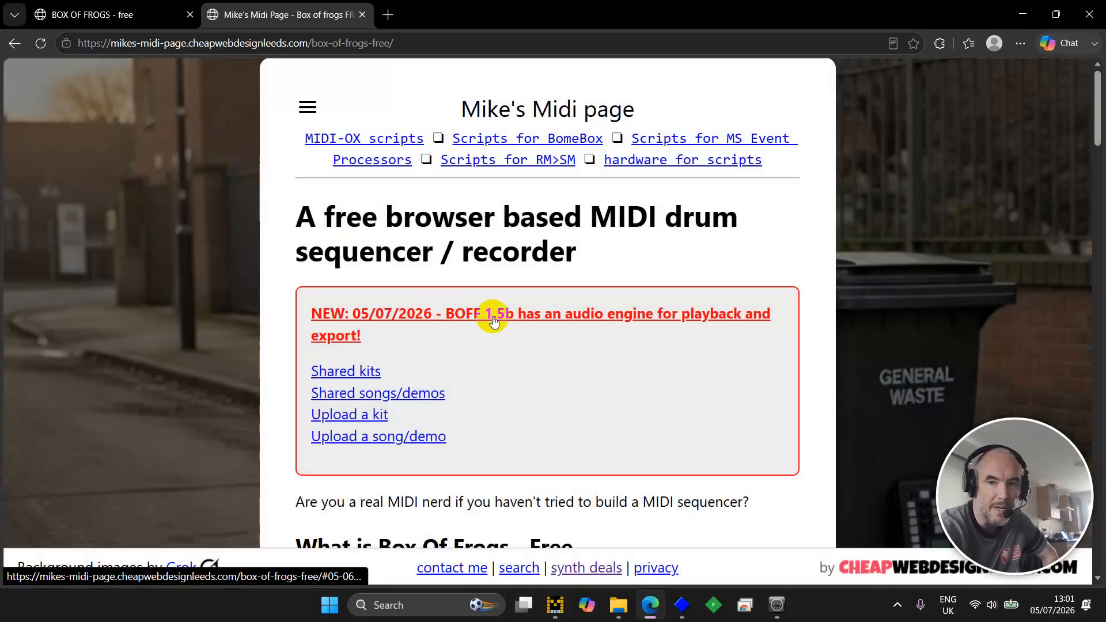
Read through the web page's feature description as far as the box-of-frogs-free.html download link.
scroll(494, 321, "down", 3)
scroll(494, 322, "down", 2)
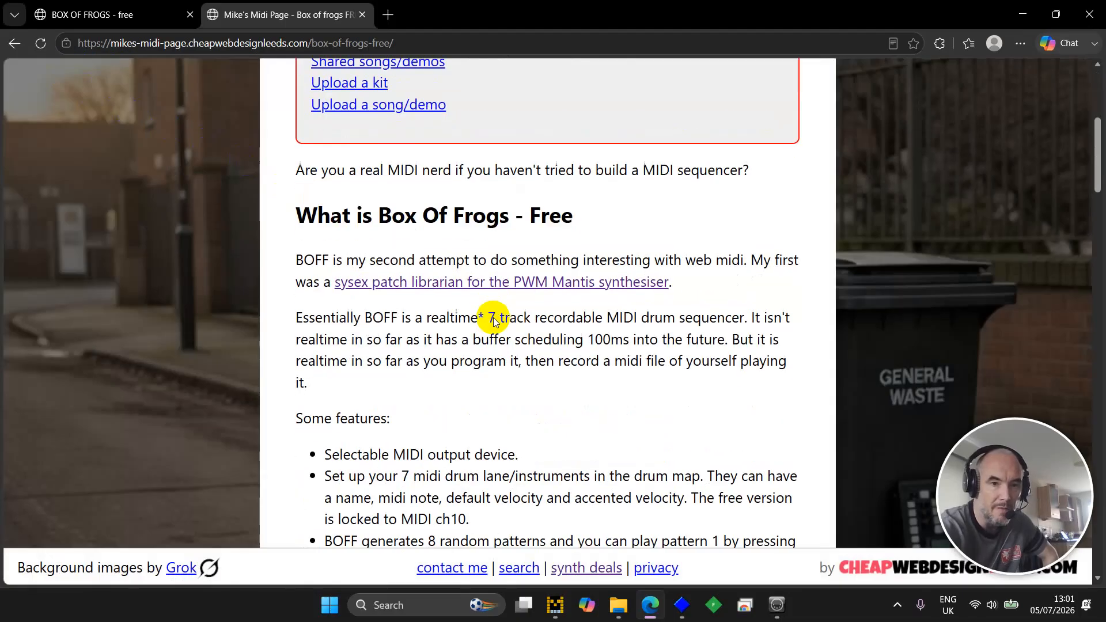
scroll(493, 322, "down", 8)
scroll(494, 322, "down", 5)
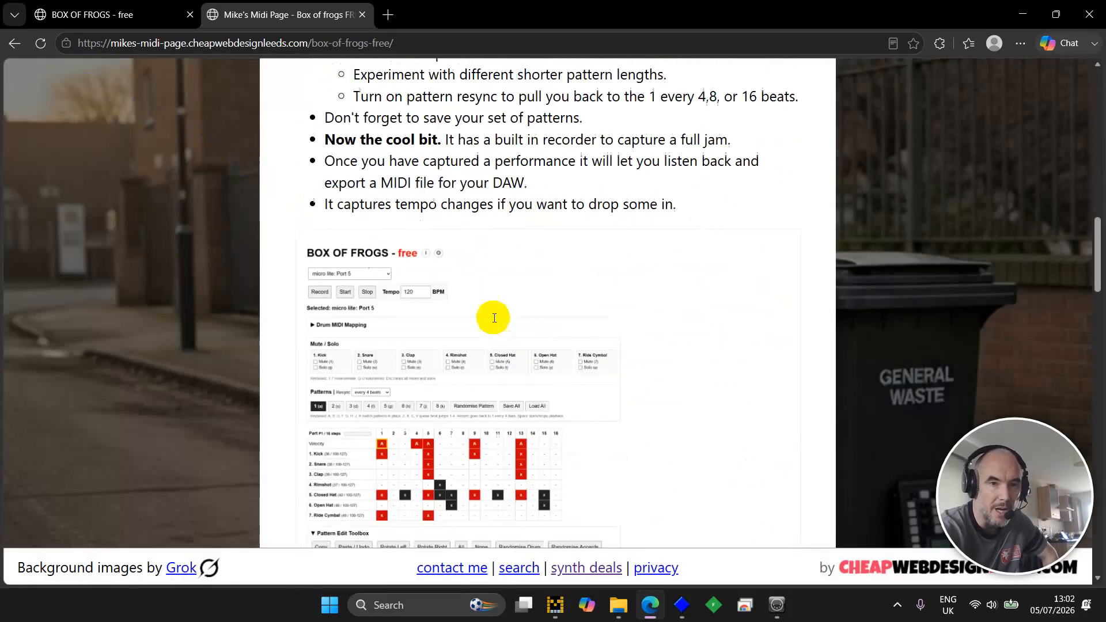
scroll(494, 320, "down", 1)
scroll(494, 318, "down", 1)
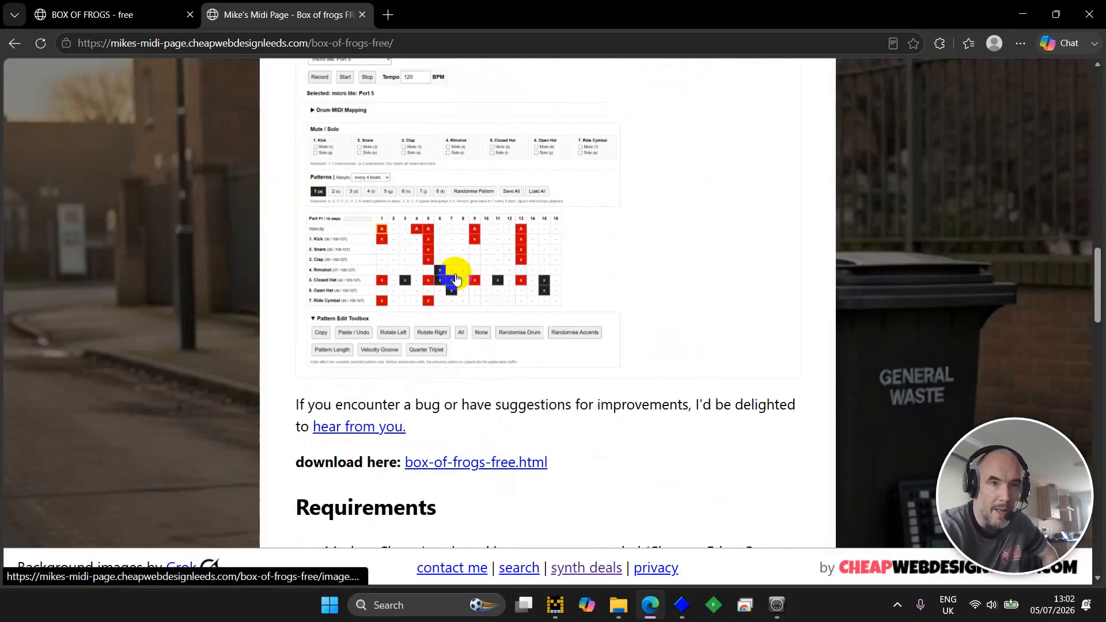
Return to the sequencer and view its help text and configuration options, closing each again.
left_click(121, 17)
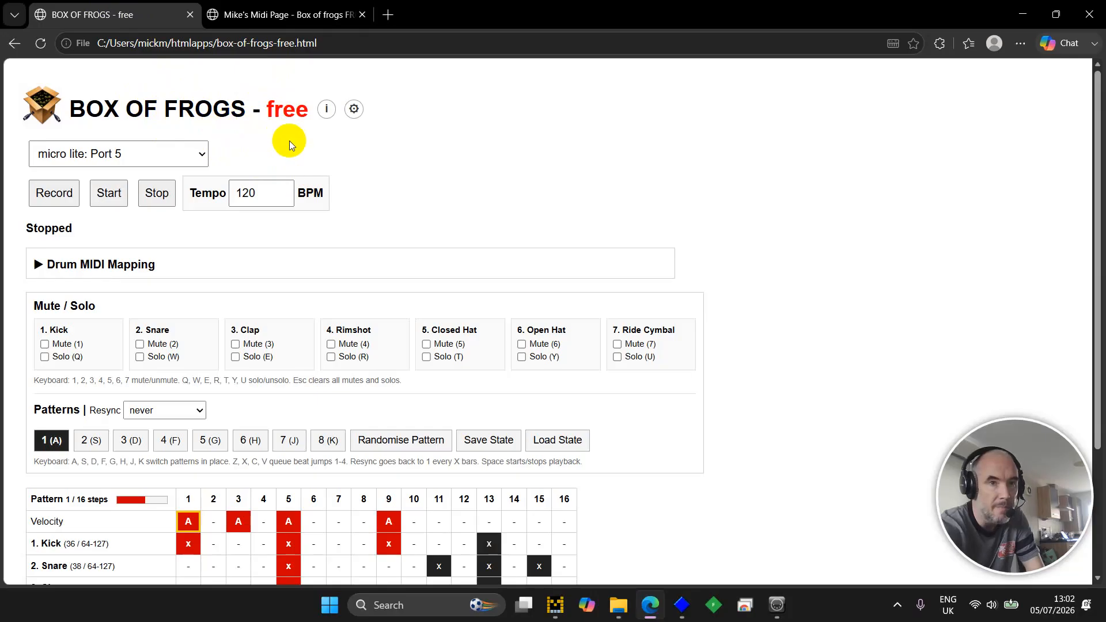
left_click(325, 109)
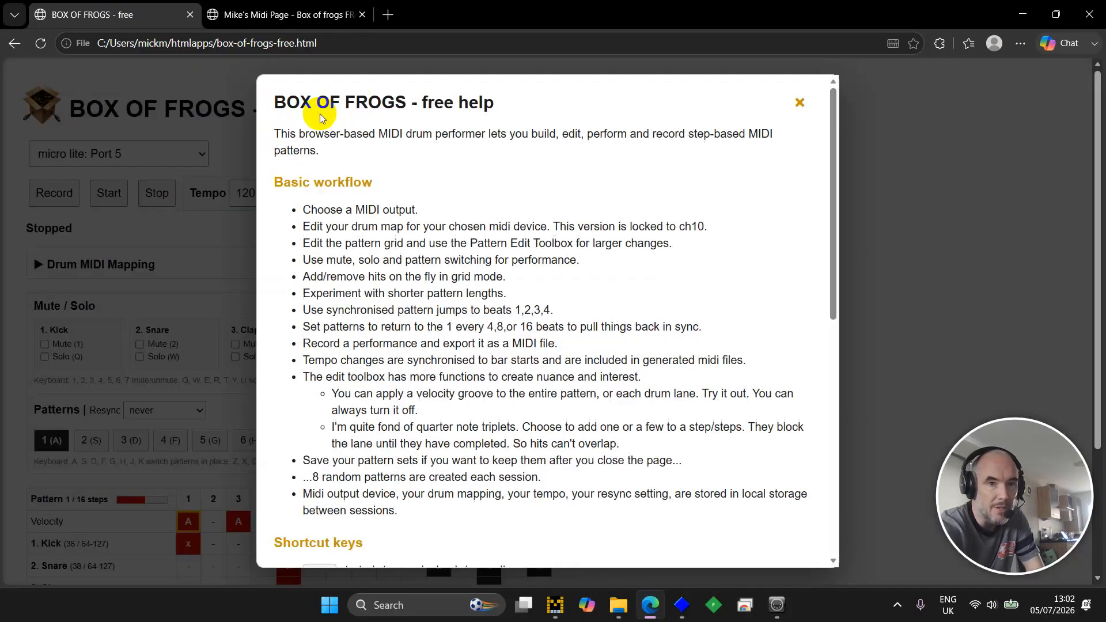
left_click(798, 102)
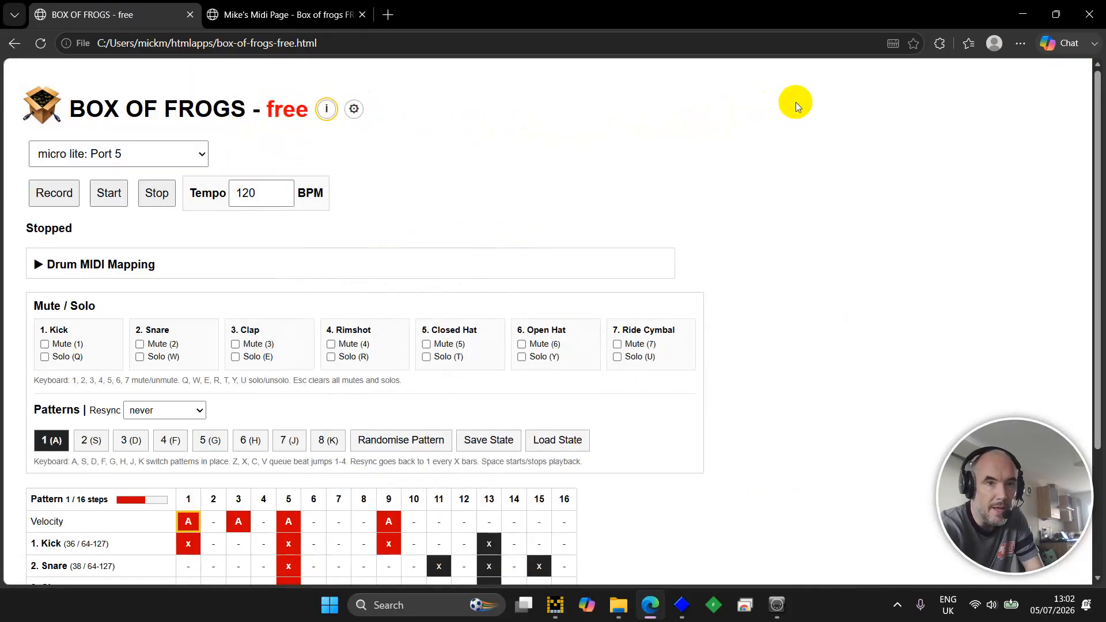
left_click(354, 109)
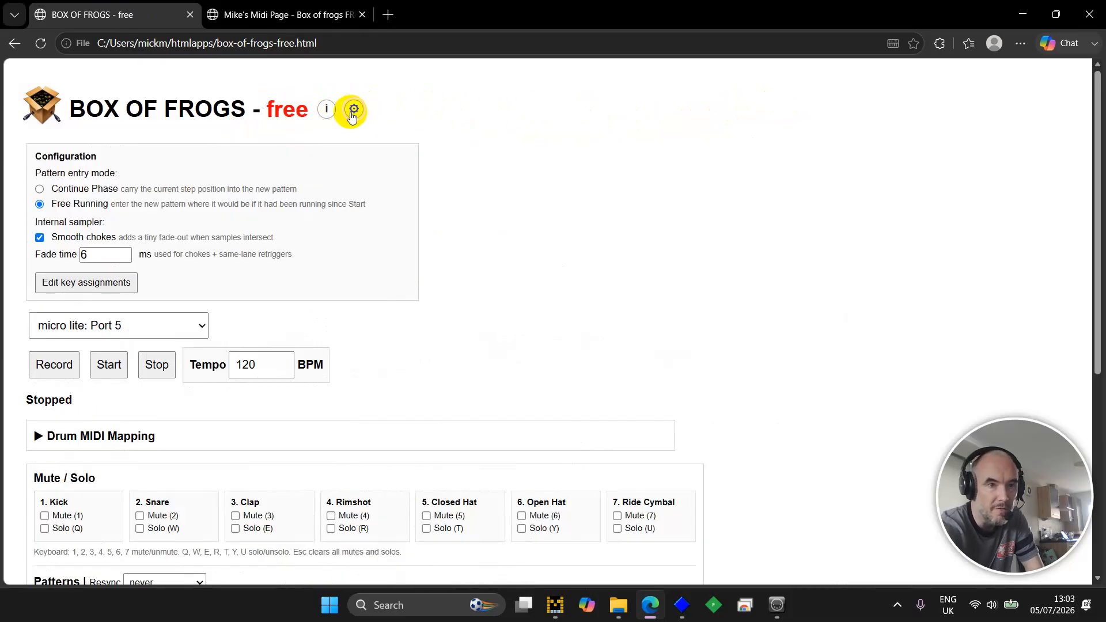
left_click(353, 111)
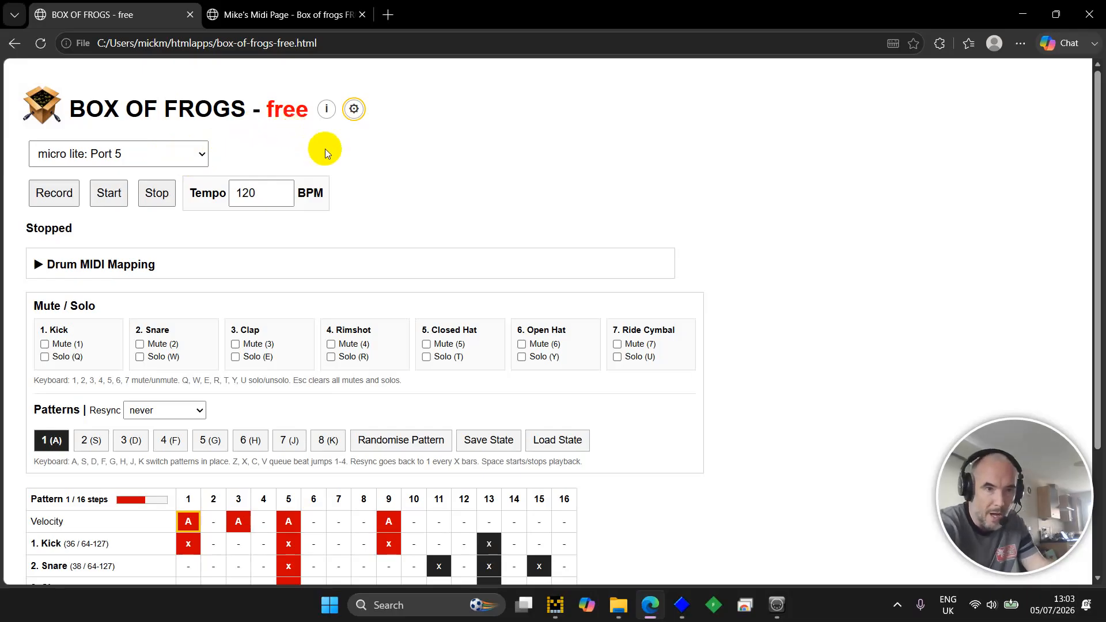
Play pattern 1 from the step grid and stop it, twice in a row.
scroll(399, 229, "down", 3)
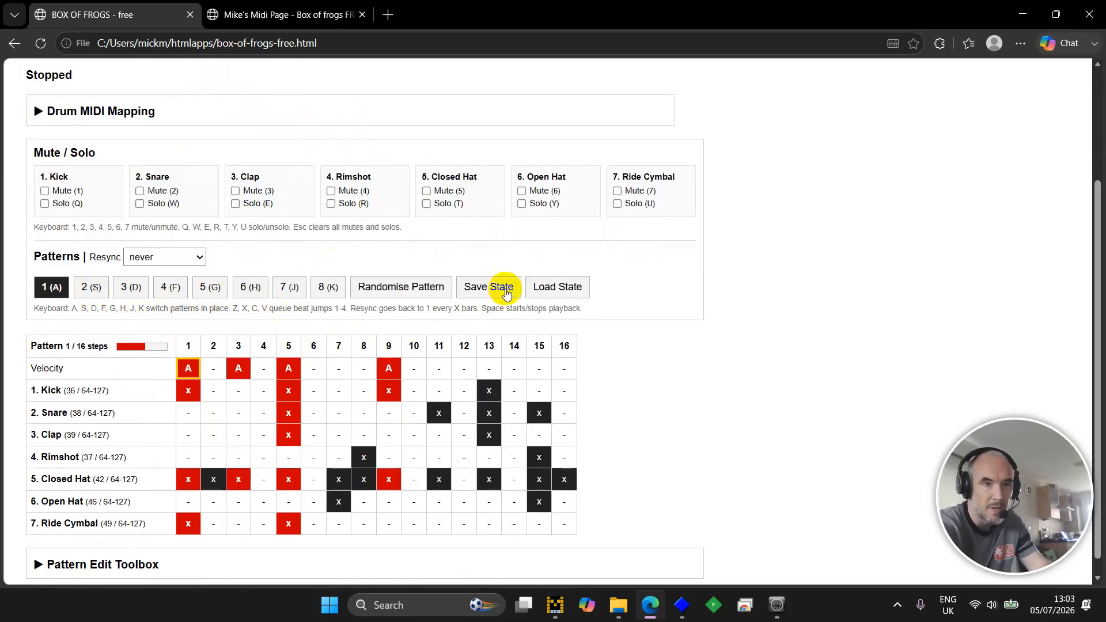
scroll(549, 346, "up", 3)
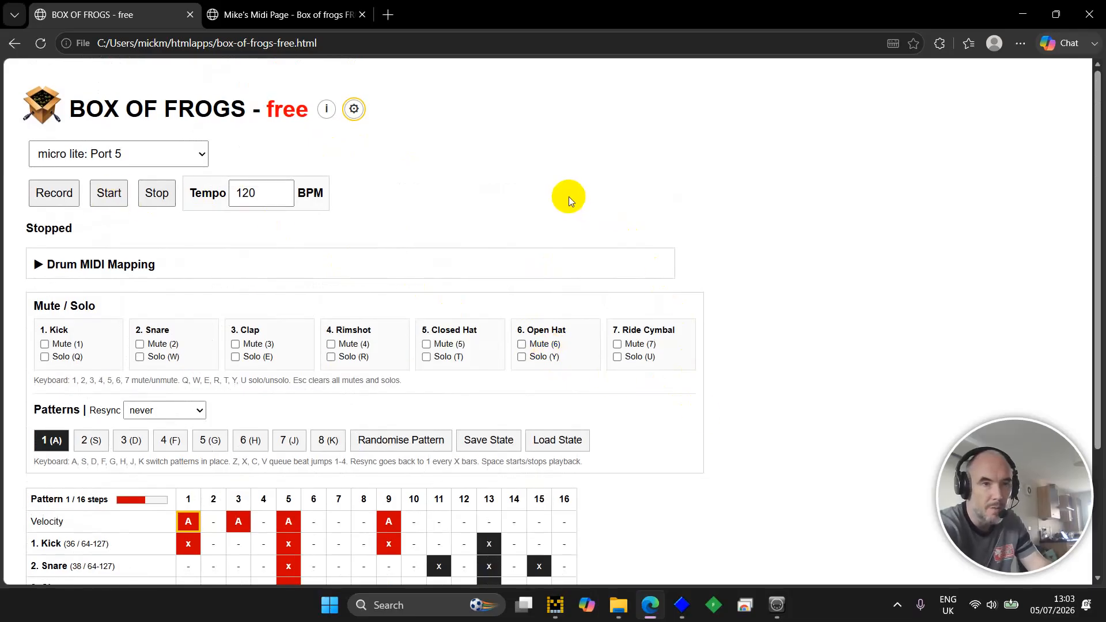
scroll(567, 195, "down", 3)
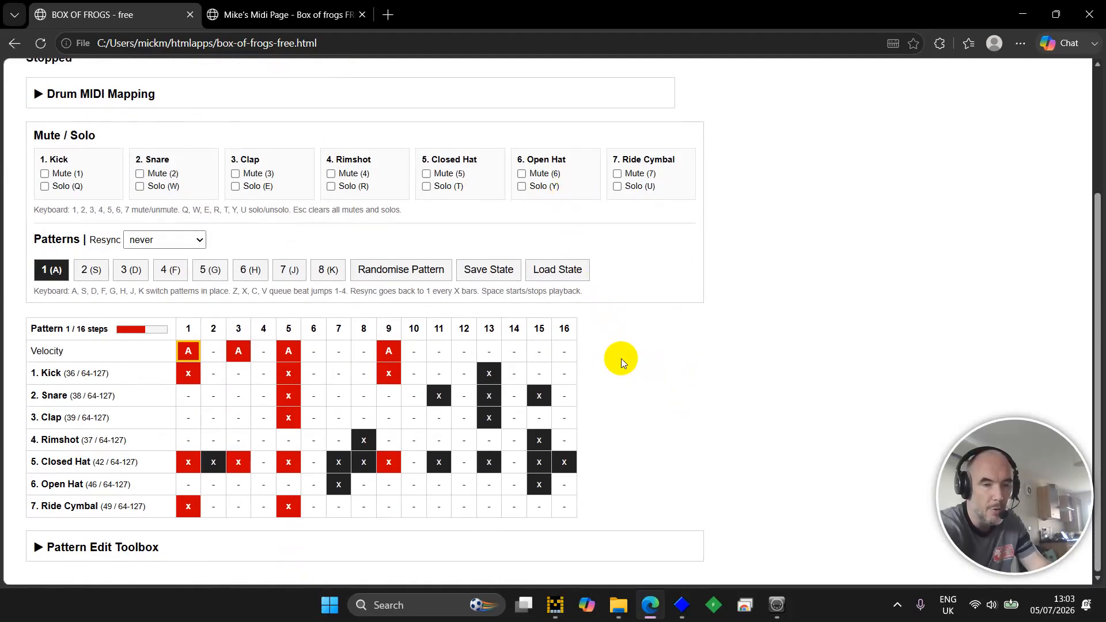
key("space")
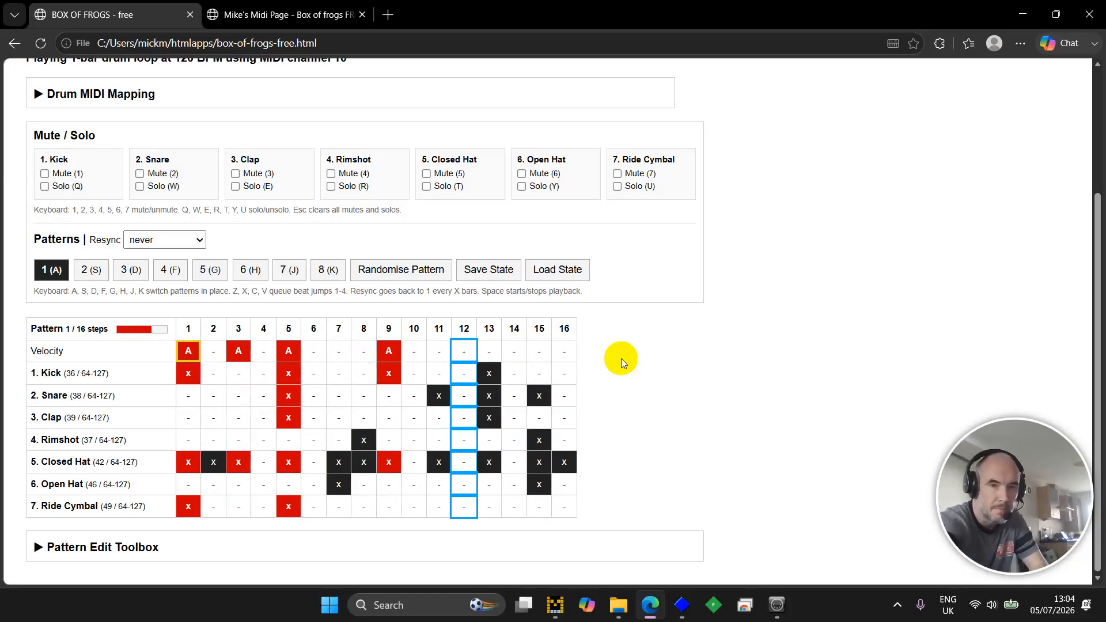
key("space")
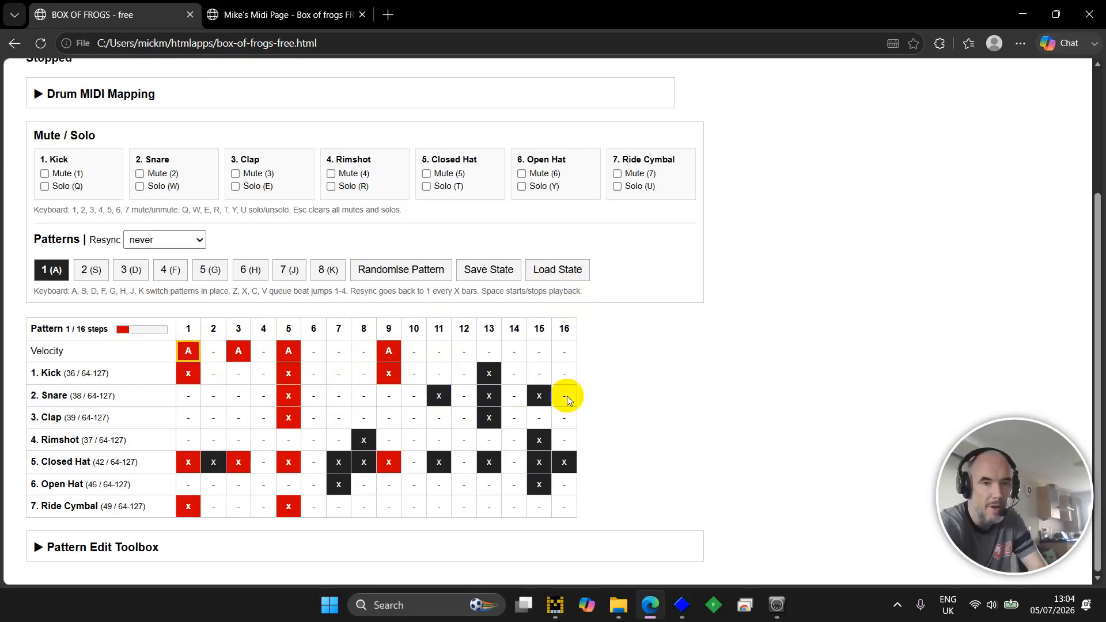
key("space")
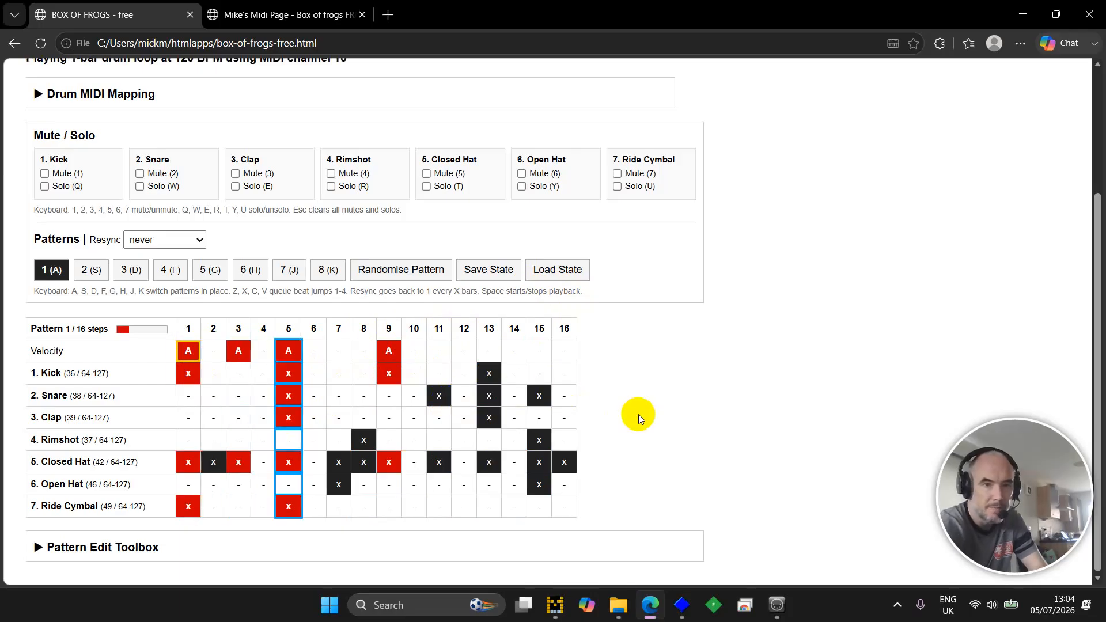
key("space")
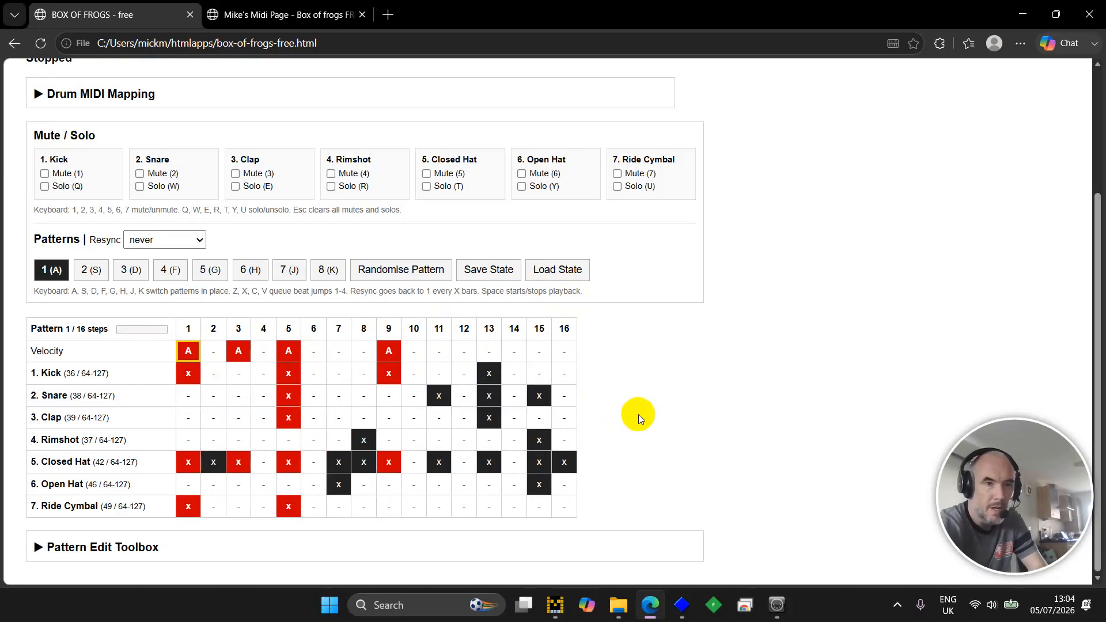
Review the drum MIDI mapping's notes and velocities, then collapse the section.
scroll(645, 413, "up", 2)
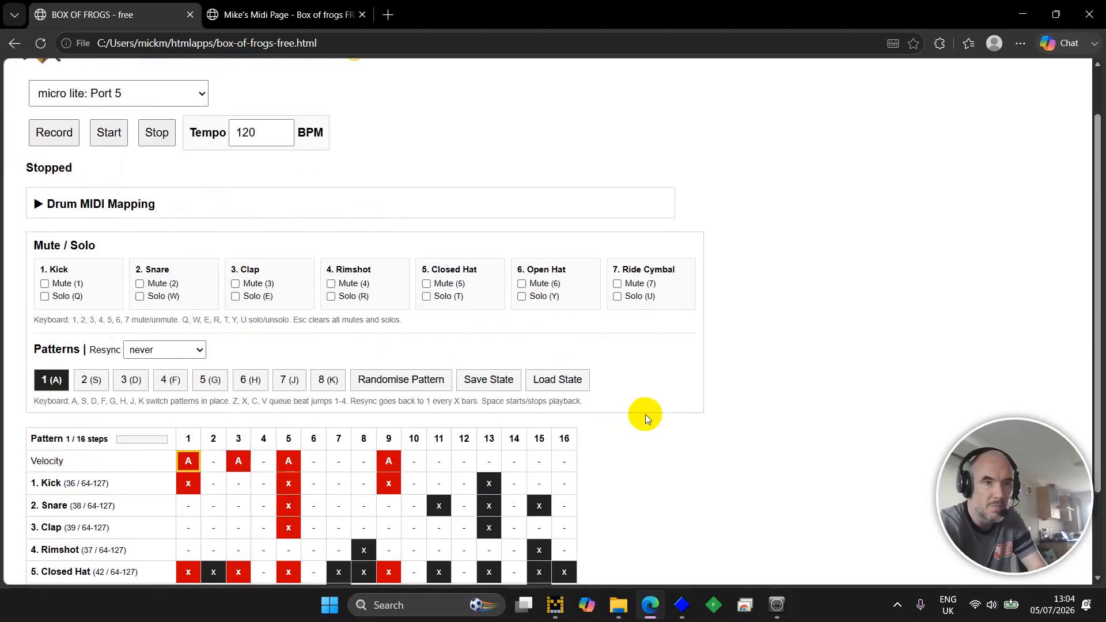
left_click(103, 213)
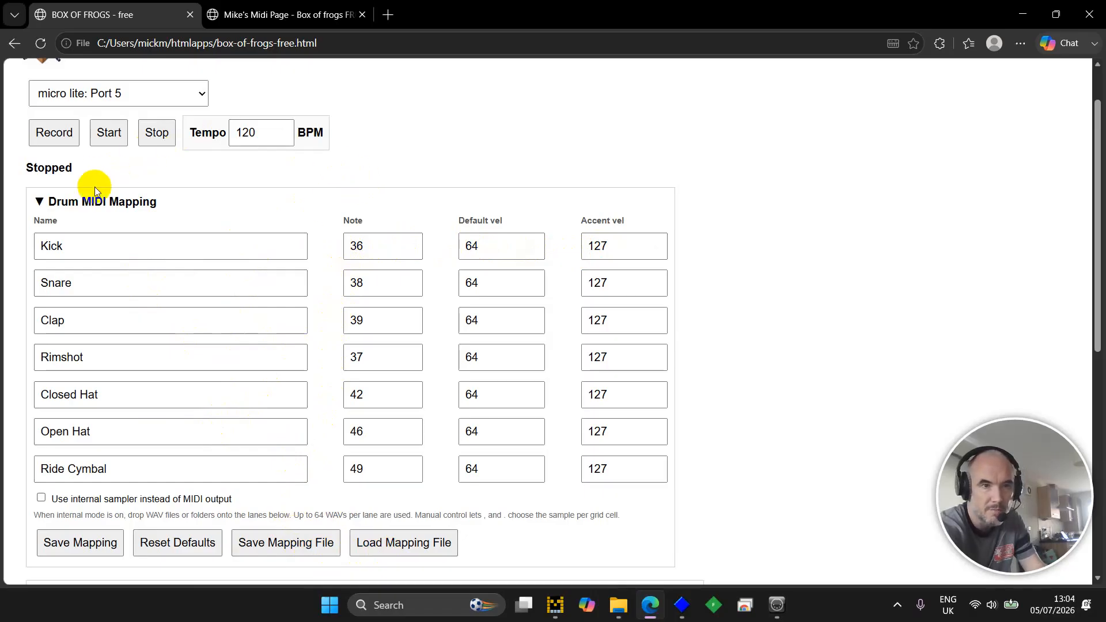
left_click(99, 203)
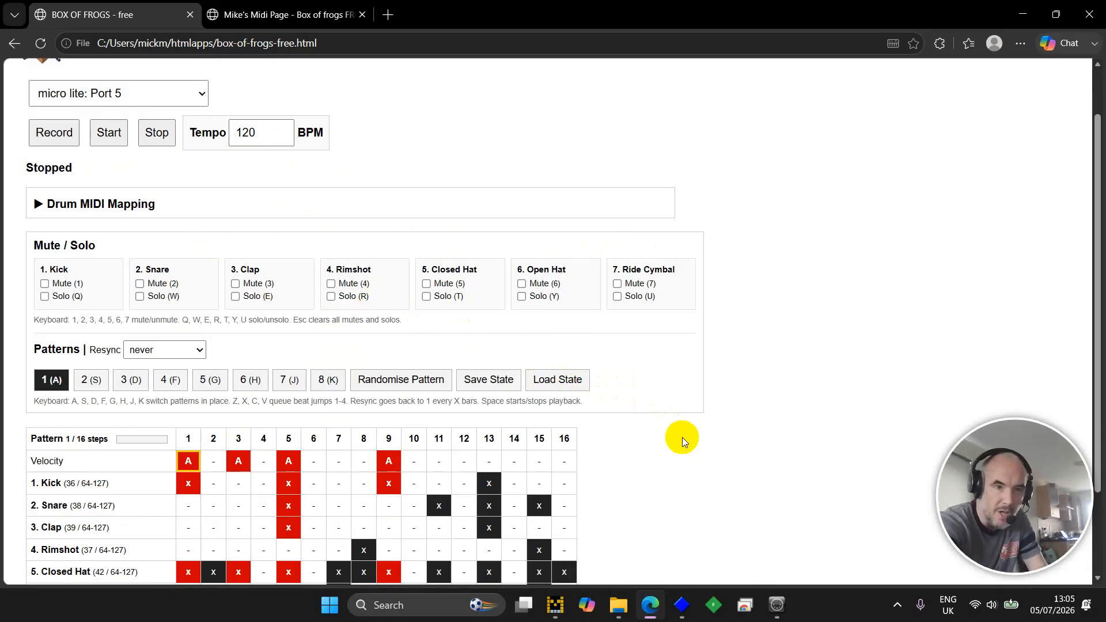
Start playback and switch live through patterns 2, 1, 3 and 4.
key("space")
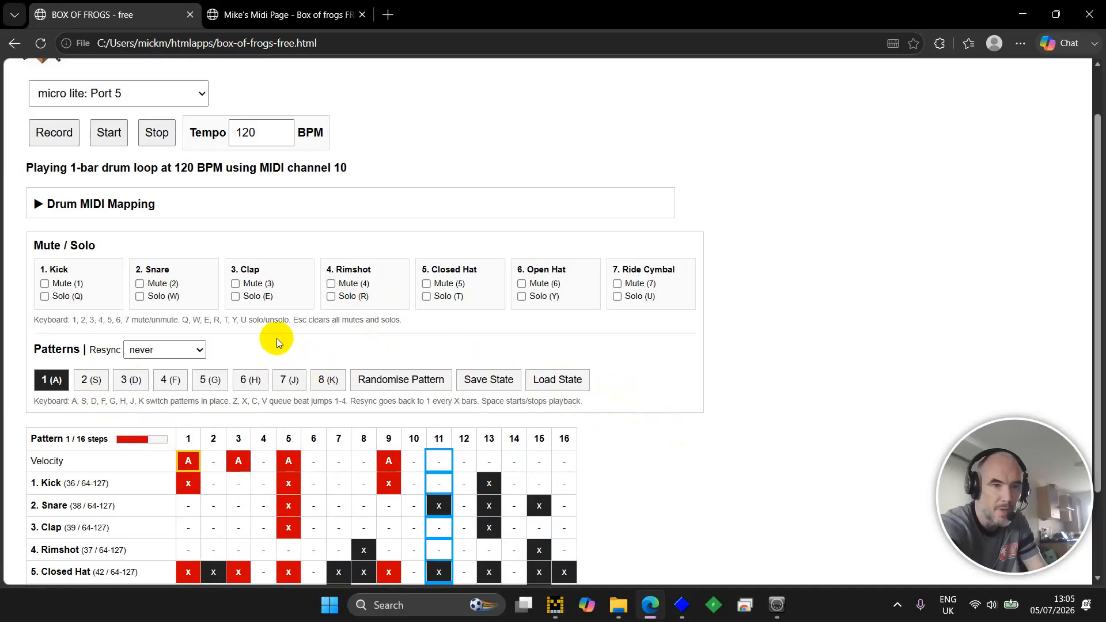
scroll(277, 337, "down", 2)
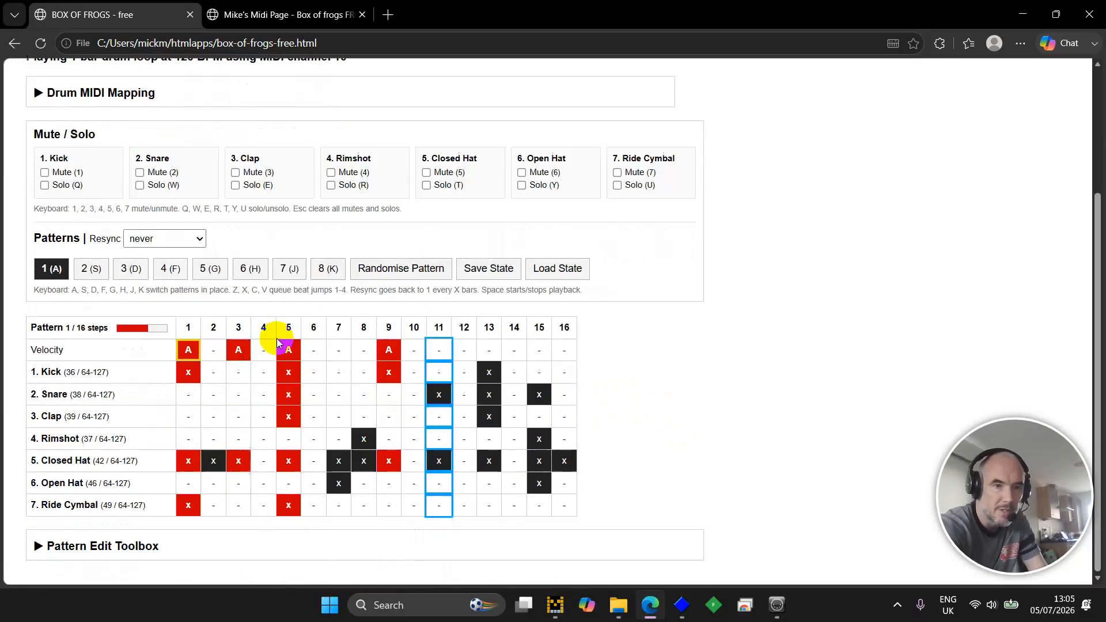
key("s")
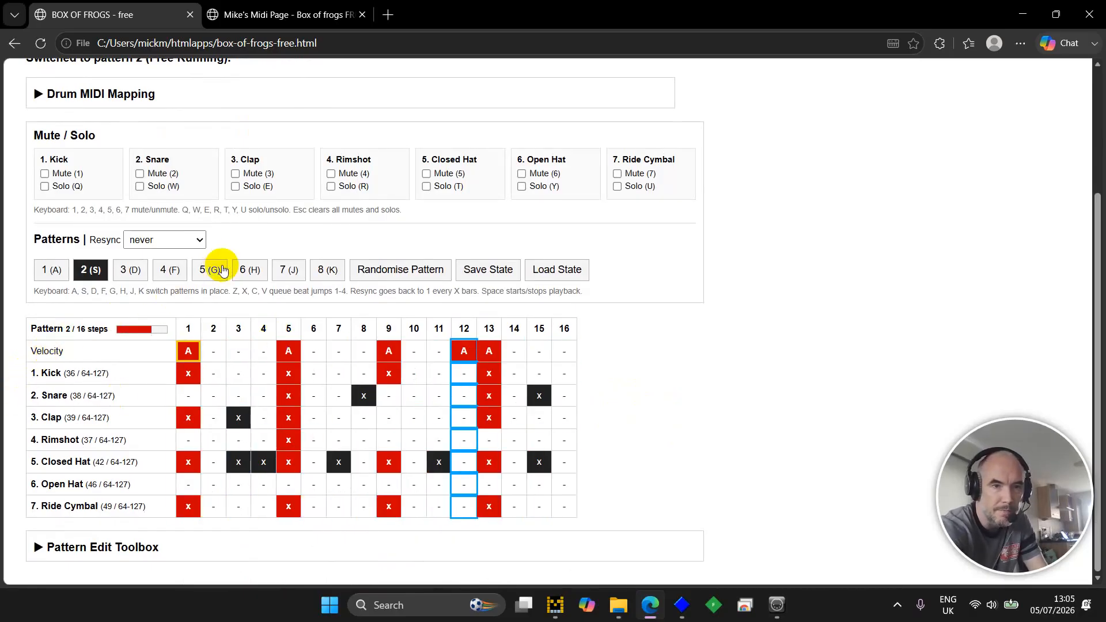
key("a")
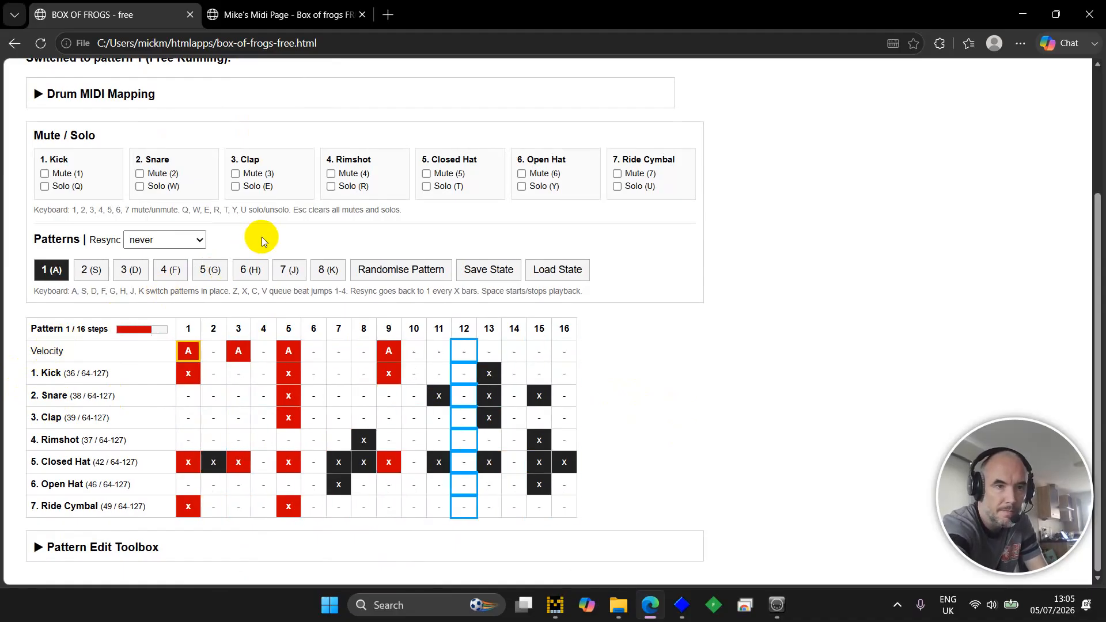
key("d")
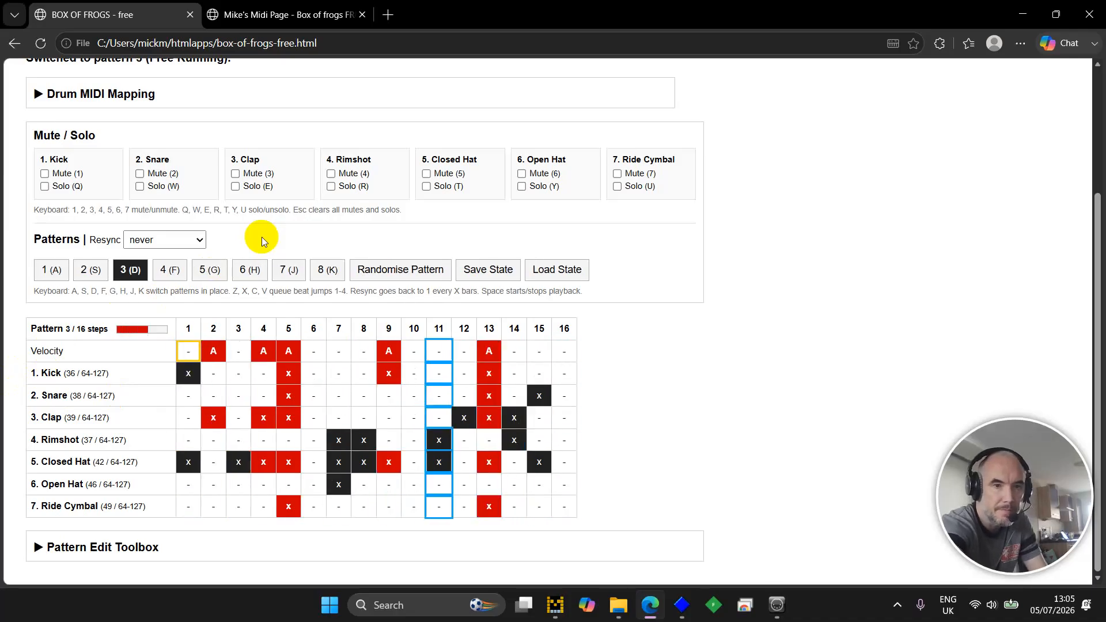
key("f")
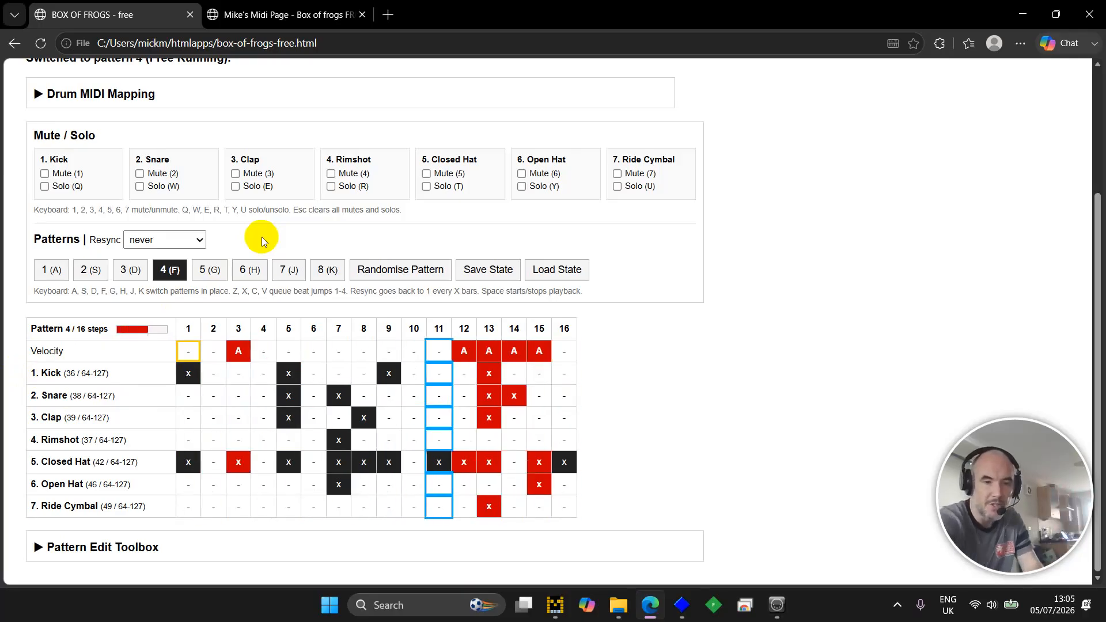
Run through patterns 1 to 8 in order during playback and stop on pattern 8.
key("a")
key("s")
key("d")
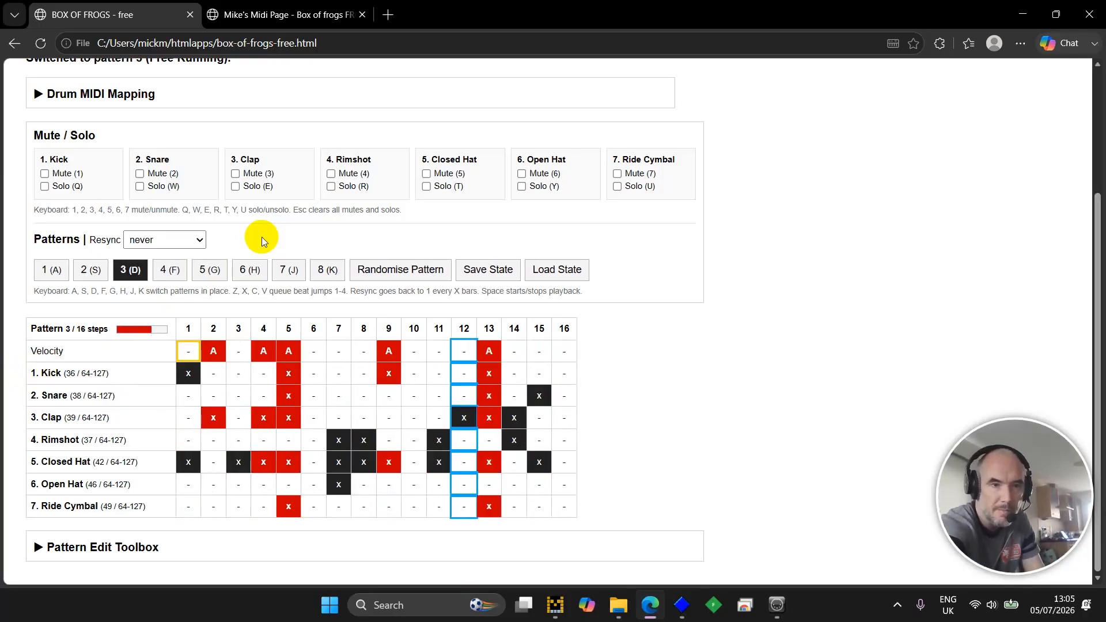
key("f")
key("g")
key("h")
key("j")
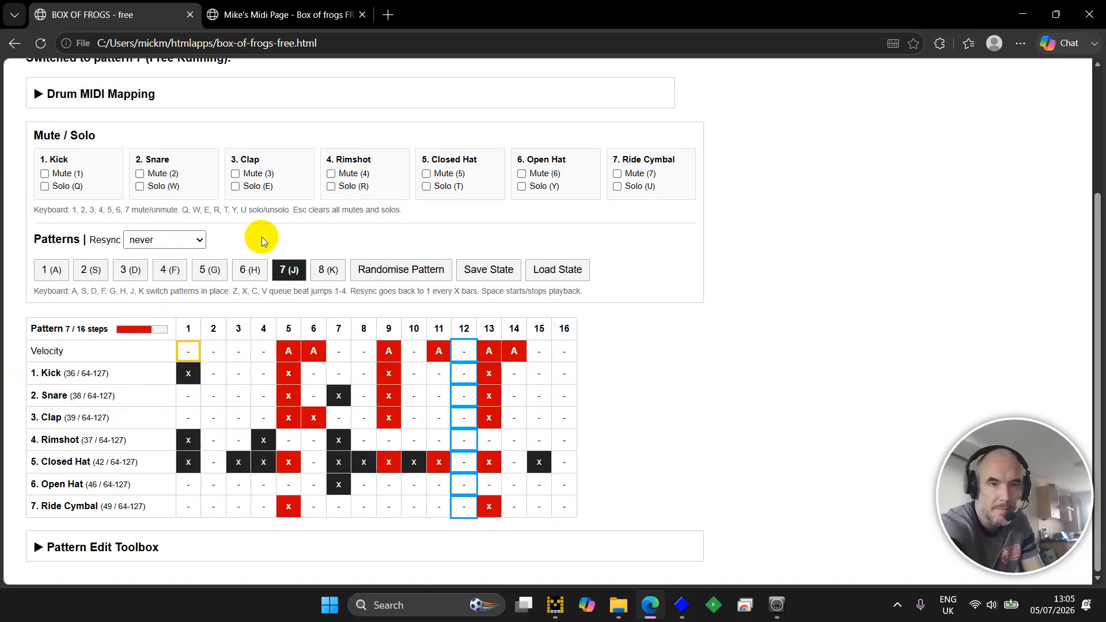
key("k")
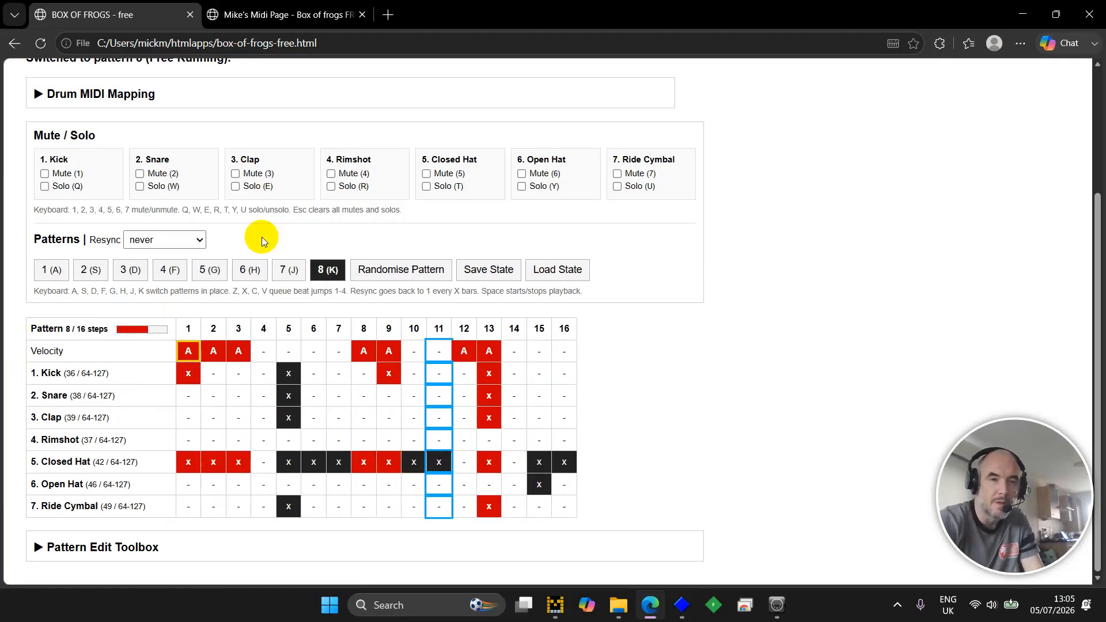
key("space")
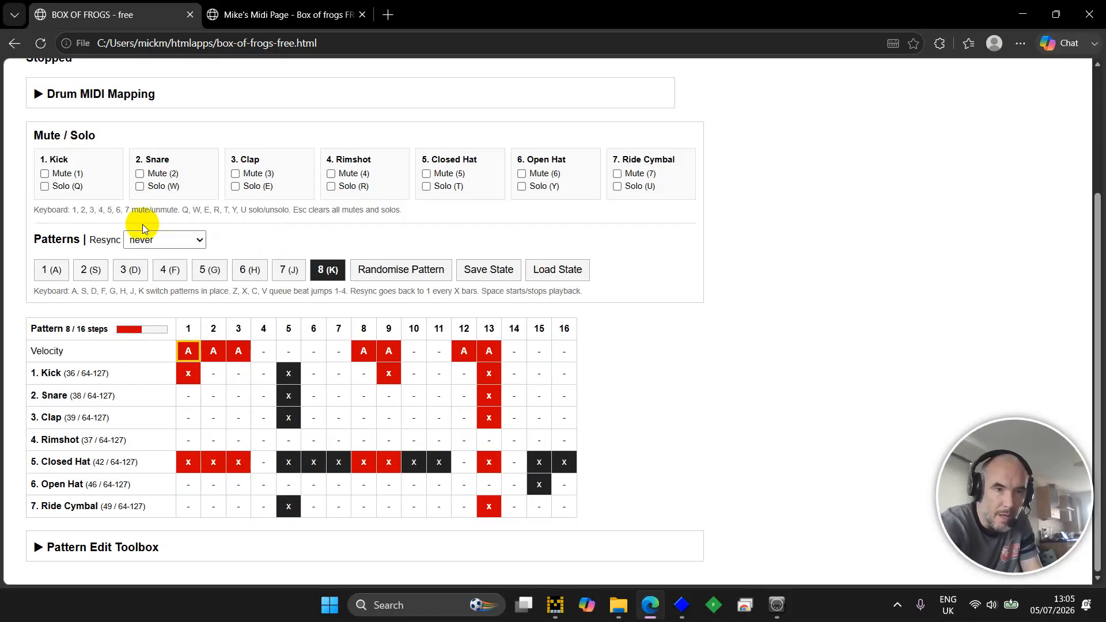
Switch to pattern 1, clear all of its steps and start playback.
left_click(55, 274)
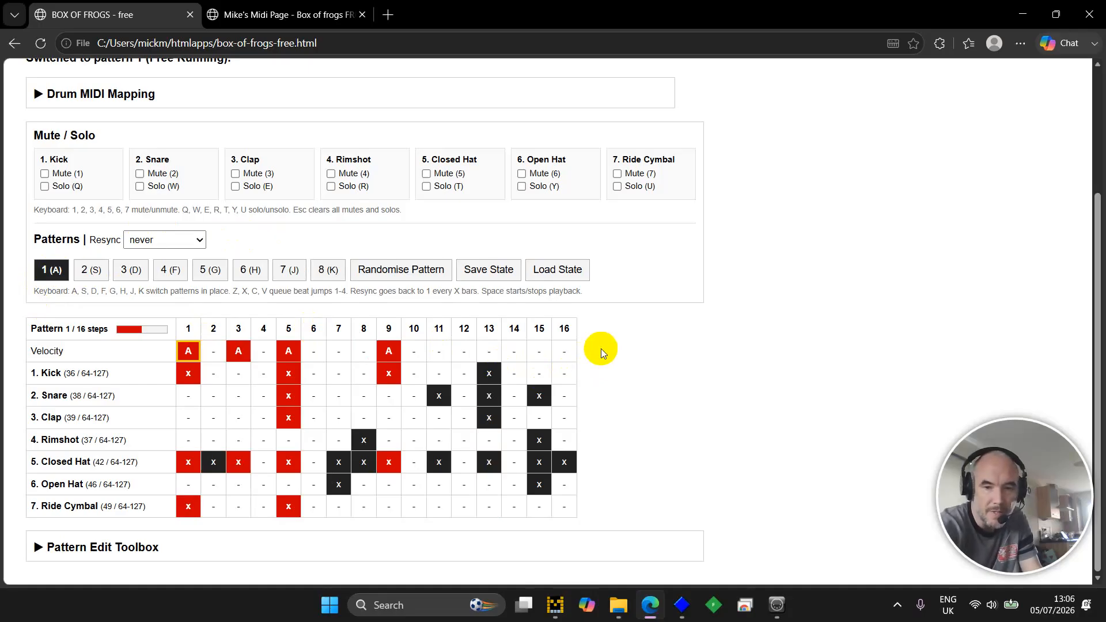
key("Delete")
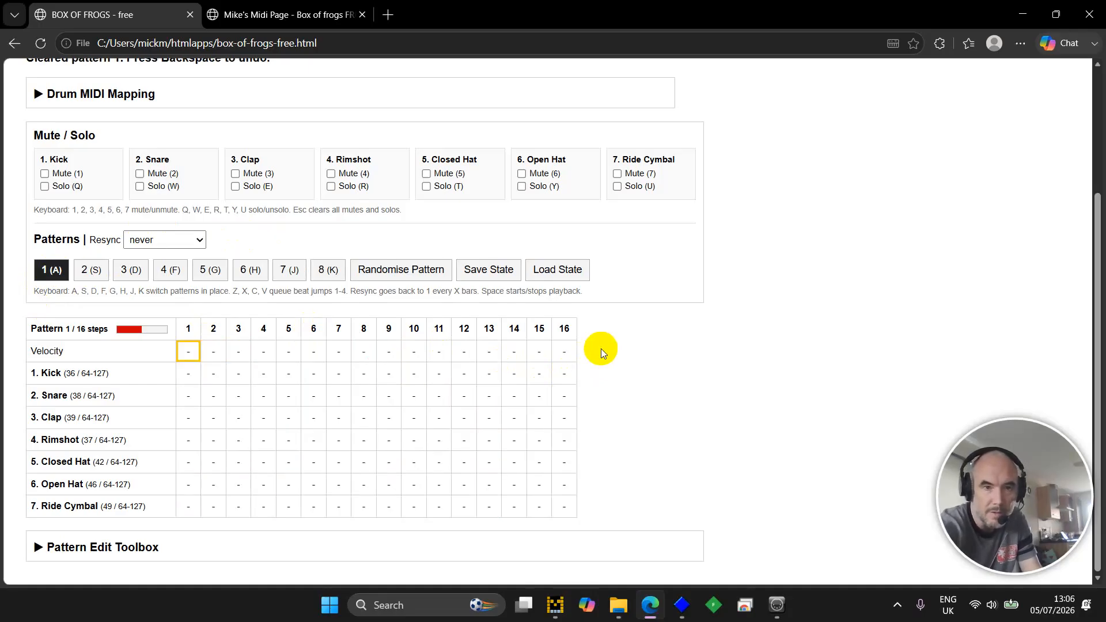
key("space")
Enter kick hits on steps 1, 5 and 6 of pattern 1 during playback.
key("Down")
key("Right")
key("Right")
key("Down")
key("Down")
key("Down")
key("Down")
key("Up")
key("Up")
key("Up")
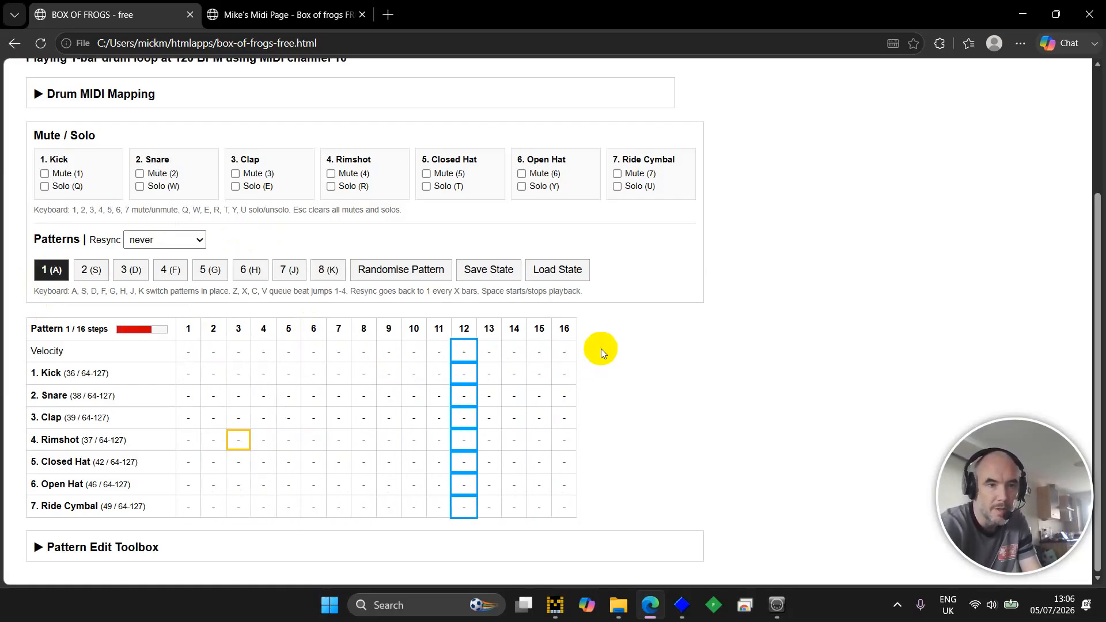
key("Up")
key("Left")
key("Left")
key("Return")
key("Right")
key("Right")
key("Right")
key("Right")
key("Right")
key("Left")
key("Return")
key("Right")
key("Return")
Add kick hits on steps 10, 13, 14 and 16 of pattern 1.
key("Right")
key("Right")
key("Right")
key("Right")
key("Return")
key("Right")
key("Right")
key("Right")
key("Return")
key("Right")
key("Return")
key("Right")
key("Right")
key("Return")
Accent steps 1 and 5 of pattern 1 in the velocity row.
key("Up")
key("Left")
key("Left")
key("Left")
key("Left")
key("Left")
key("Left")
key("Left")
key("Left")
key("Left")
key("Left")
key("Left")
key("Left")
key("Left")
key("Left")
key("Left")
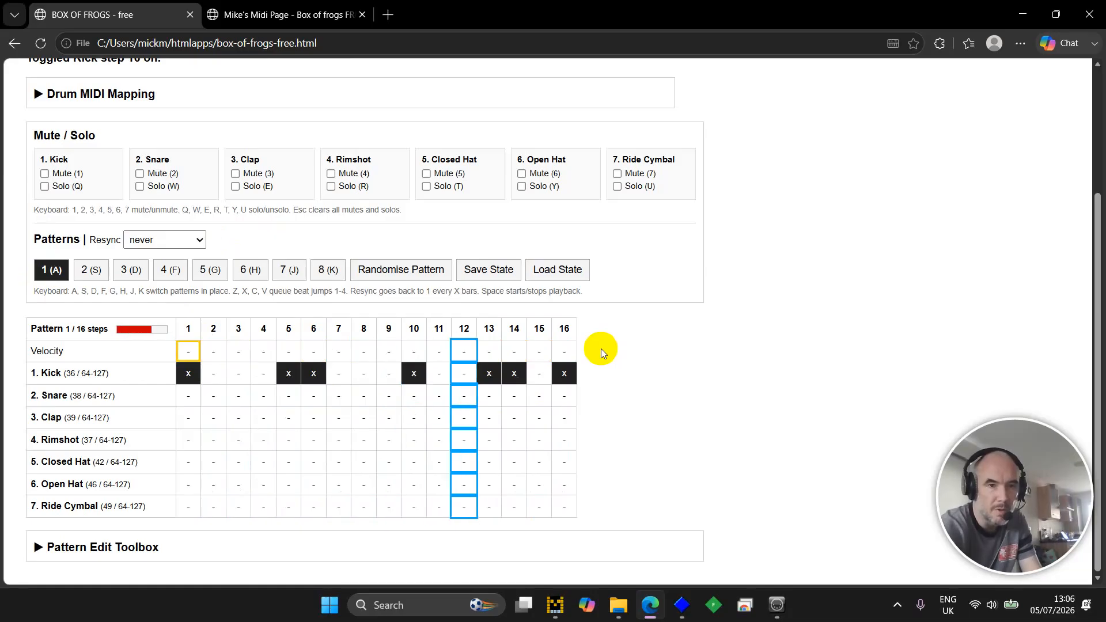
key("Return")
key("Right")
key("Right")
key("Right")
key("Right")
key("Return")
Try an accent on step 10 of the velocity row and remove it again.
key("Right")
key("Right")
key("Right")
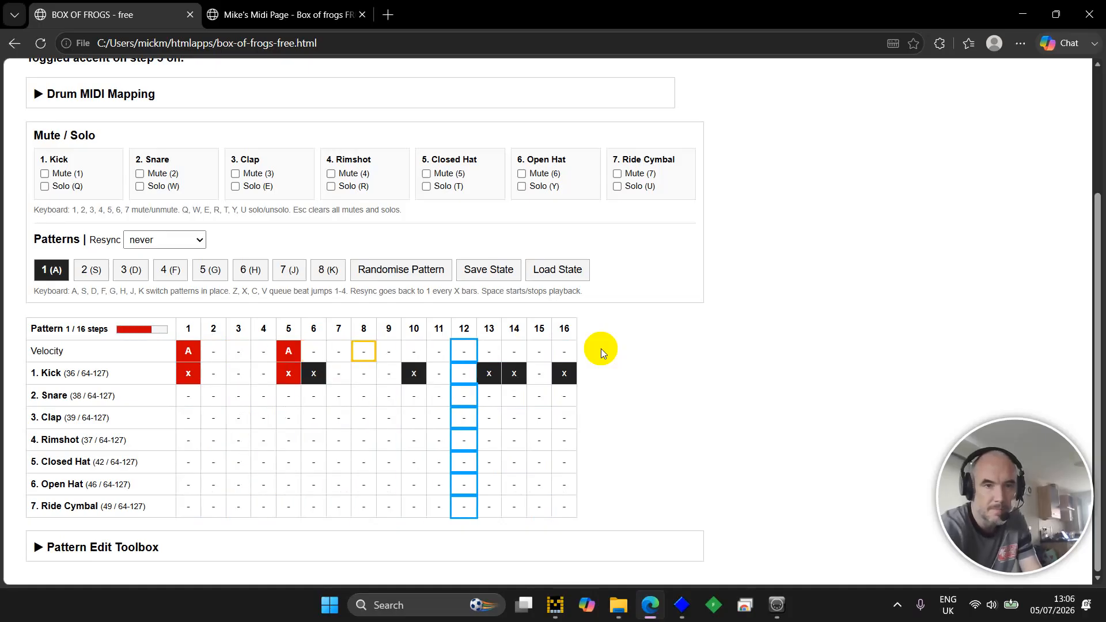
key("Right")
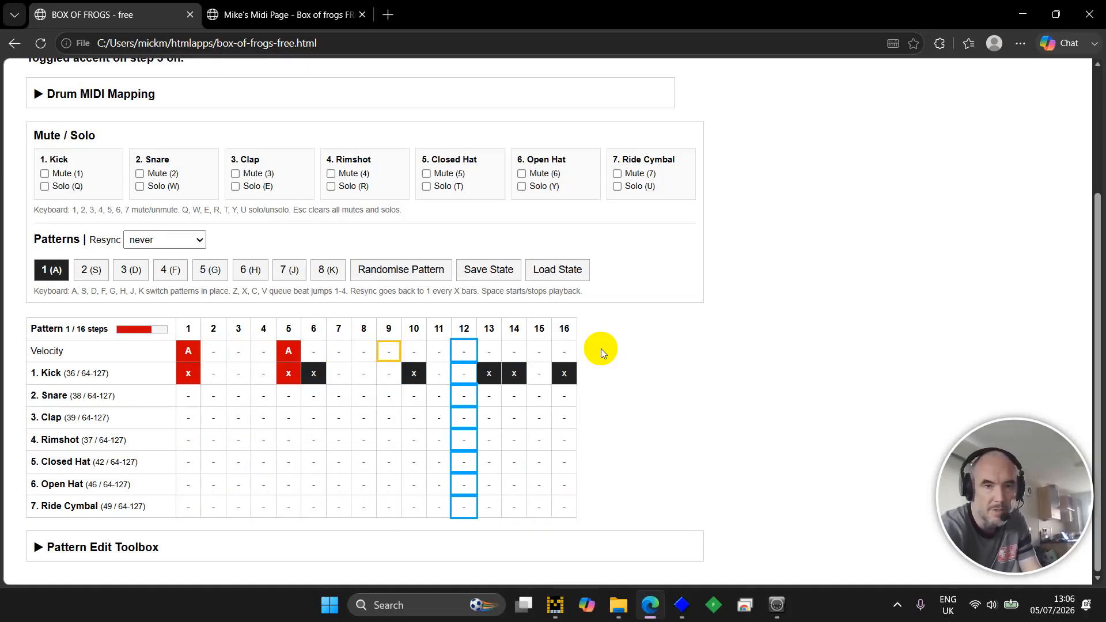
key("Right")
key("Return")
key("Right")
key("Right")
key("Right")
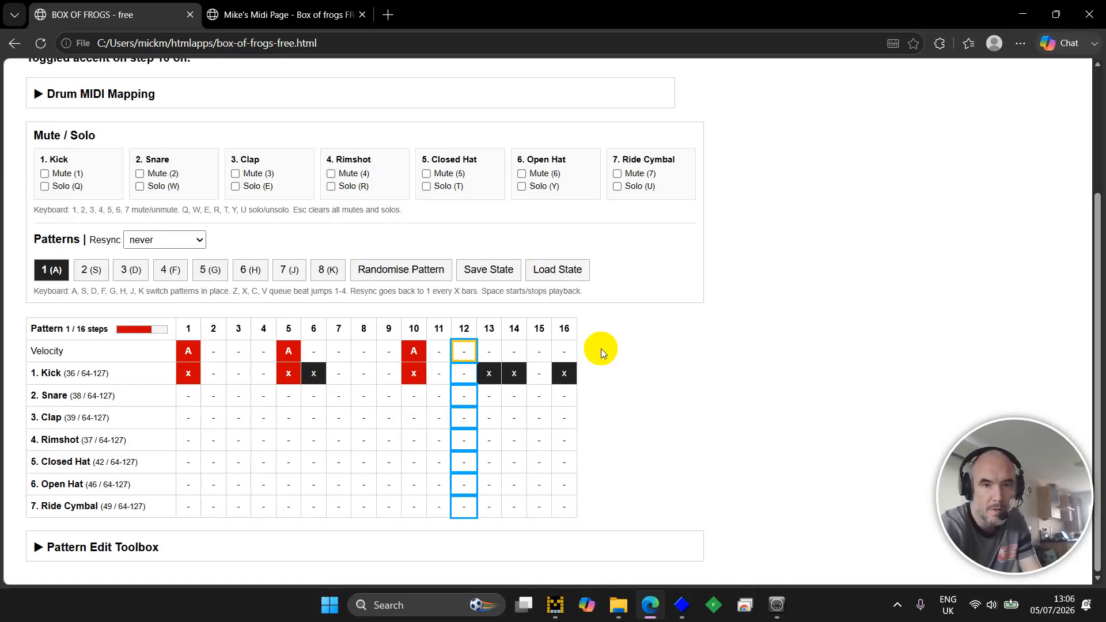
key("Left")
key("Left")
key("Left")
key("Left")
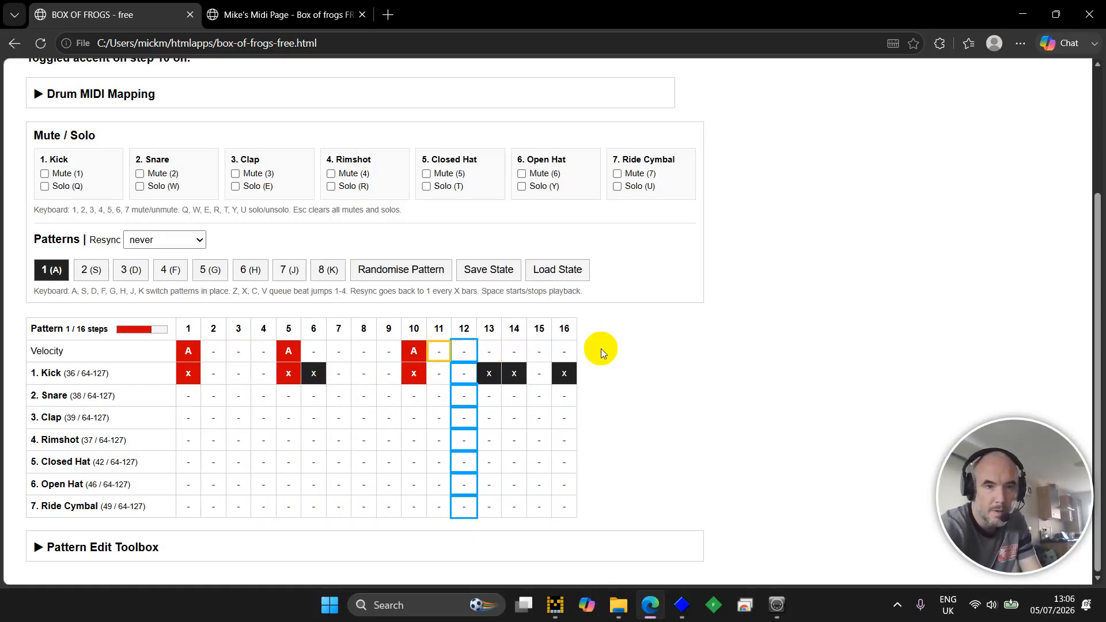
key("Right")
key("Return")
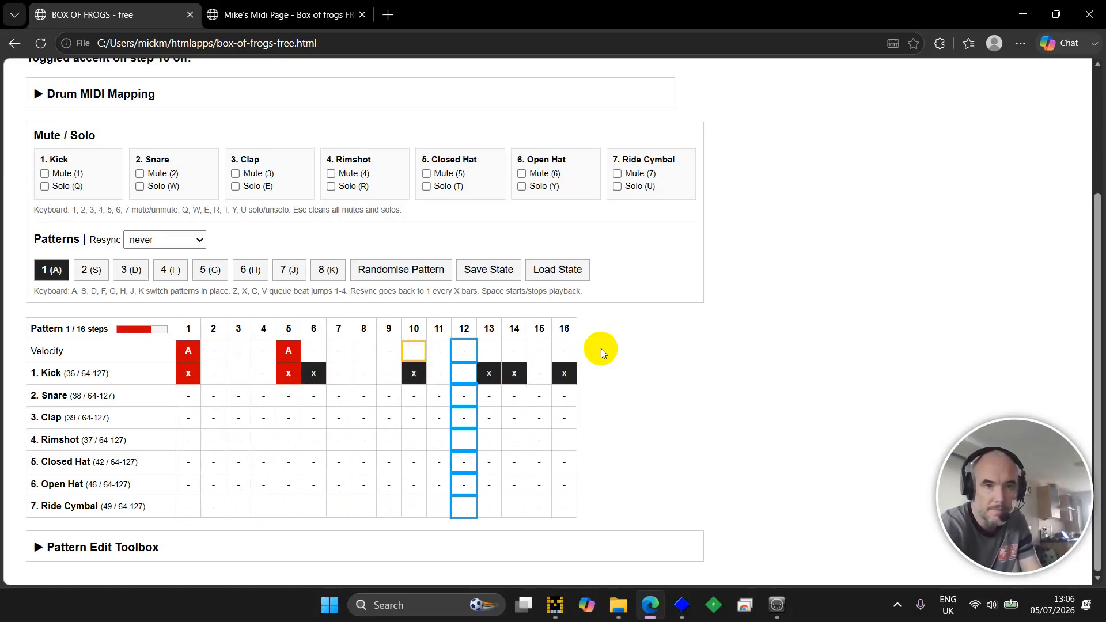
Accent steps 9 and 13 of pattern 1 in the velocity row.
key("Left")
key("Return")
key("Right")
key("Right")
key("Right")
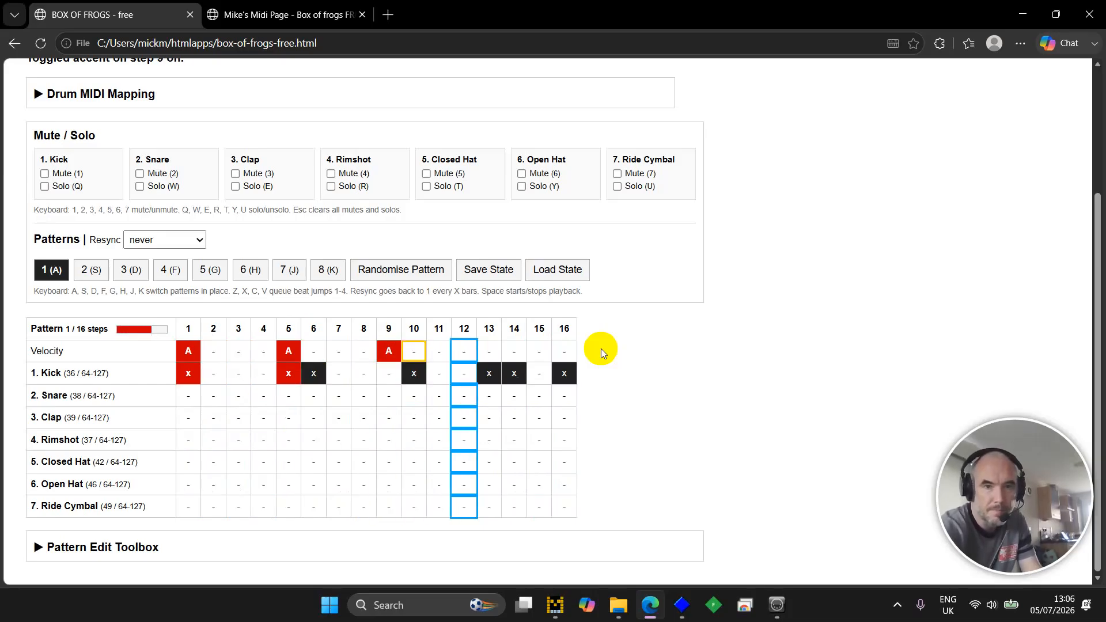
key("Right")
key("Return")
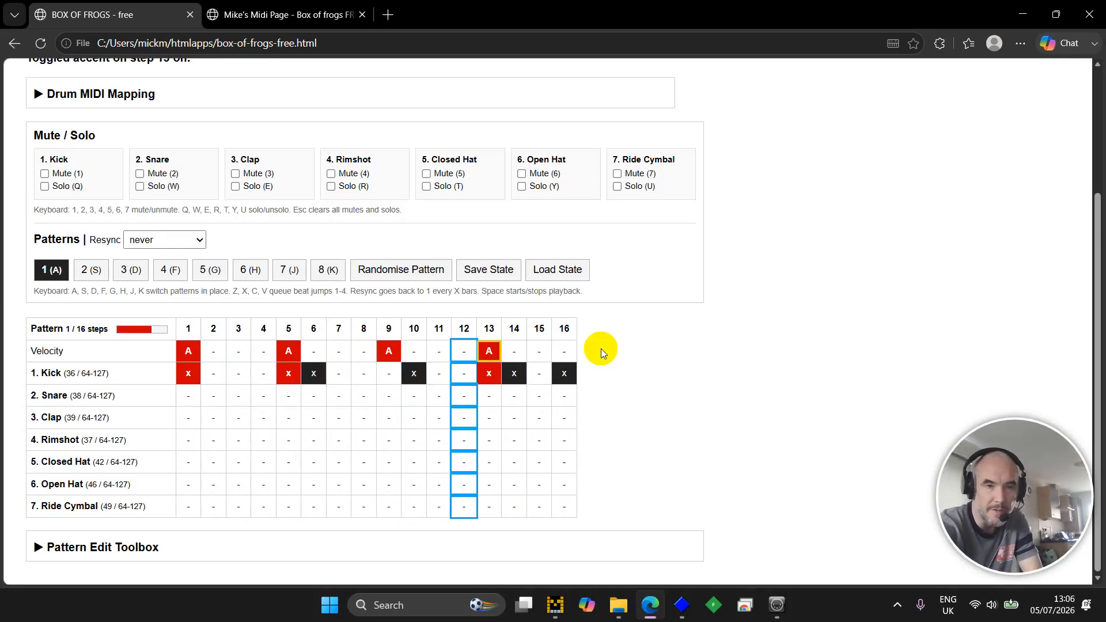
Clear the whole kick row of pattern 1 and restore it by pasting the buffered pattern.
key("Down")
key("Left")
key("Left")
key("Left")
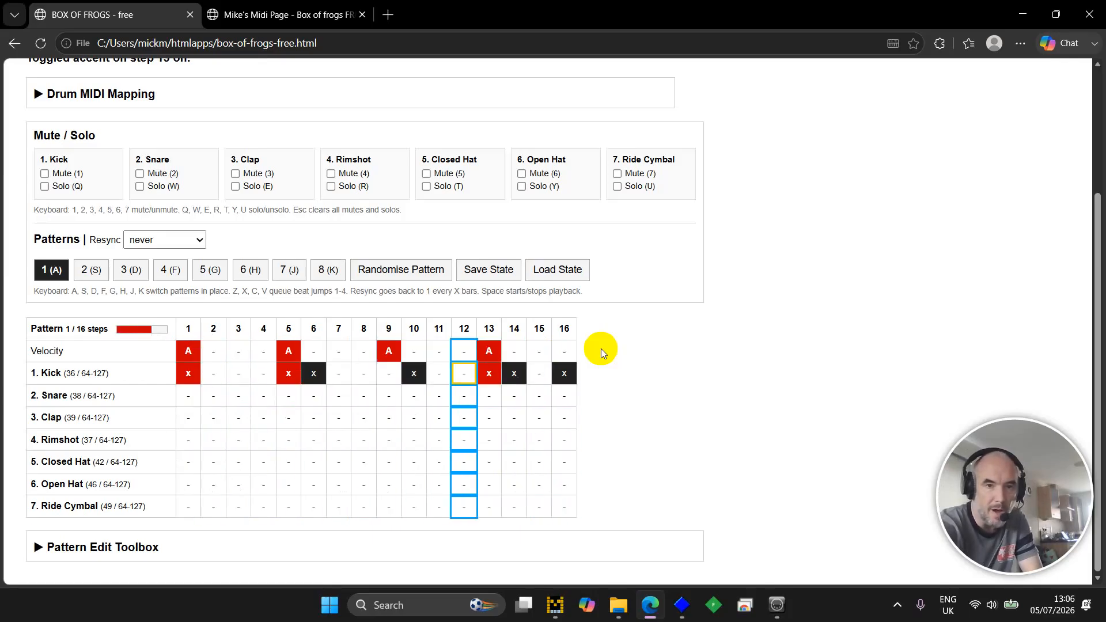
key("Left")
key("Left")
key("Left")
key("Left")
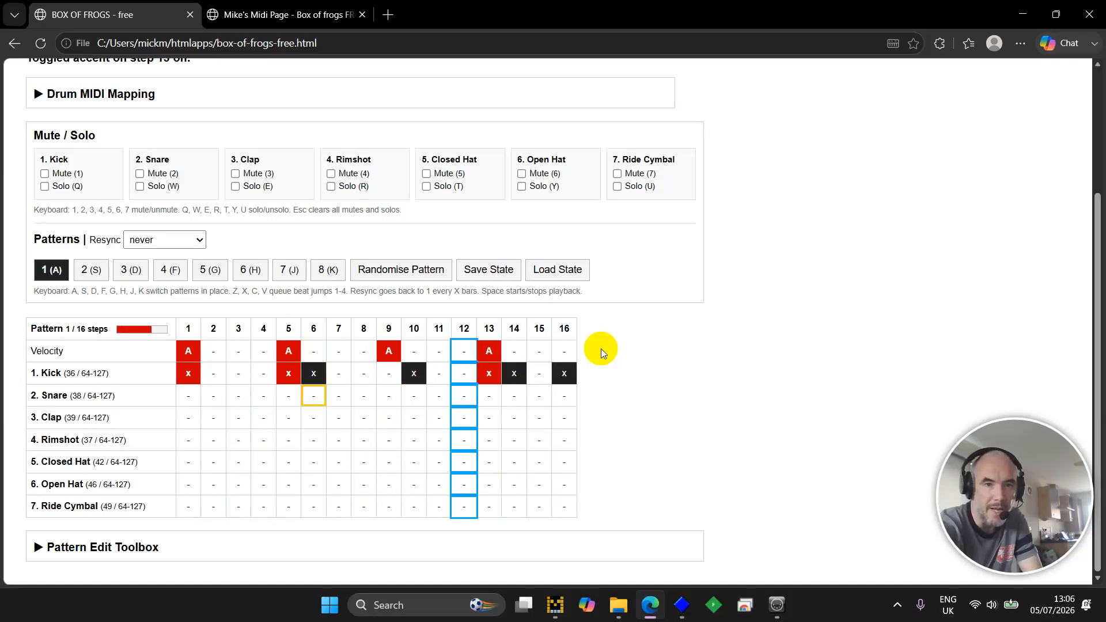
key("Right")
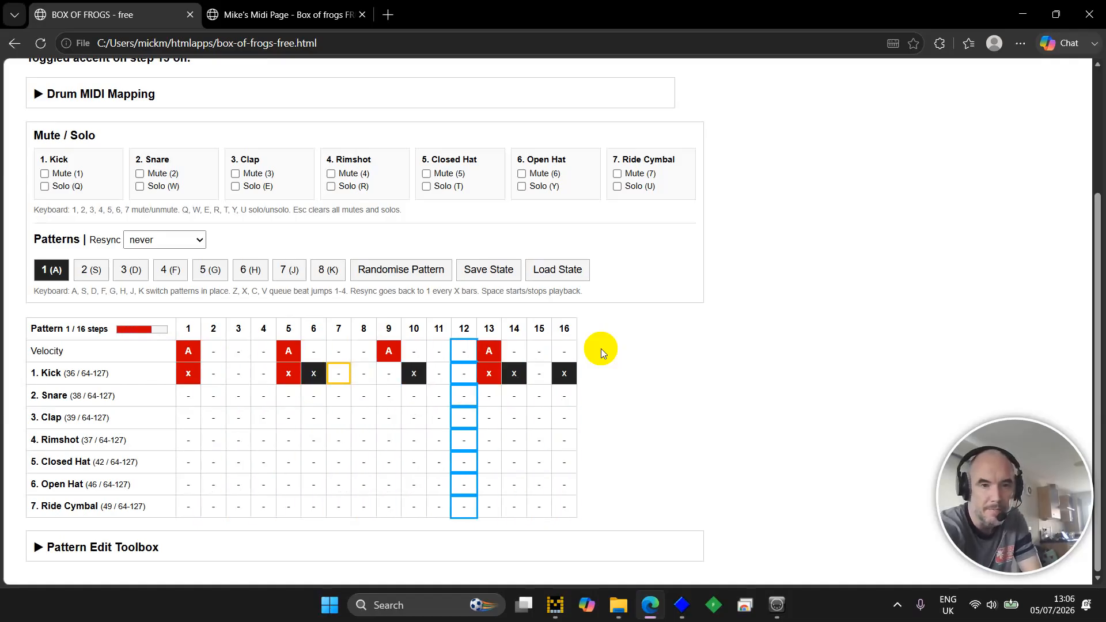
key("Delete")
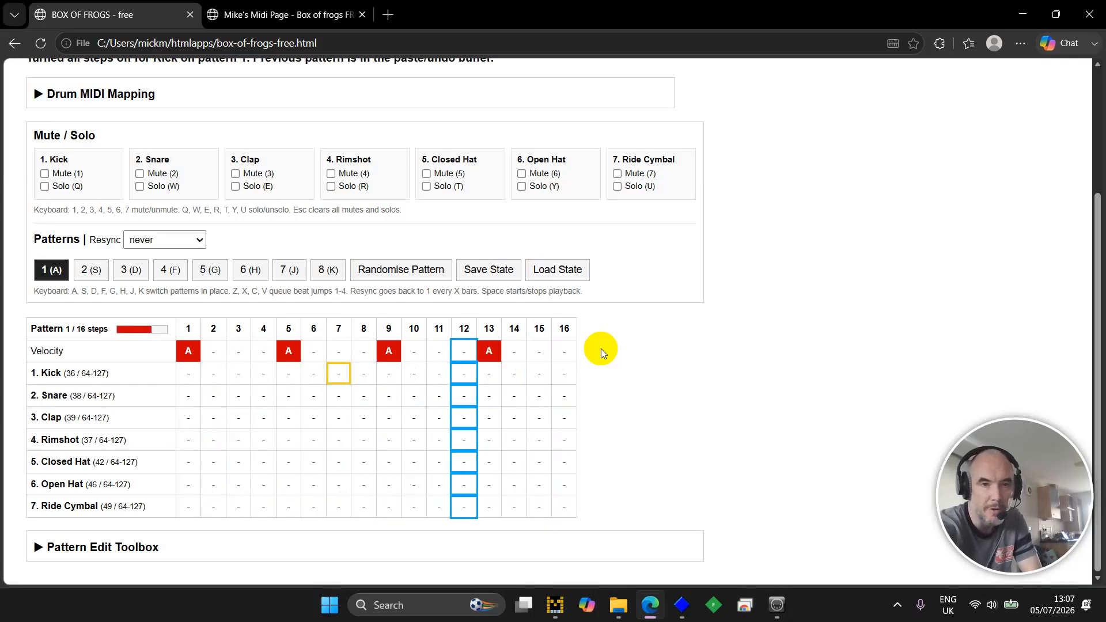
key("ctrl+v")
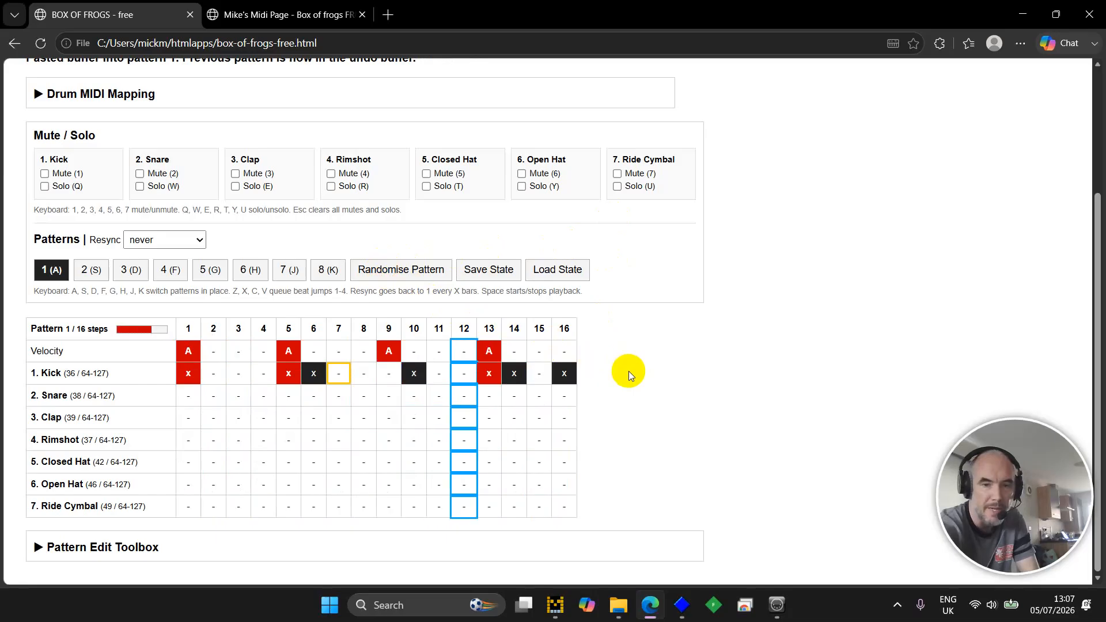
Randomise pattern 1 twice during playback.
key("n")
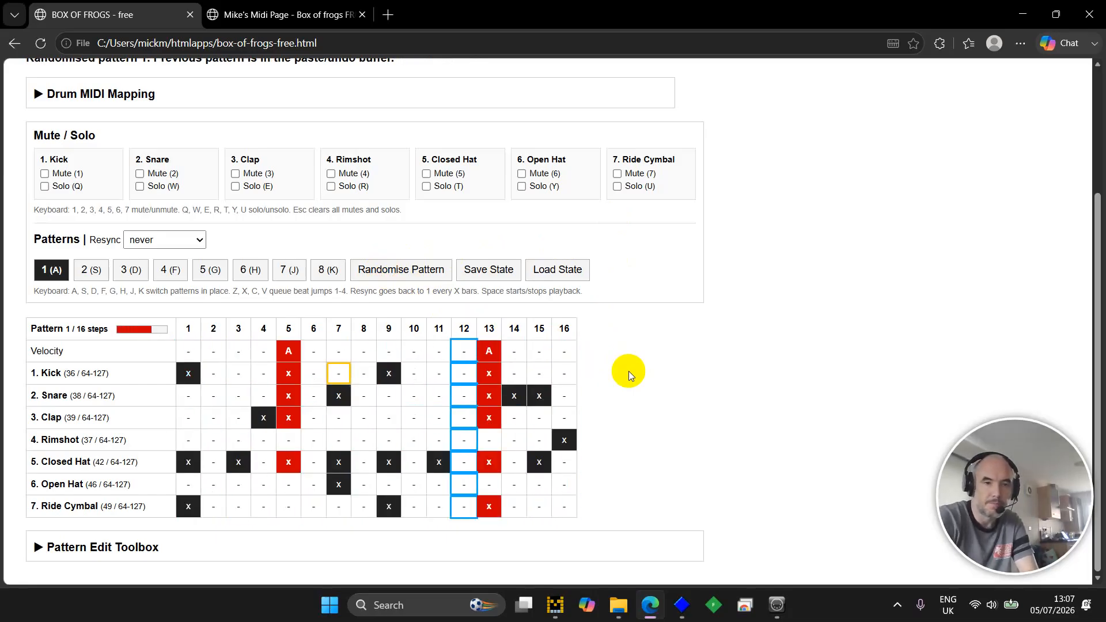
key("n")
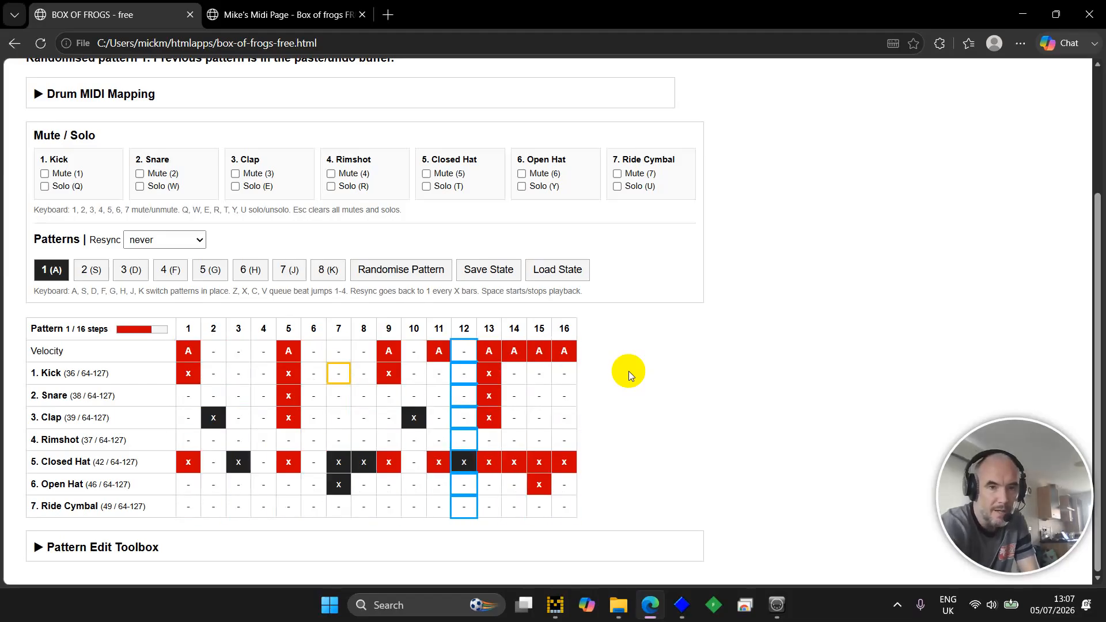
Clear all clap hits in pattern 1 and bring them back by pasting the buffered pattern.
key("Left")
key("Down")
key("Down")
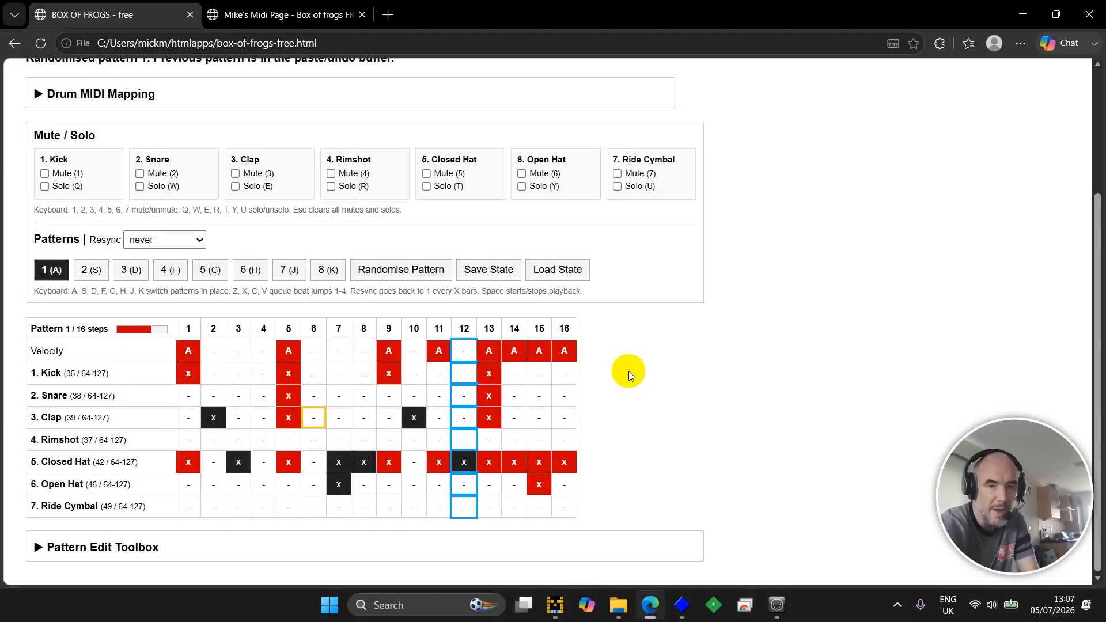
key("Delete")
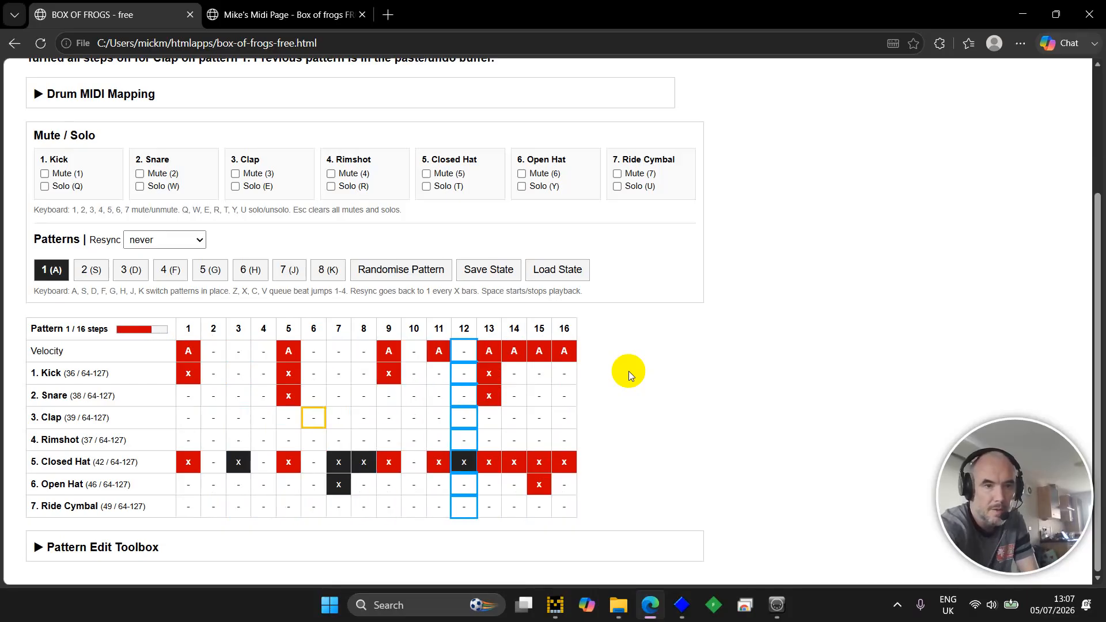
key("ctrl+v")
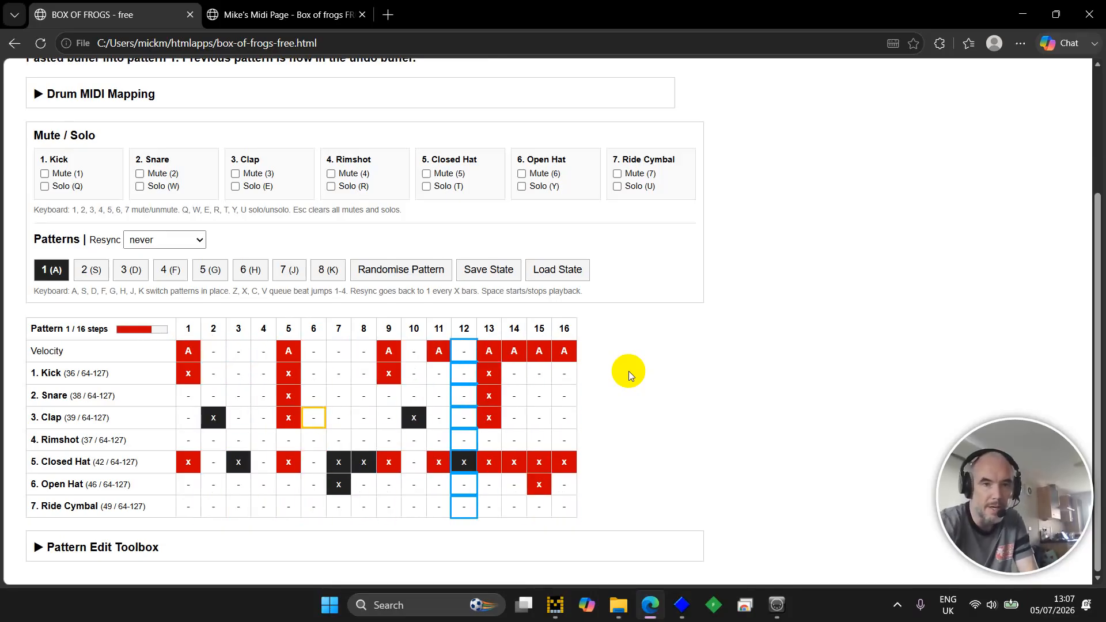
Stop playback and leave snare step 6 of pattern 1 toggled off.
key("space")
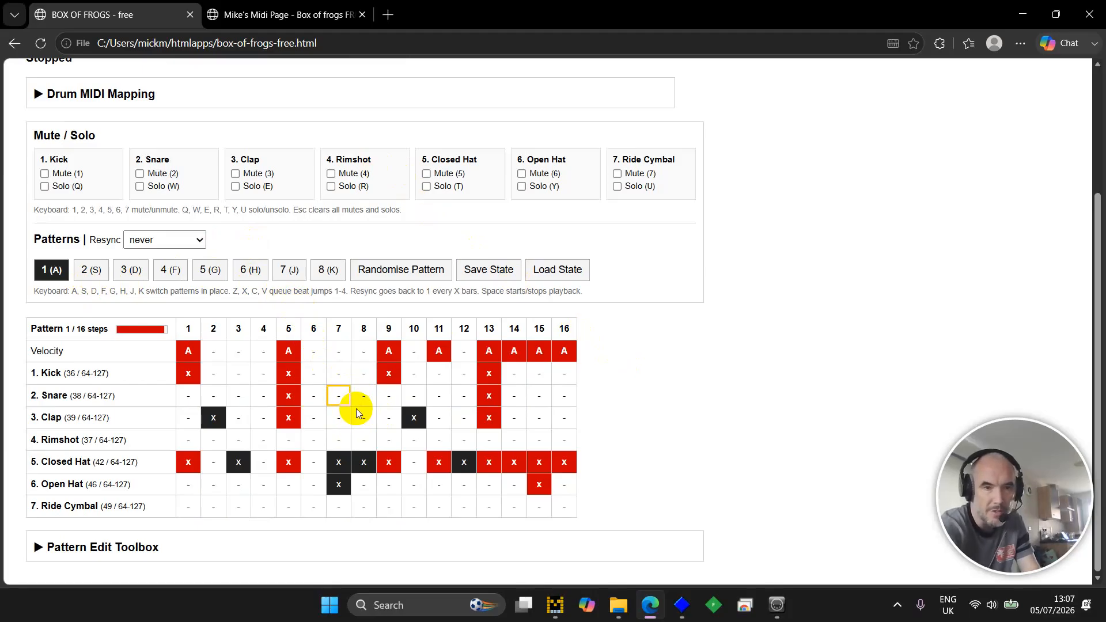
key("Return")
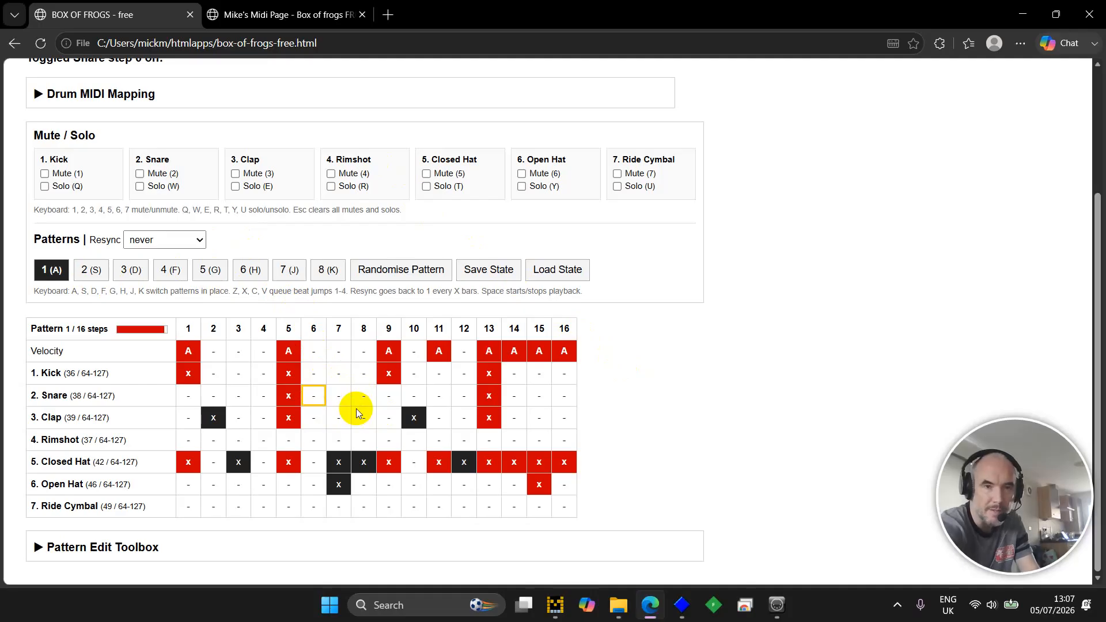
Expand the drum MIDI mapping to examine its notes, default and accent velocities and sampler option, and collapse it again.
scroll(731, 253, "up", 1)
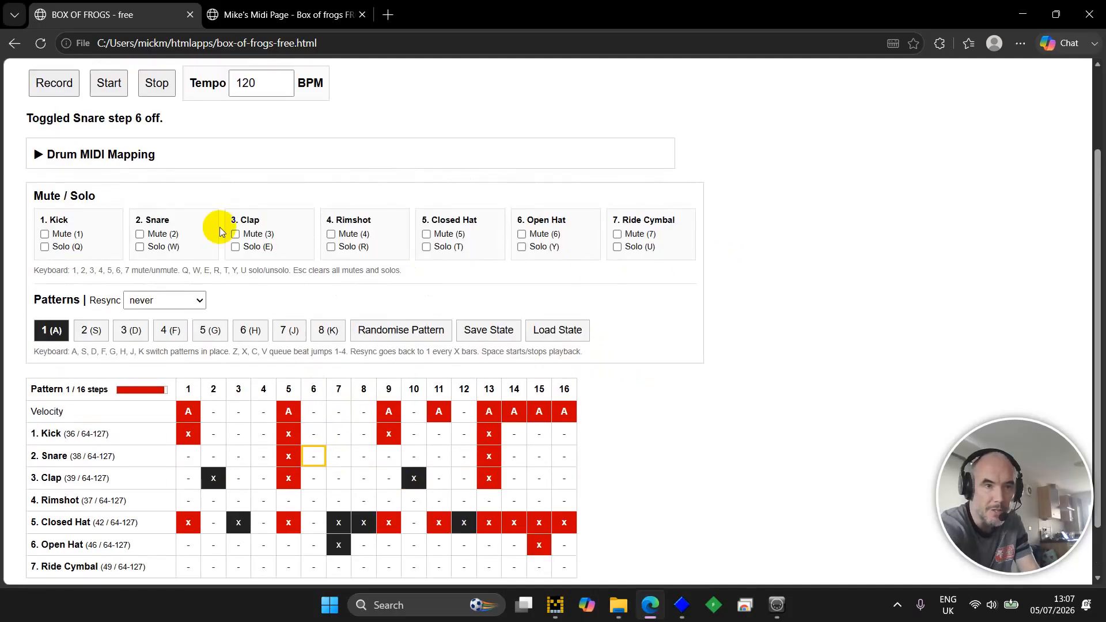
left_click(102, 157)
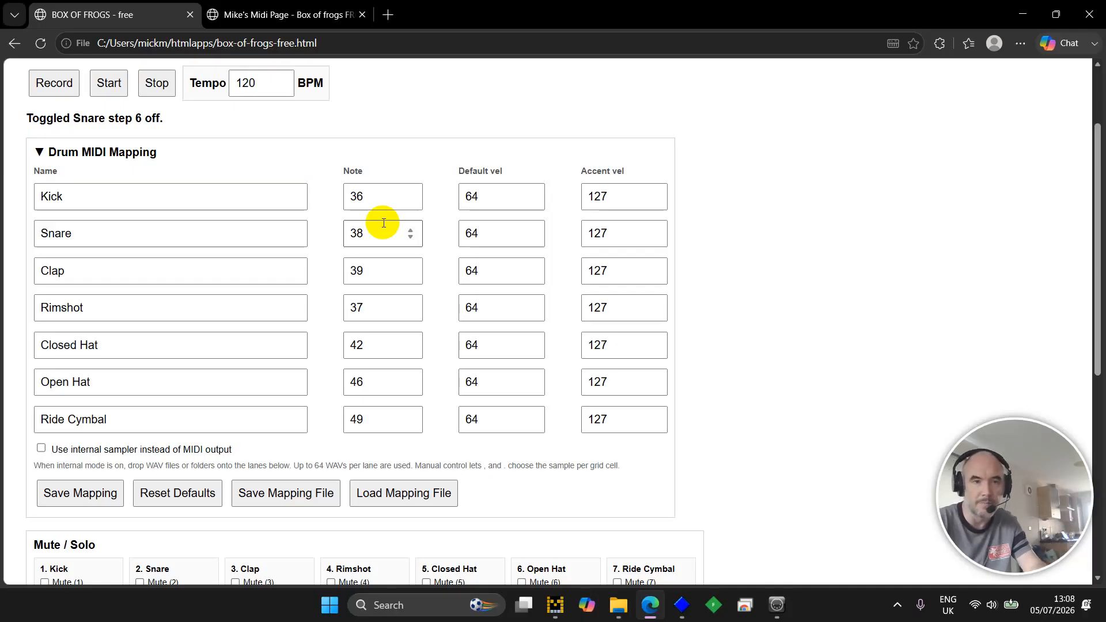
left_click(133, 151)
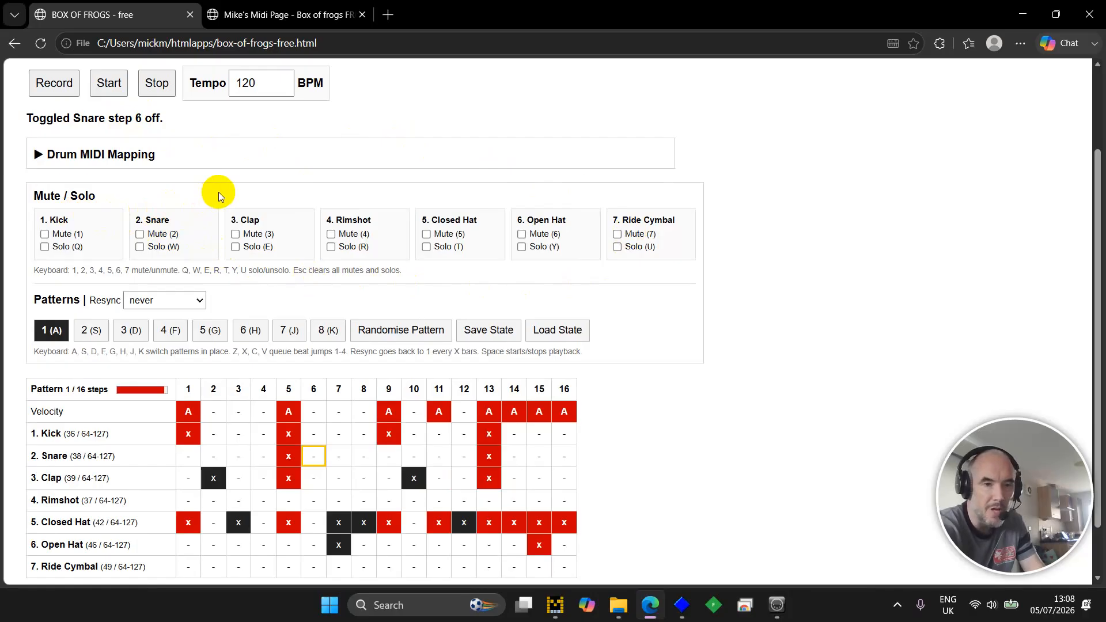
Start playback of pattern 1, mute the kick and unmute it again.
key("space")
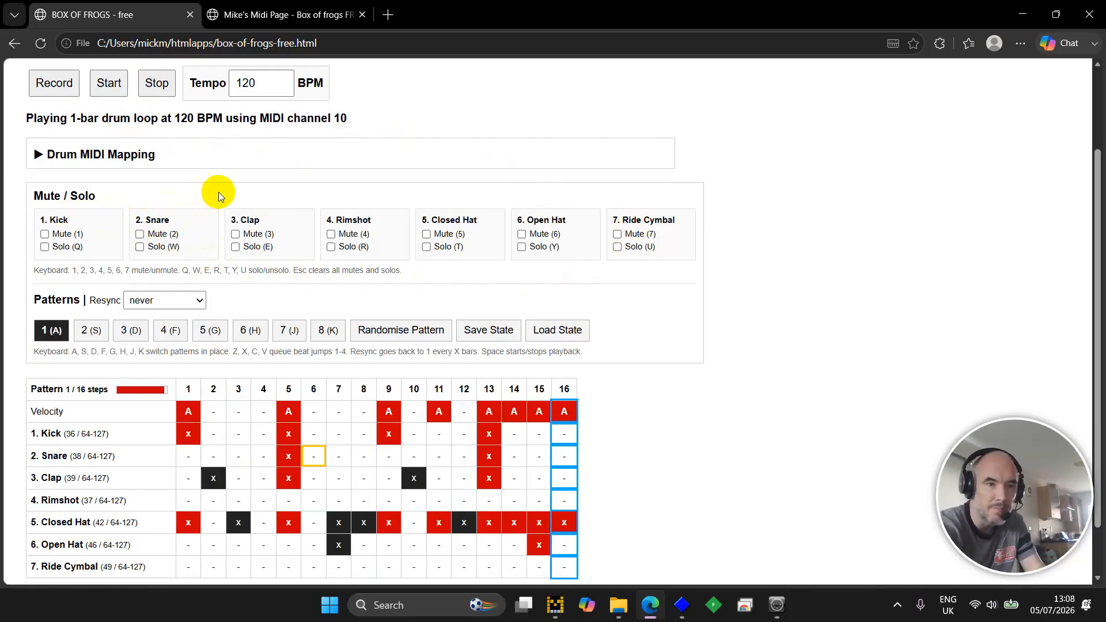
scroll(219, 191, "down", 1)
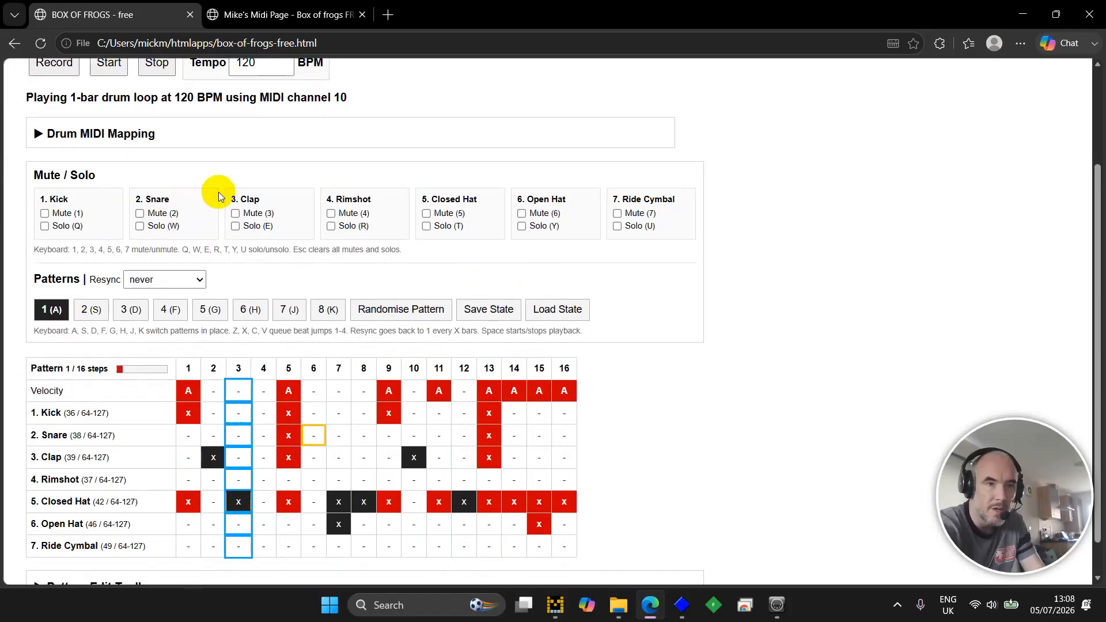
left_click(89, 218)
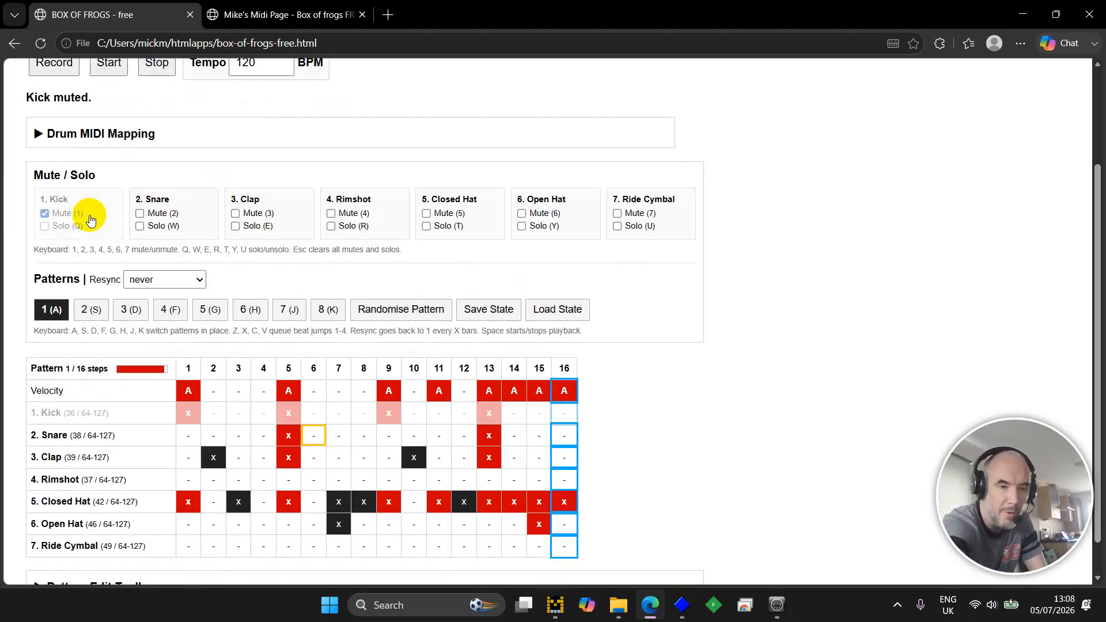
left_click(90, 214)
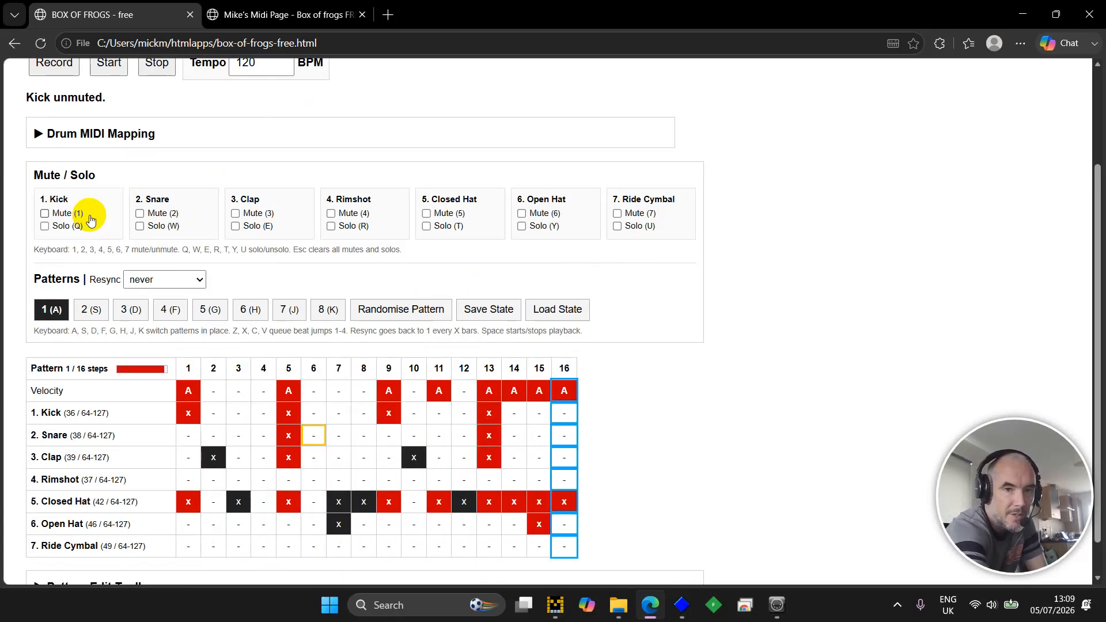
Mute the kick, snare and clap during playback and clear all mutes at once.
key("1")
key("2")
key("3")
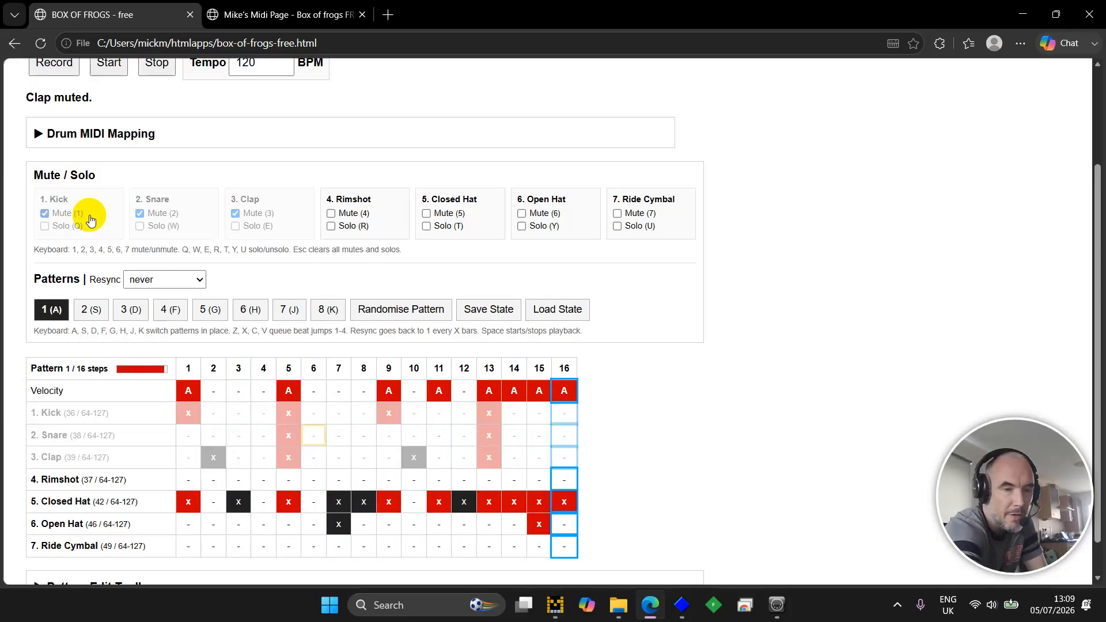
key("Escape")
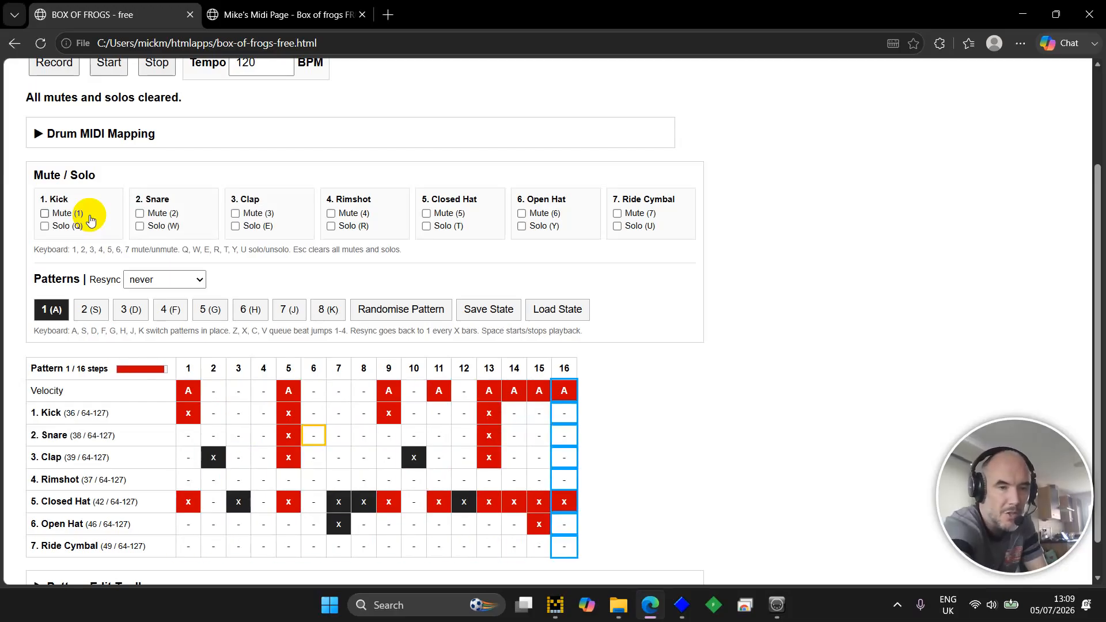
Mute the kick, snare, clap and rimshot during playback and switch to pattern 2.
key("1")
key("3")
key("4")
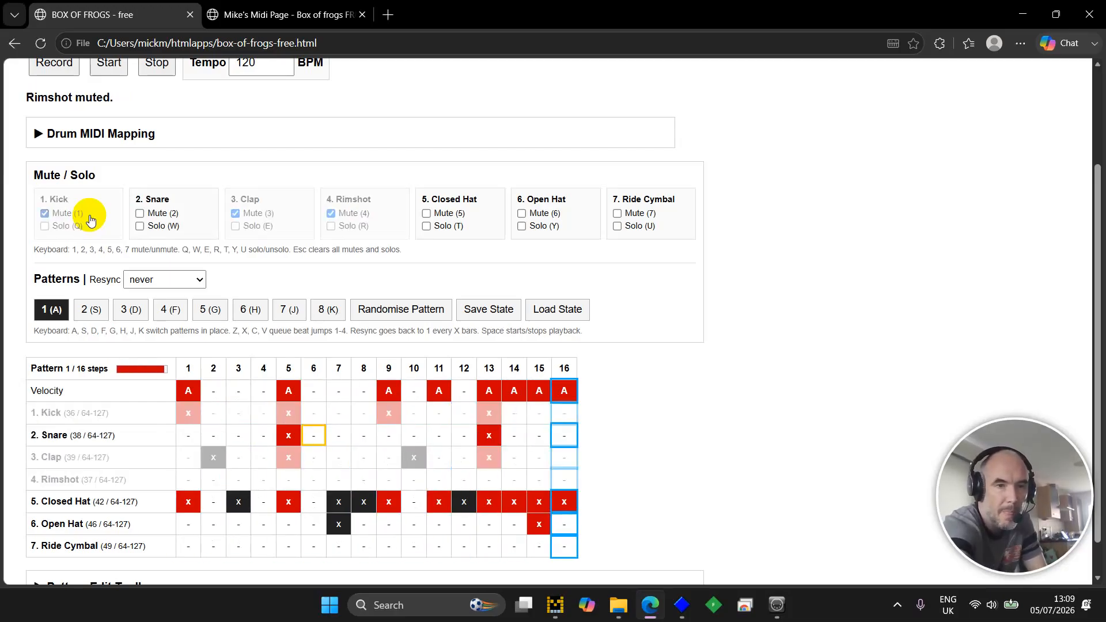
key("3")
key("2")
key("3")
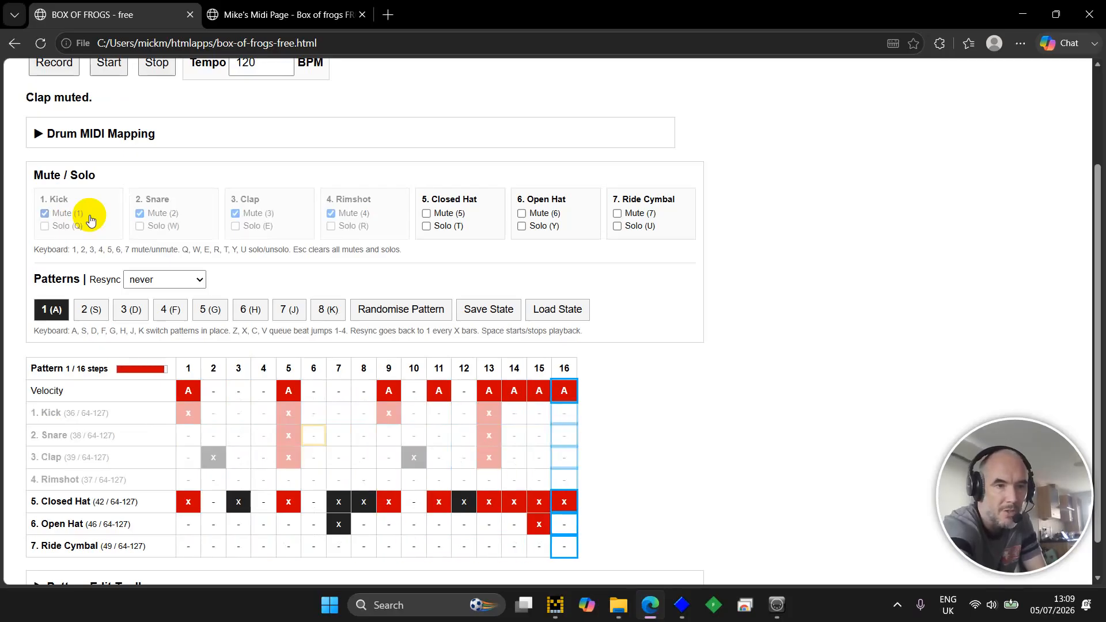
key("s")
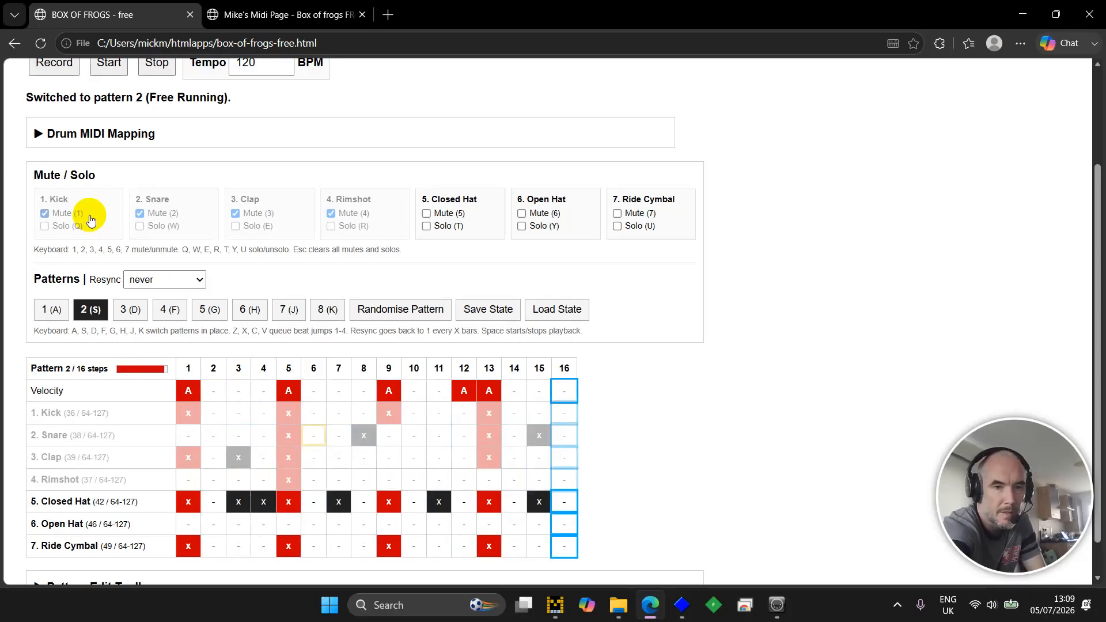
Return to pattern 1 with all mutes cleared and stop playback.
key("a")
key("Escape")
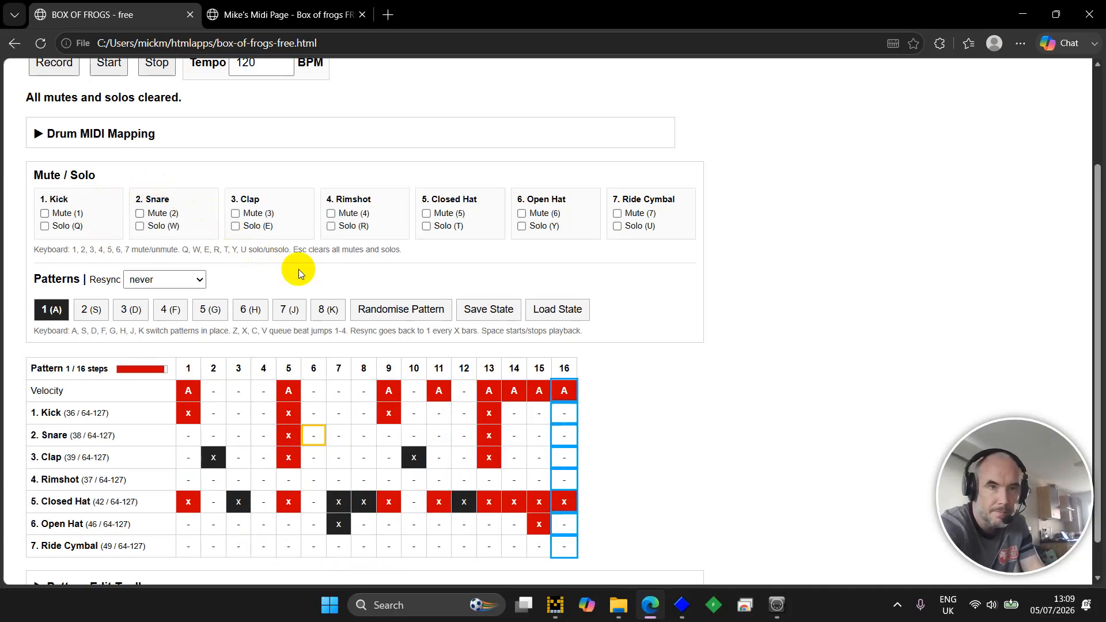
key("space")
Expand the Pattern Edit Toolbox to show all of its editing commands.
scroll(360, 283, "down", 1)
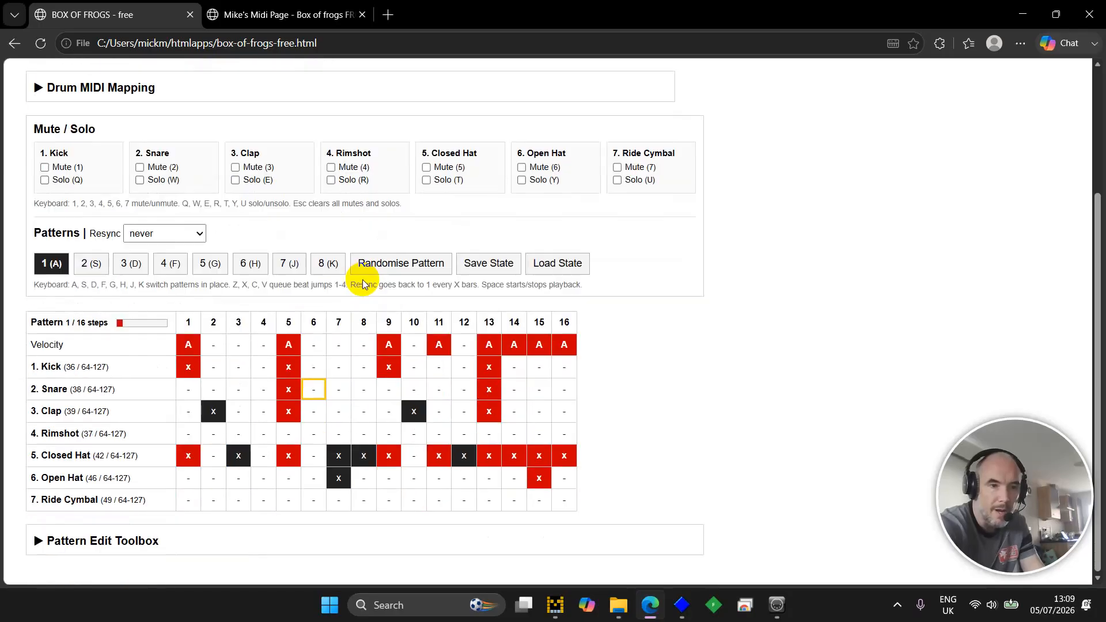
scroll(360, 285, "up", 1)
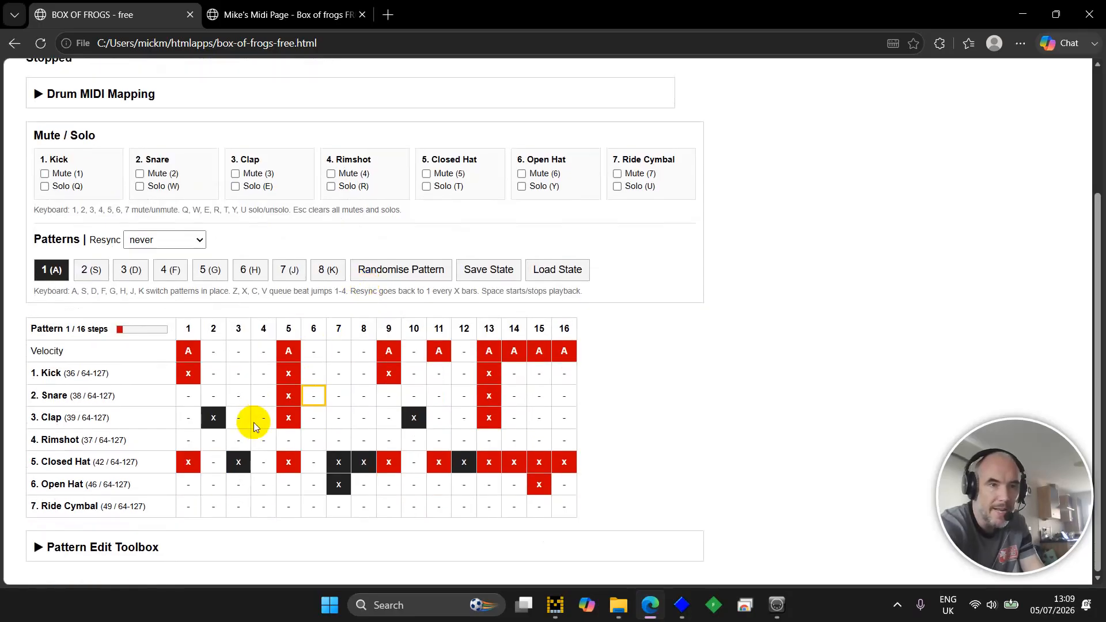
left_click(178, 552)
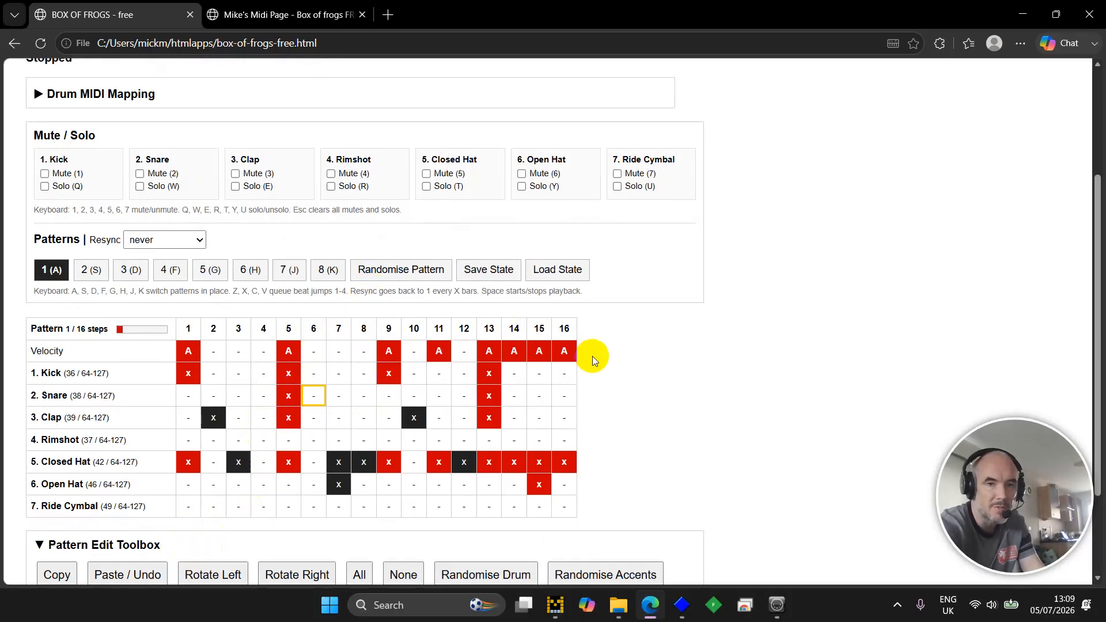
scroll(592, 356, "down", 2)
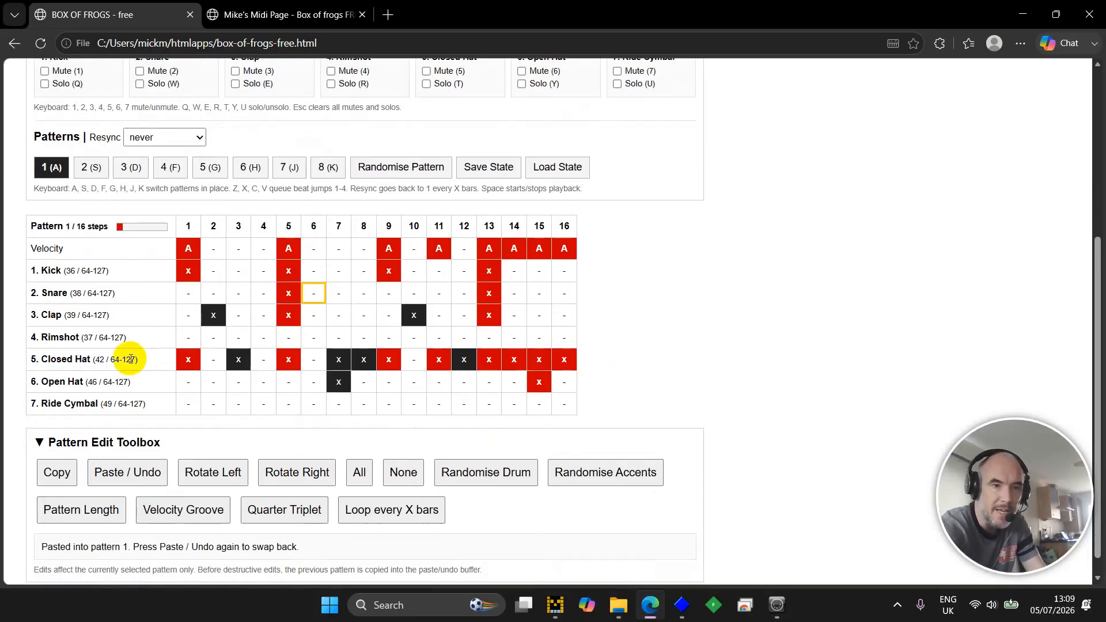
Copy pattern 1 over pattern 2, play it back and swap pattern 2's previous content back in.
left_click(58, 474)
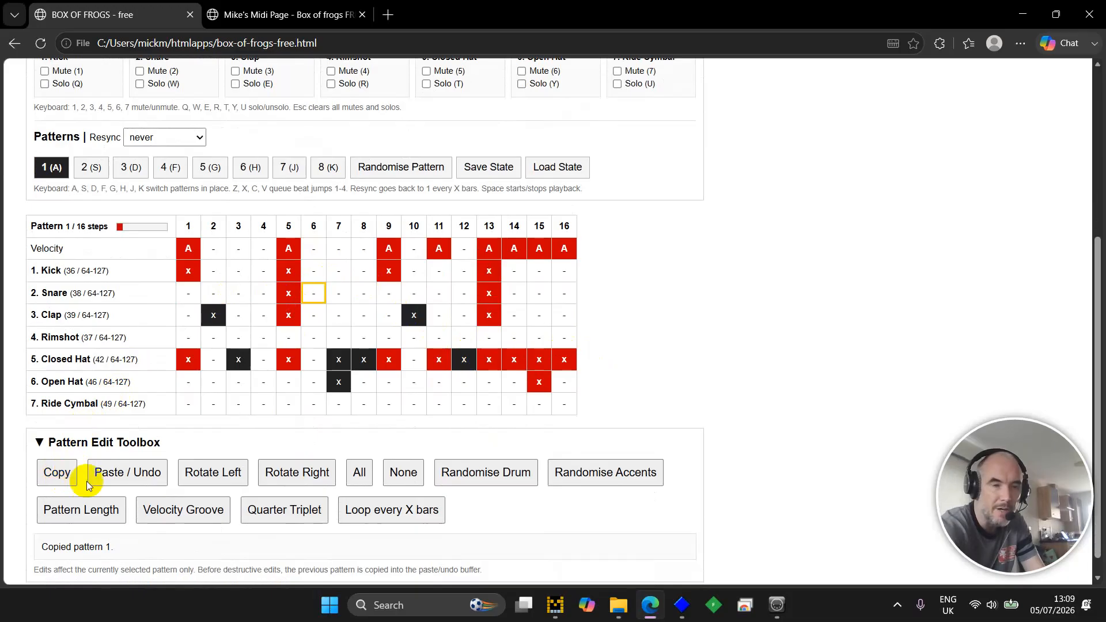
left_click(90, 168)
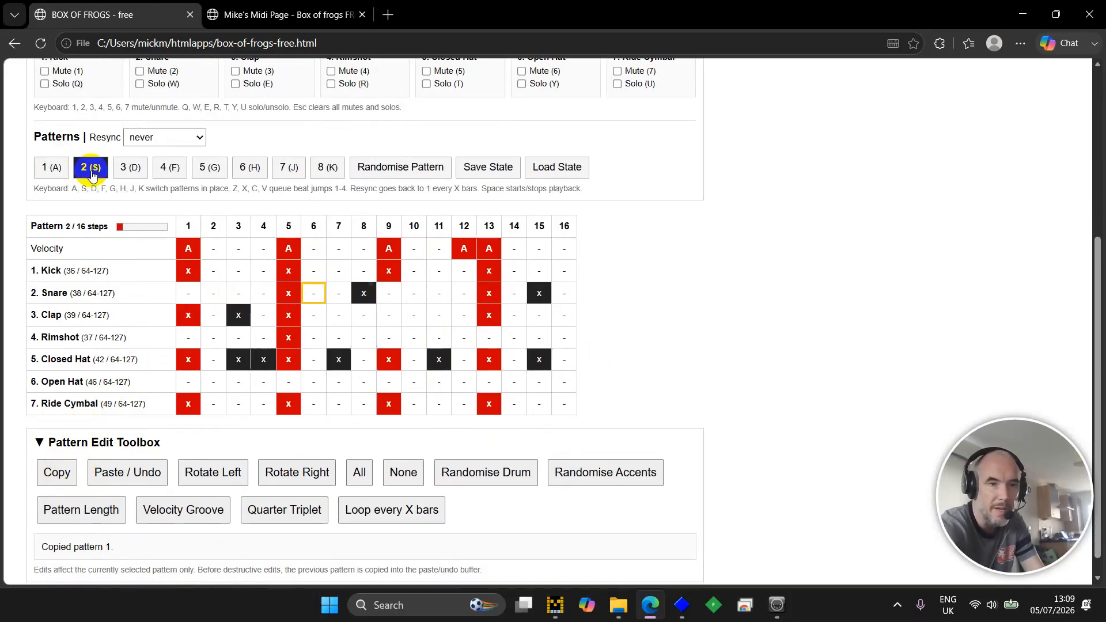
left_click(142, 478)
key("space")
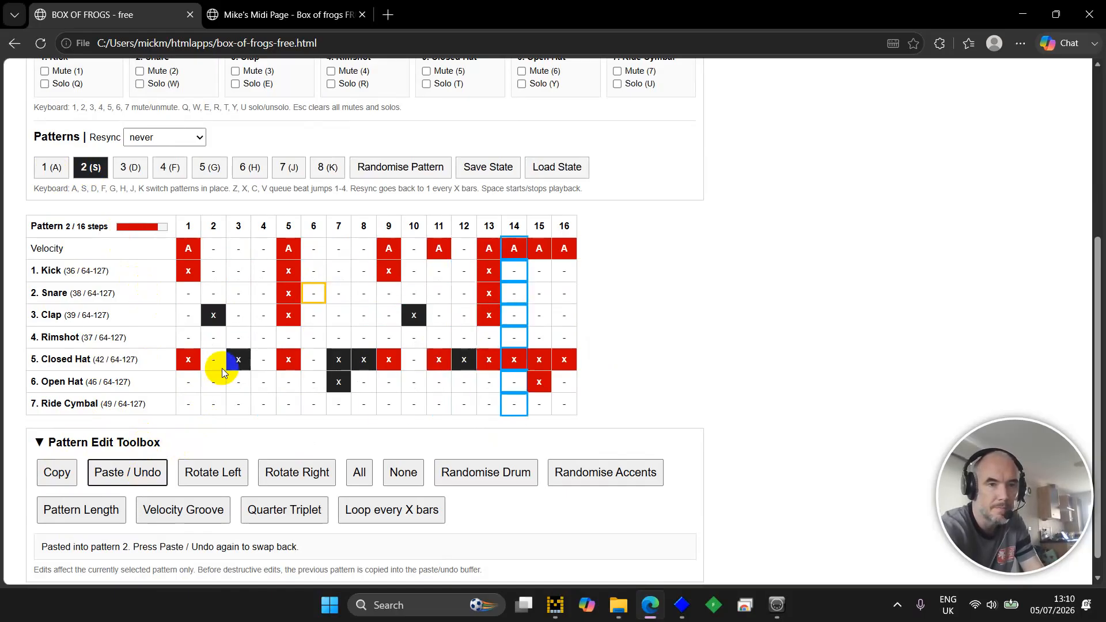
left_click(50, 175)
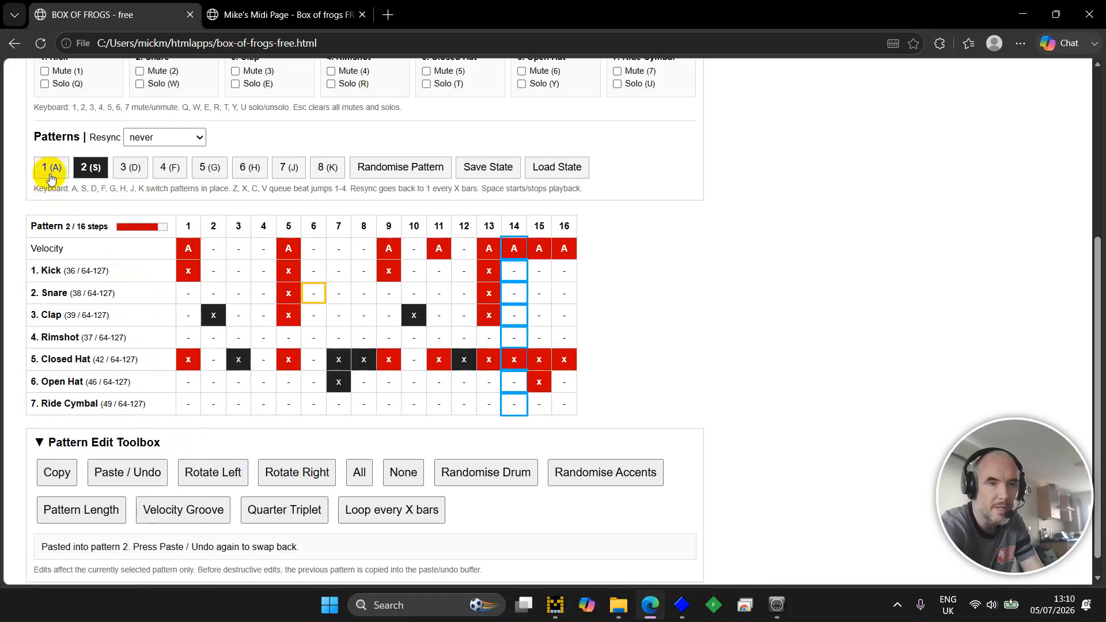
left_click(84, 175)
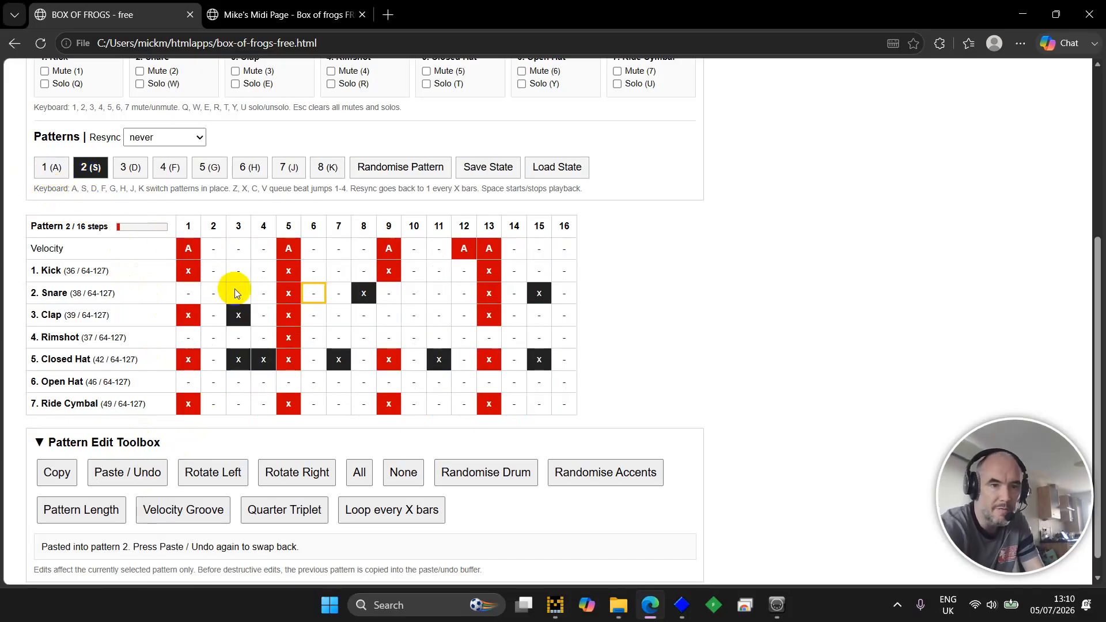
Rotate the whole of pattern 2 left by 4 steps.
left_click(222, 475)
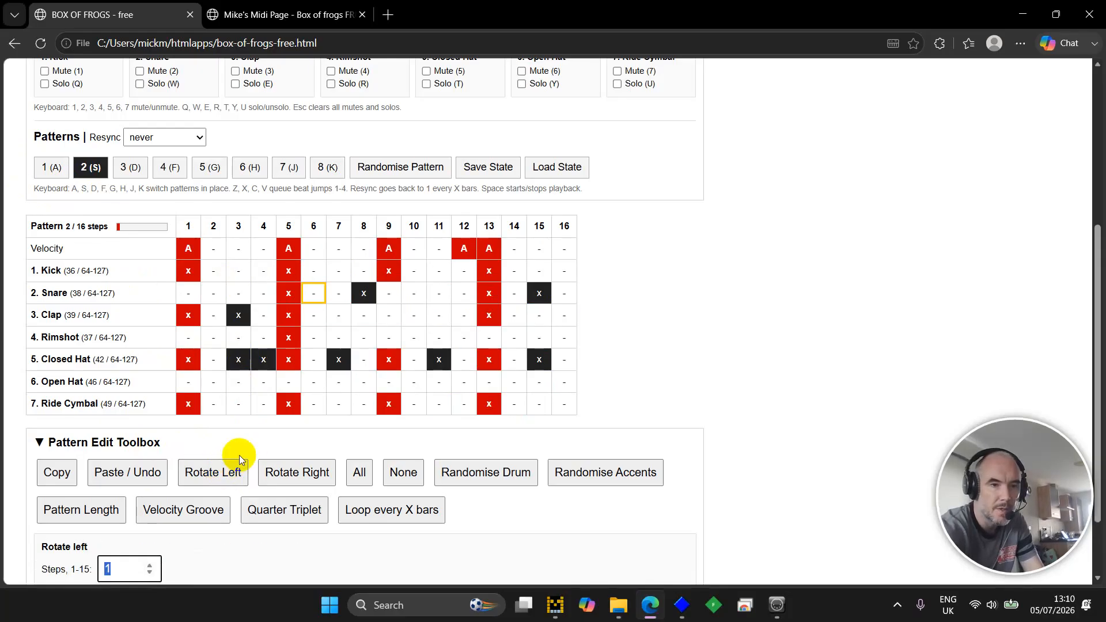
scroll(239, 455, "down", 2)
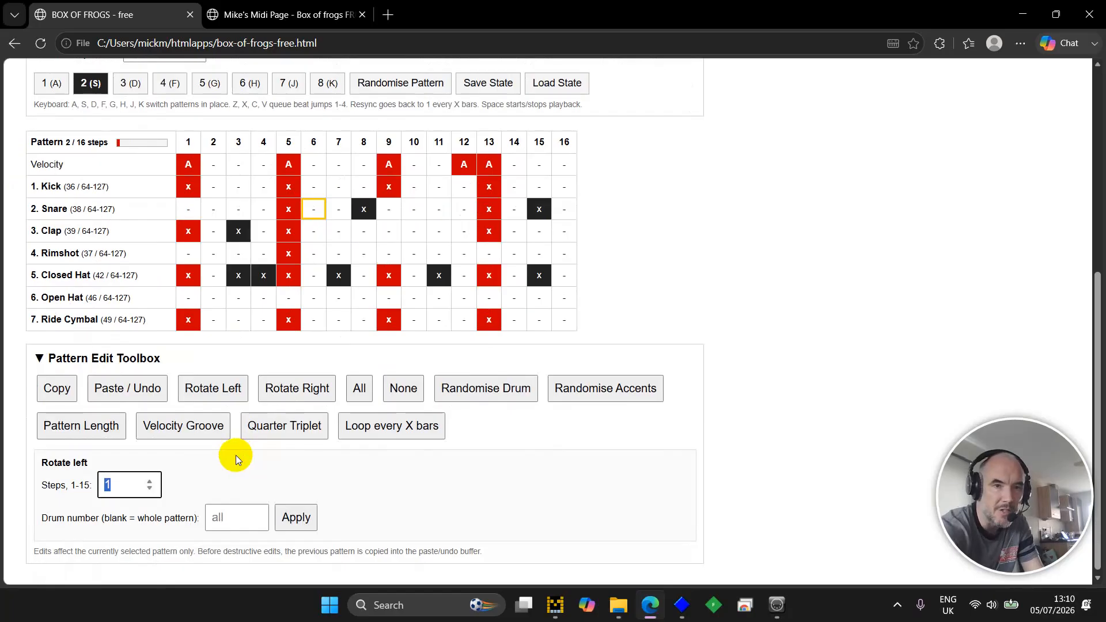
left_click(150, 481)
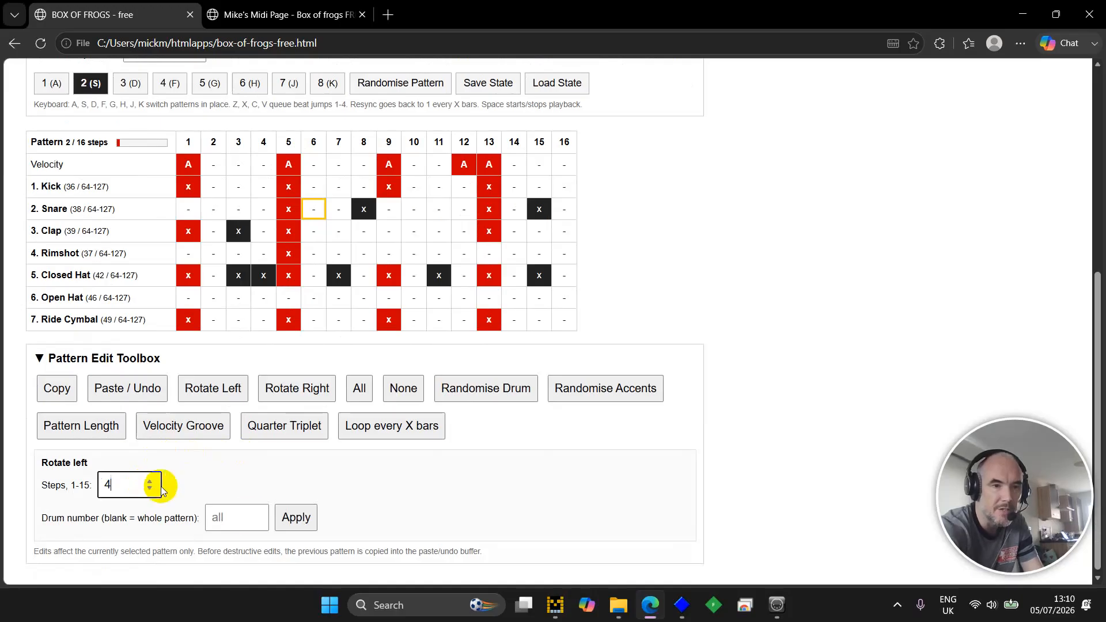
left_click(256, 517)
type("1")
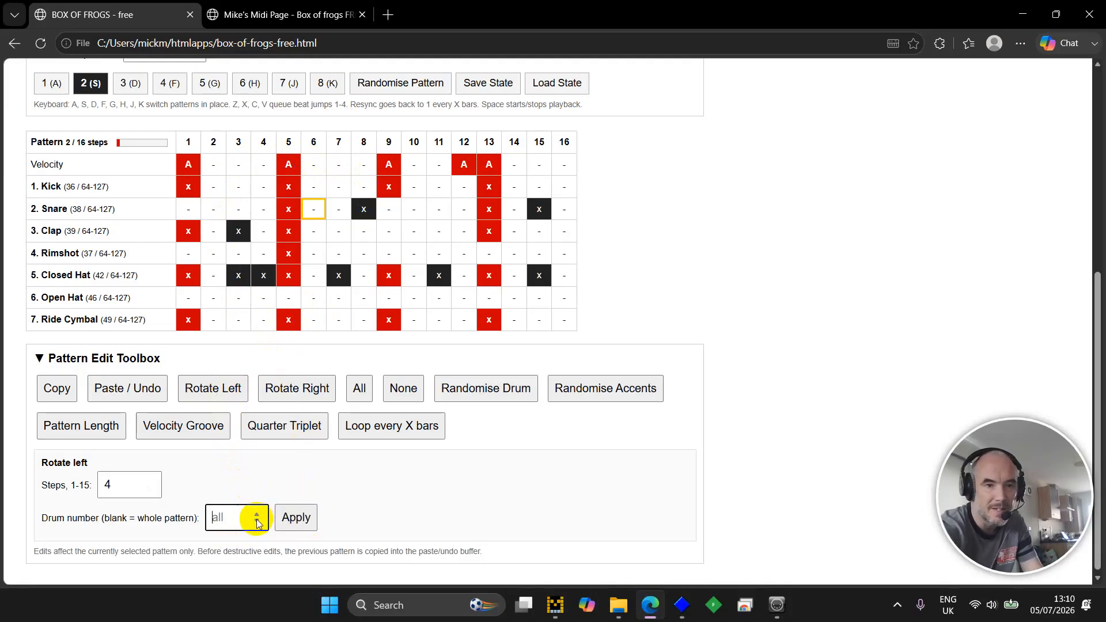
left_click(296, 517)
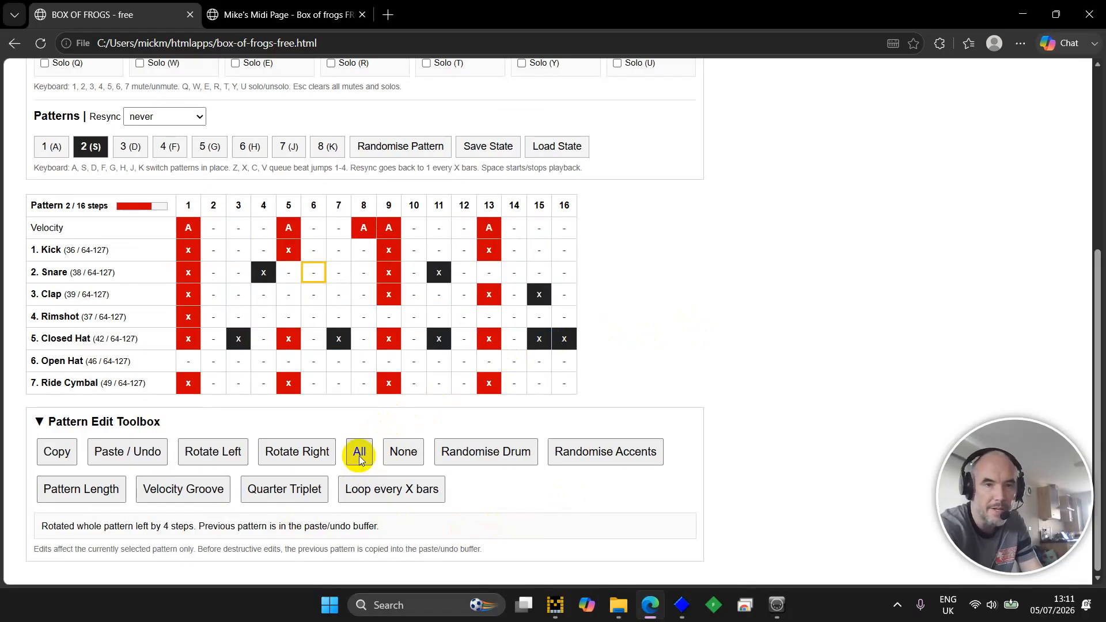
Turn on all steps for drum 7, the Ride Cymbal, in pattern 2.
key("Down")
key("Down")
key("Down")
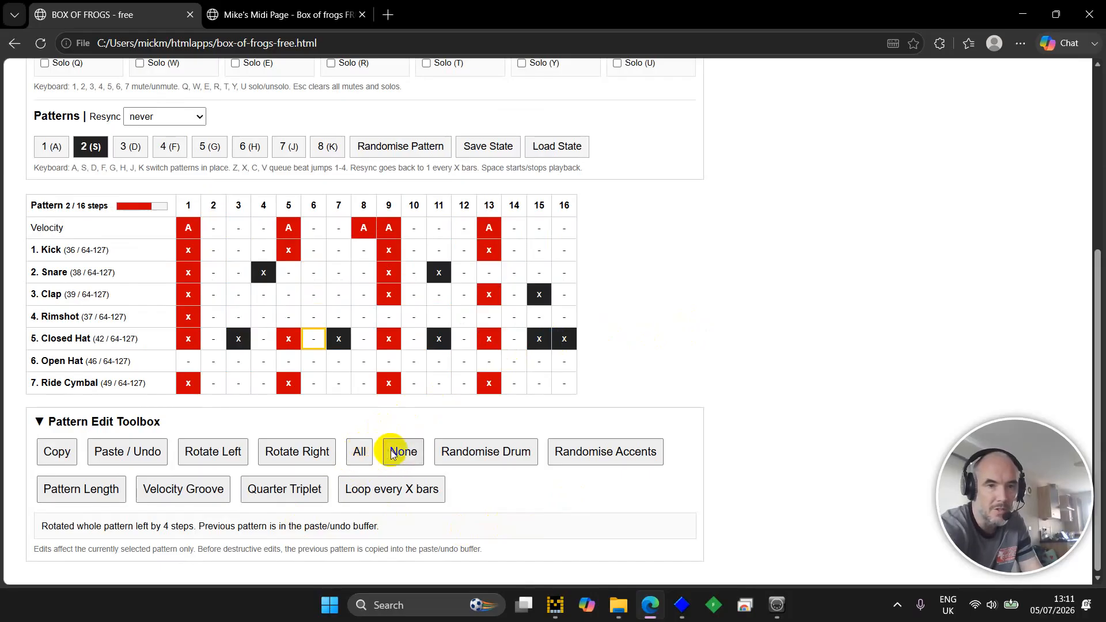
left_click(363, 452)
scroll(363, 452, "down", 1)
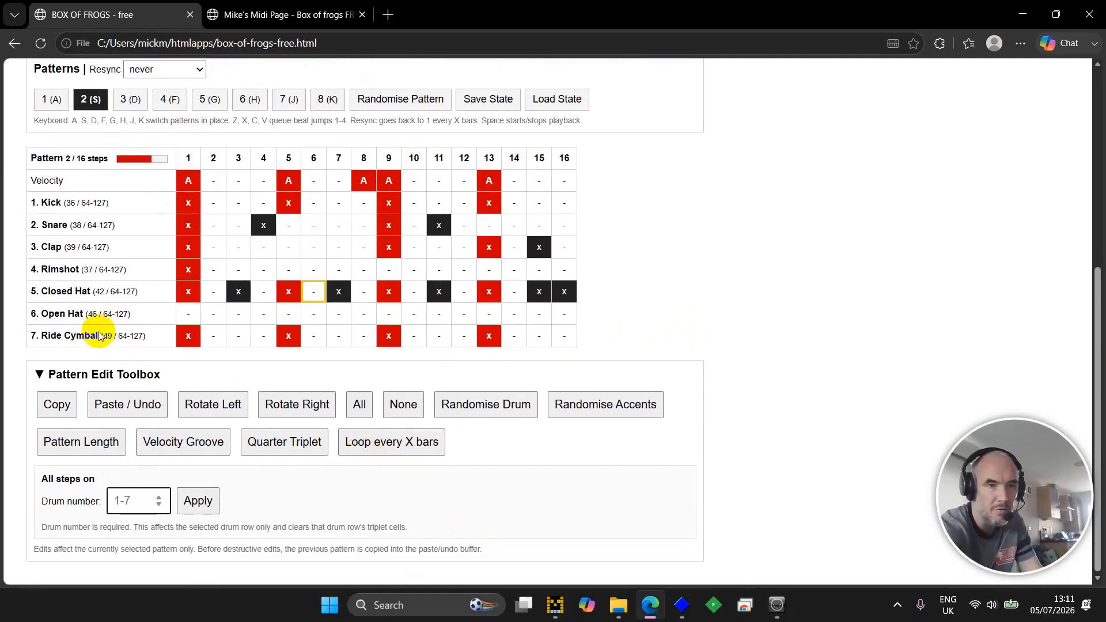
type("7")
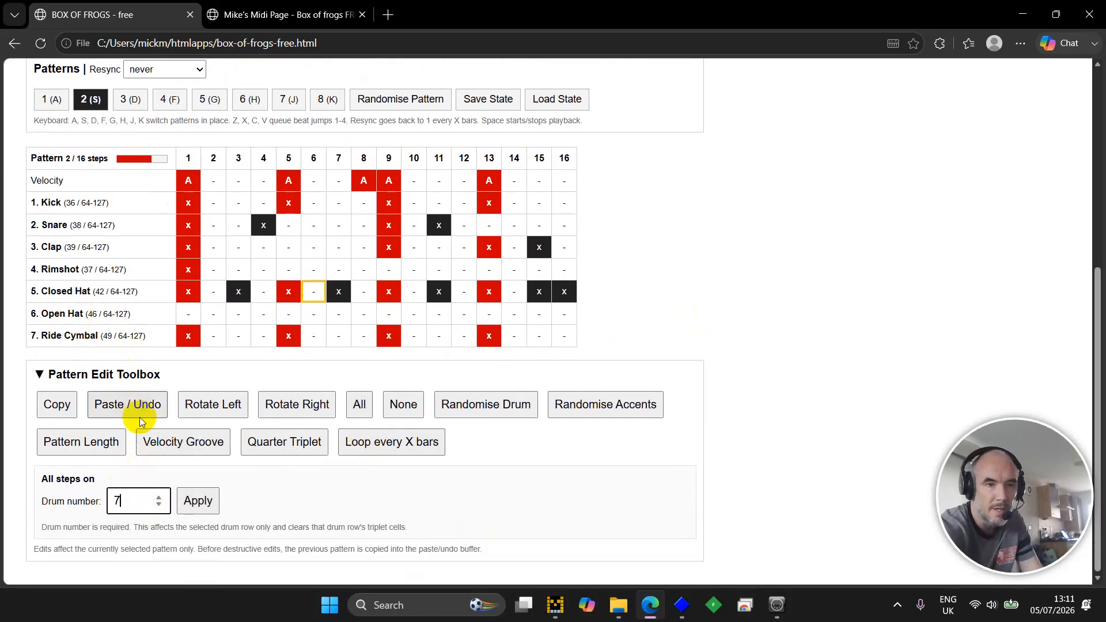
left_click(200, 498)
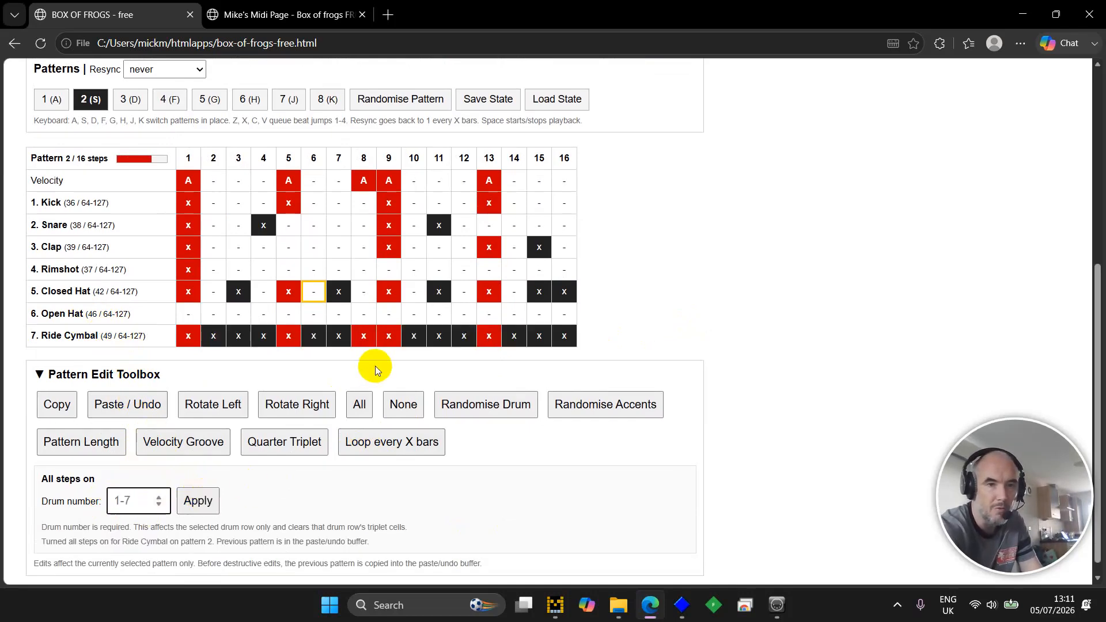
Play pattern 2 briefly, stop it and undo the filled Ride Cymbal row.
key("space")
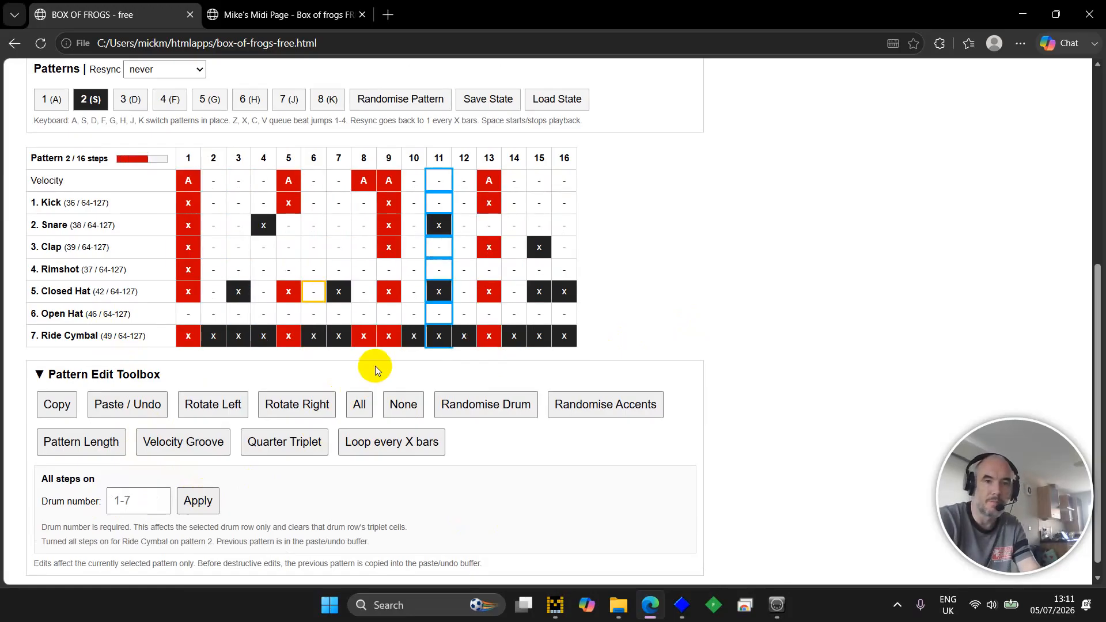
key("space")
key("ctrl+v")
key("ctrl+v")
key("ctrl+v")
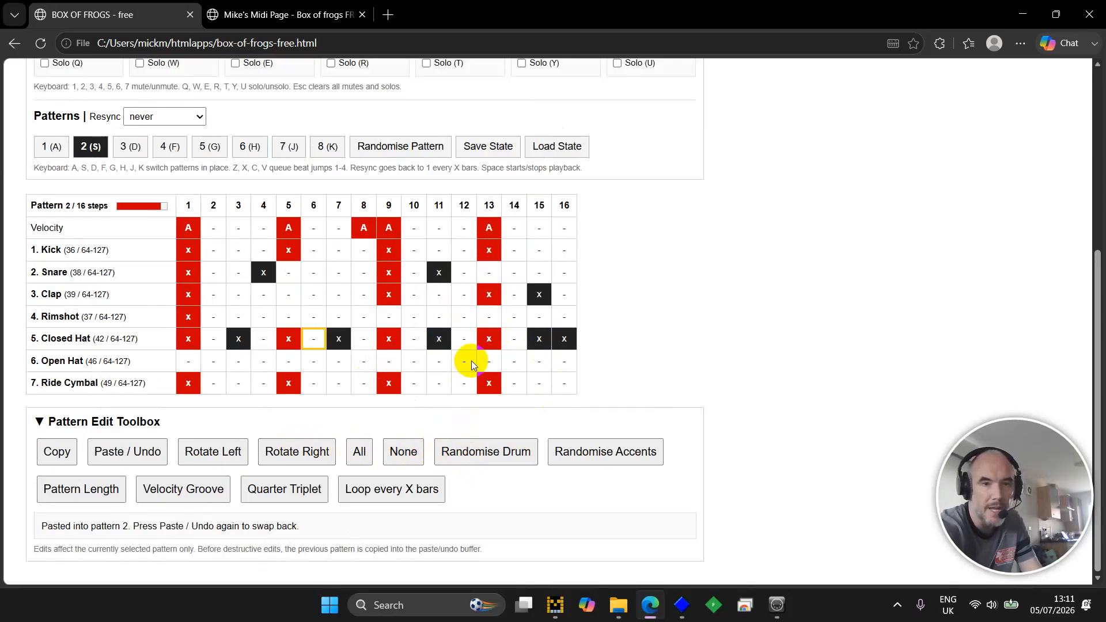
Move the grid cursor to step 3 of the Ride Cymbal row and randomise that drum.
key("Left")
key("Left")
key("Left")
key("Down")
key("Down")
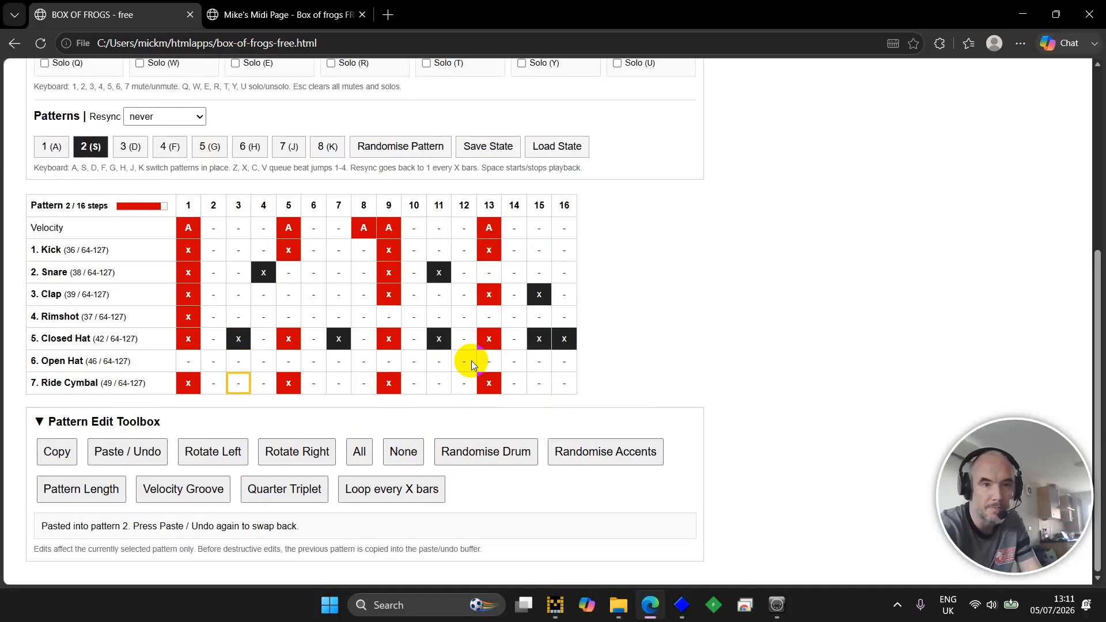
key("shift+r")
key("shift+r")
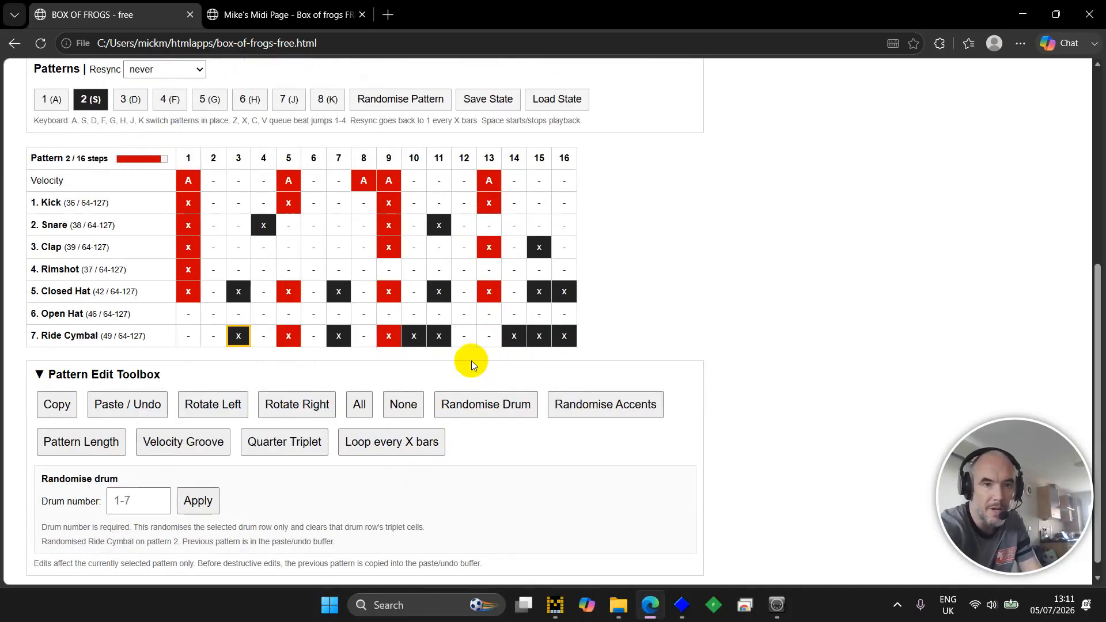
Randomise the Ride Cymbal row three more times while pattern 2 plays, and stop playback.
key("space")
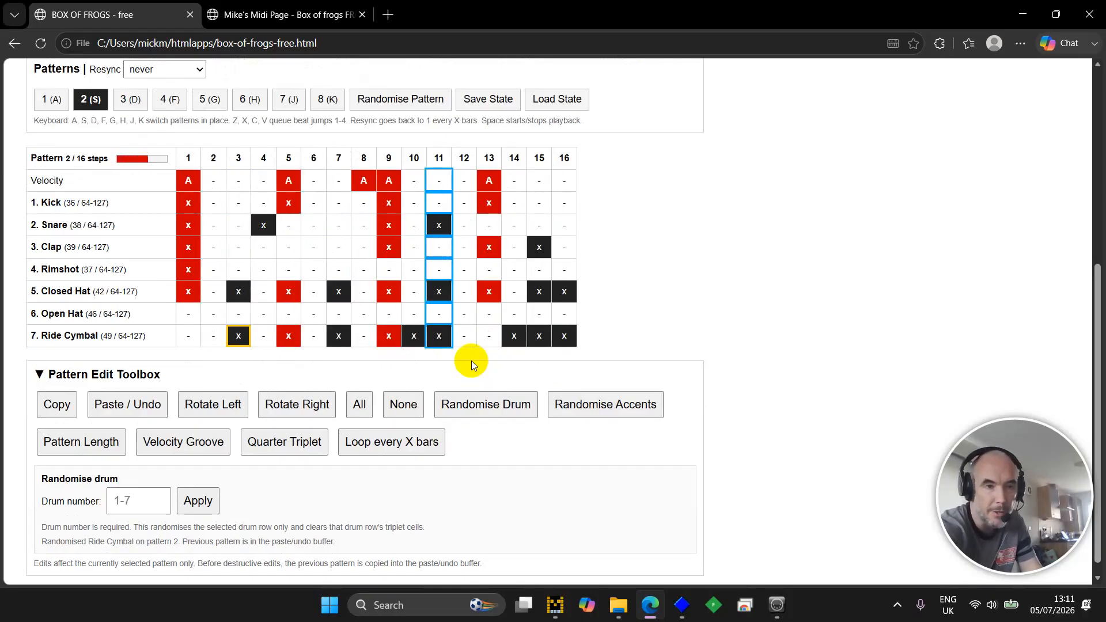
key("shift+r")
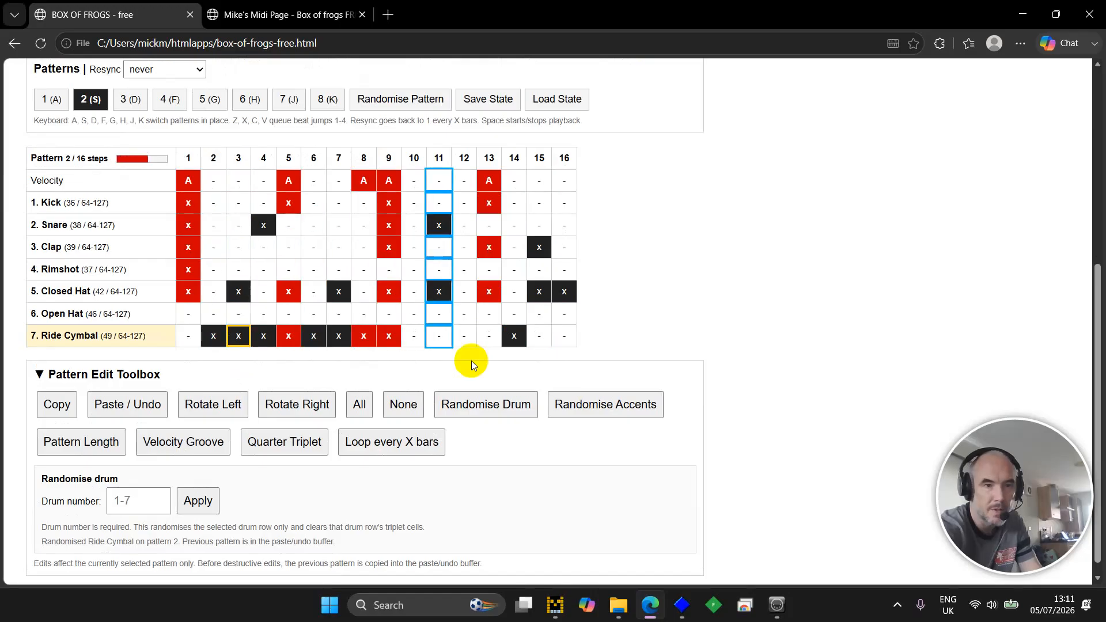
key("shift+r")
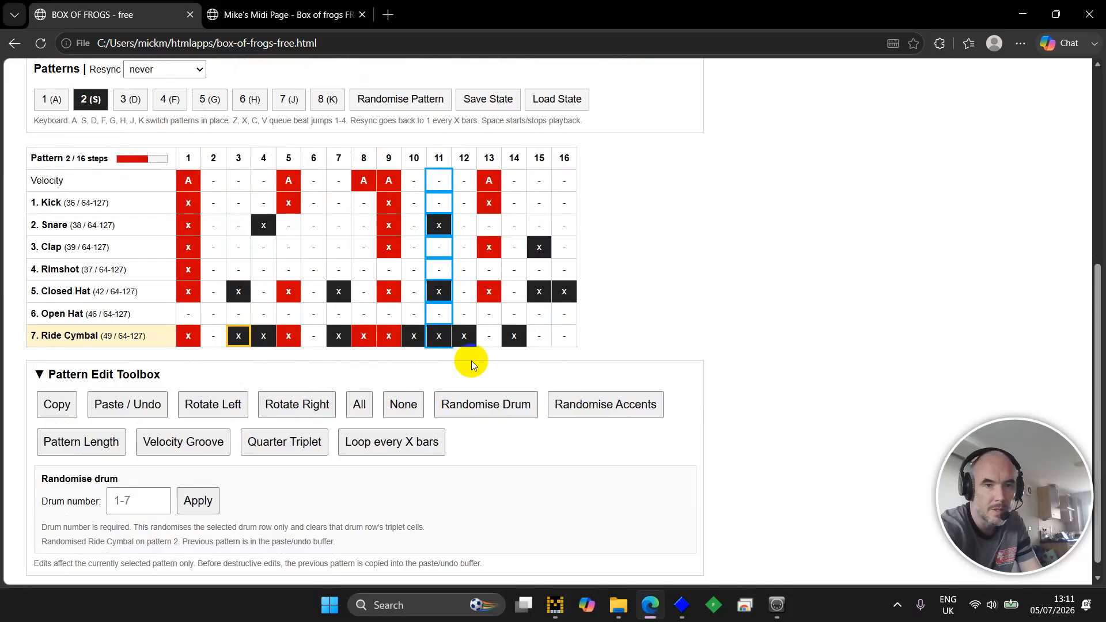
key("r")
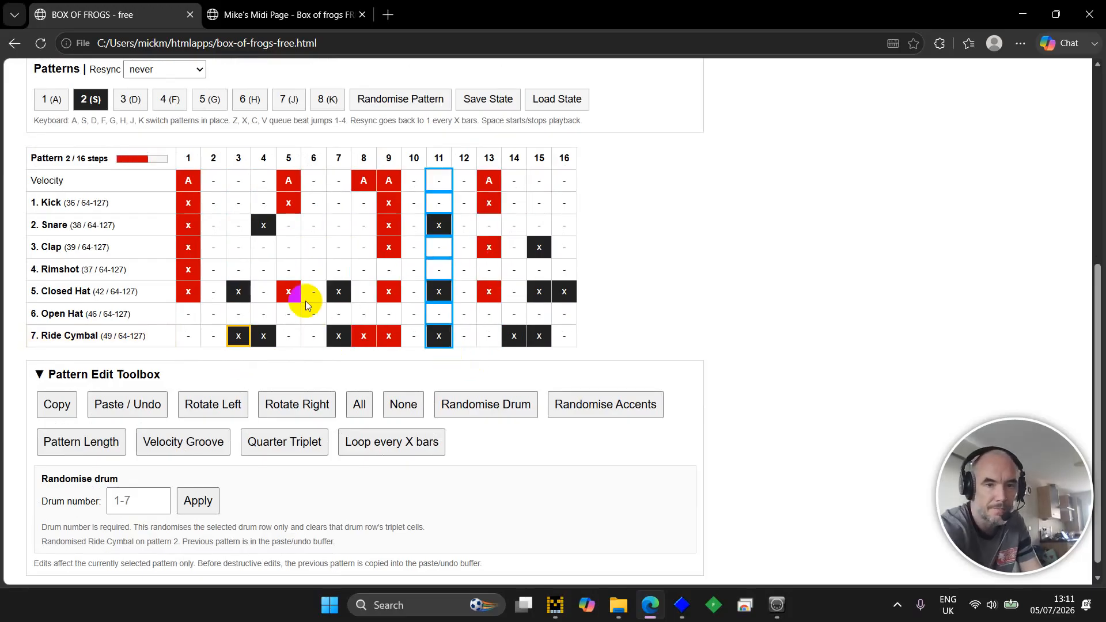
key("space")
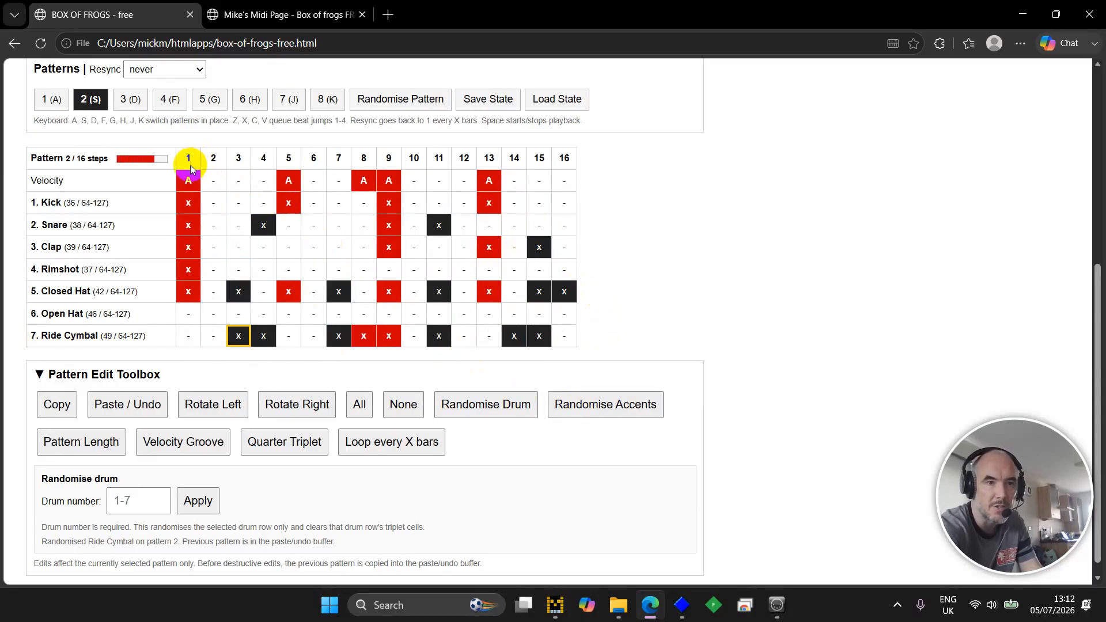
Add an accent at step 3 of the Velocity row and remove it again.
key("Up")
key("Up")
key("Up")
key("Up")
key("Up")
key("Up")
key("Up")
key("Return")
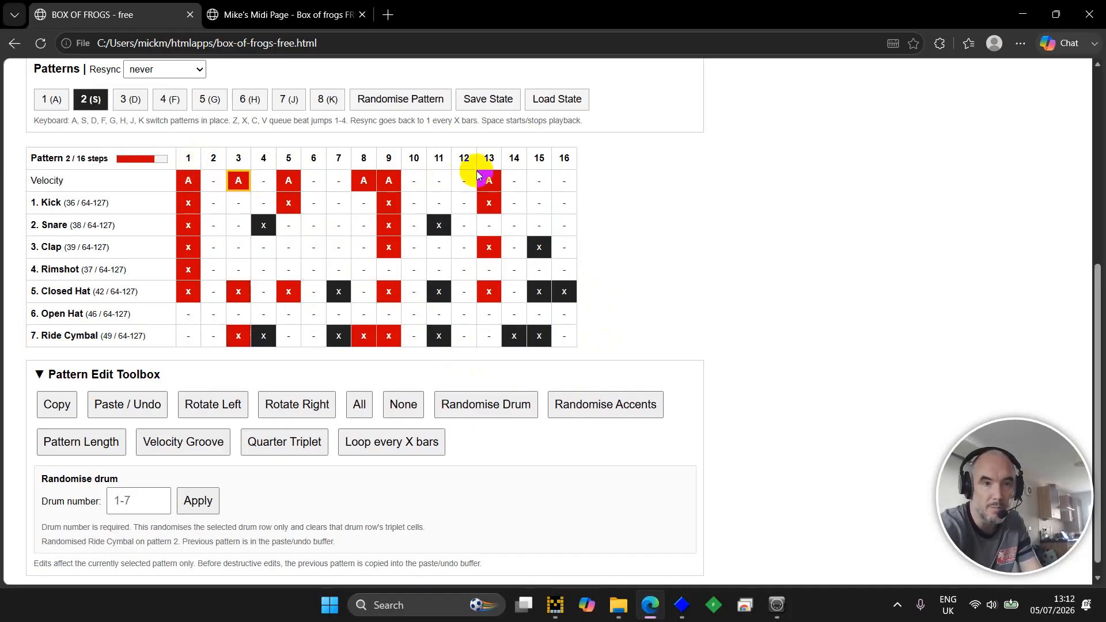
key("Return")
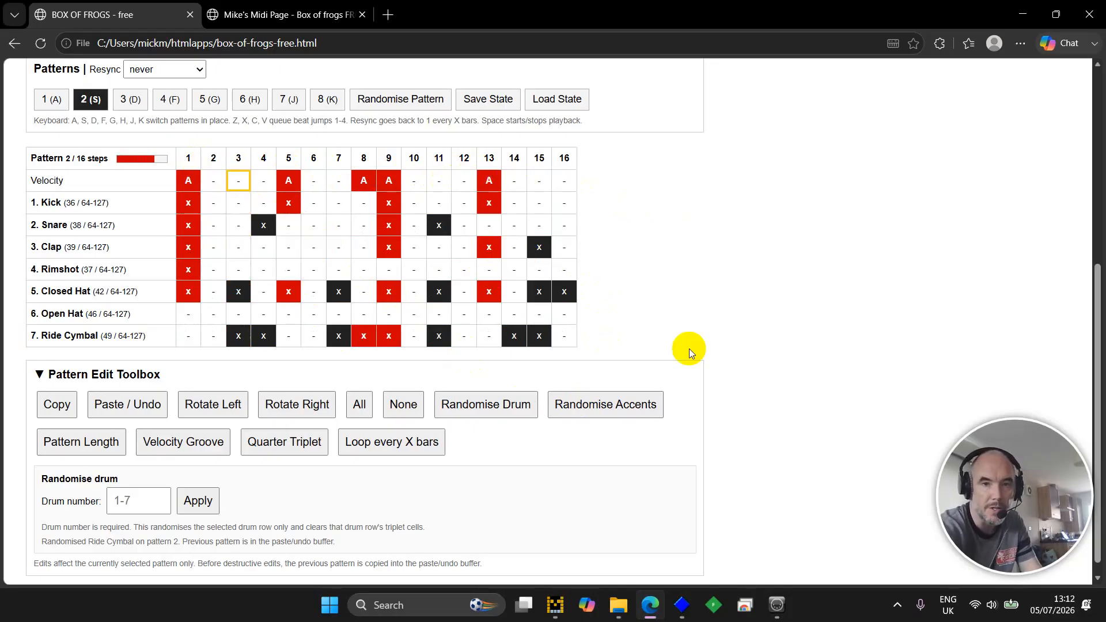
Randomise the accents of pattern 2 with accent amount 0.
left_click(625, 398)
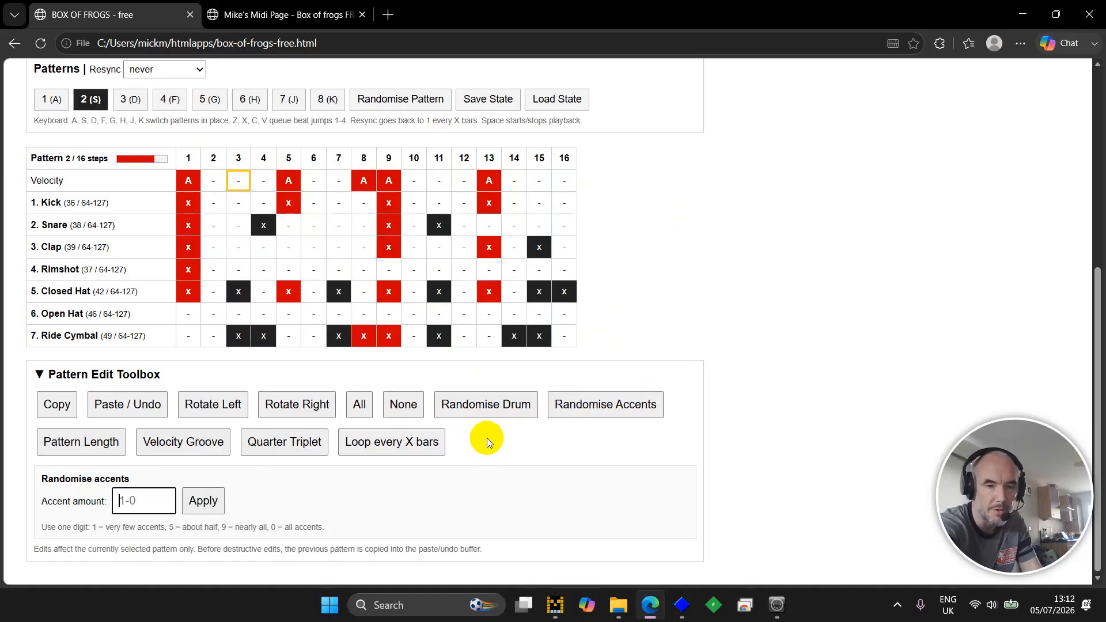
type("0")
key("Return")
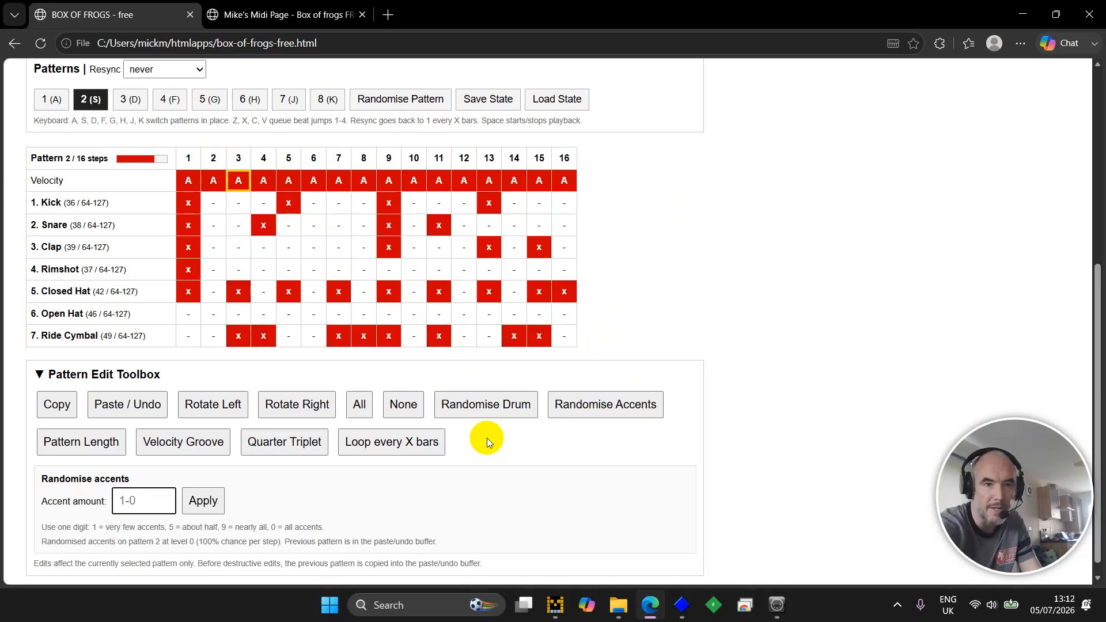
left_click(486, 438)
key("2")
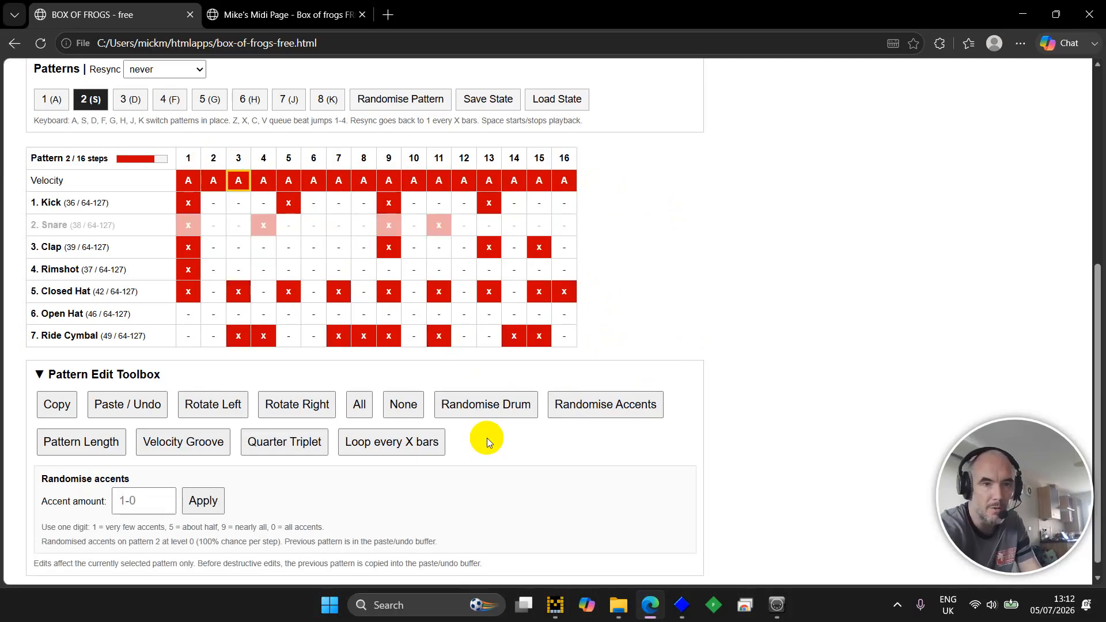
key("2")
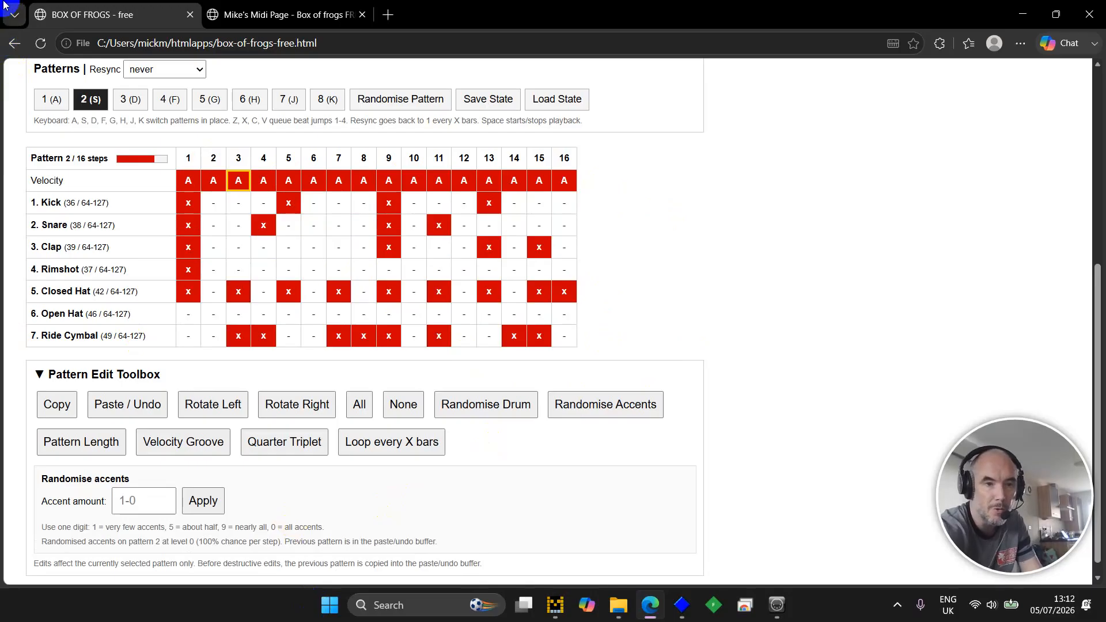
Randomise the accents of pattern 2 with accent amount 2.
left_click(144, 496)
type("2")
key("Return")
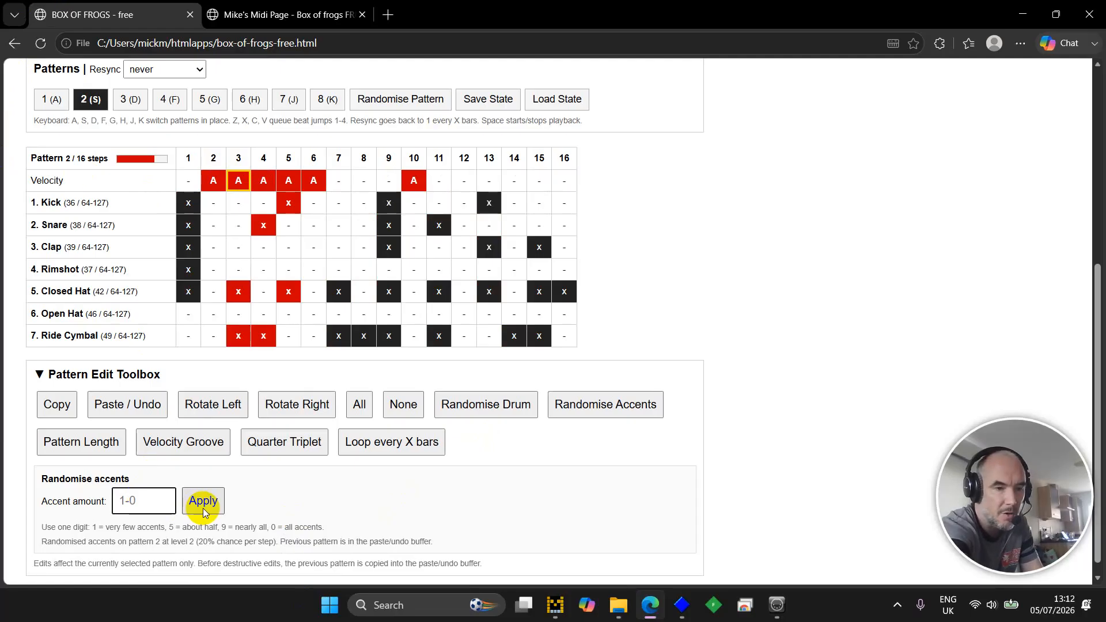
Play pattern 2 briefly to listen to its randomised accents.
key("Tab")
key("Tab")
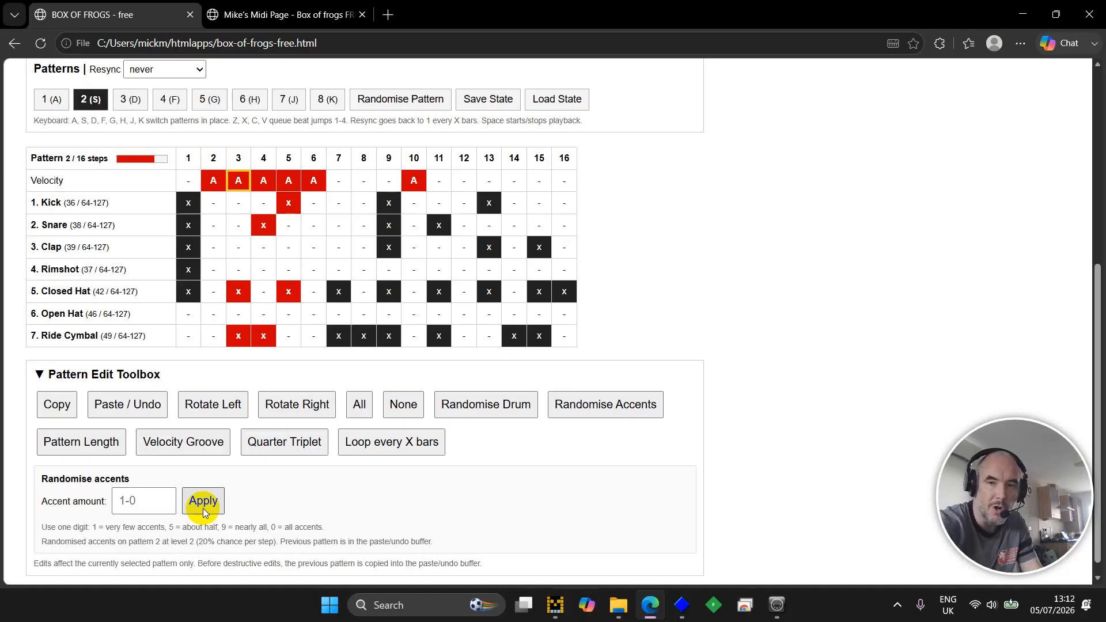
key("Tab")
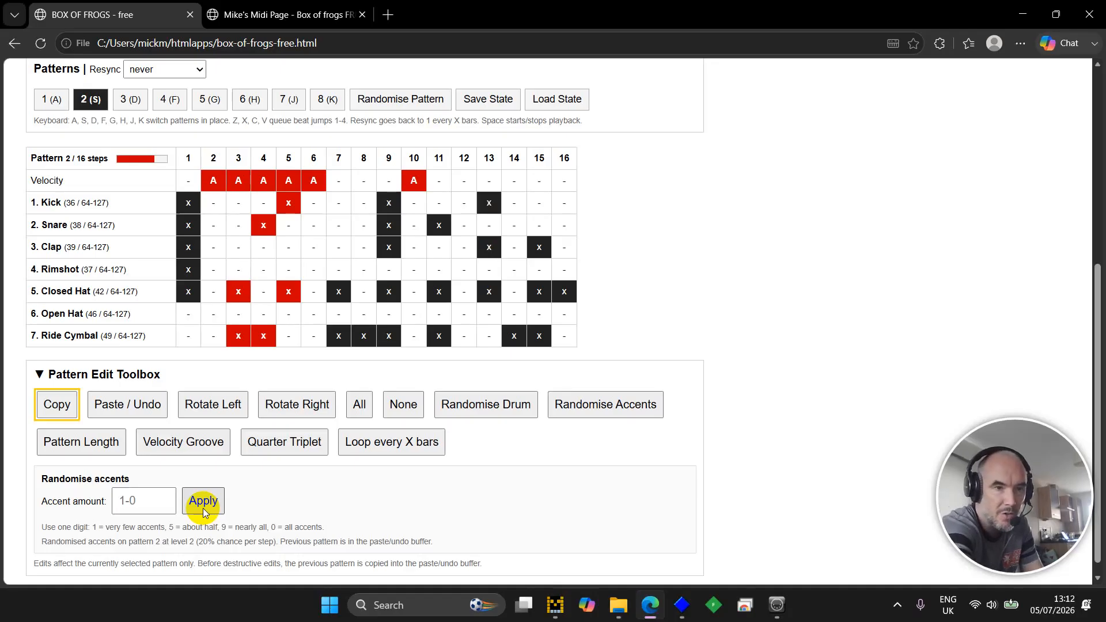
key("Tab")
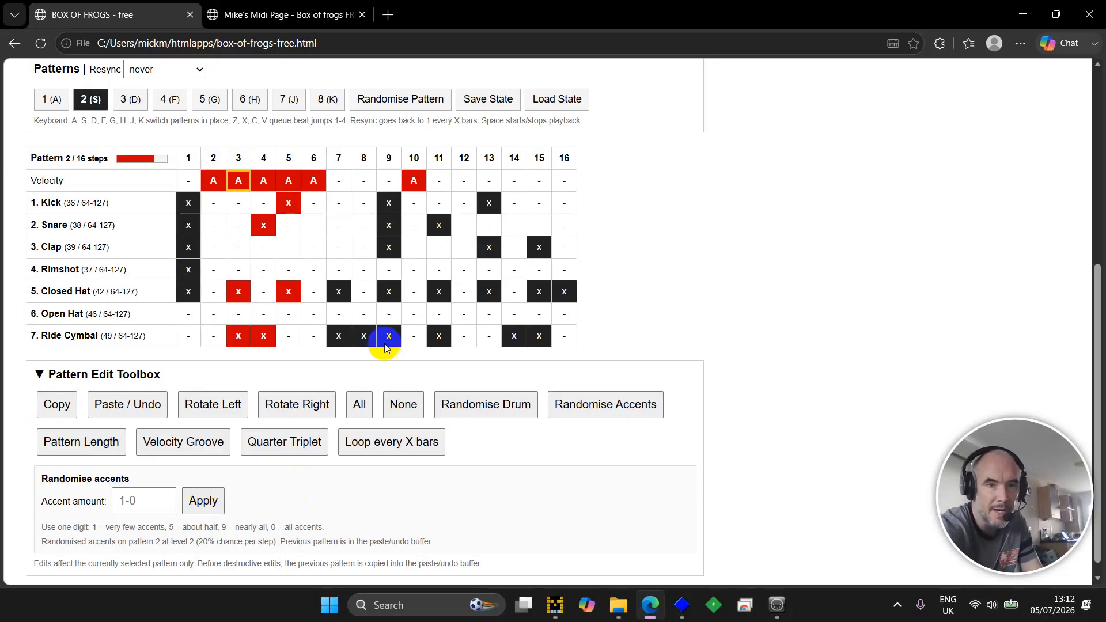
key("space")
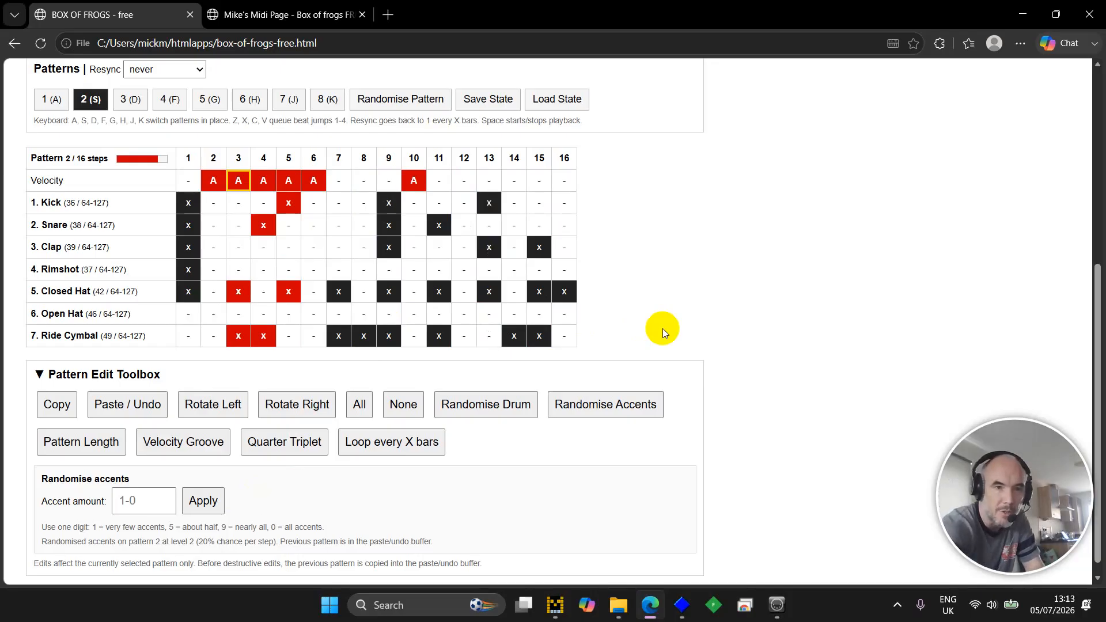
Apply the velocity groove 0,3,6,3 to all drums of pattern 2 and start playback.
left_click(290, 204)
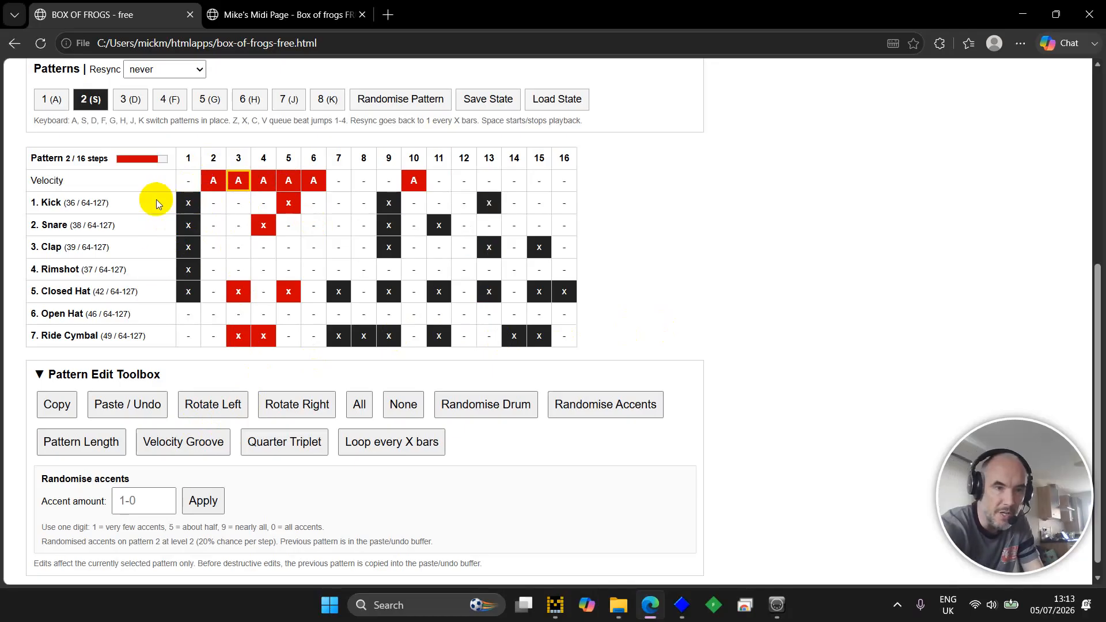
right_click(186, 447)
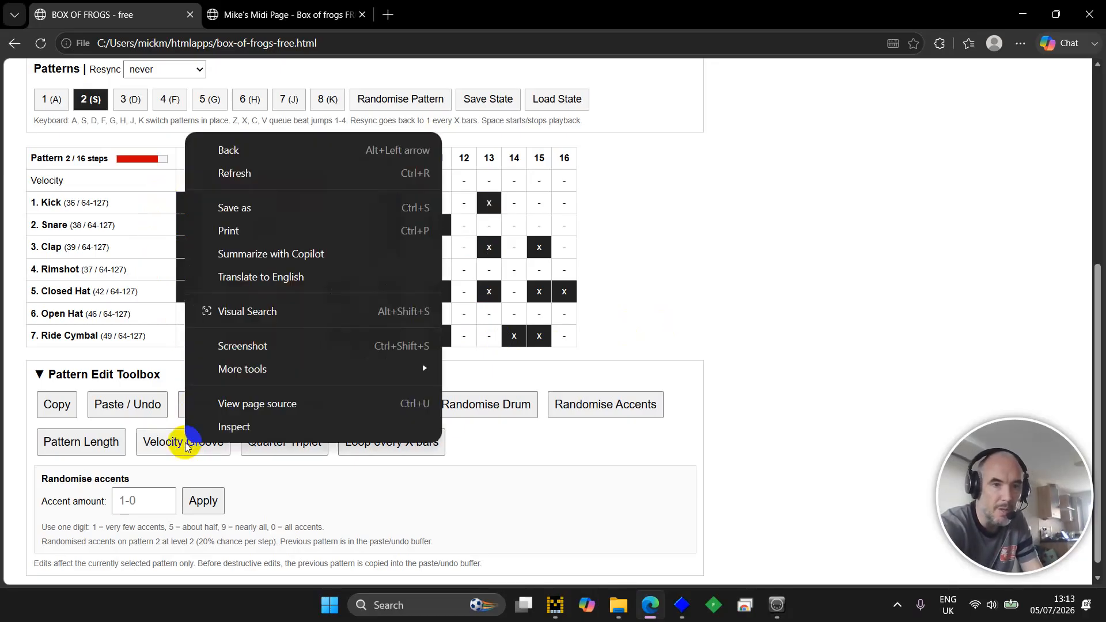
left_click(510, 430)
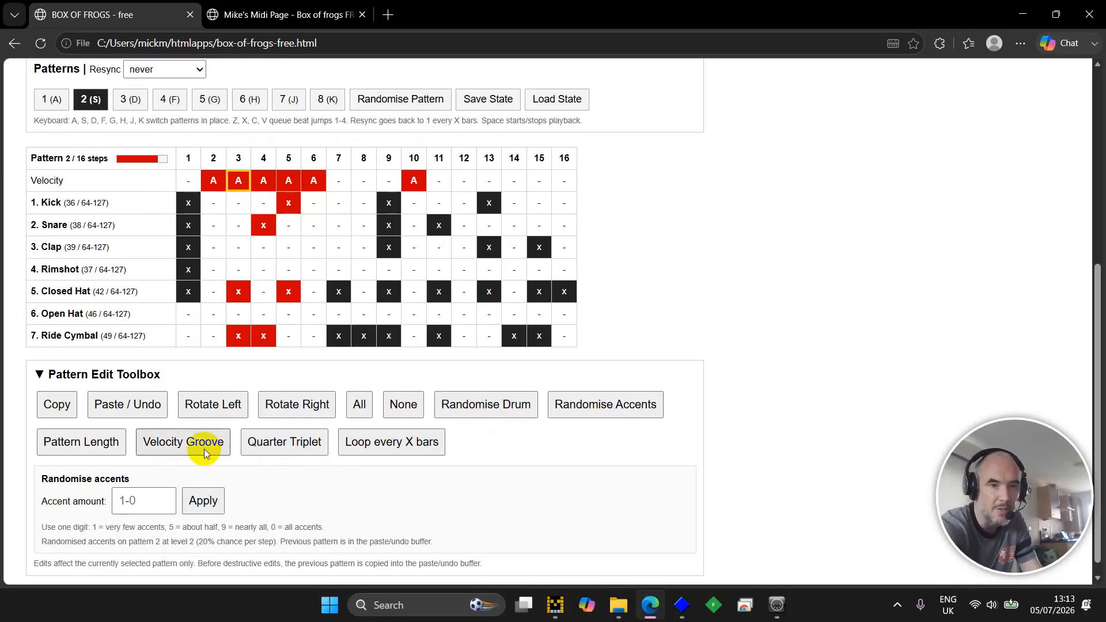
left_click(219, 458)
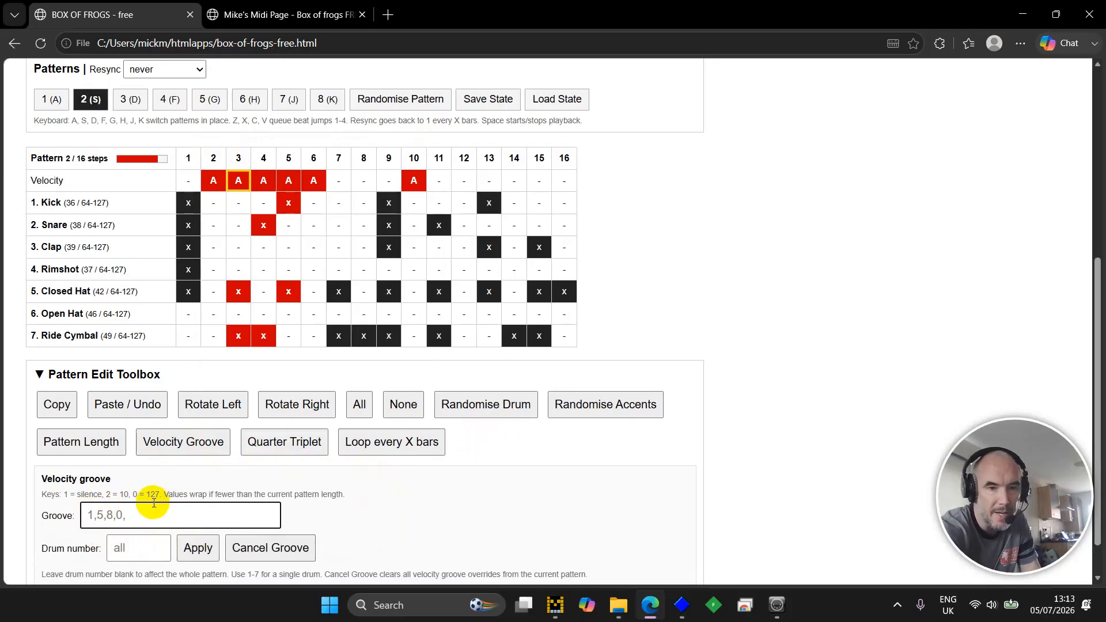
type("0,3,6,")
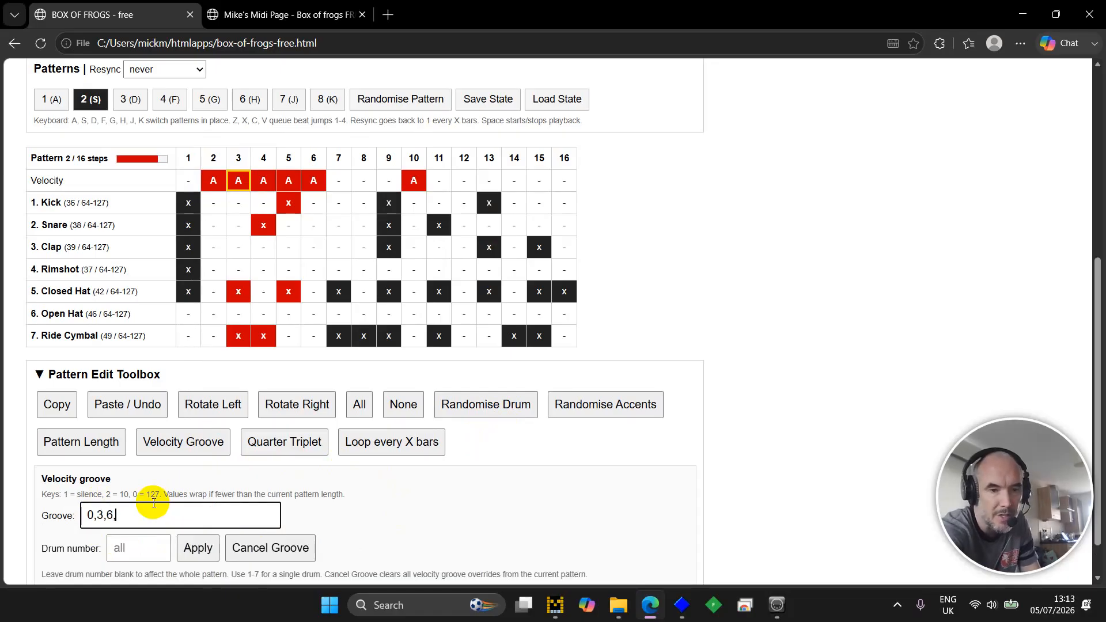
type("3,")
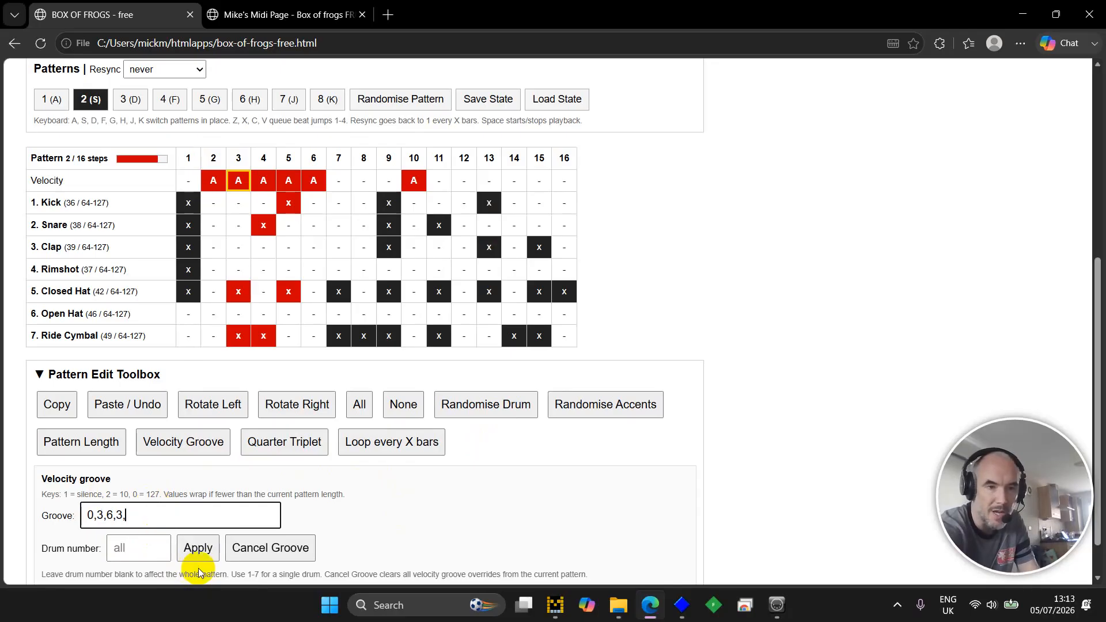
left_click(181, 537)
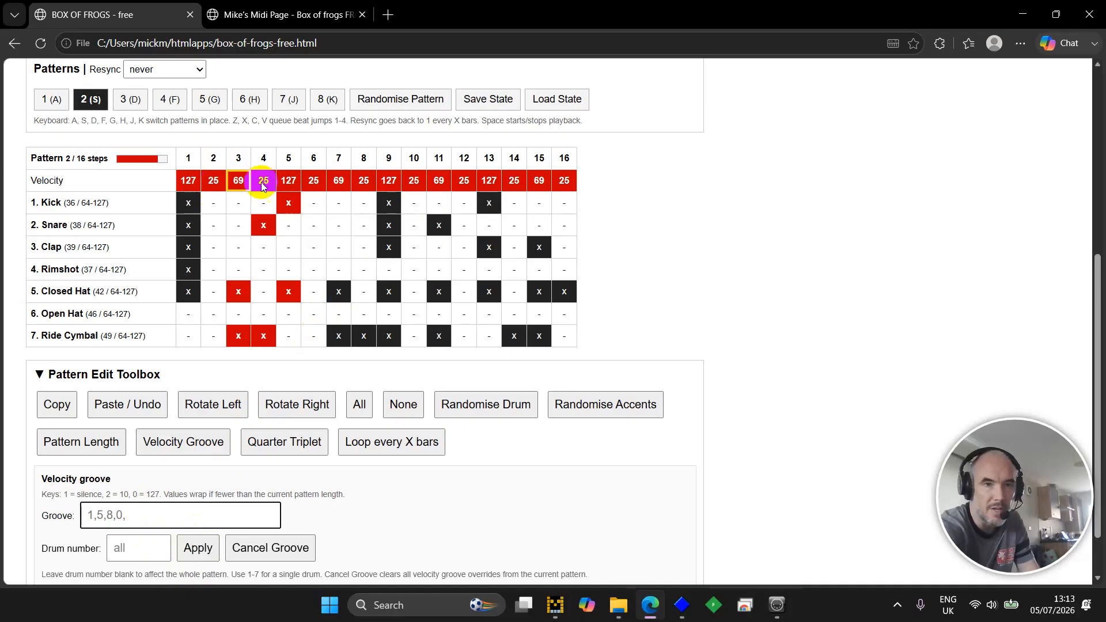
left_click(681, 236)
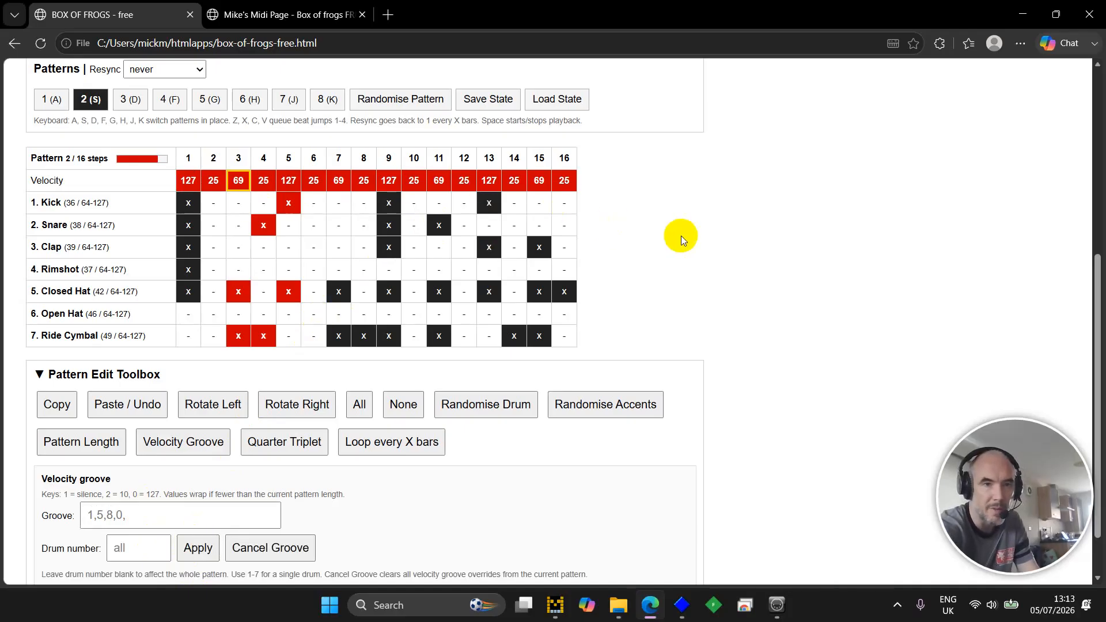
key("space")
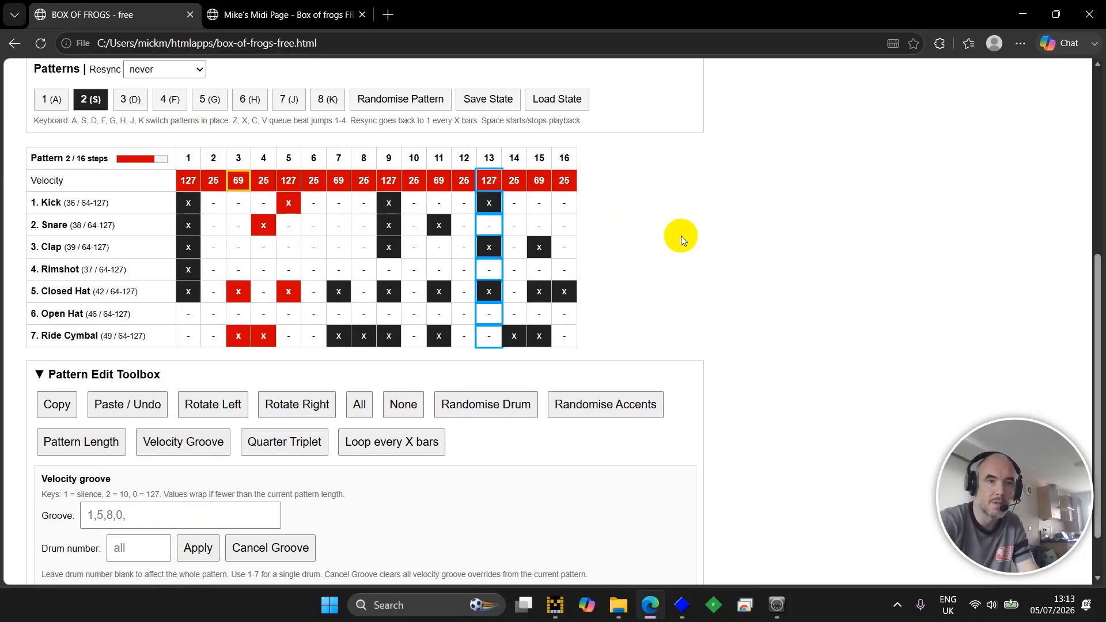
Apply the velocity groove 0,9,3 to all drums of pattern 2, and replace it with a repeating 127, 127, 83 groove.
left_click(149, 518)
type("0,")
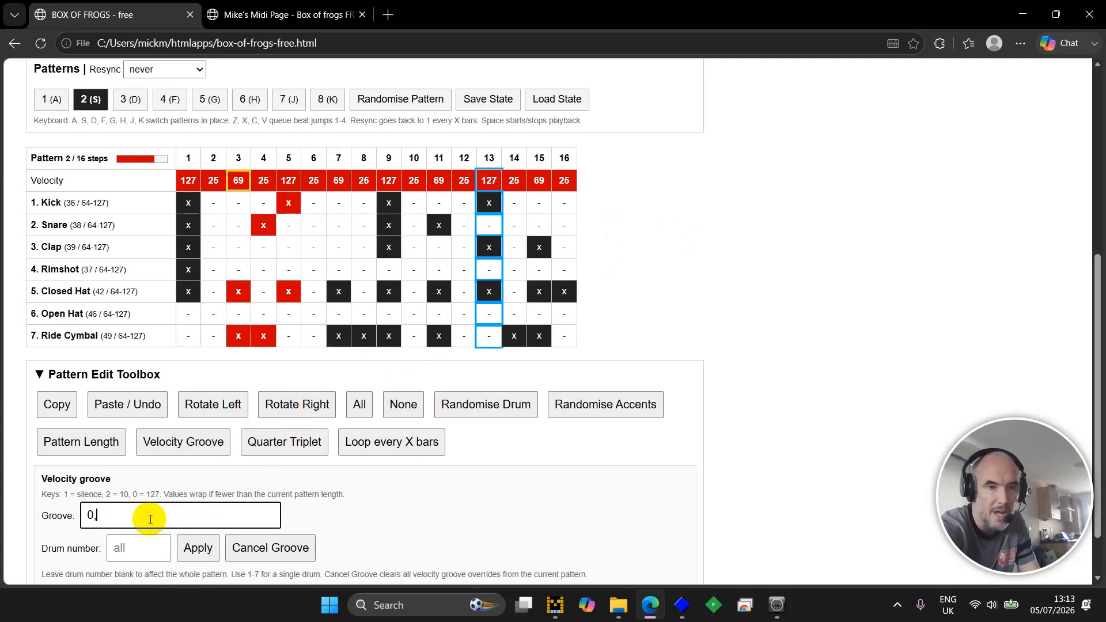
type("9,3,")
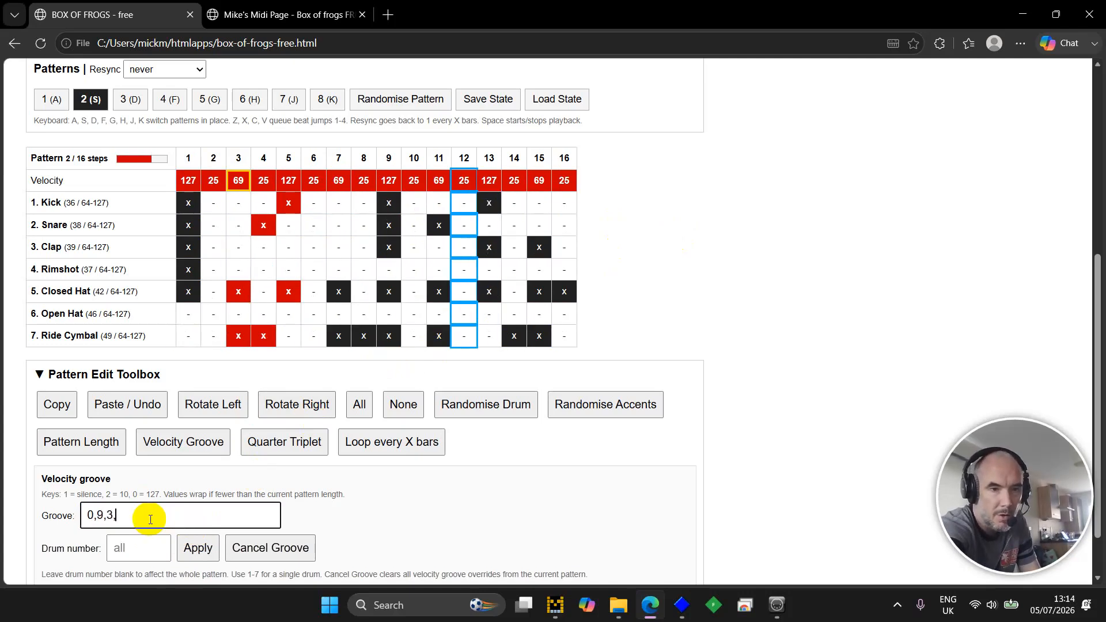
left_click(195, 553)
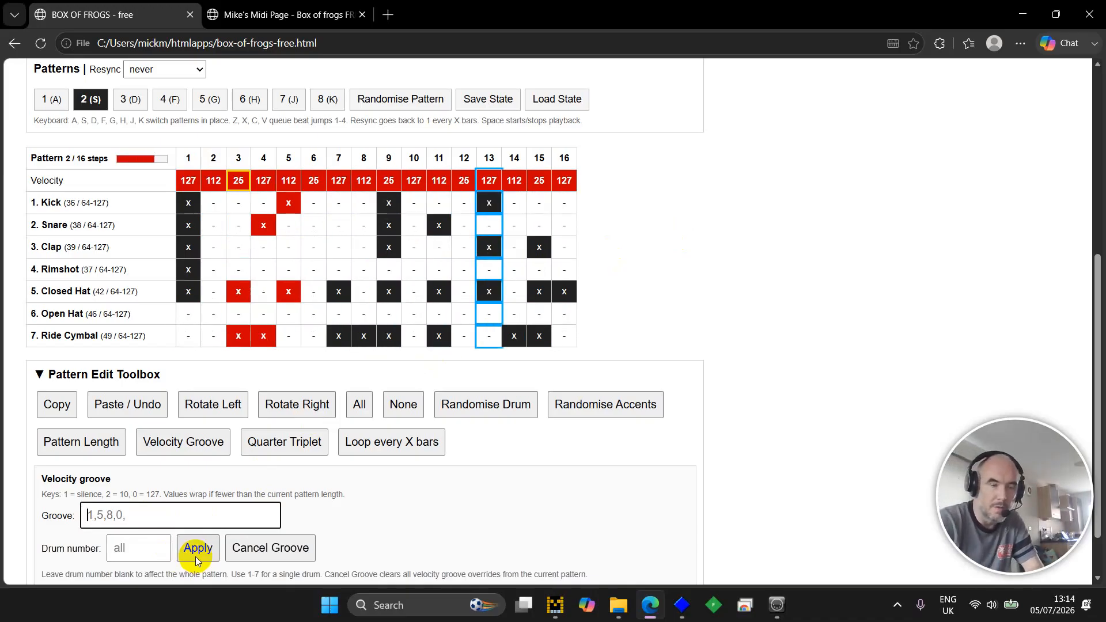
left_click(127, 512)
type("0,")
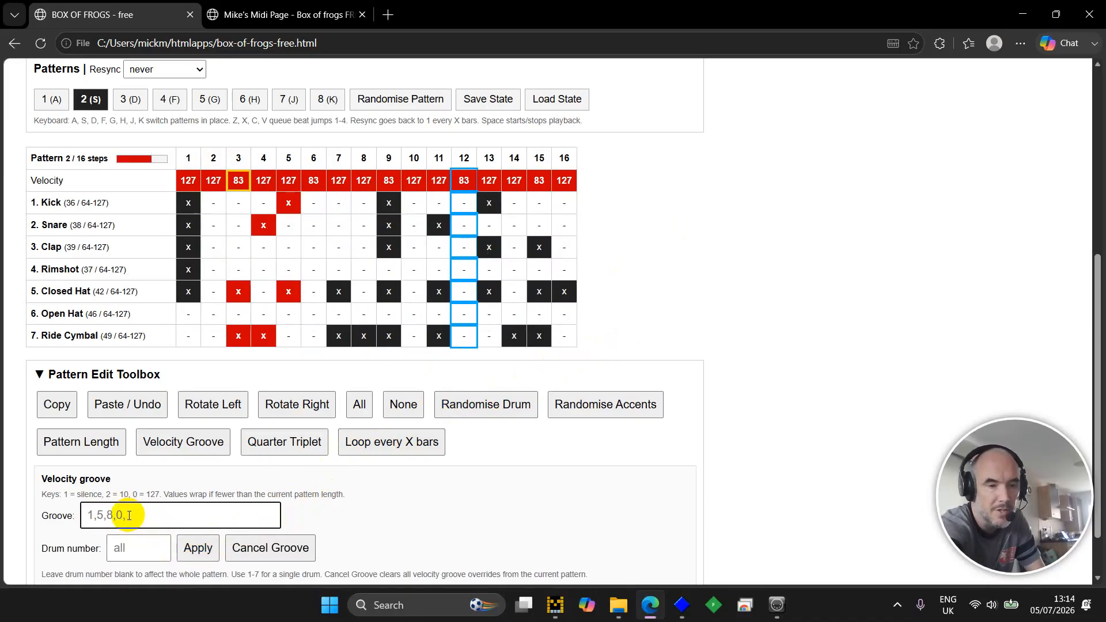
Apply the velocity groove 1,1,0 to all drums of pattern 2 and undo it.
type("1,1,0,")
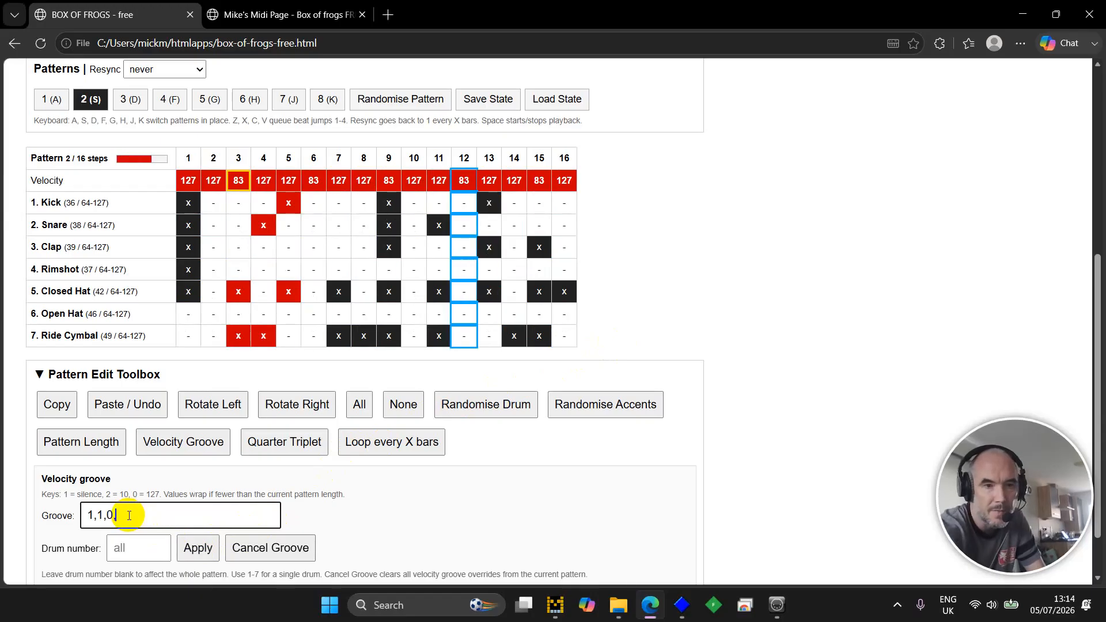
left_click(189, 552)
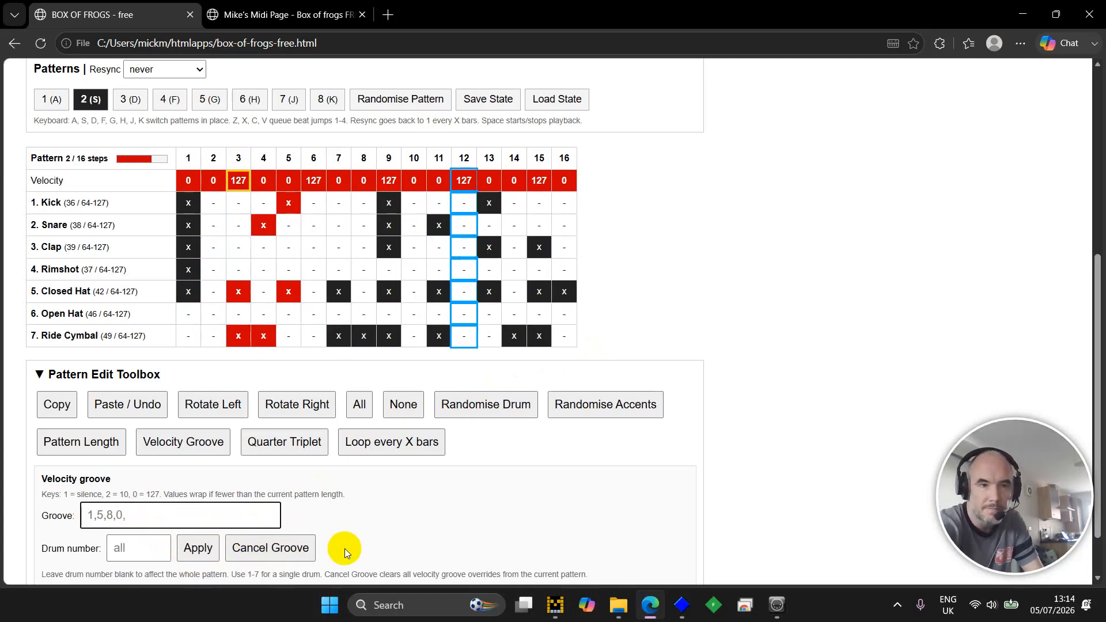
left_click(458, 491)
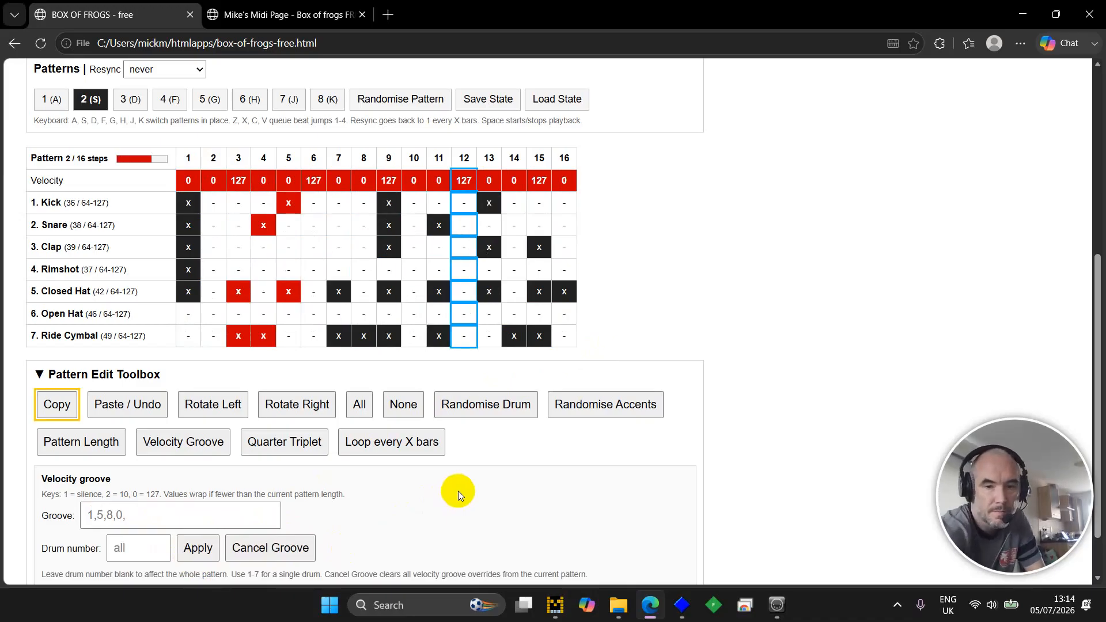
key("ctrl+v")
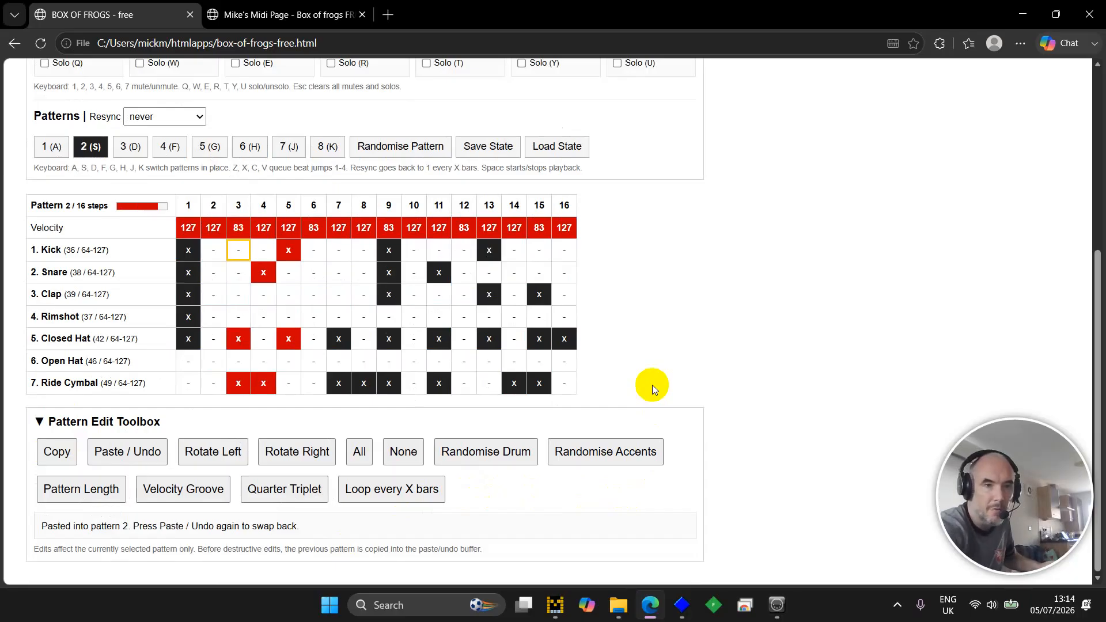
Solo the Kick and randomise its row in pattern 2.
key("q")
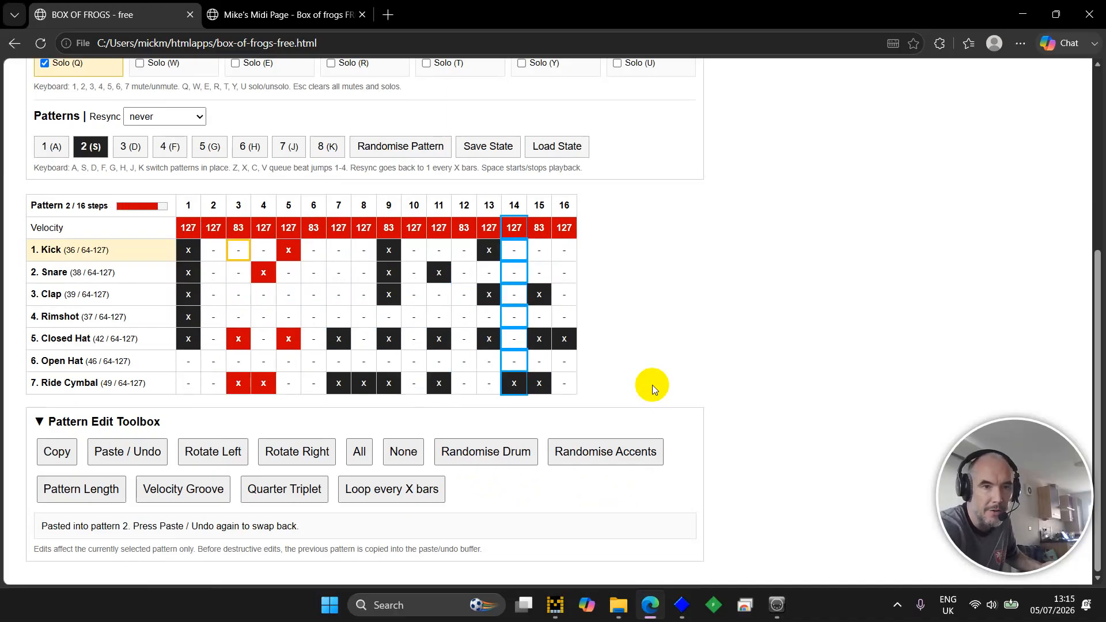
key("Down")
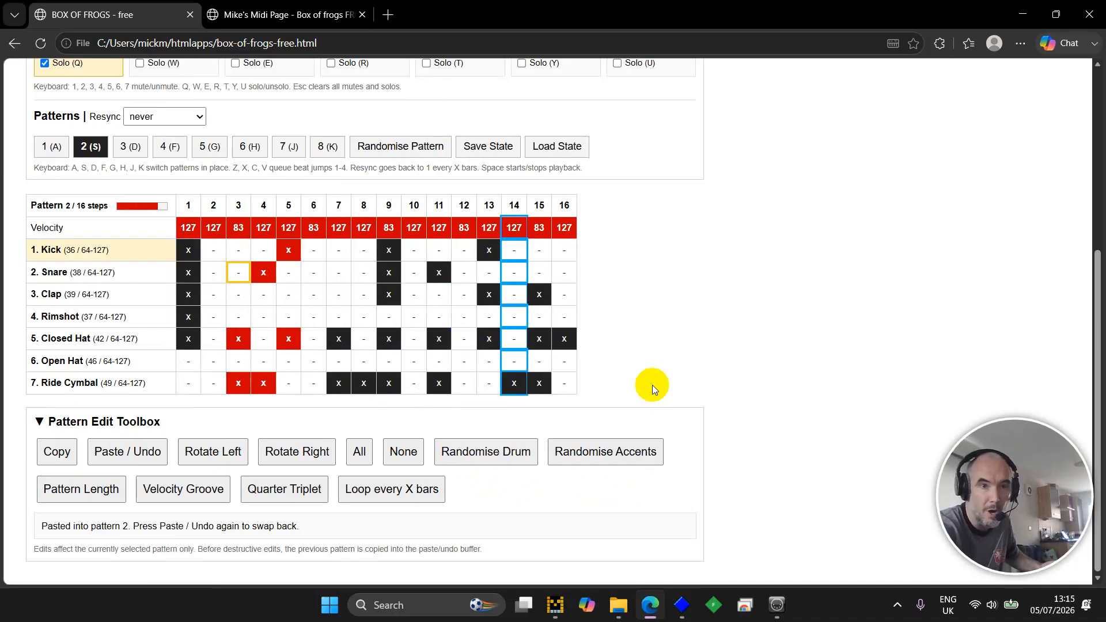
key("Up")
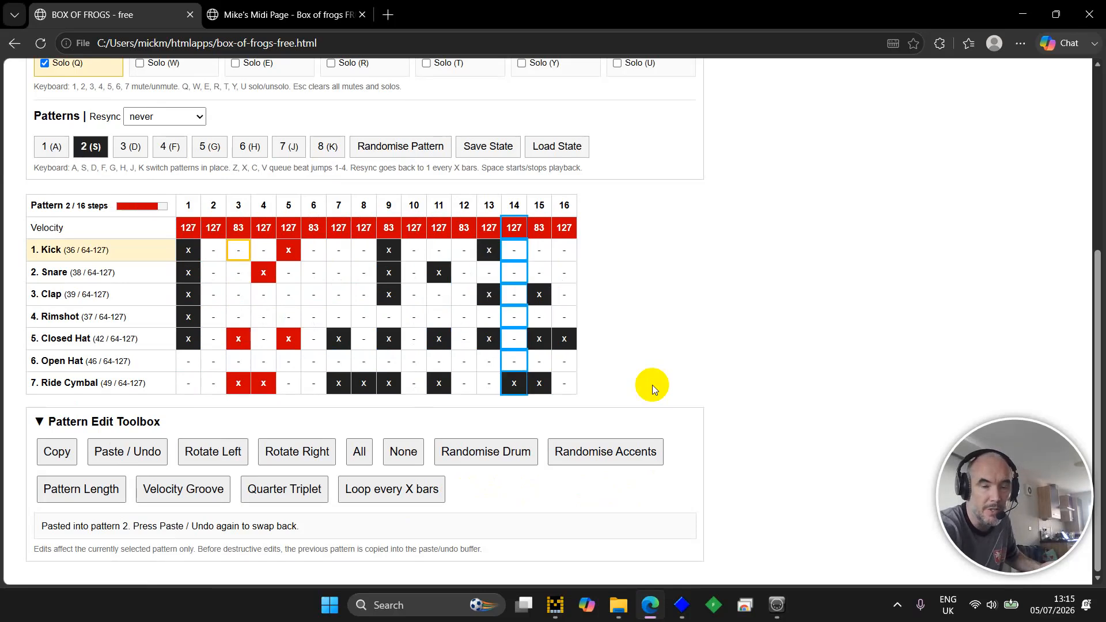
key("n")
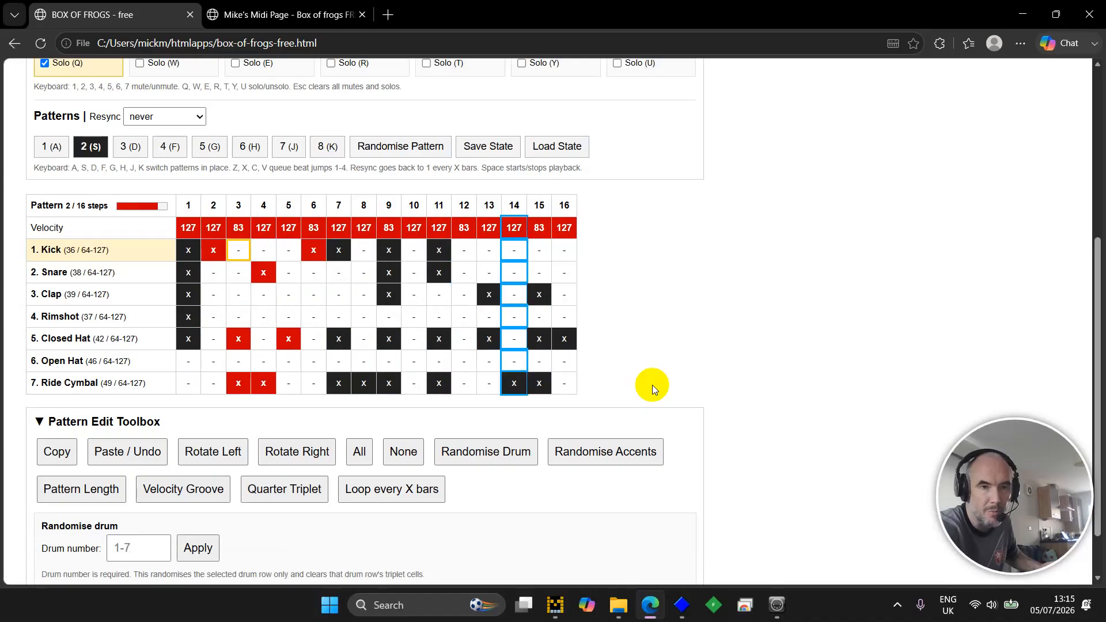
Apply three random velocity grooves to the Kick row, turning on all its steps before the last one.
key("m")
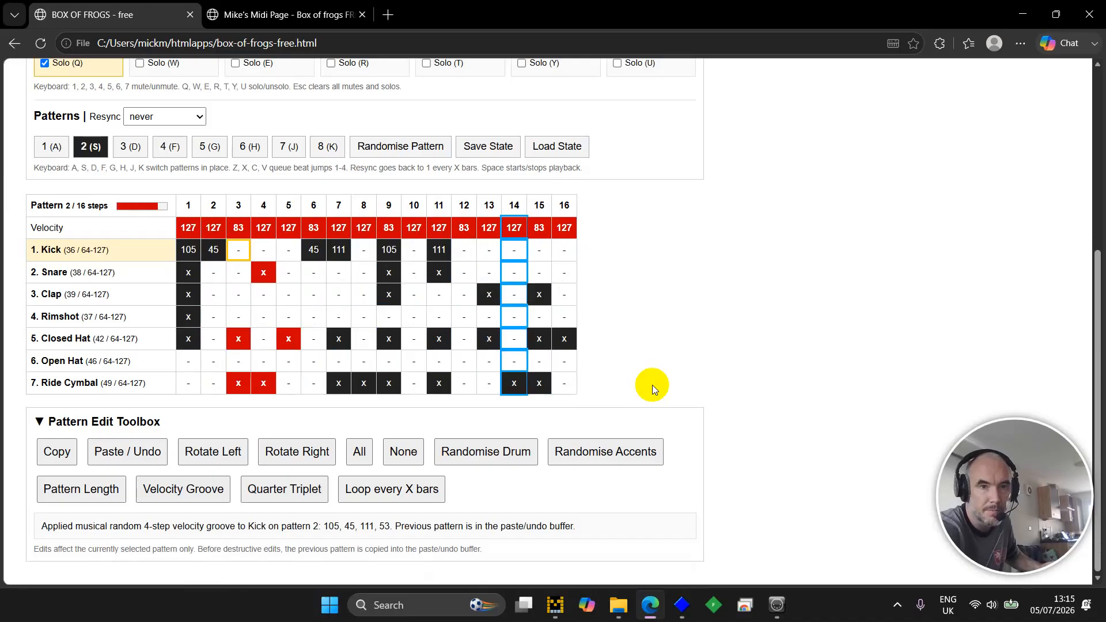
key("m")
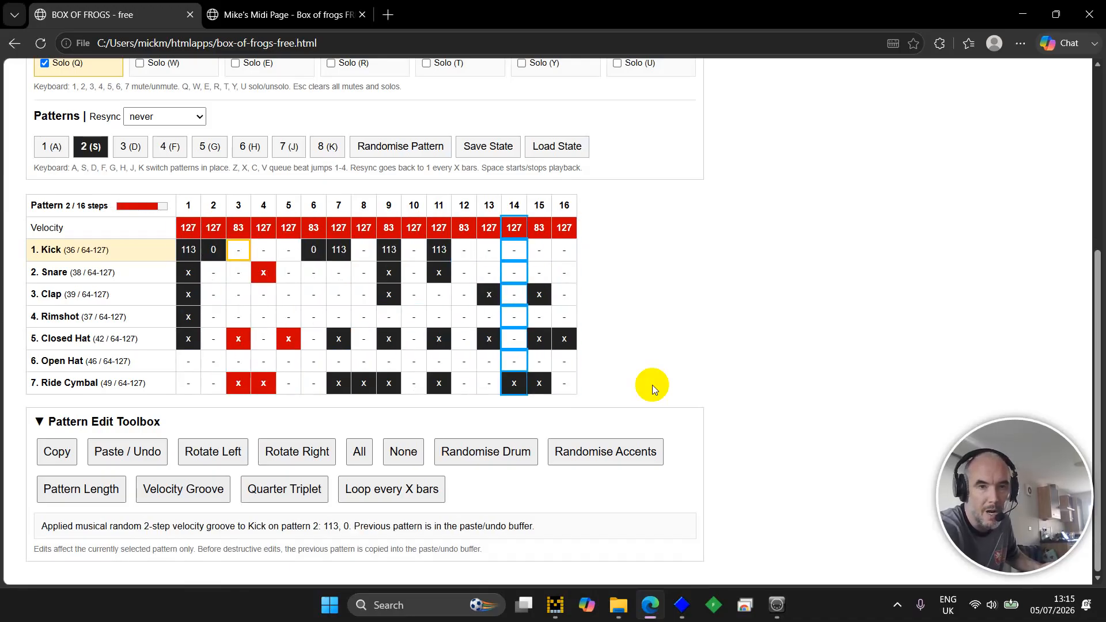
key("b")
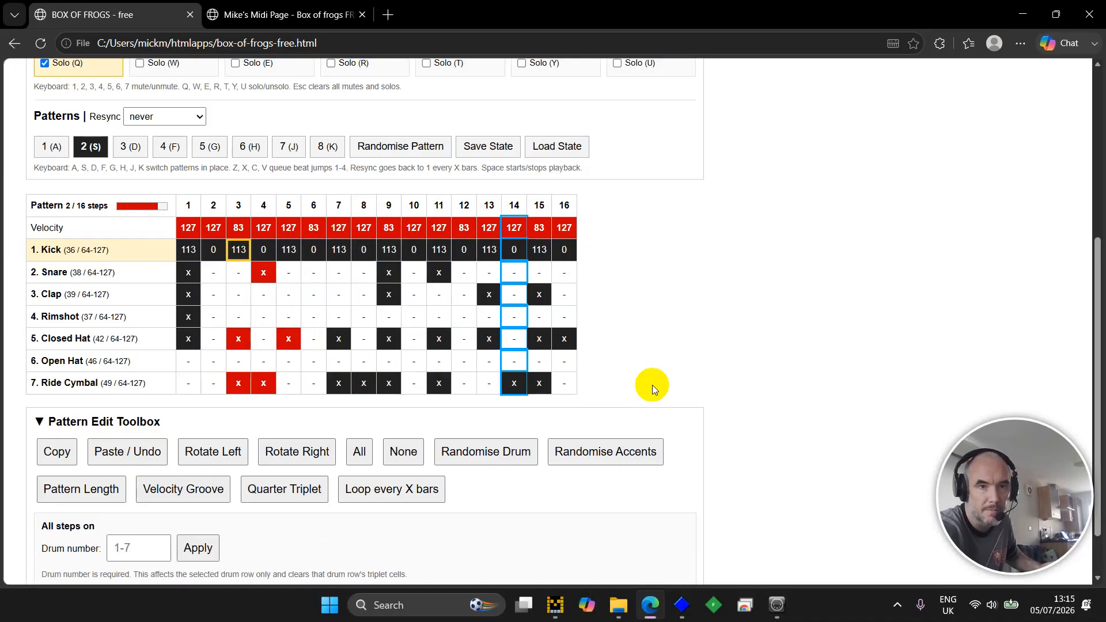
key("m")
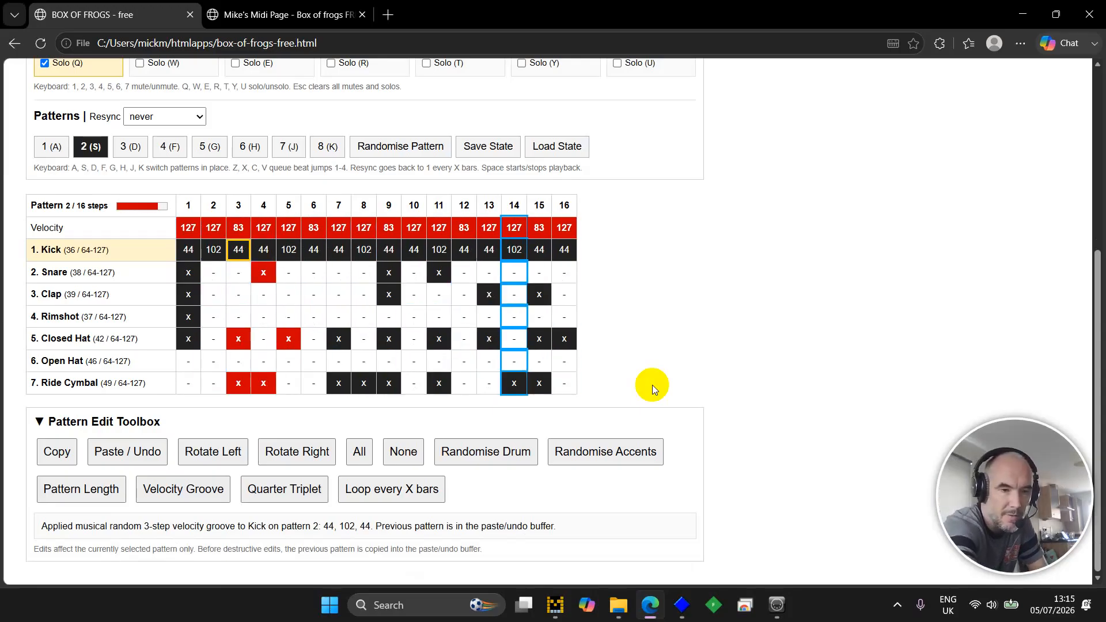
Turn off the Kick solo and clear all of pattern 2.
key("q")
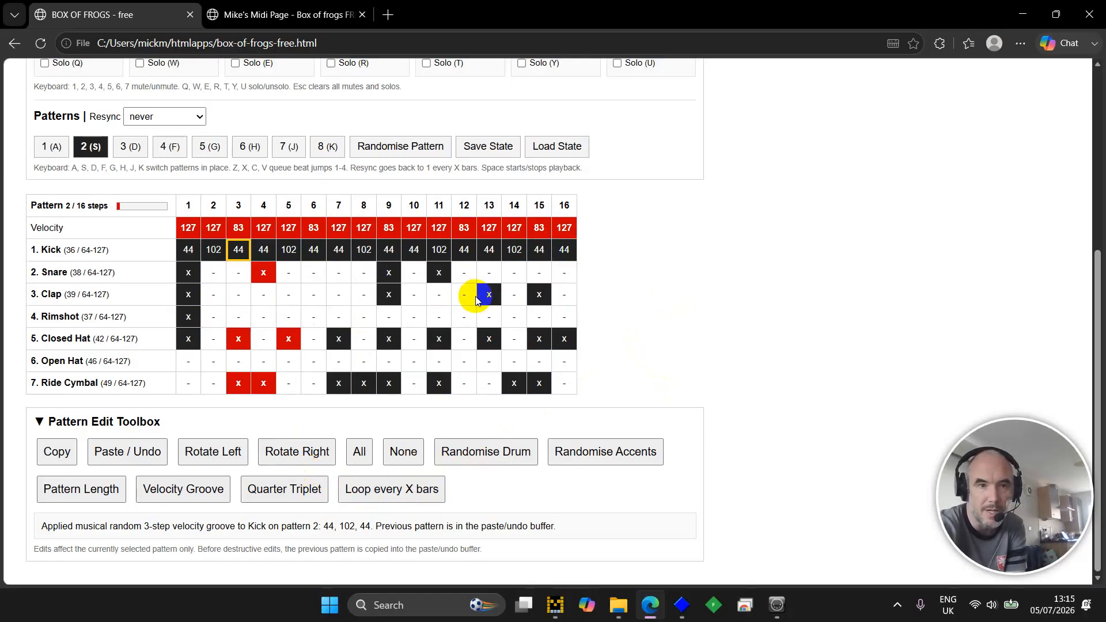
key("Delete")
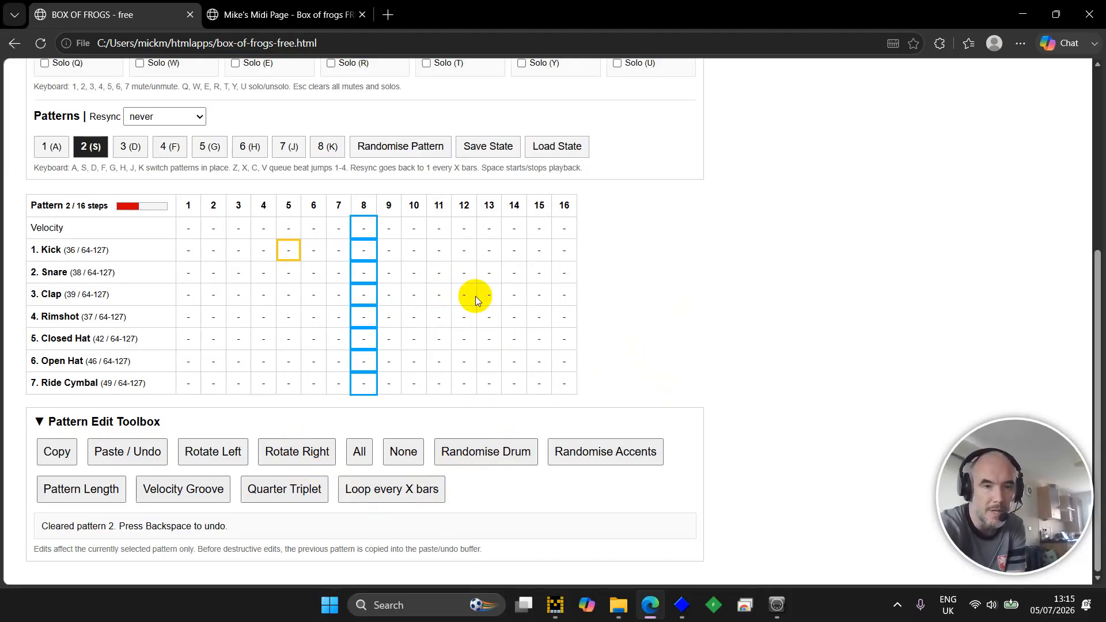
key("Return")
key("Right")
key("Right")
key("Right")
key("Right")
key("Right")
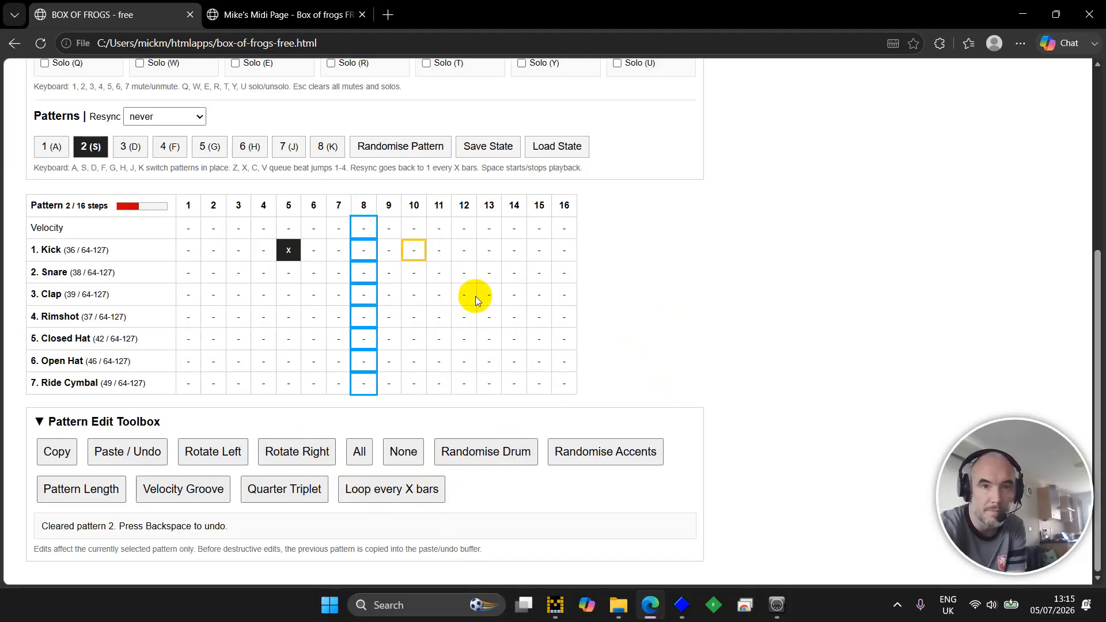
key("Left")
key("Left")
key("Left")
key("Left")
key("Left")
key("Return")
Place Snare hits at steps 5 and 13 of pattern 2.
key("Down")
key("Return")
key("Right")
key("Right")
key("Right")
key("Right")
key("Right")
key("Right")
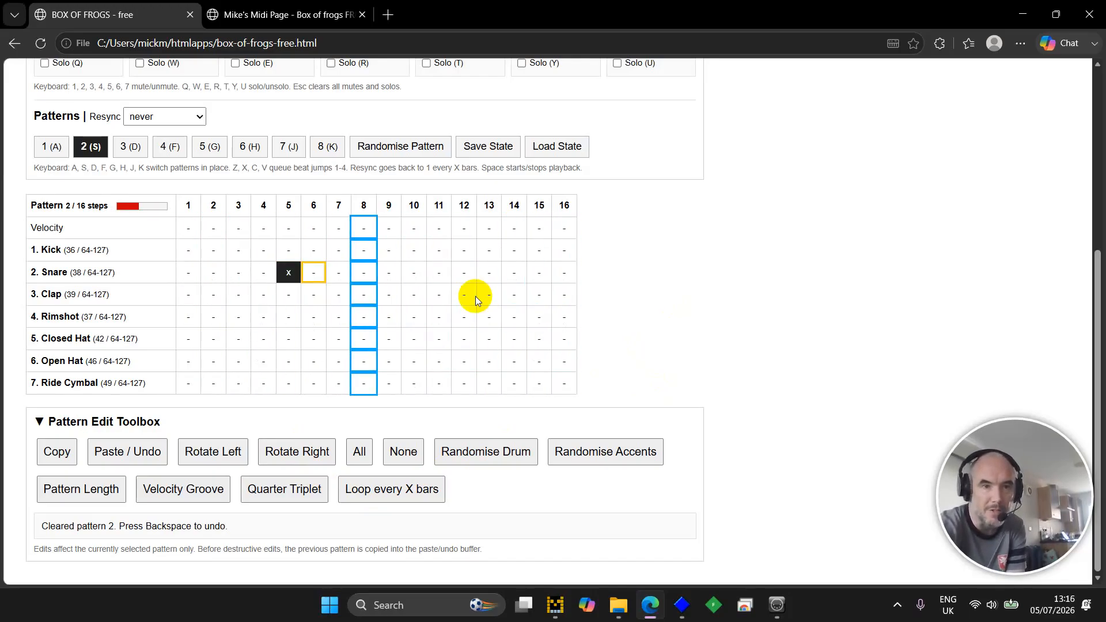
key("Right")
key("Right")
key("Return")
Add accents at steps 13 and 5 of the Velocity row.
key("Up")
key("Up")
key("Return")
key("Left")
key("Left")
key("Left")
key("Left")
key("Left")
key("Left")
key("Left")
key("Left")
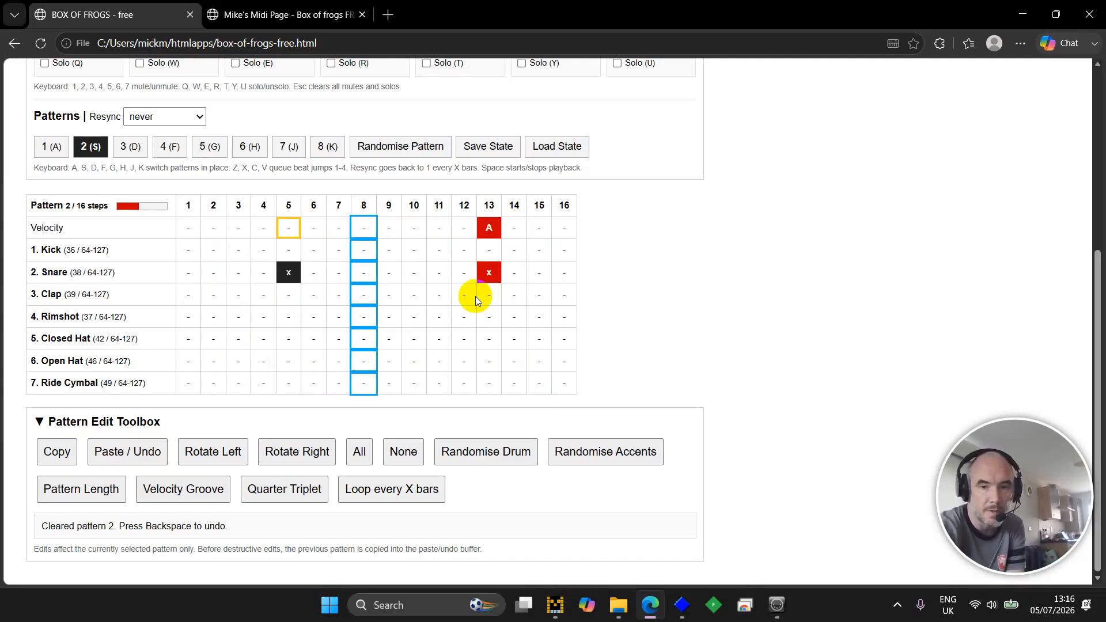
key("Return")
Add a quarter-note triplet for drum 2, the Snare, at step 13 of pattern 2.
key("Down")
key("Down")
key("Right")
key("Right")
key("Right")
key("Right")
key("Right")
key("Right")
key("Right")
key("Right")
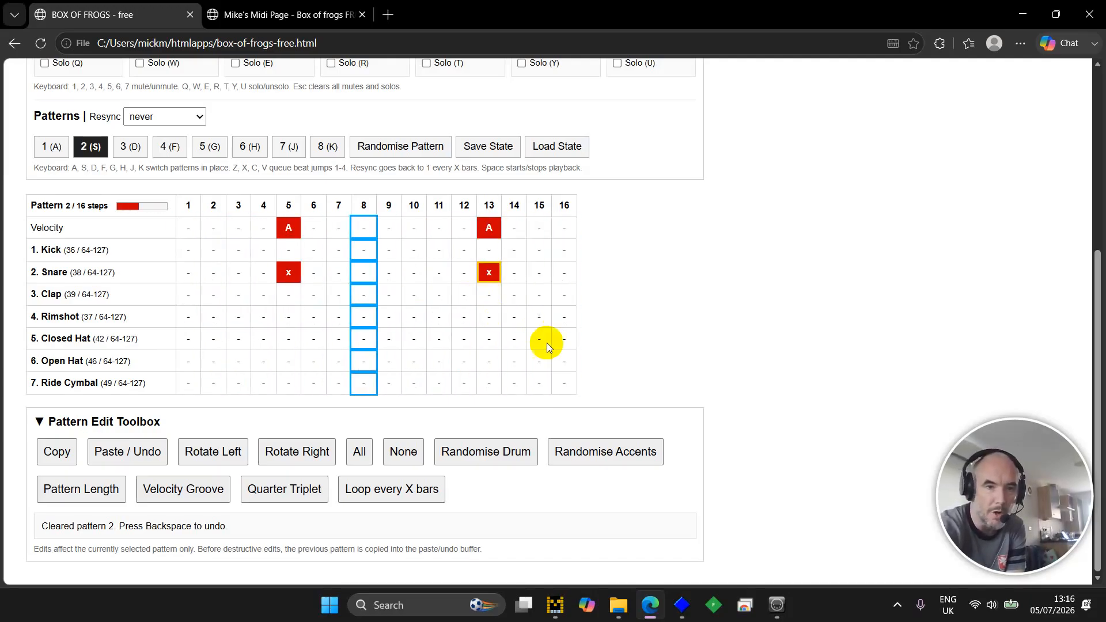
left_click(291, 494)
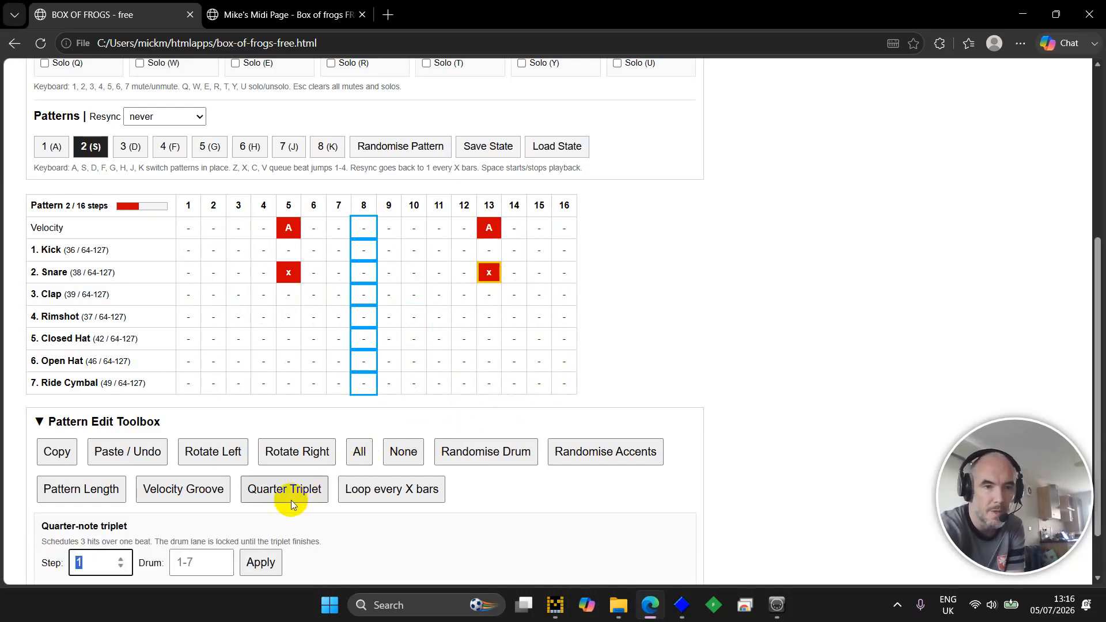
scroll(291, 493, "down", 1)
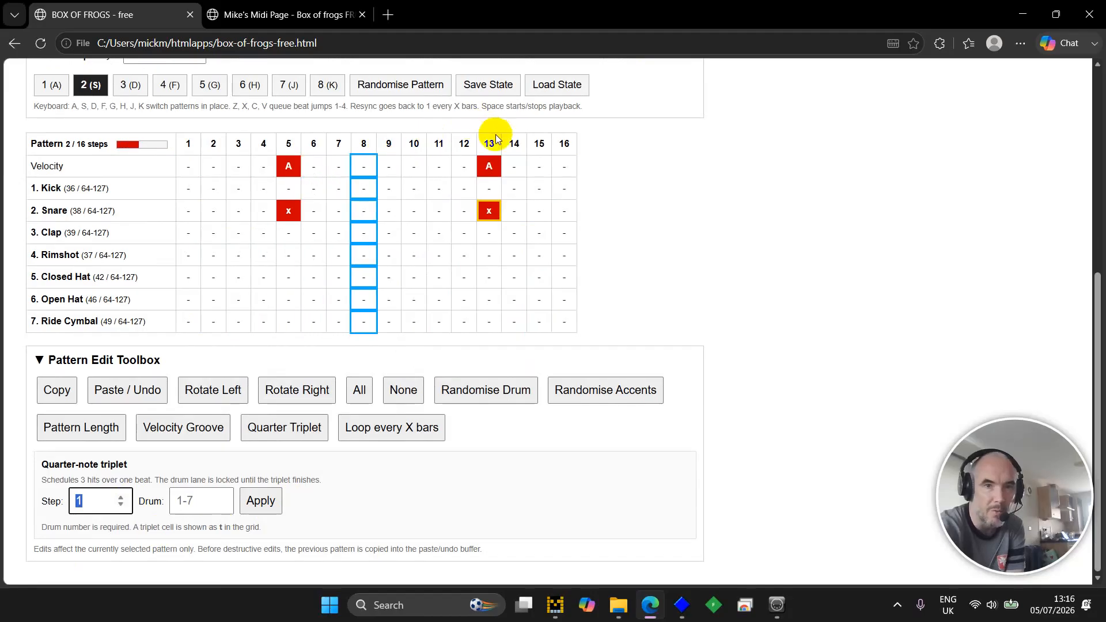
type("13")
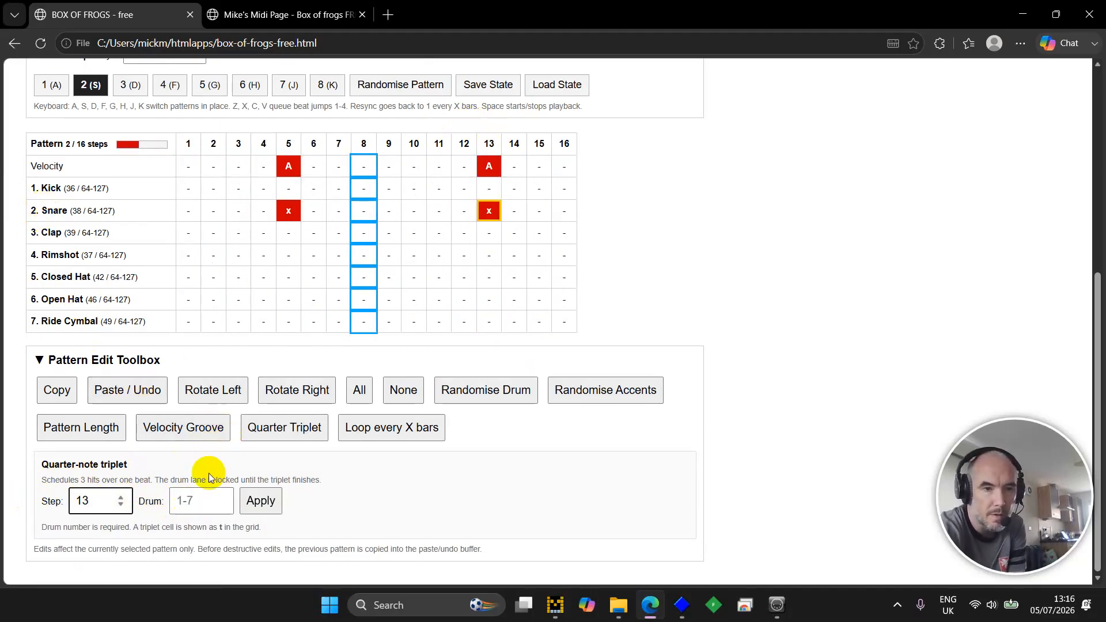
left_click(200, 502)
type("2")
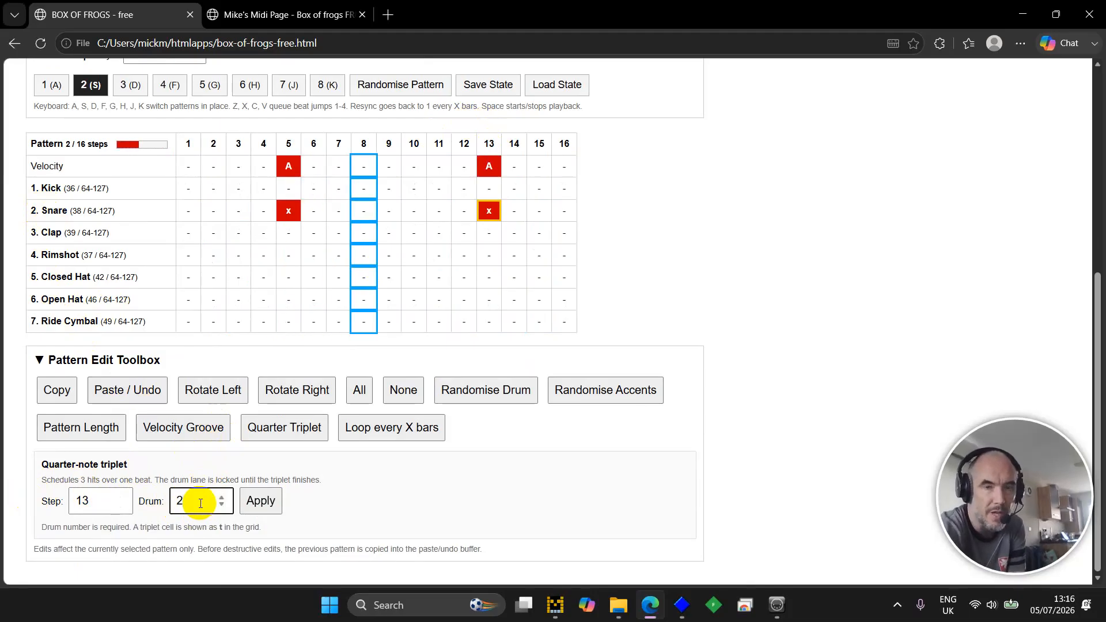
left_click(260, 501)
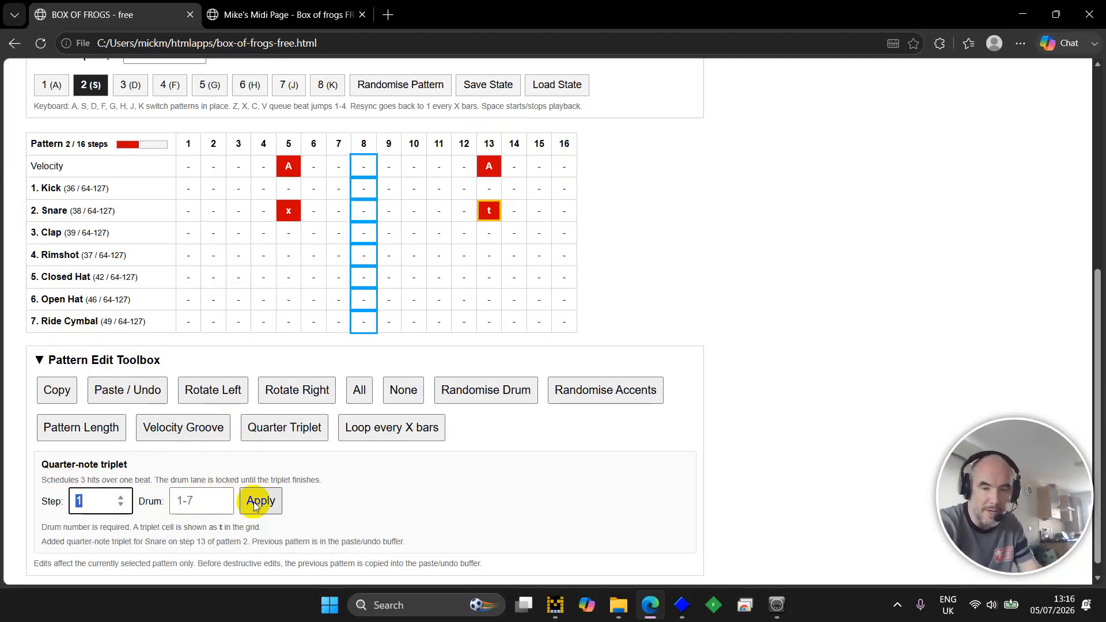
Randomise the Kick, Rimshot and Closed Hat rows of pattern 2 and turn on all steps of the Ride Cymbal row.
left_click(278, 299)
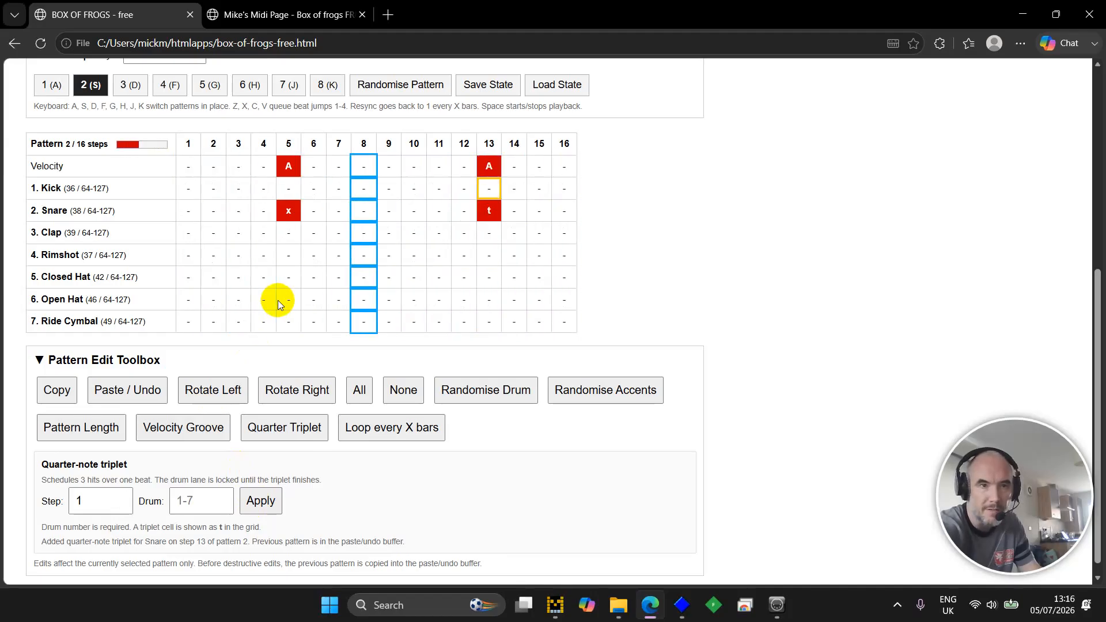
key("1")
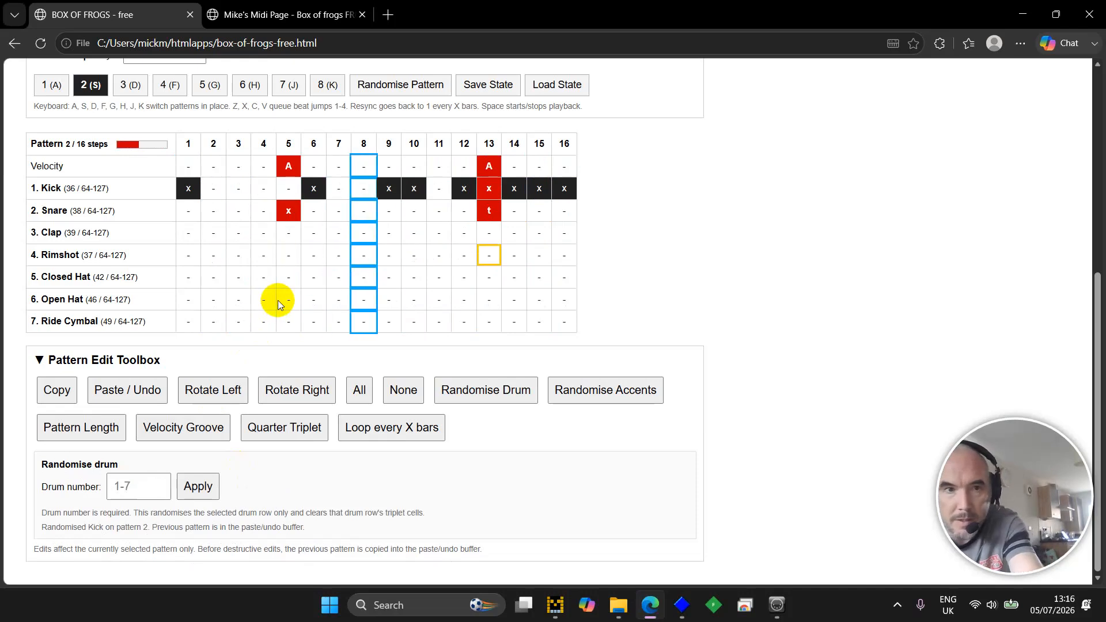
key("4")
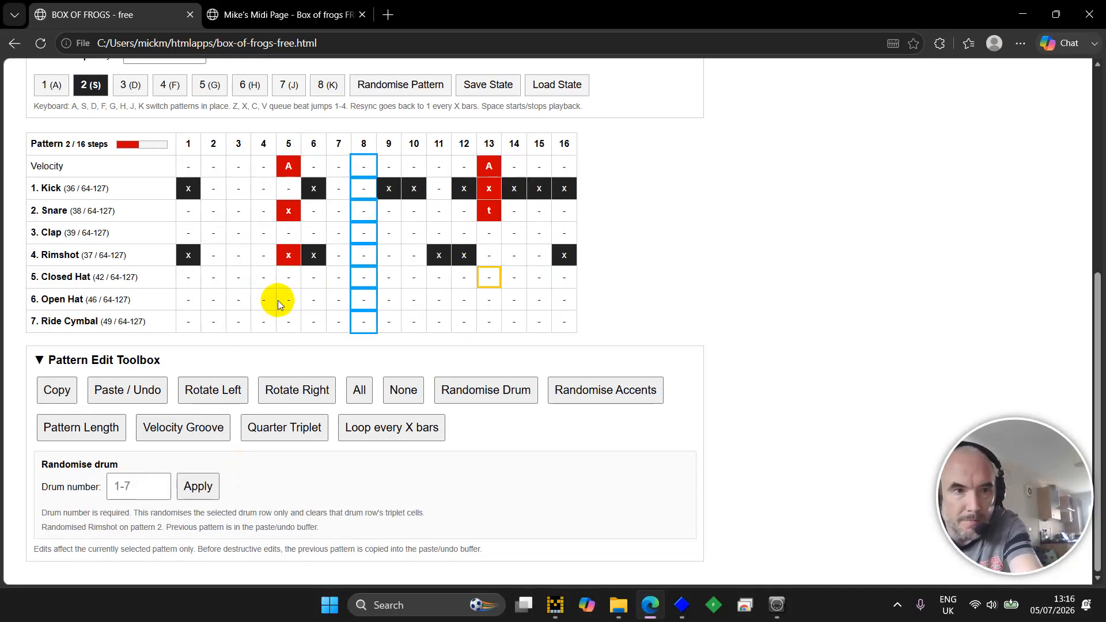
key("5")
key("Down")
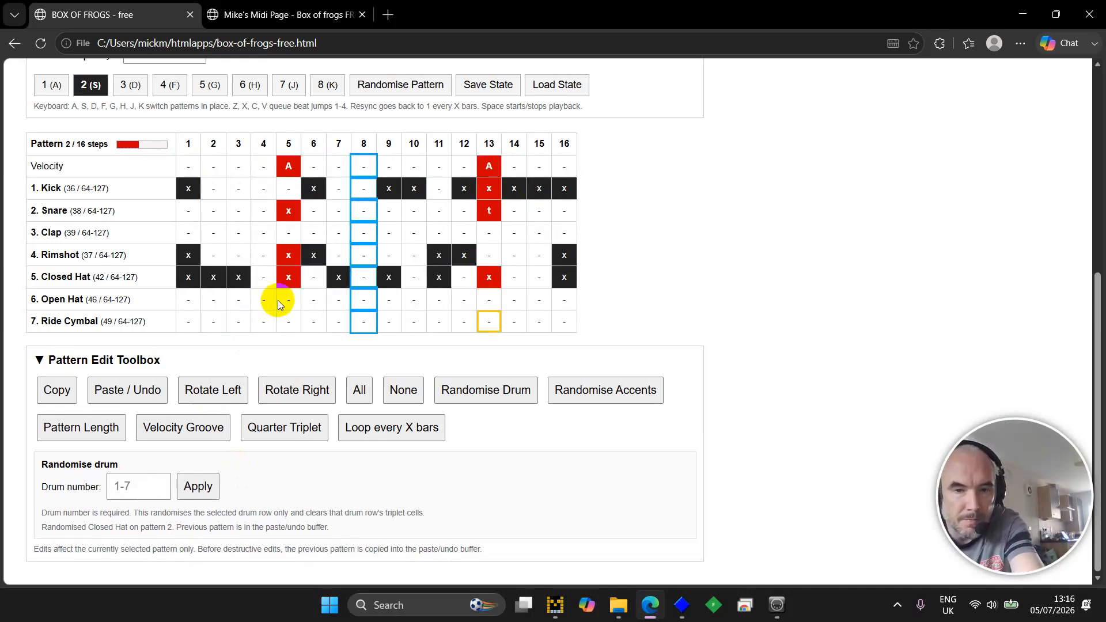
key("shift+a")
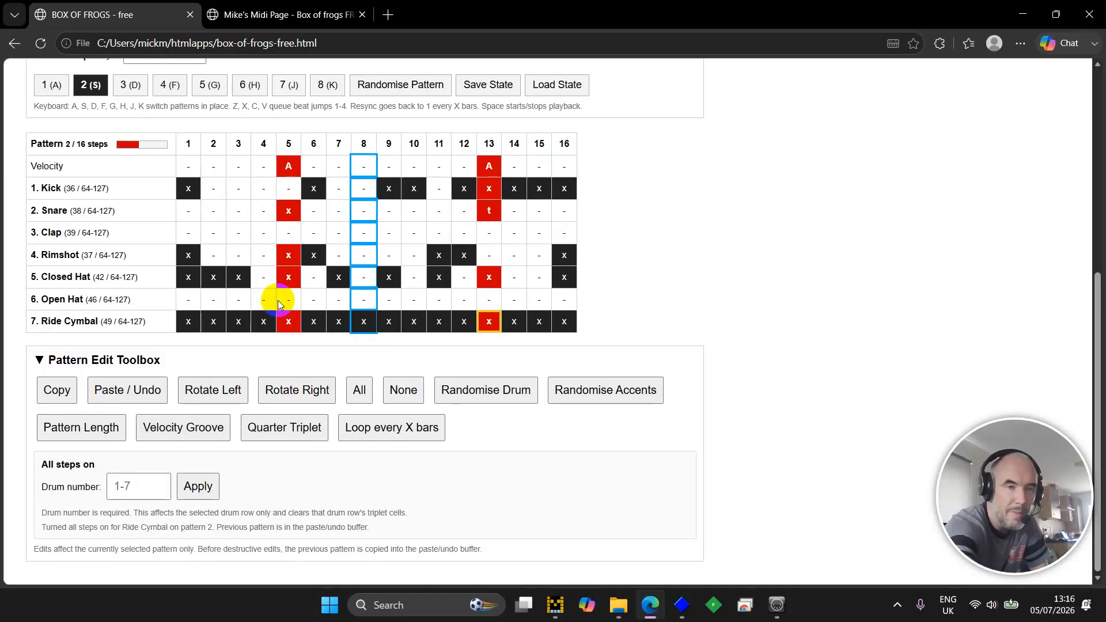
Switch to pattern 1 and restart playback.
key("a")
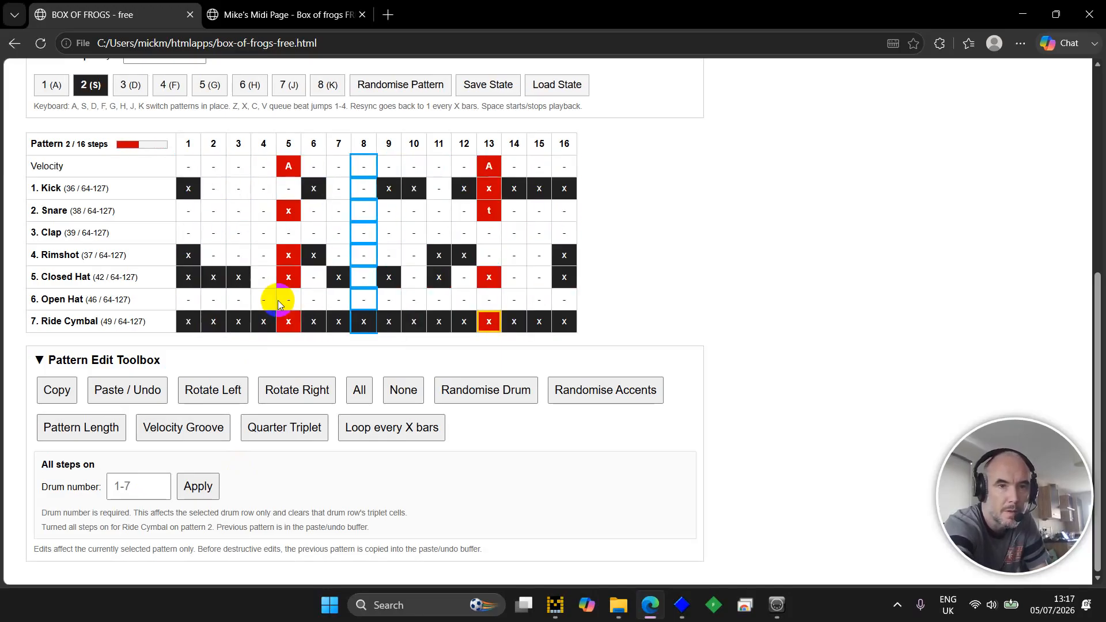
key("space")
key("space")
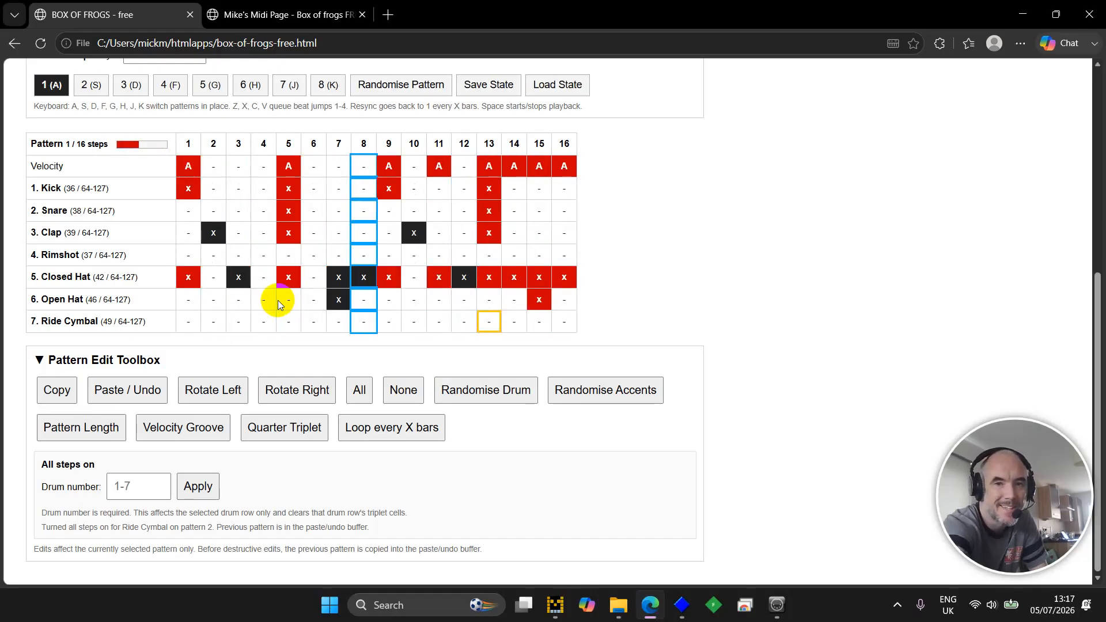
Switch to pattern 3 and clear it twice, undoing the clear each time.
key("d")
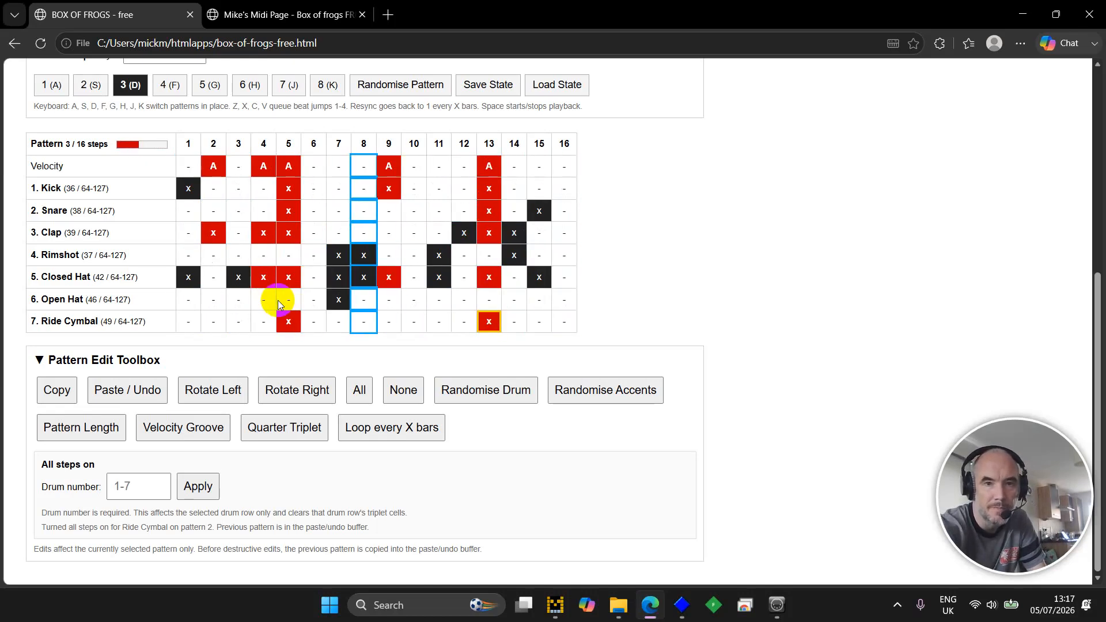
key("Delete")
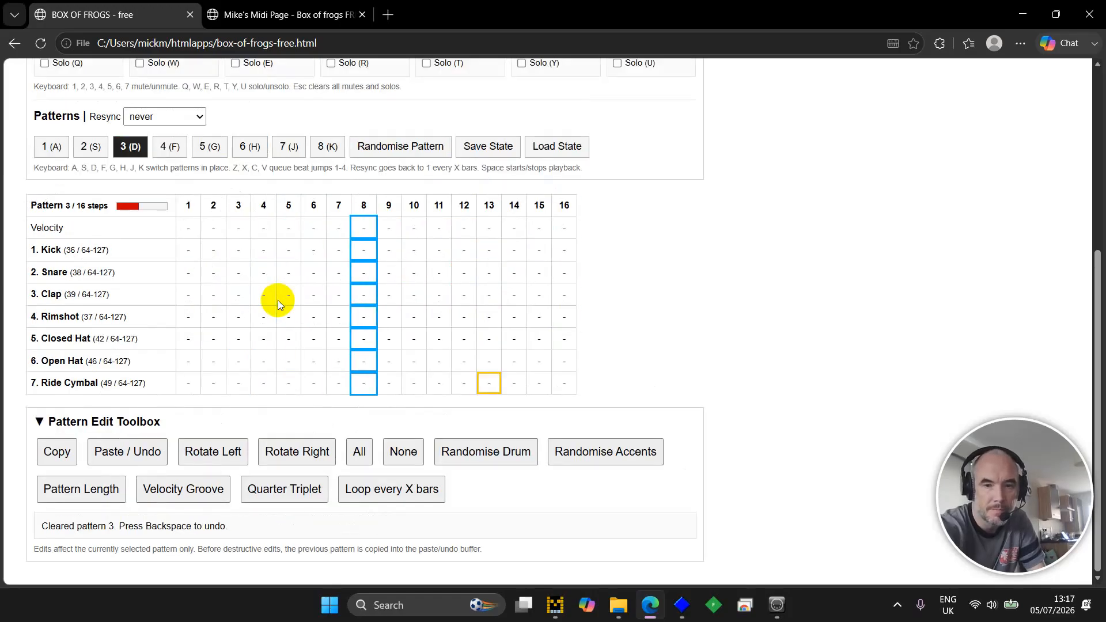
key("BackSpace")
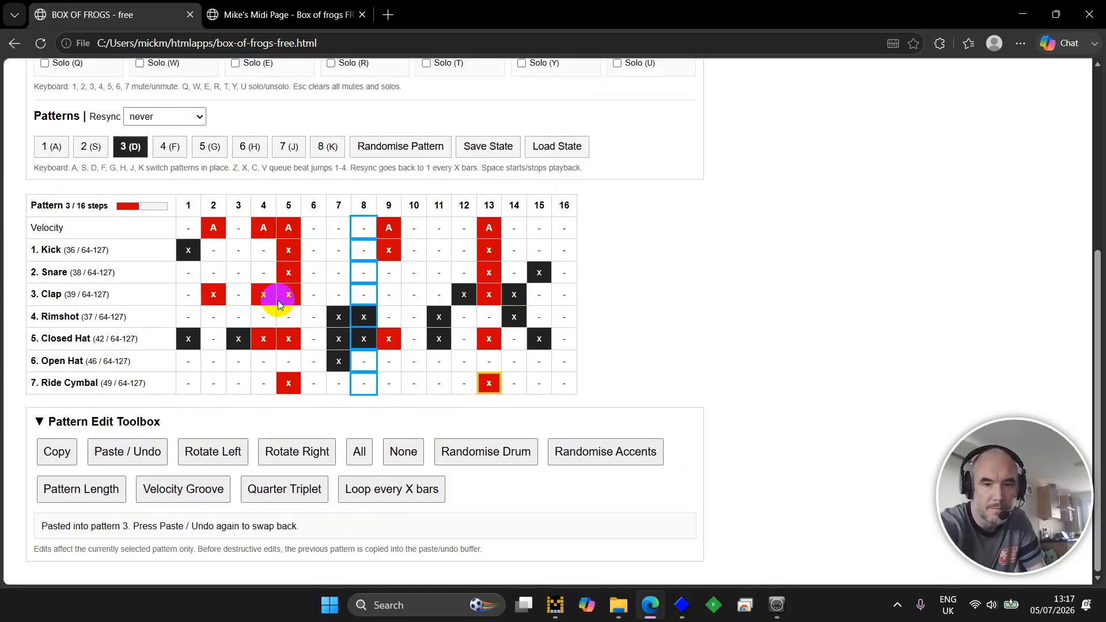
key("Delete")
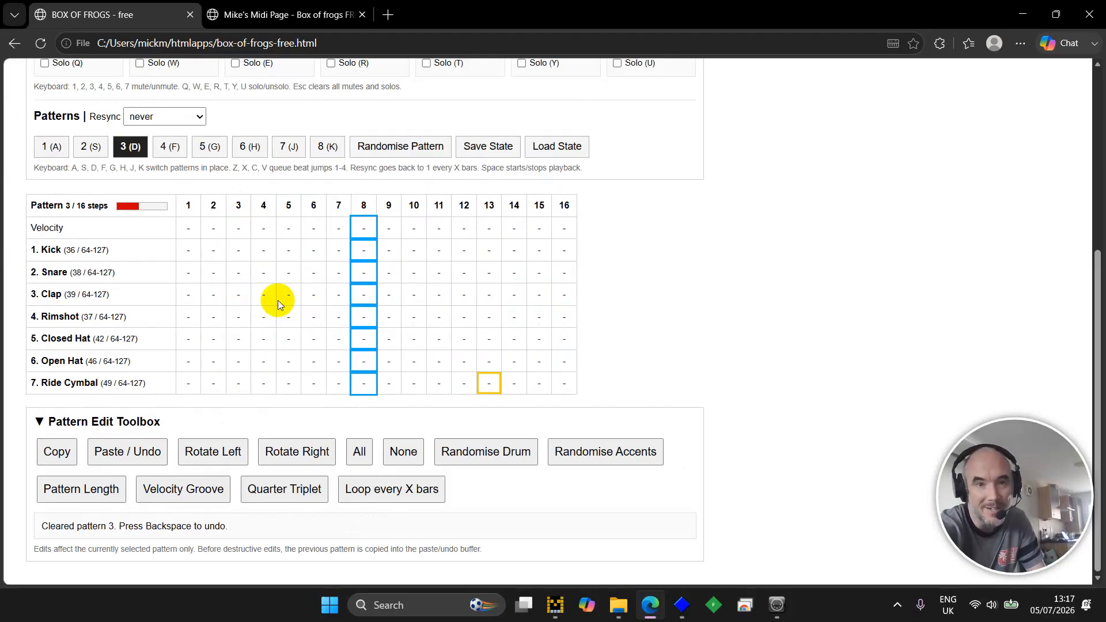
key("BackSpace")
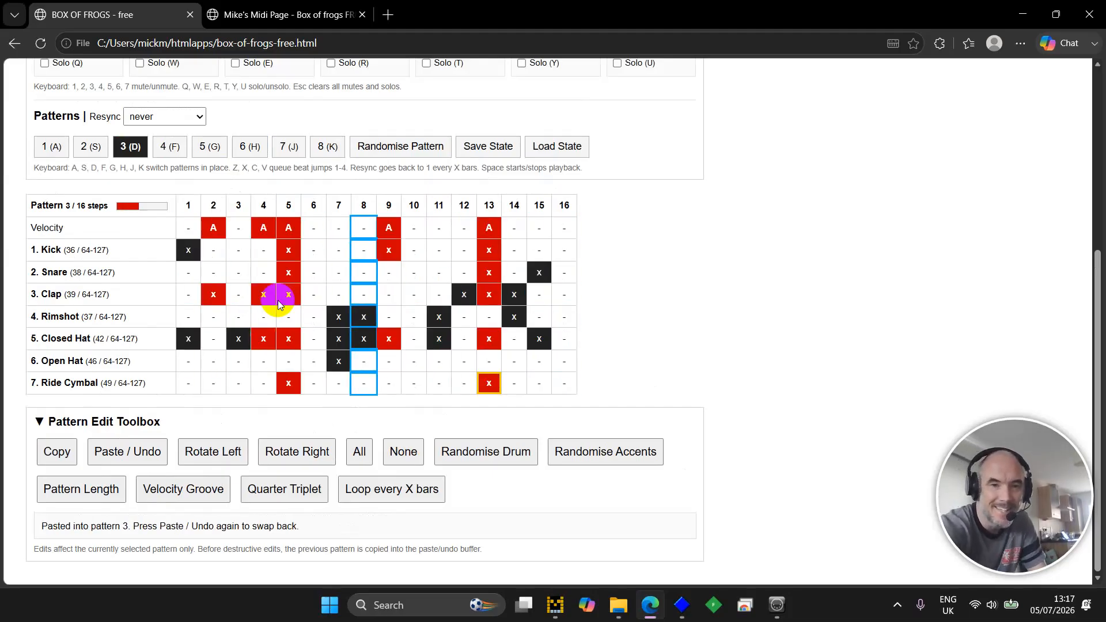
Stop playback and review the feature list on the Box of Frogs web page, from MIDI output selection to the built-in recorder.
key("space")
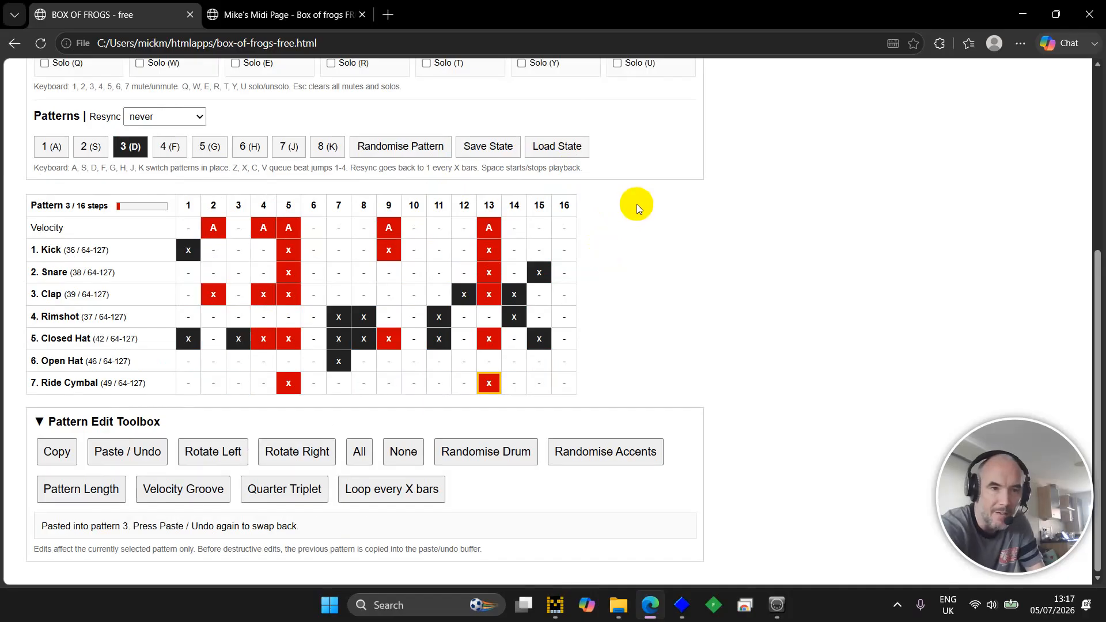
left_click(312, 17)
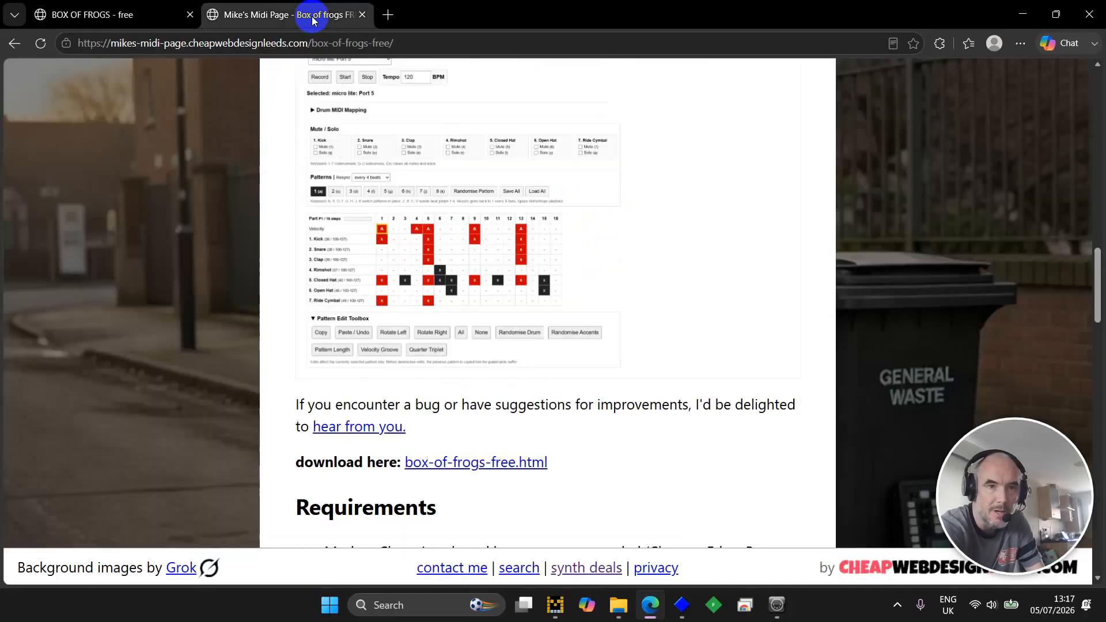
scroll(422, 193, "up", 2)
scroll(423, 194, "up", 12)
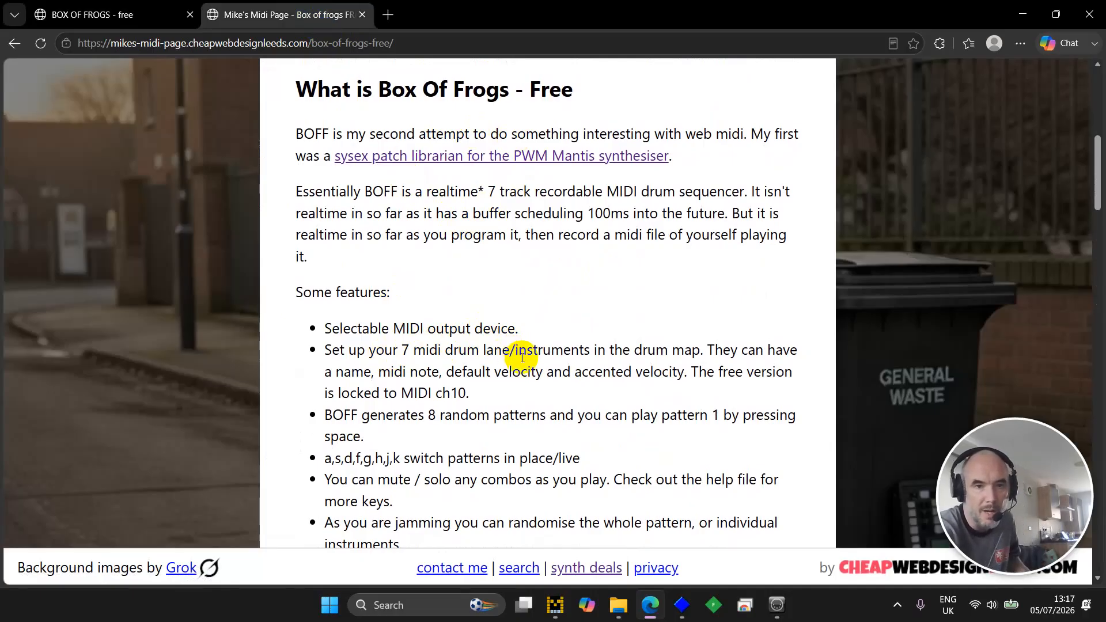
scroll(522, 358, "down", 1)
scroll(501, 345, "down", 2)
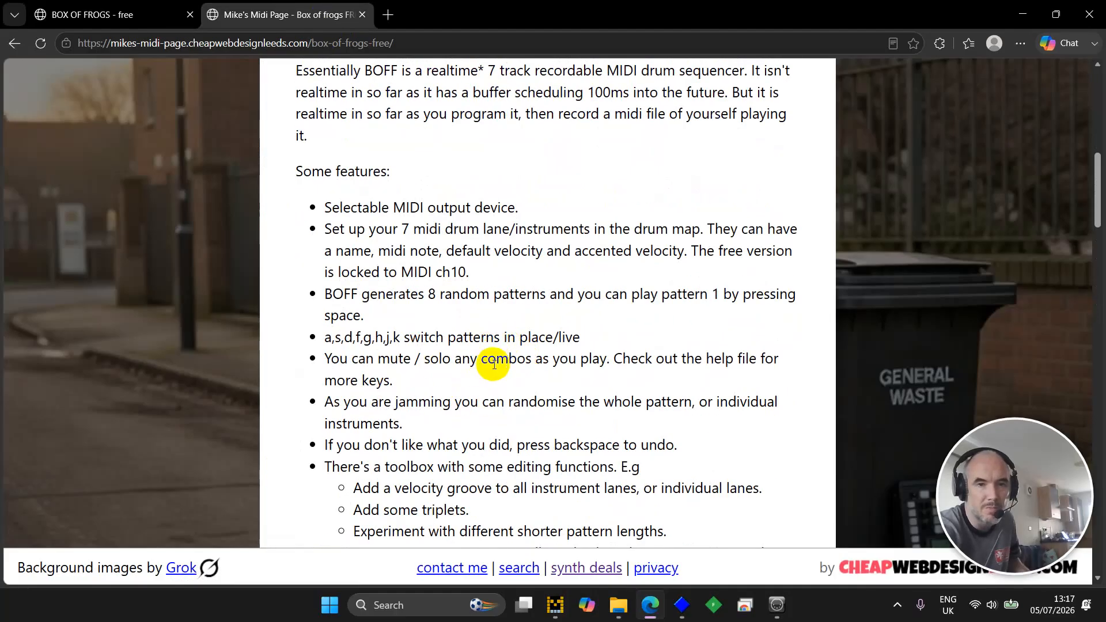
scroll(497, 364, "down", 2)
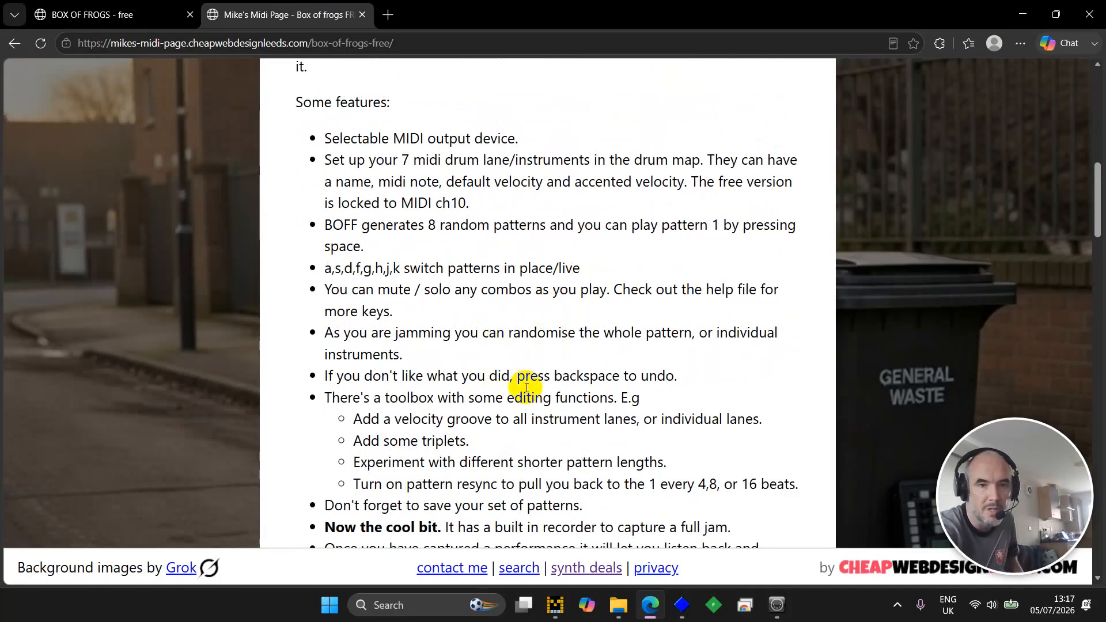
scroll(550, 386, "down", 1)
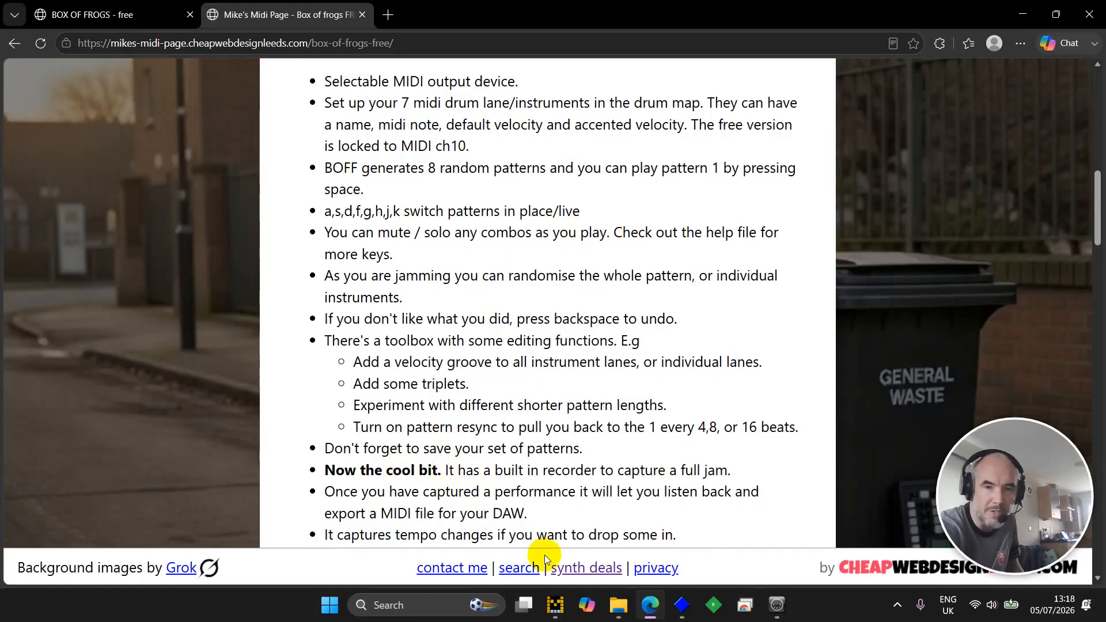
Return to the sequencer, select pattern 1, and arm and start recording a MIDI performance.
left_click(109, 15)
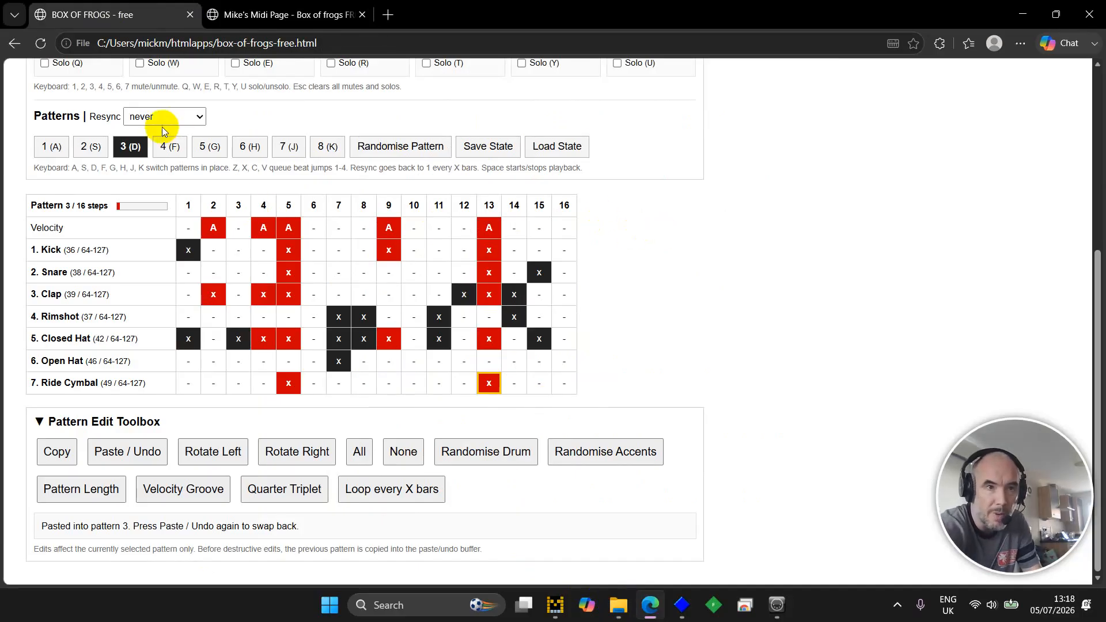
left_click(54, 145)
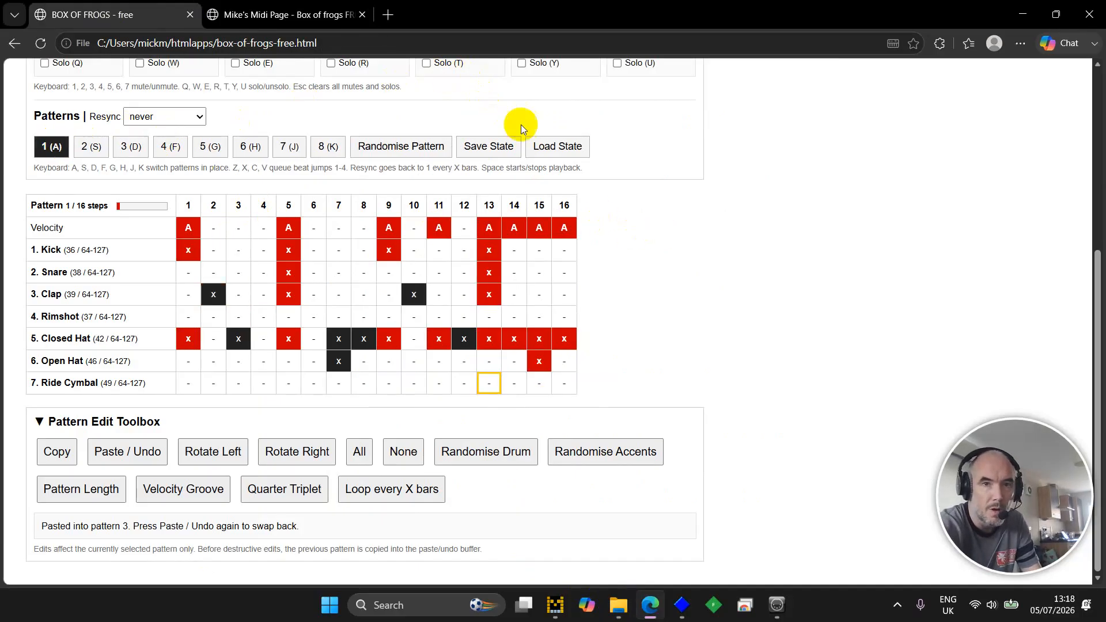
scroll(750, 235, "up", 4)
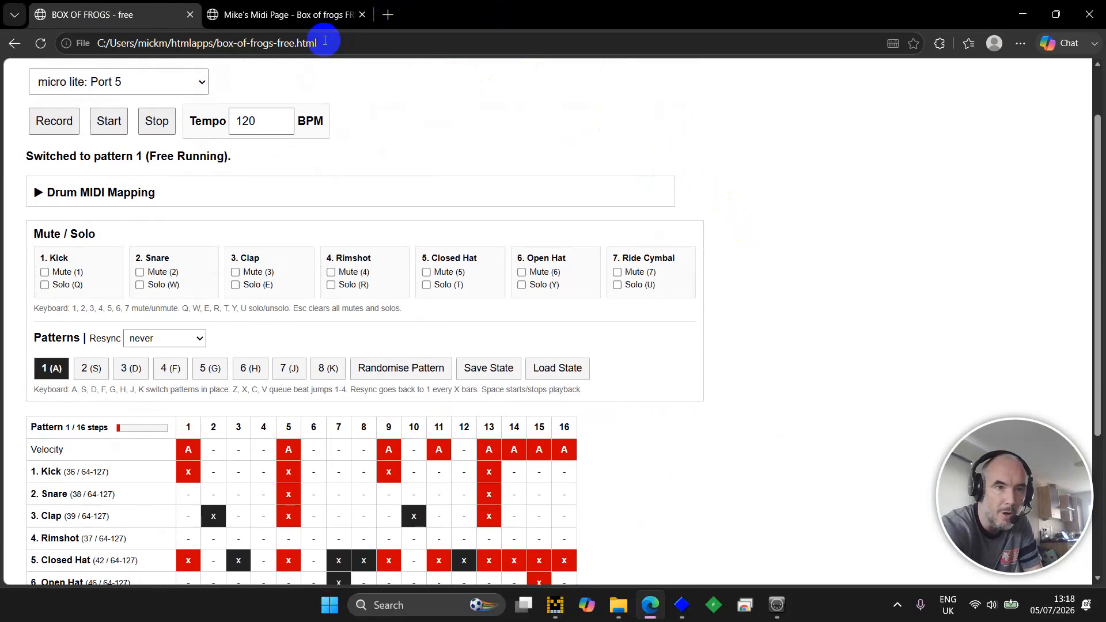
left_click(57, 134)
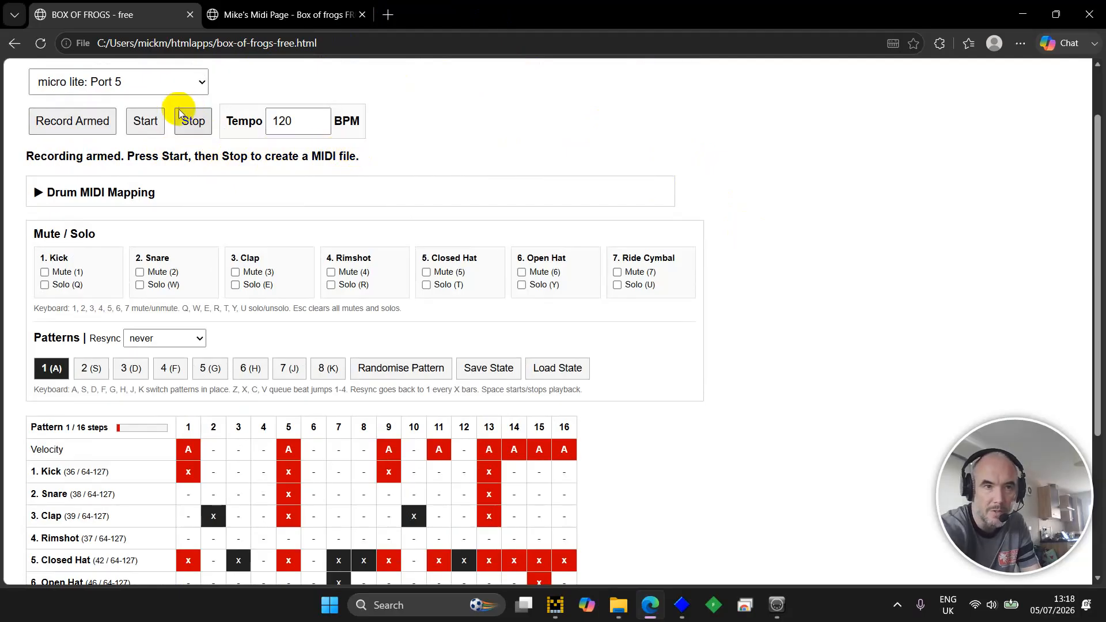
left_click(154, 131)
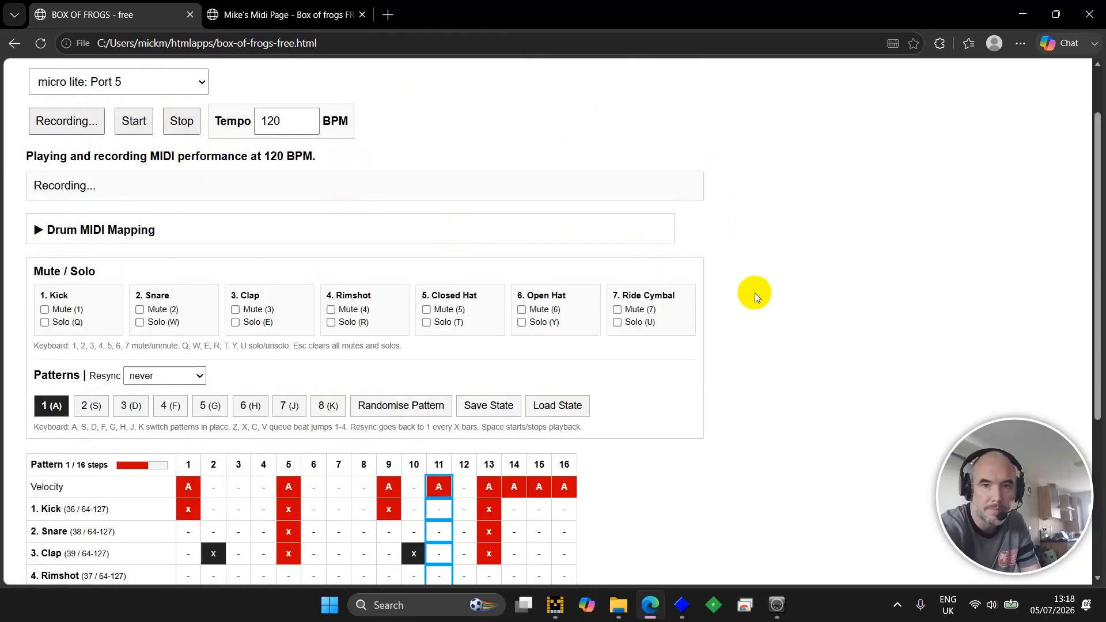
Solo the Kick during the recording, and clear all mutes and solos again.
scroll(761, 297, "down", 2)
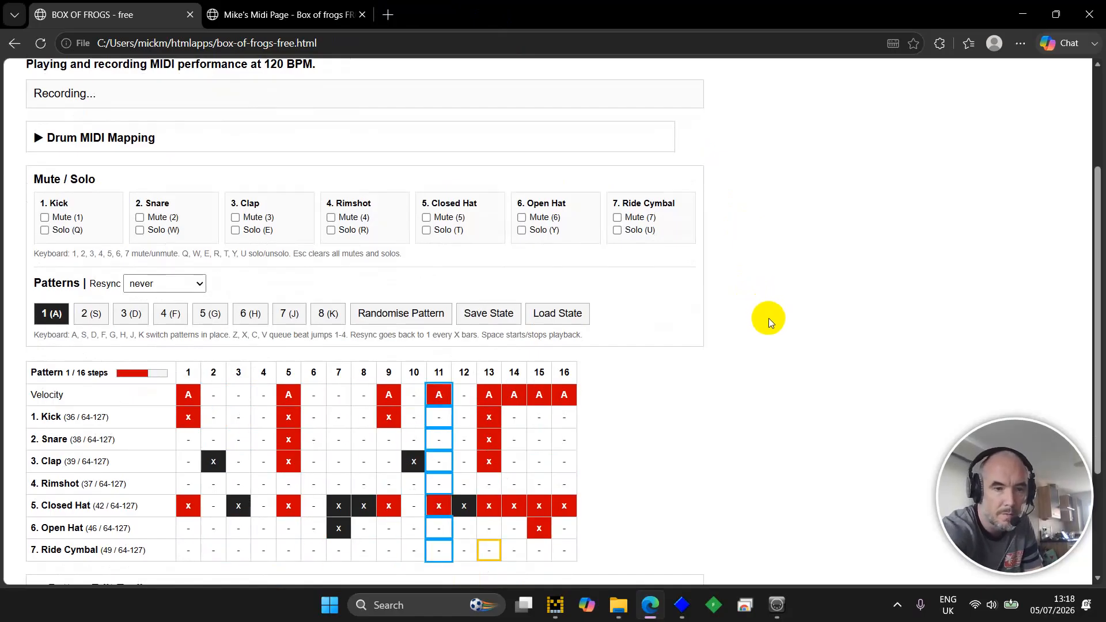
key("q")
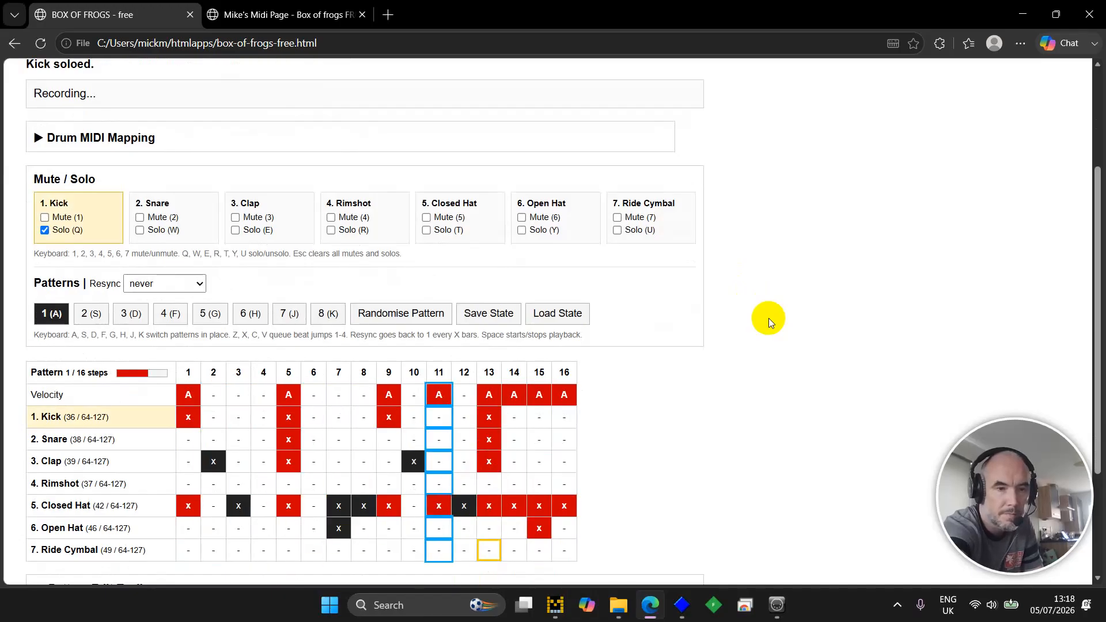
key("Escape")
Switch the recorded performance live through patterns 1 to 5 in order.
key("a")
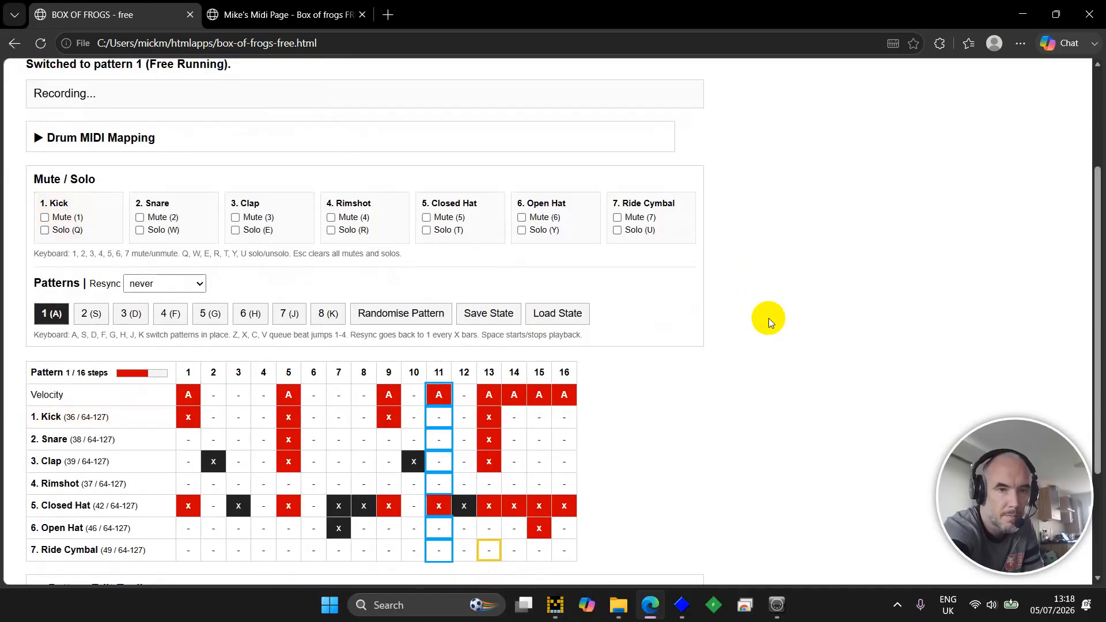
key("s")
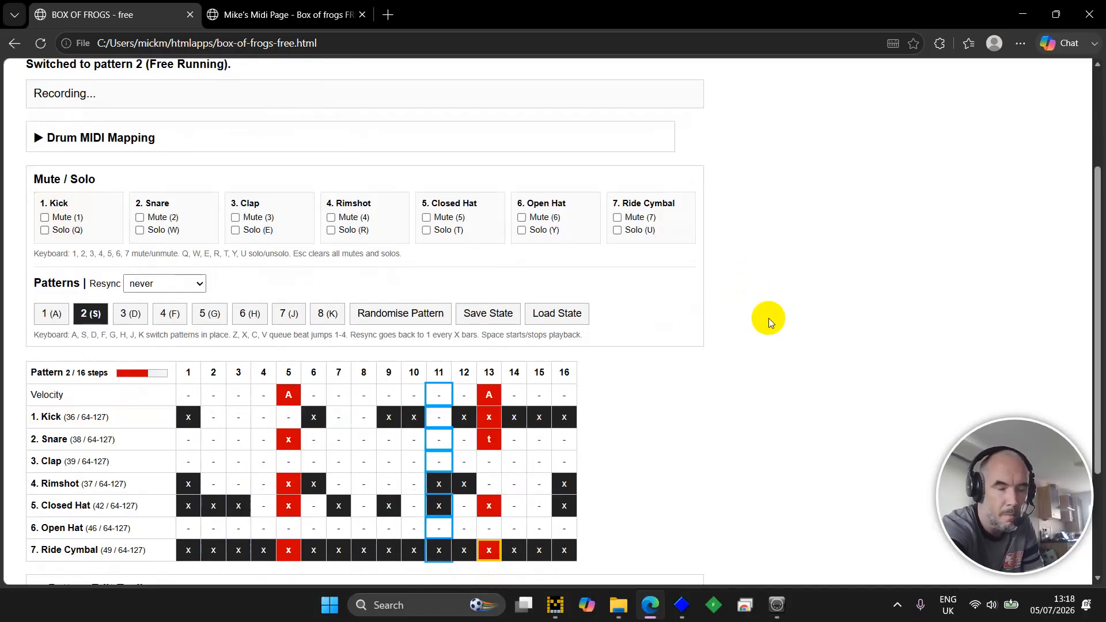
key("d")
key("f")
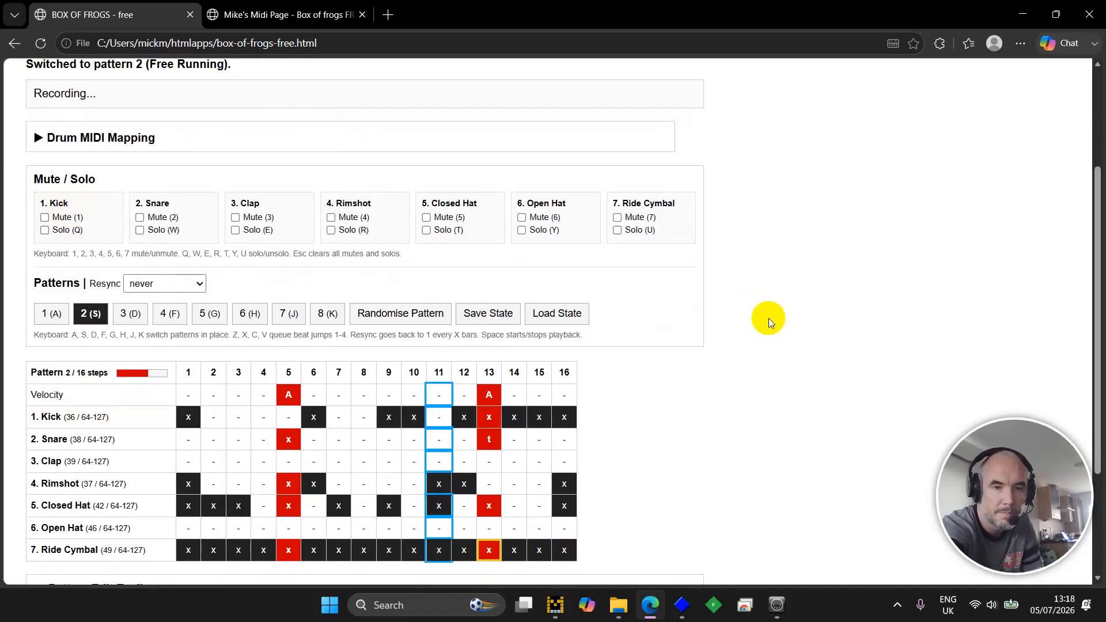
key("g")
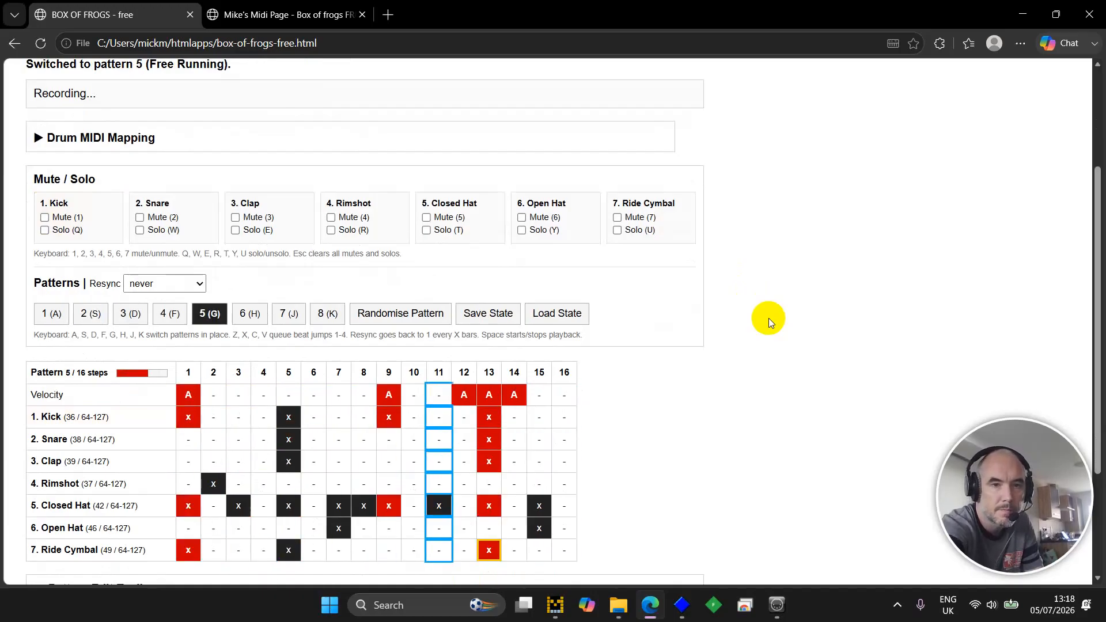
Switch the recorded performance to pattern 2, clear the pattern, and paste its contents back from the buffer.
key("s")
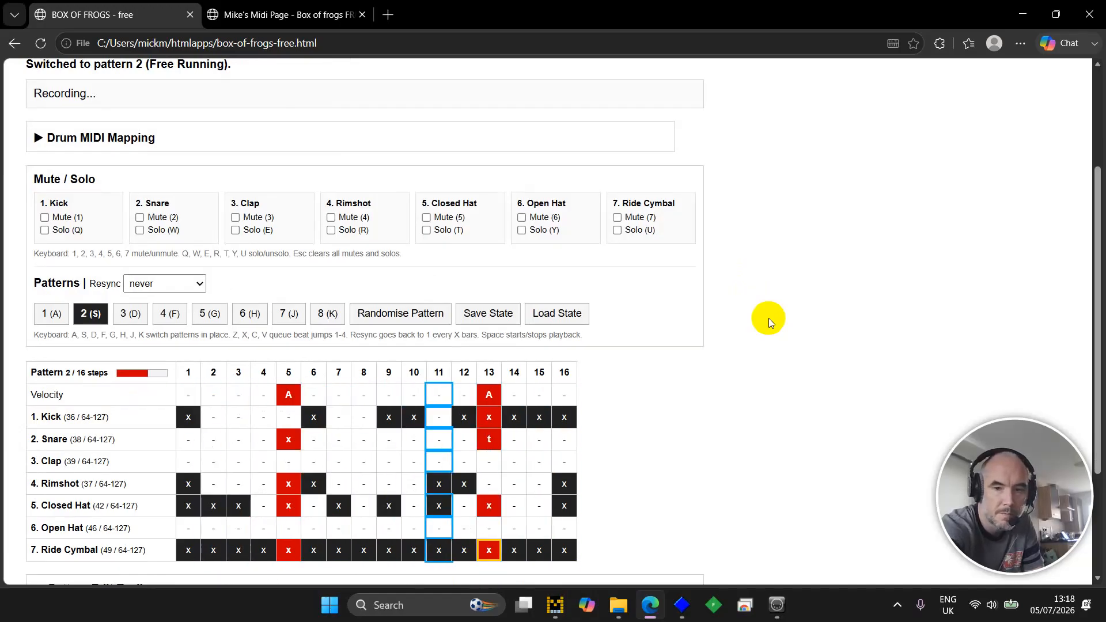
key("Delete")
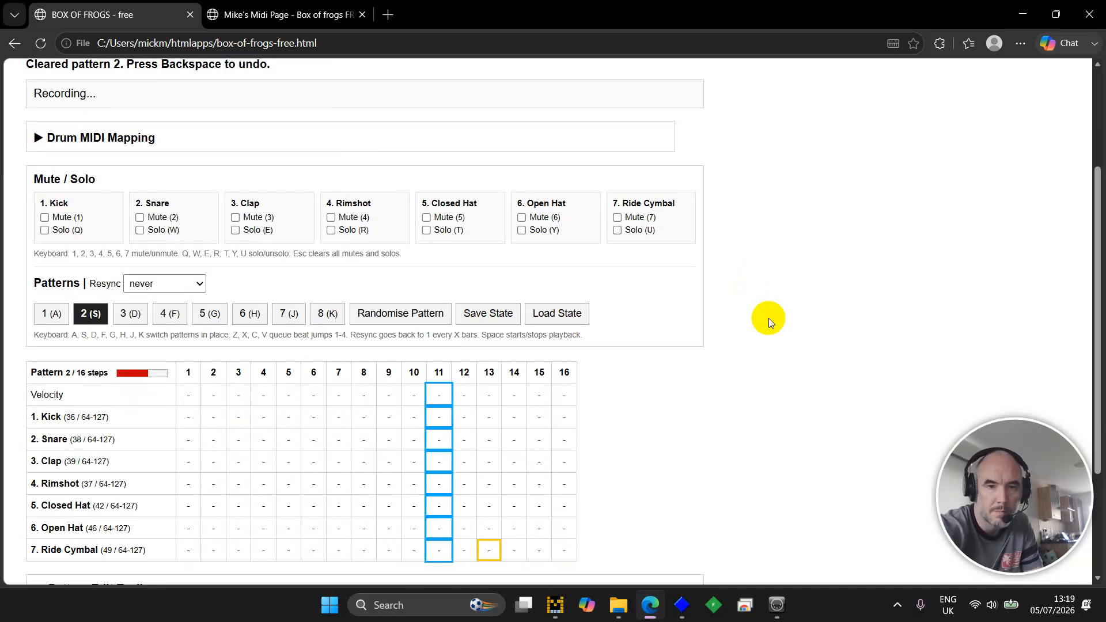
key("ctrl+v")
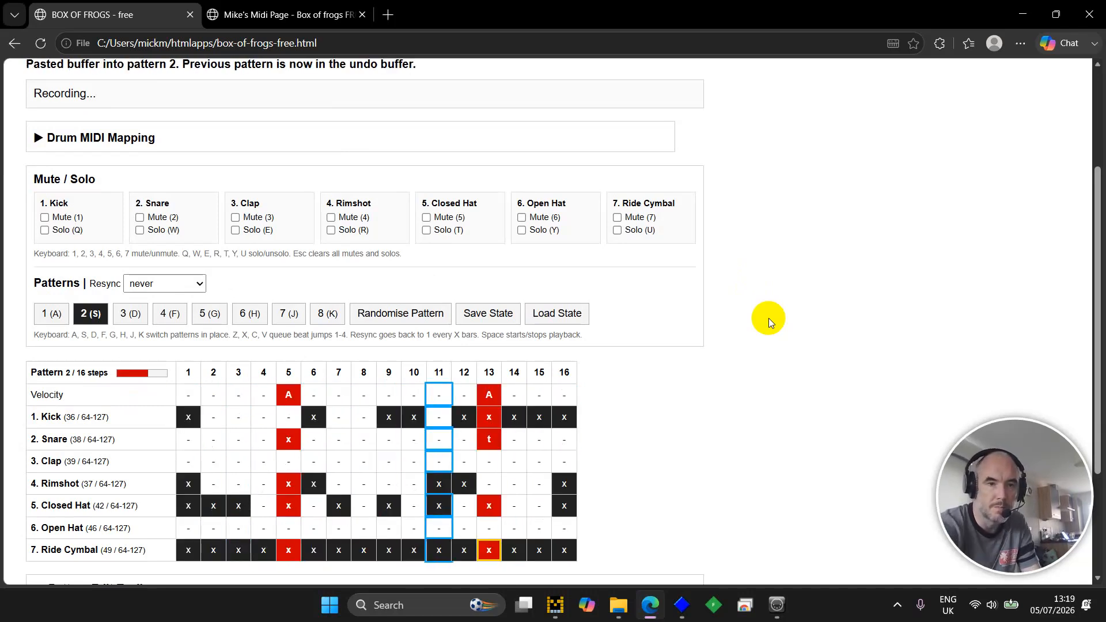
Switch the recorded performance to pattern 4 and stop the MIDI recording.
key("f")
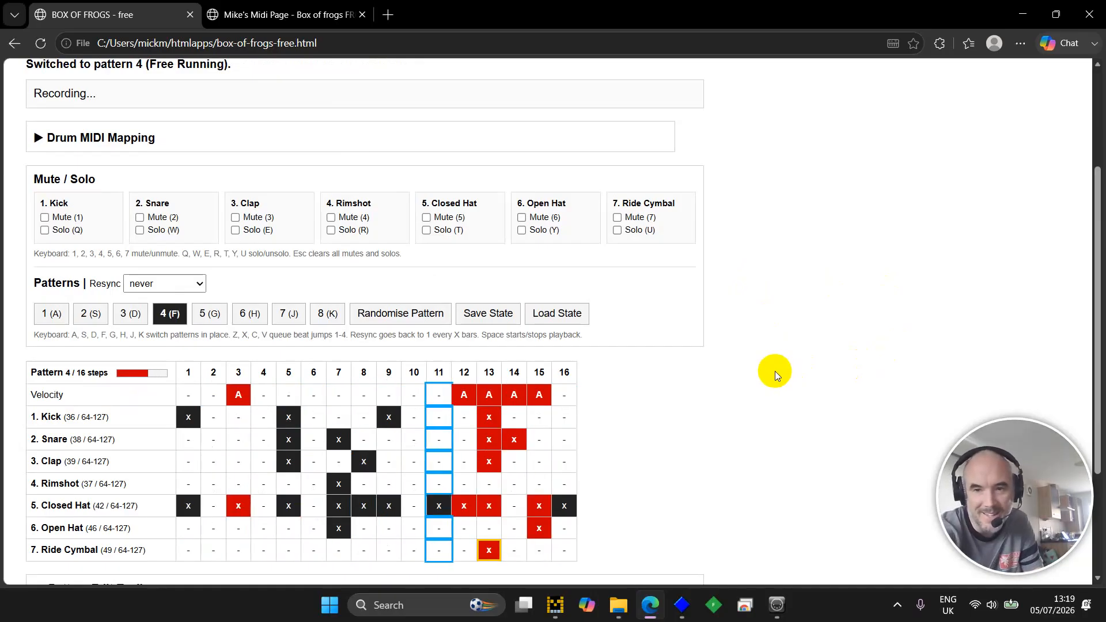
scroll(763, 348, "down", 1)
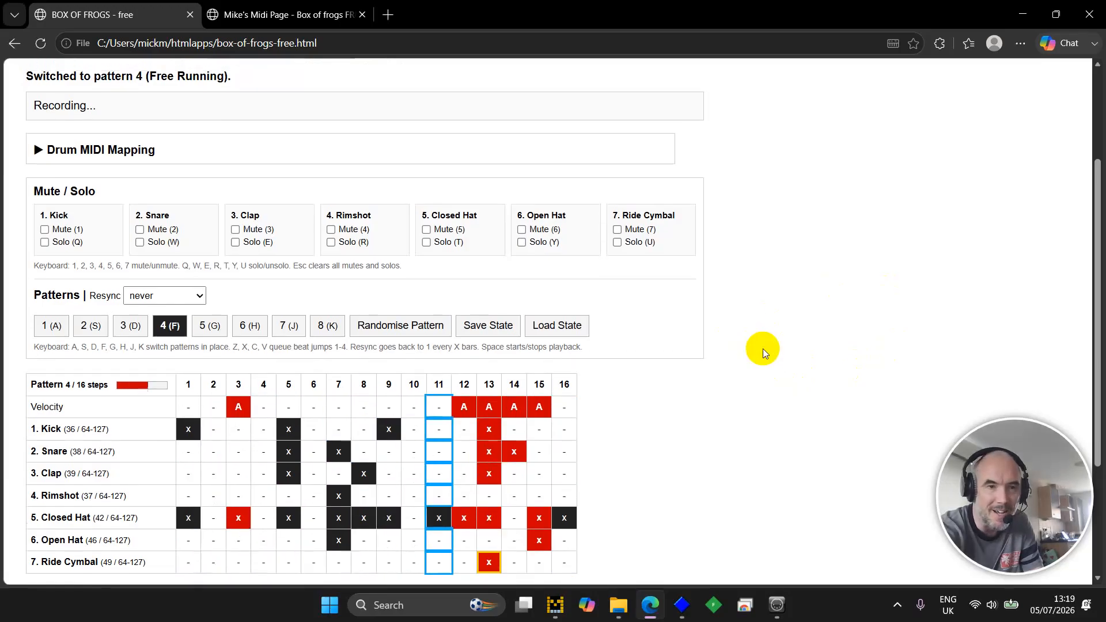
scroll(762, 348, "down", 1)
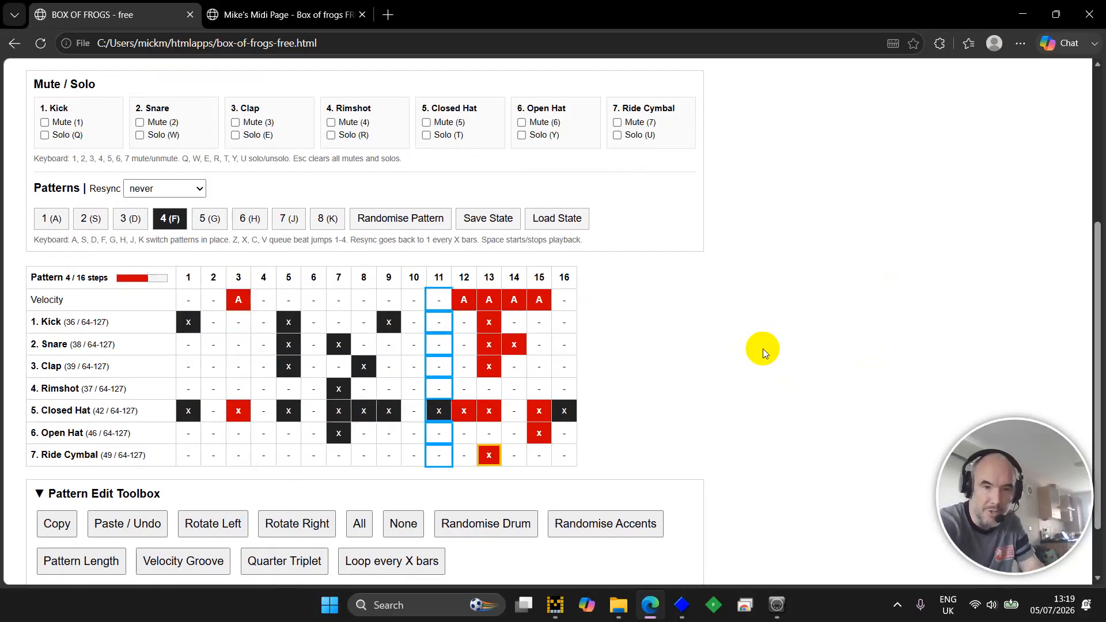
scroll(697, 353, "up", 5)
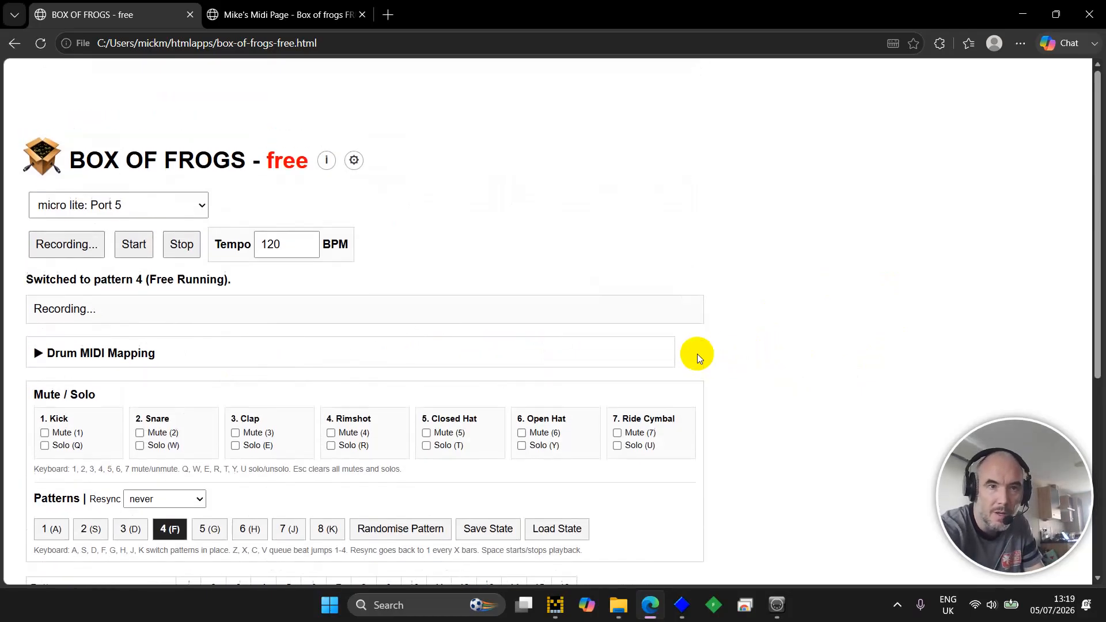
scroll(247, 333, "down", 1)
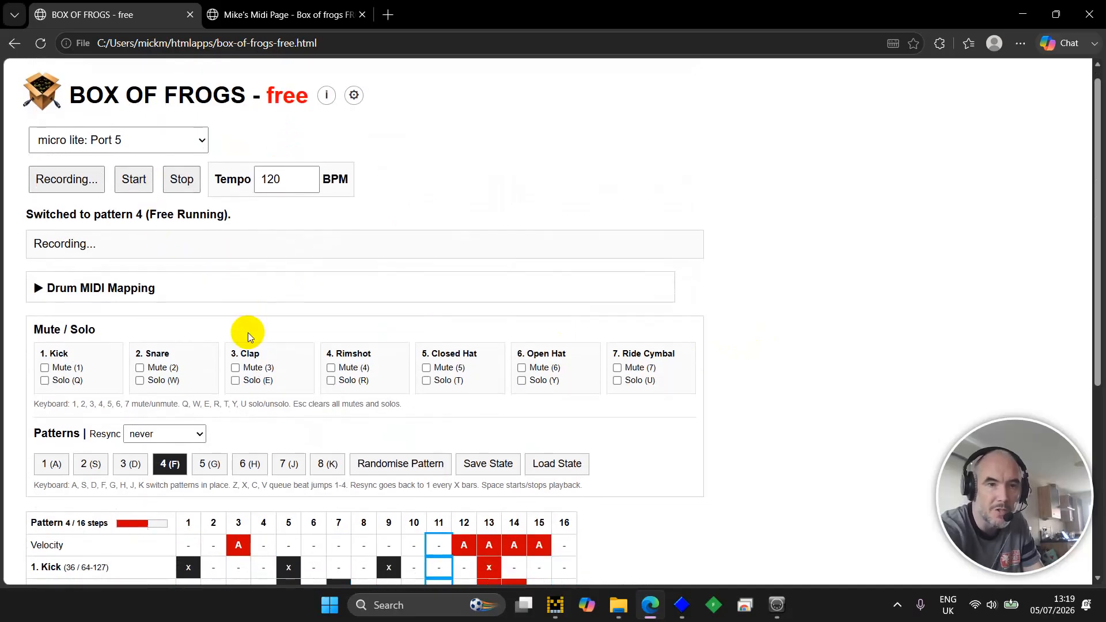
left_click(182, 189)
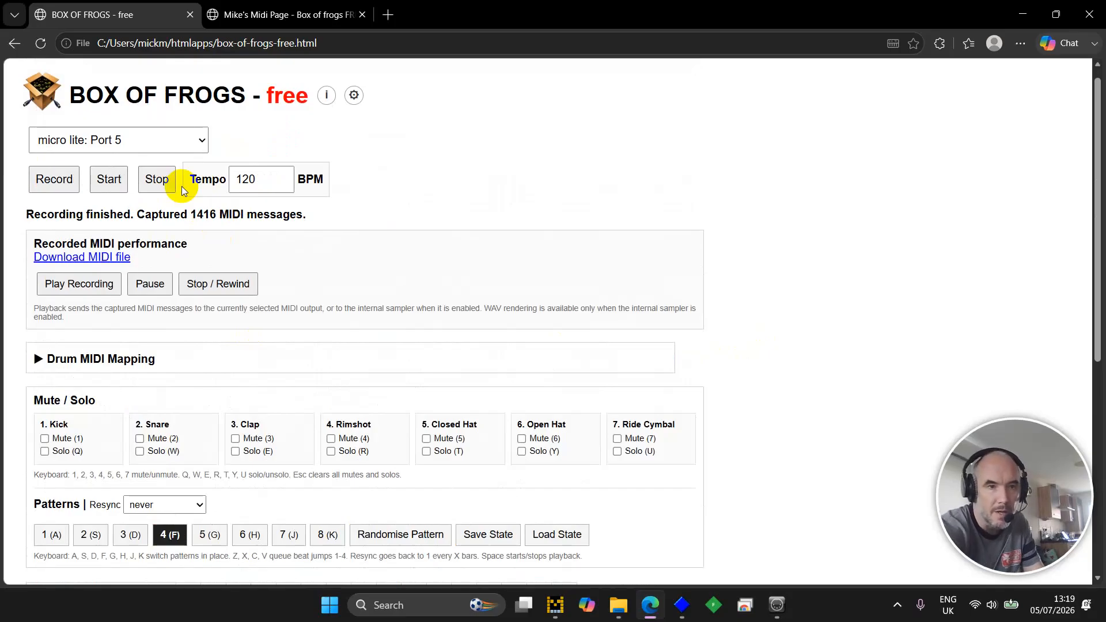
Play back the recorded MIDI performance and download it as a MIDI file.
left_click(71, 288)
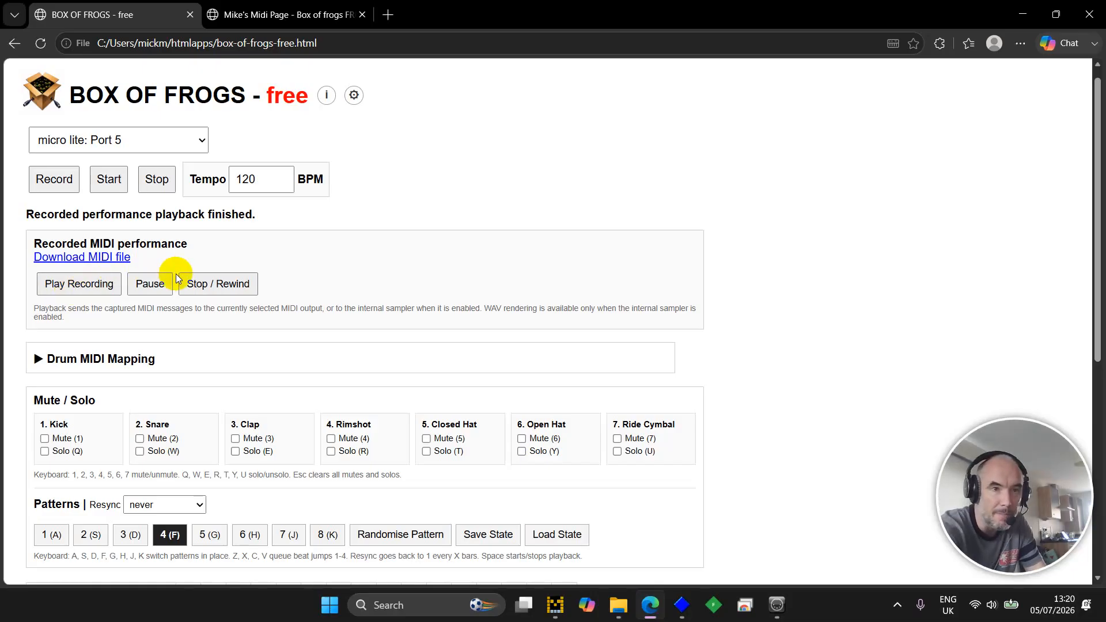
left_click(92, 262)
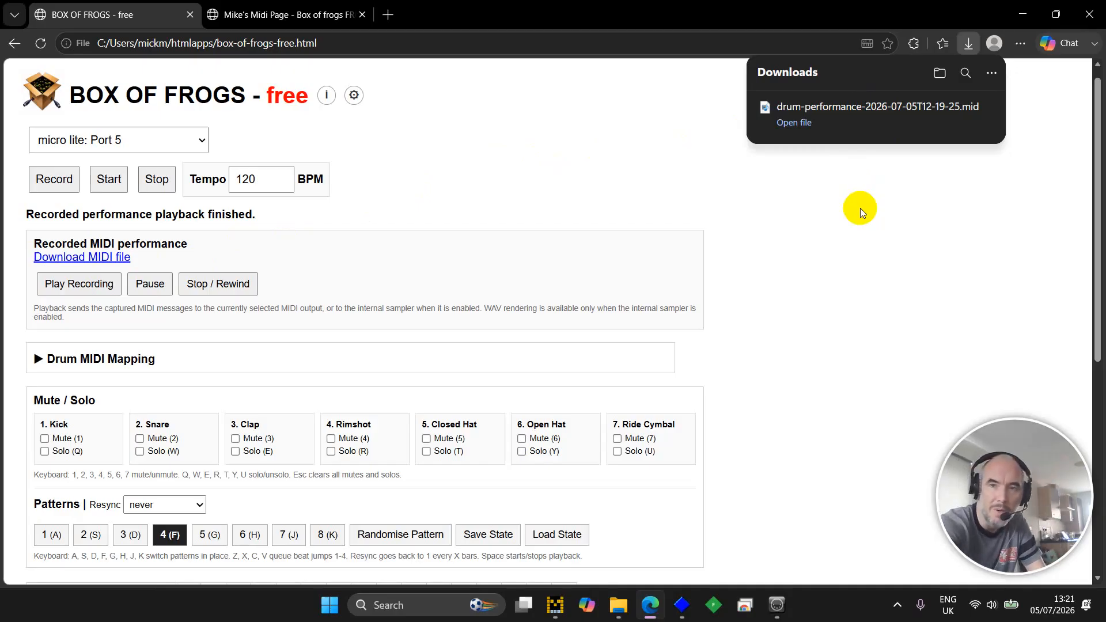
left_click(766, 199)
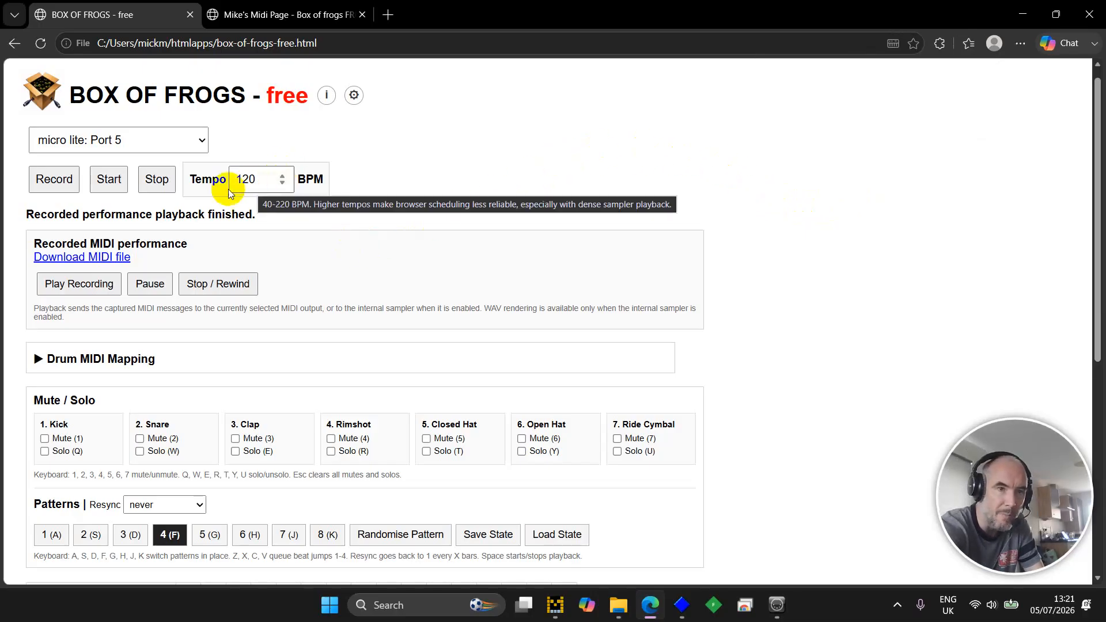
Start playback of pattern 4 and set the tempo to 60 BPM.
left_click(107, 179)
left_click(261, 179)
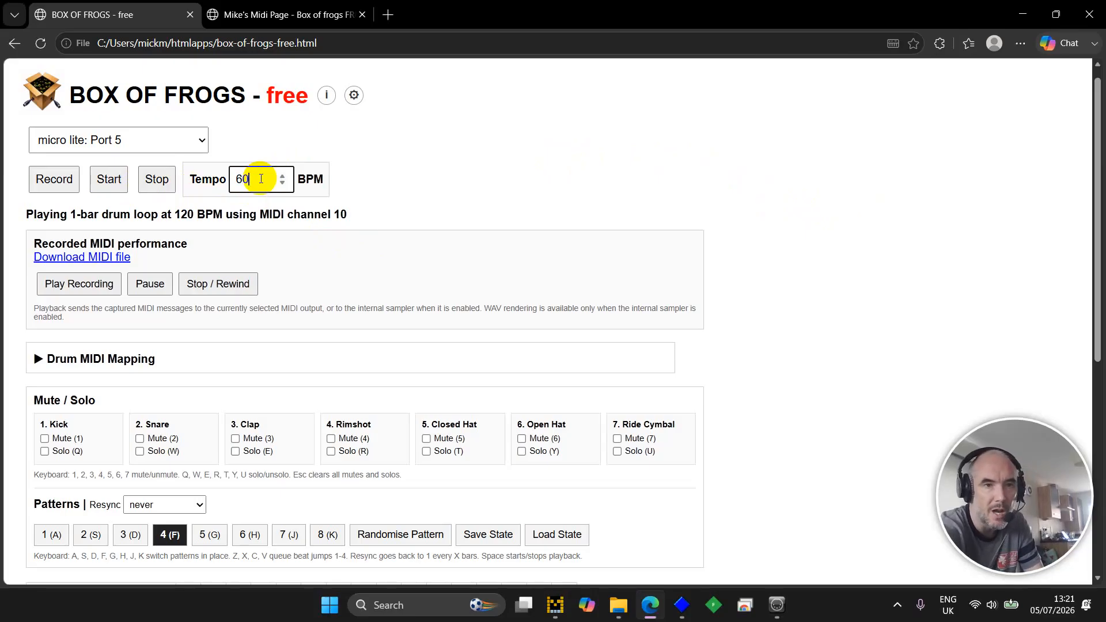
type("60")
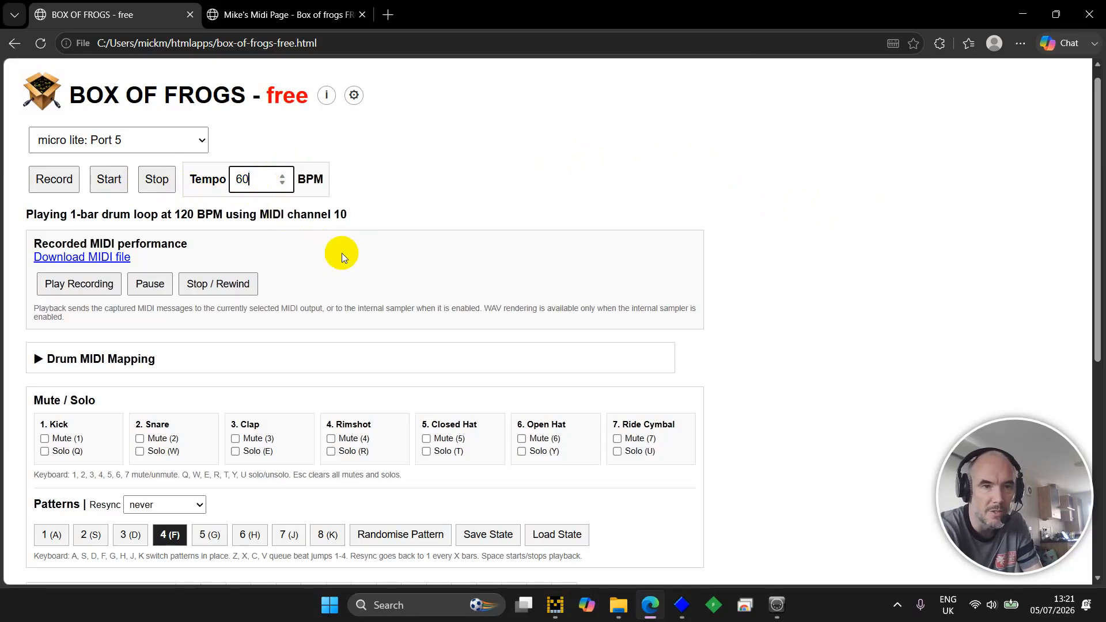
scroll(341, 253, "down", 2)
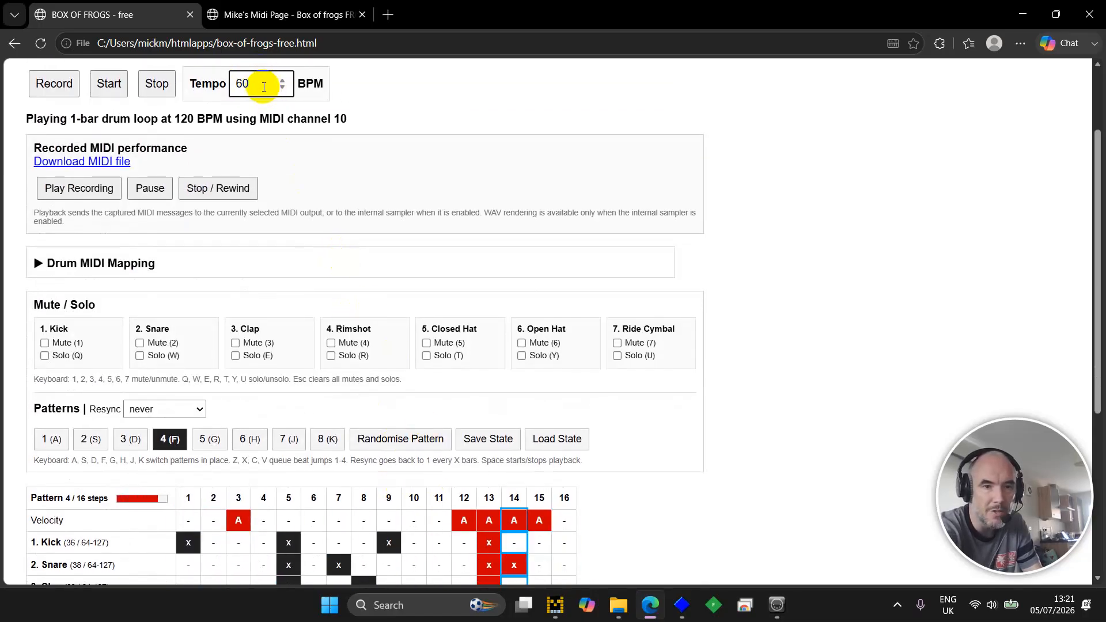
key("Return")
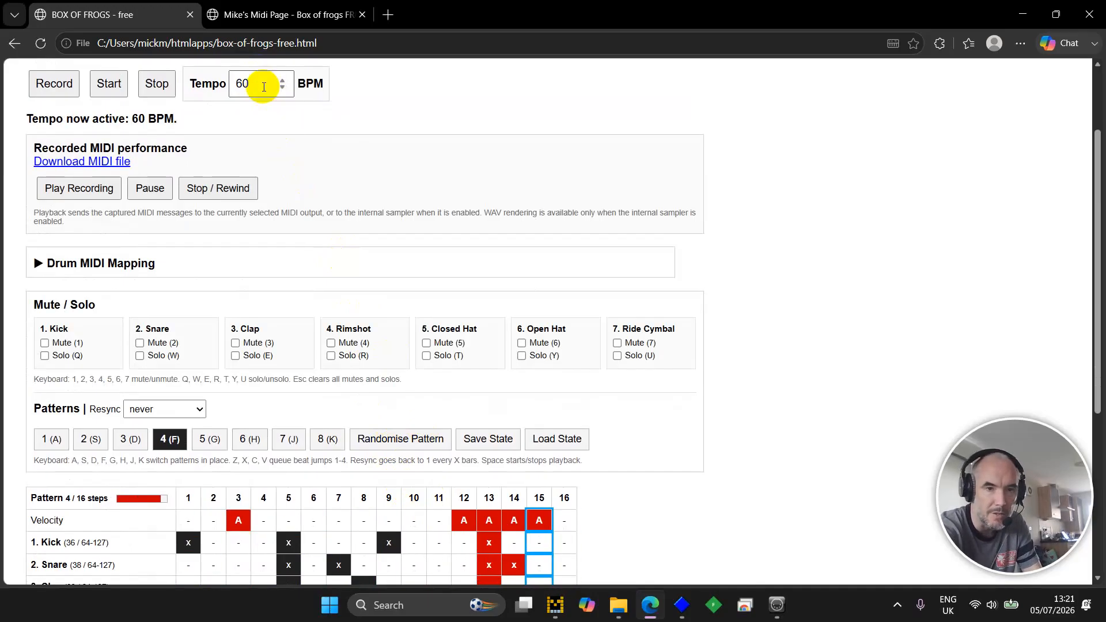
Set the tempo to 120 BPM during playback, and stop the sequencer.
left_click(264, 86)
key("ctrl+a")
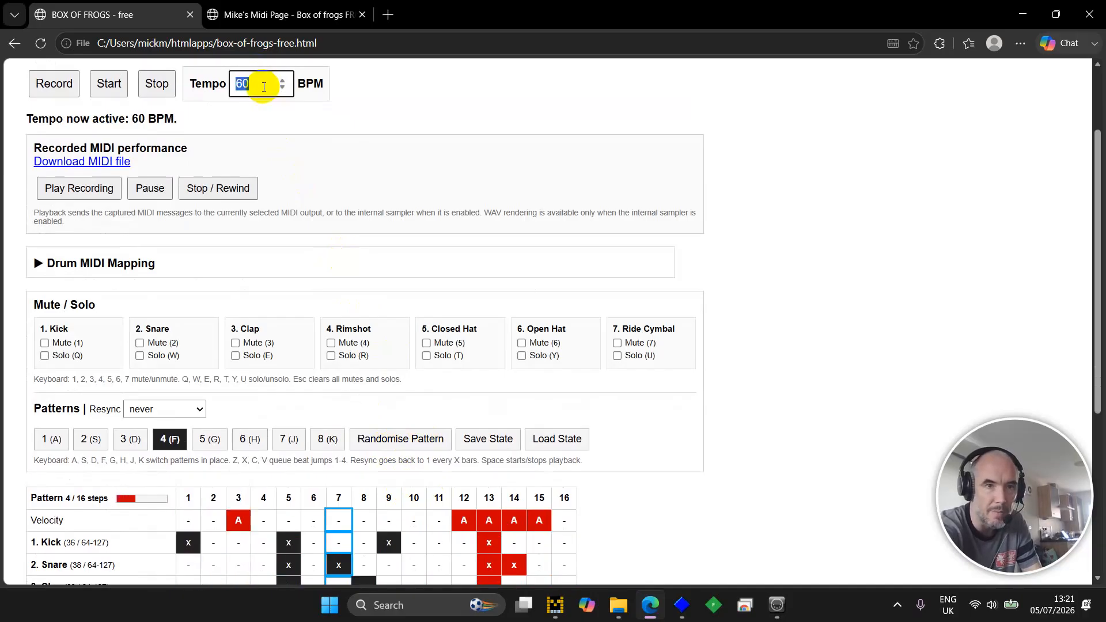
type("120")
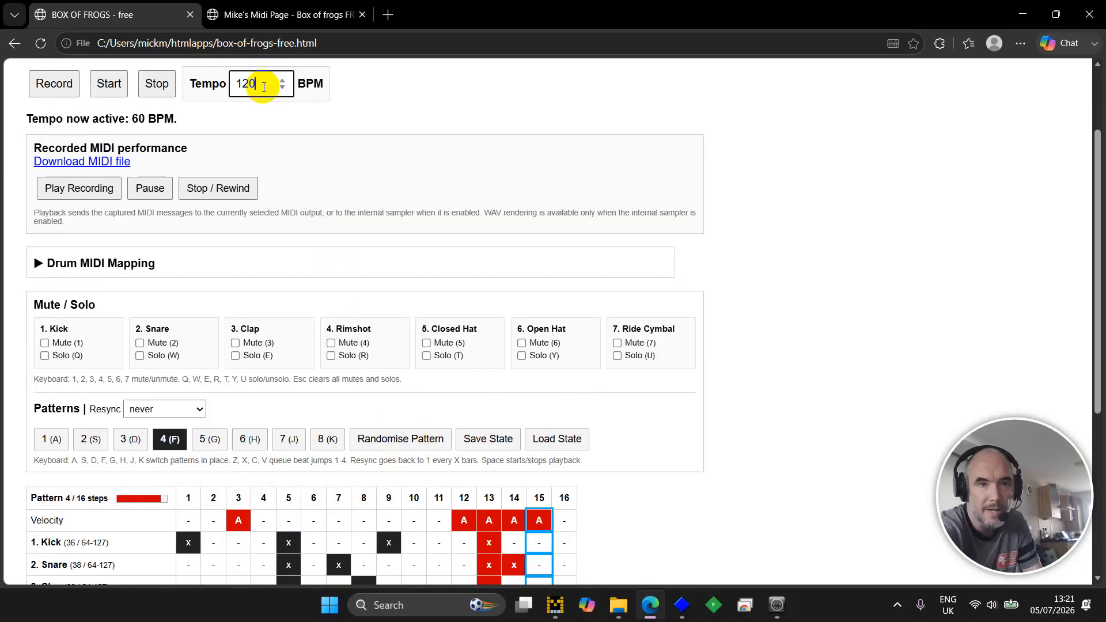
key("Return")
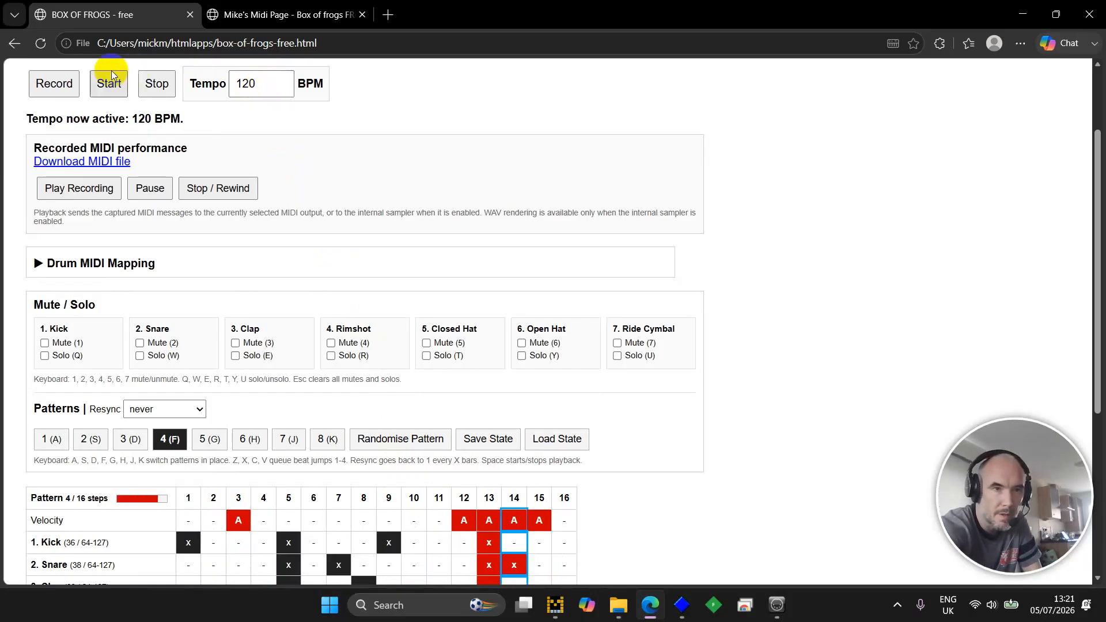
key("space")
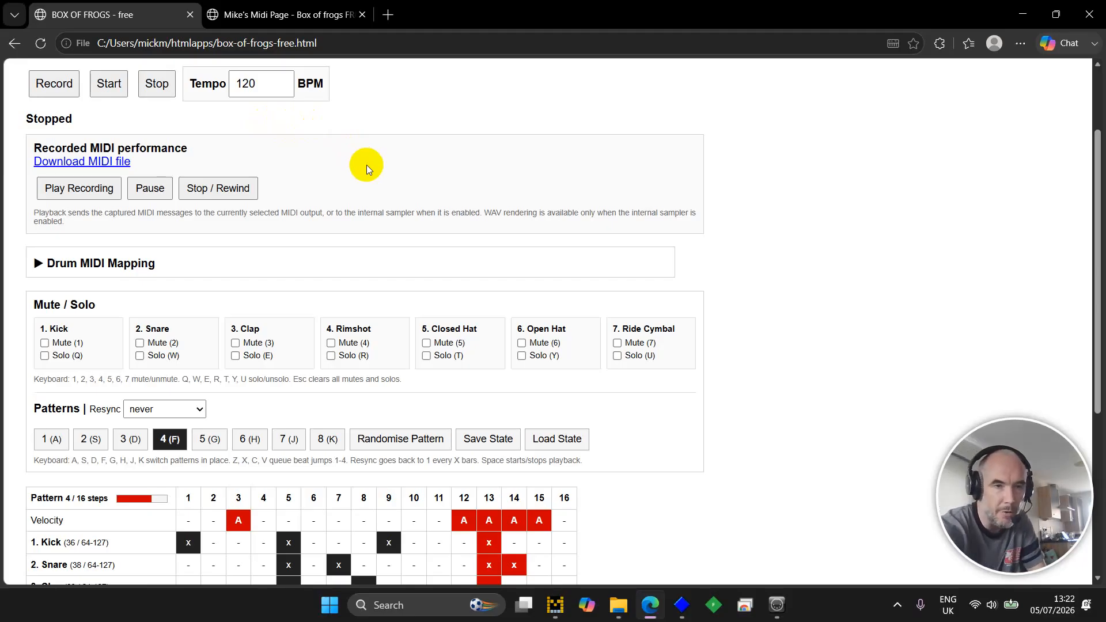
Start playback, set the length of pattern 4 to 3 steps, and stop playback.
scroll(366, 167, "down", 2)
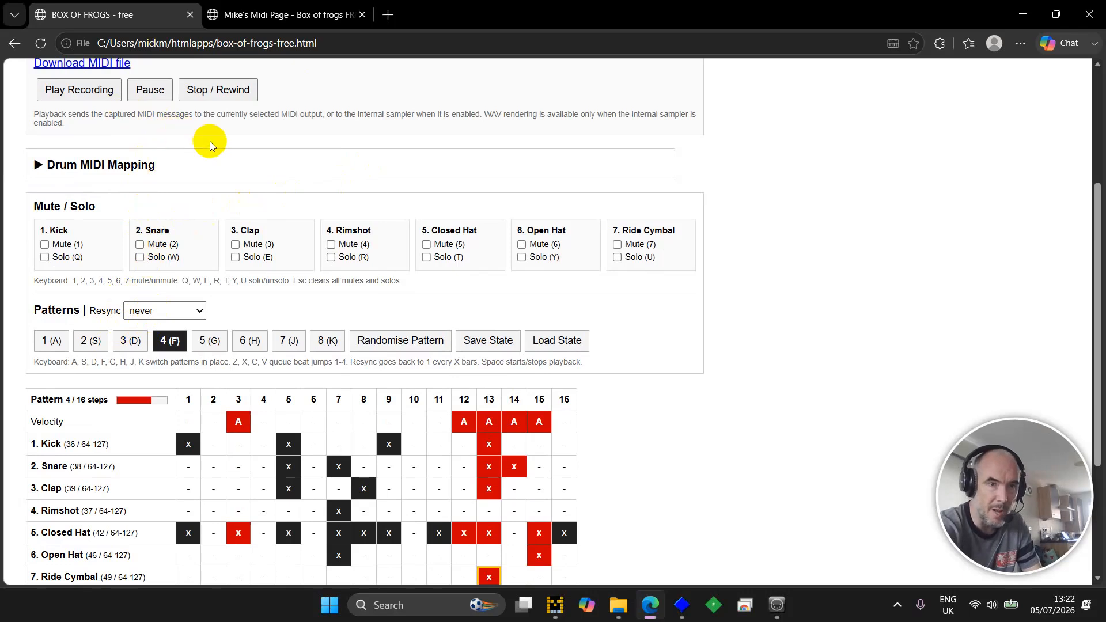
key("space")
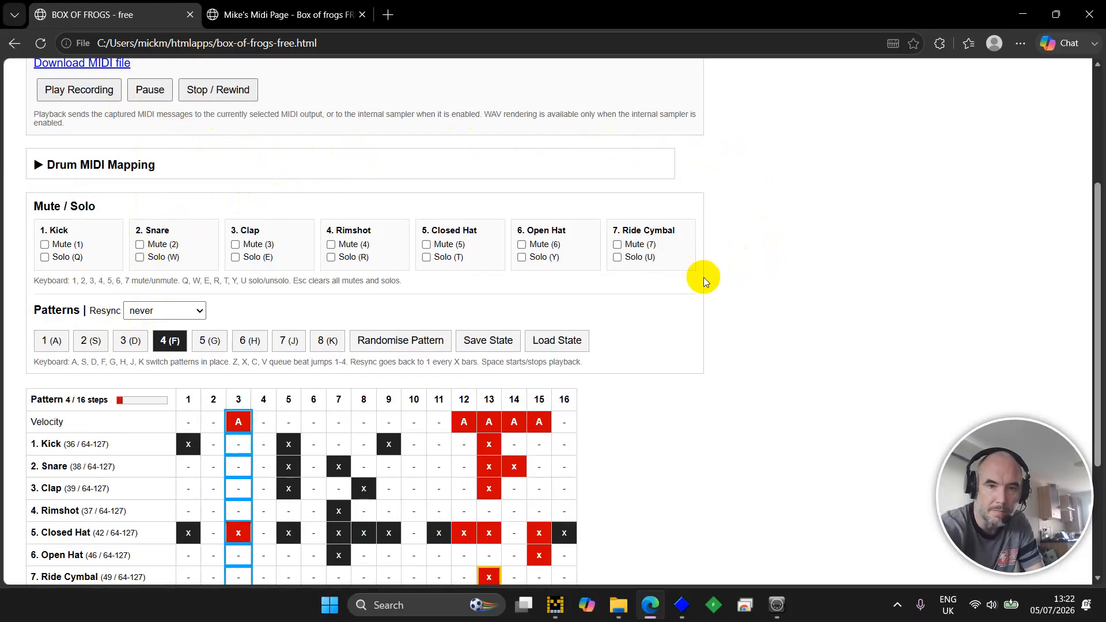
scroll(703, 278, "down", 1)
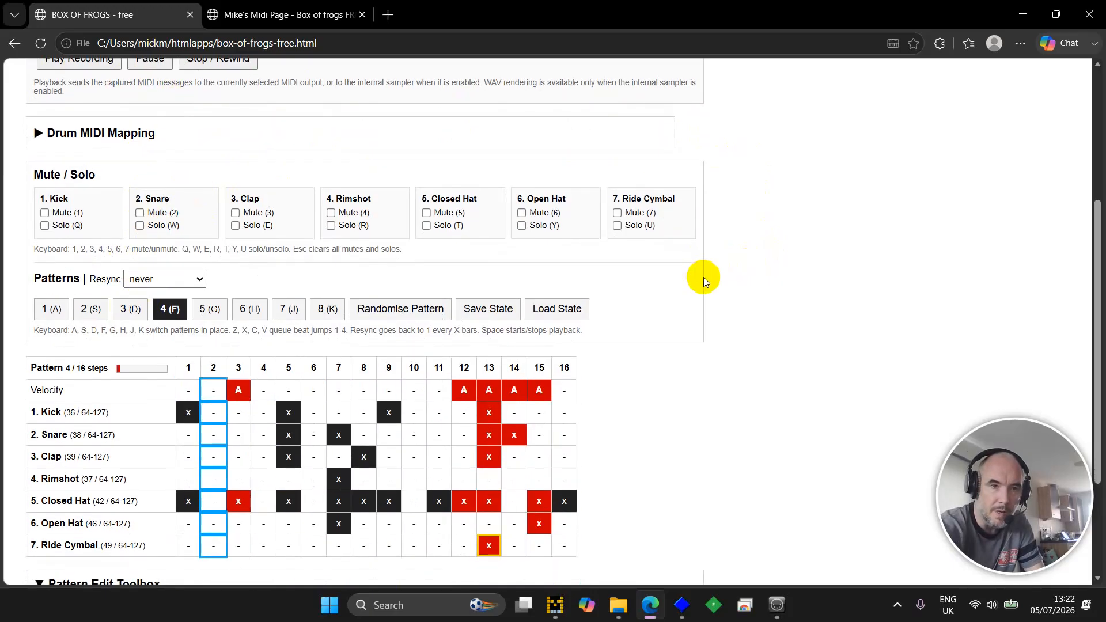
scroll(703, 278, "down", 3)
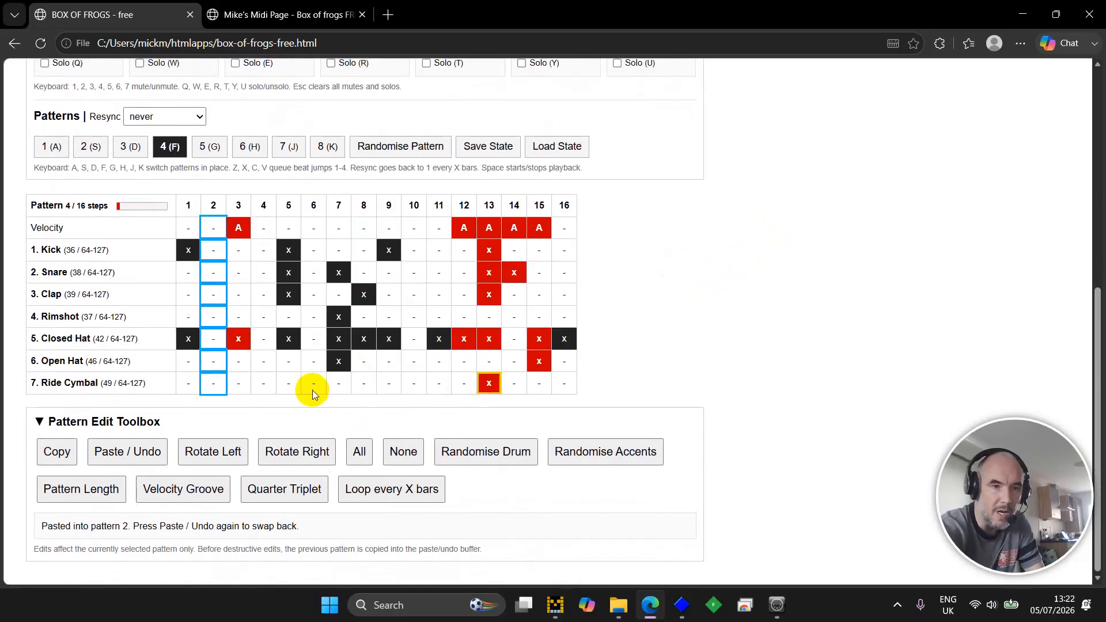
left_click(85, 495)
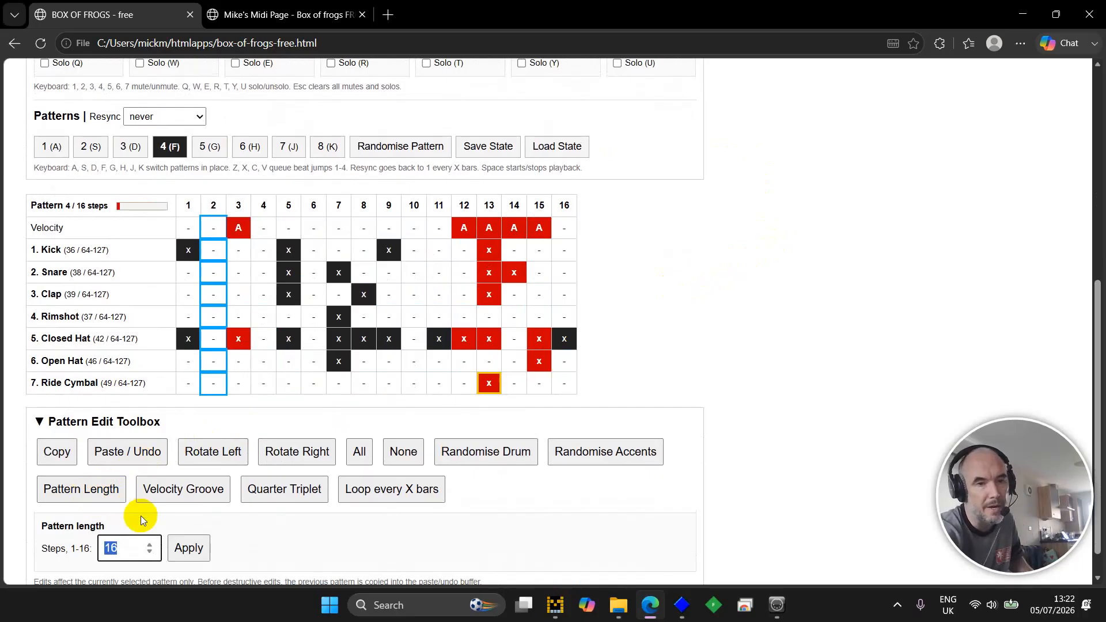
type("3")
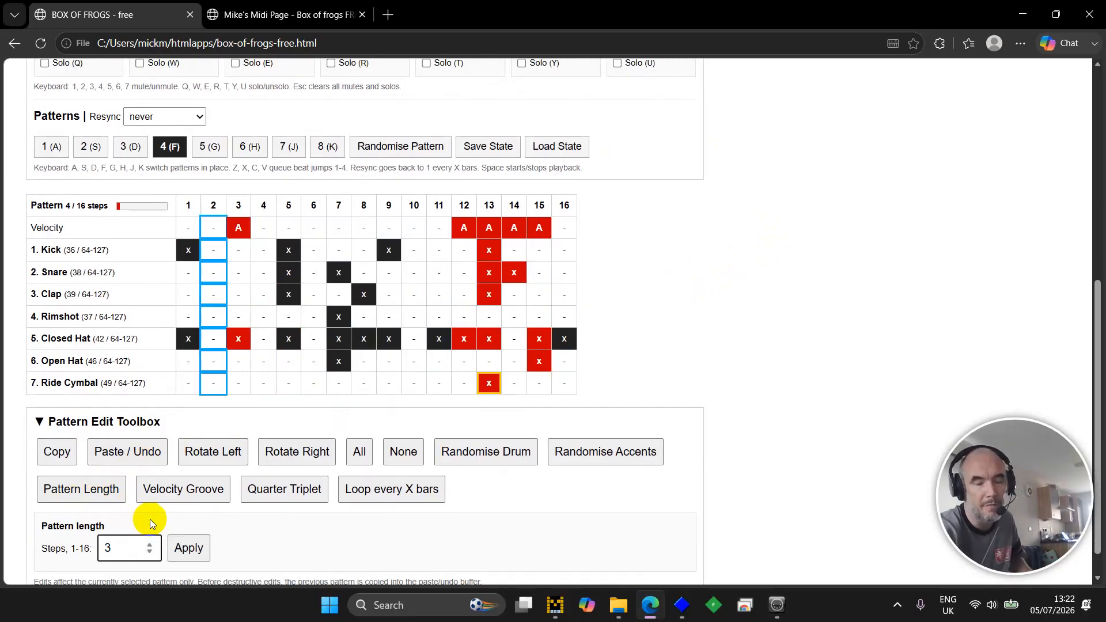
key("Return")
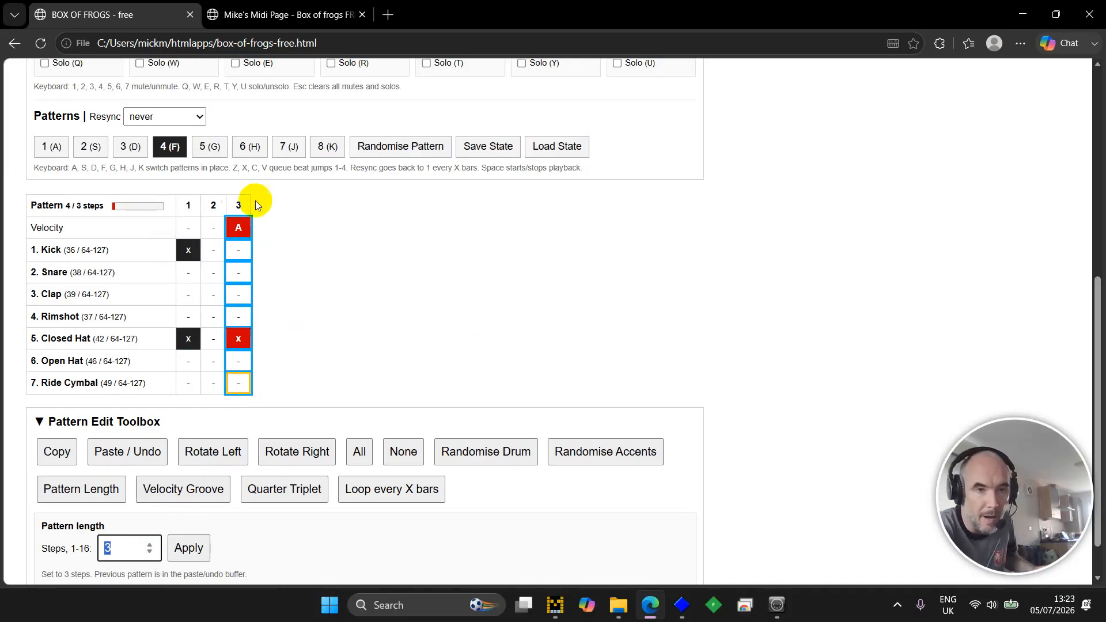
key("BackSpace")
left_click(375, 216)
key("space")
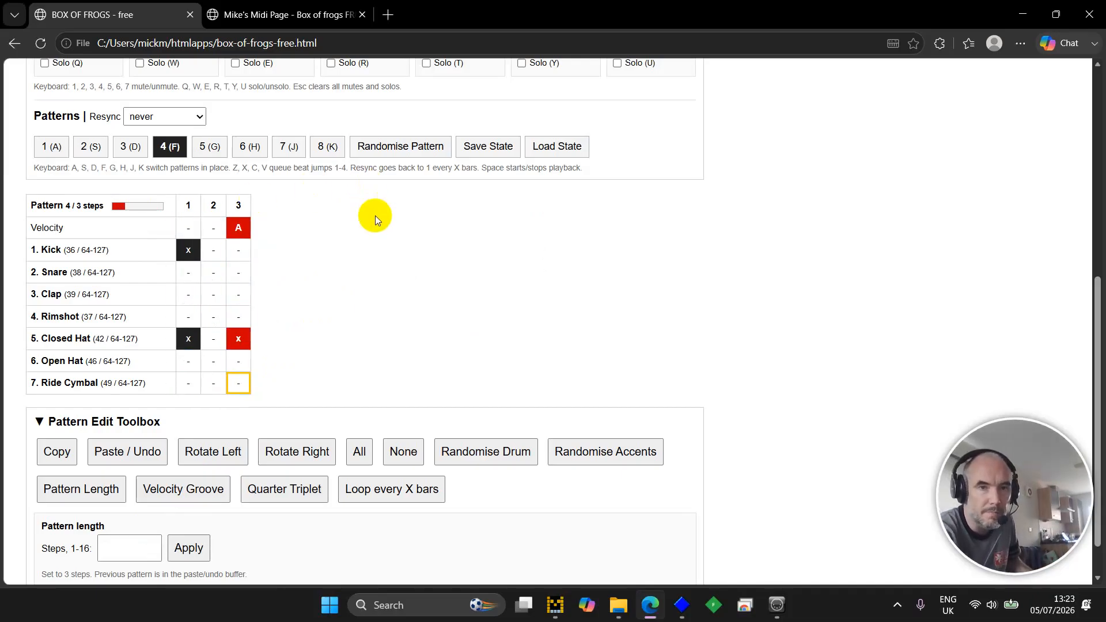
Set the pattern resync to every 4 beats and start playback.
left_click(172, 121)
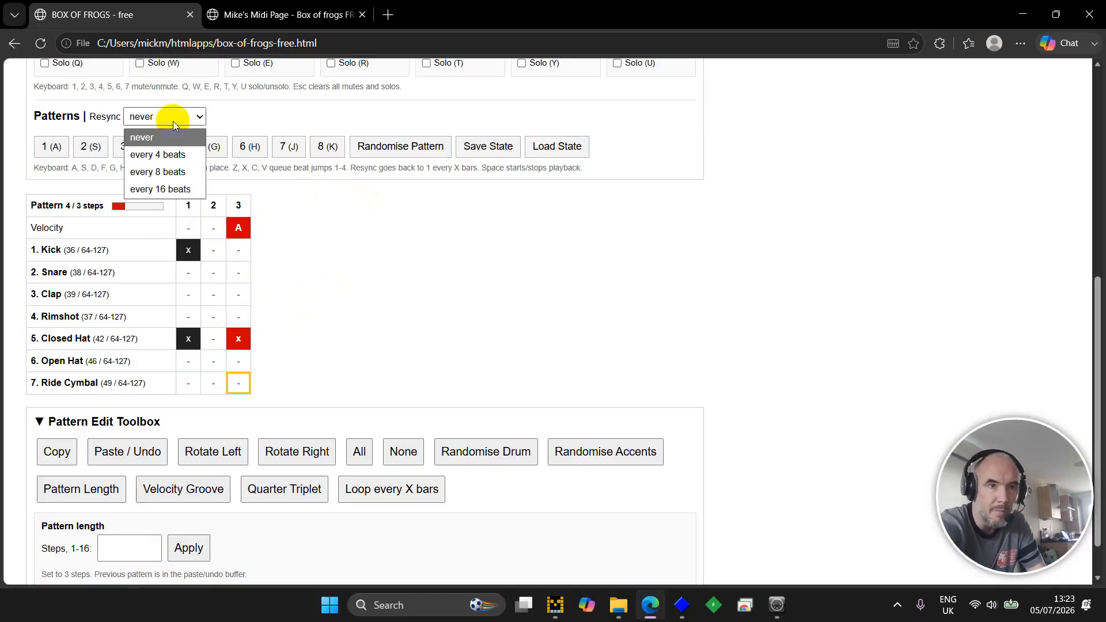
left_click(179, 155)
key("space")
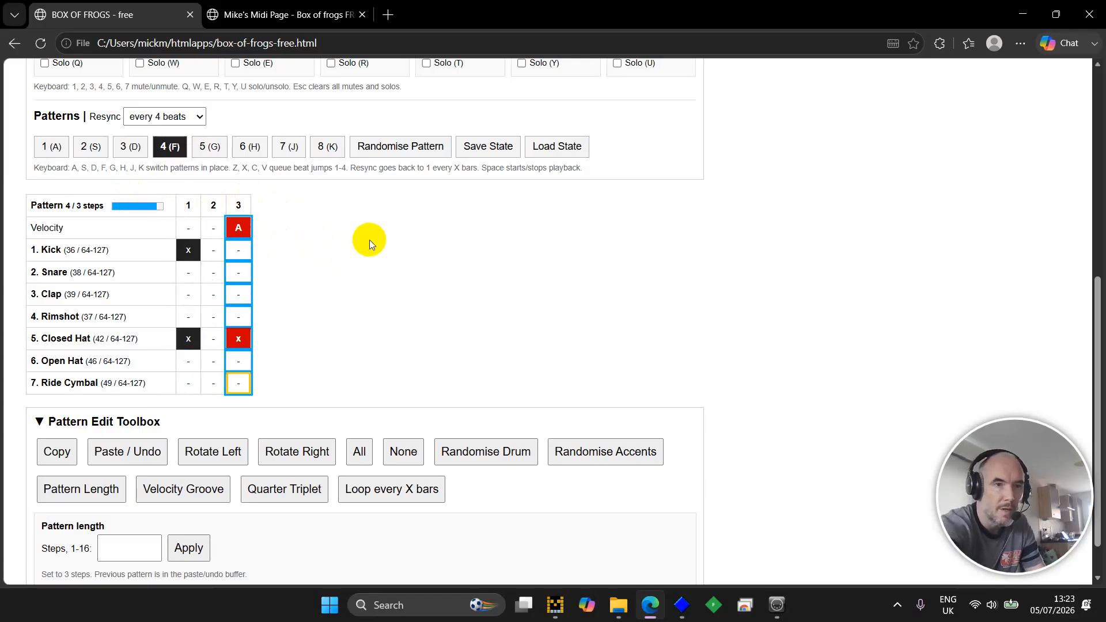
Switch live through patterns 1, 2 and 3 and return to pattern 4 to hear the resync.
key("a")
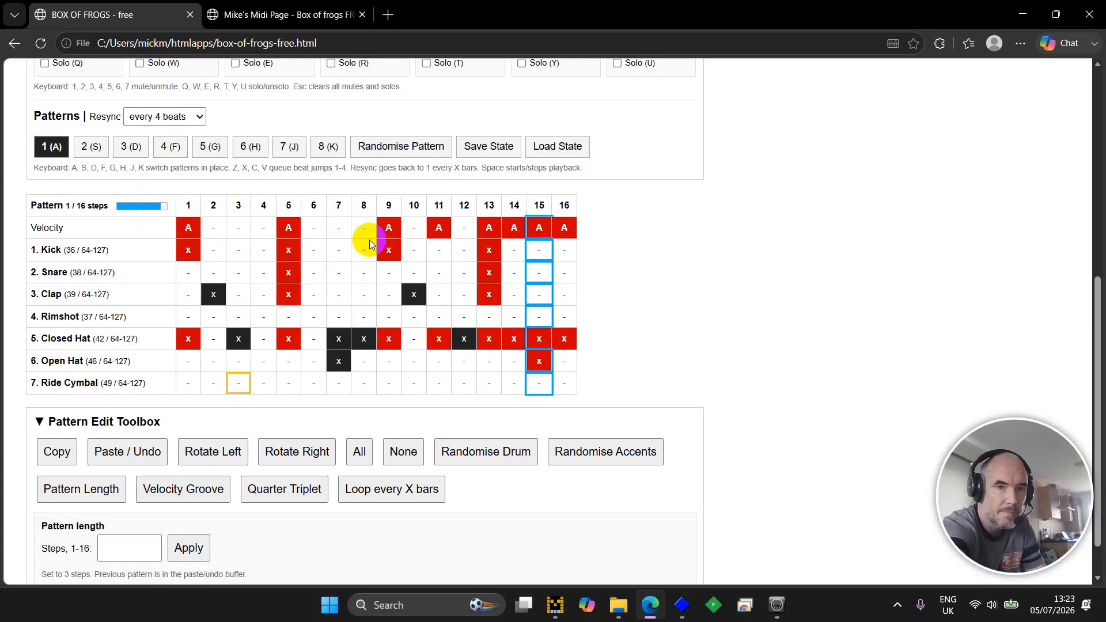
key("s")
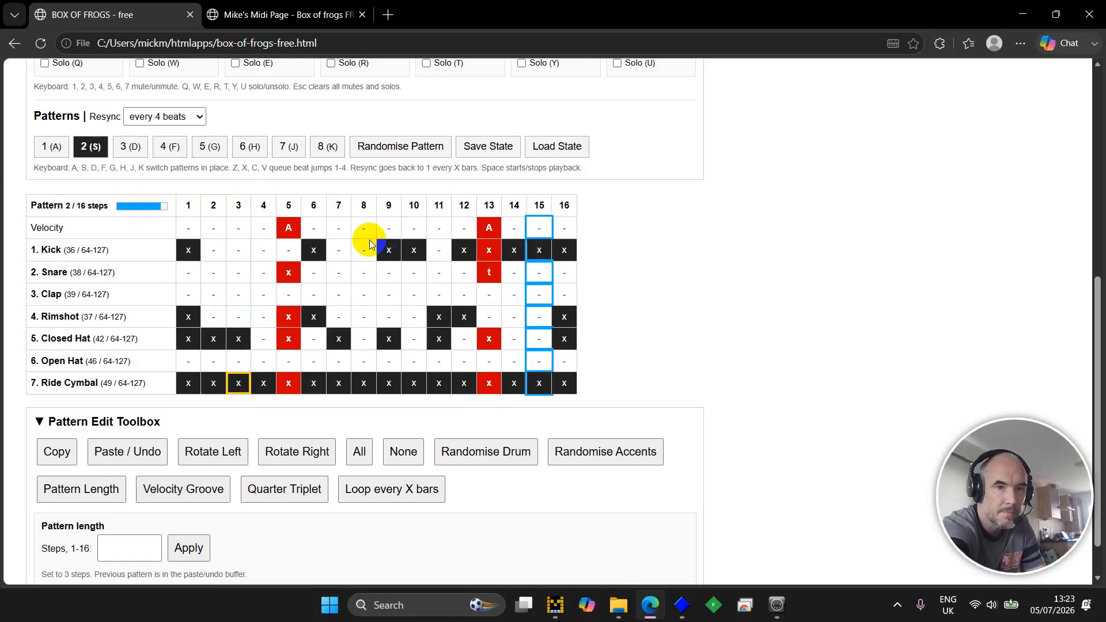
key("d")
key("f")
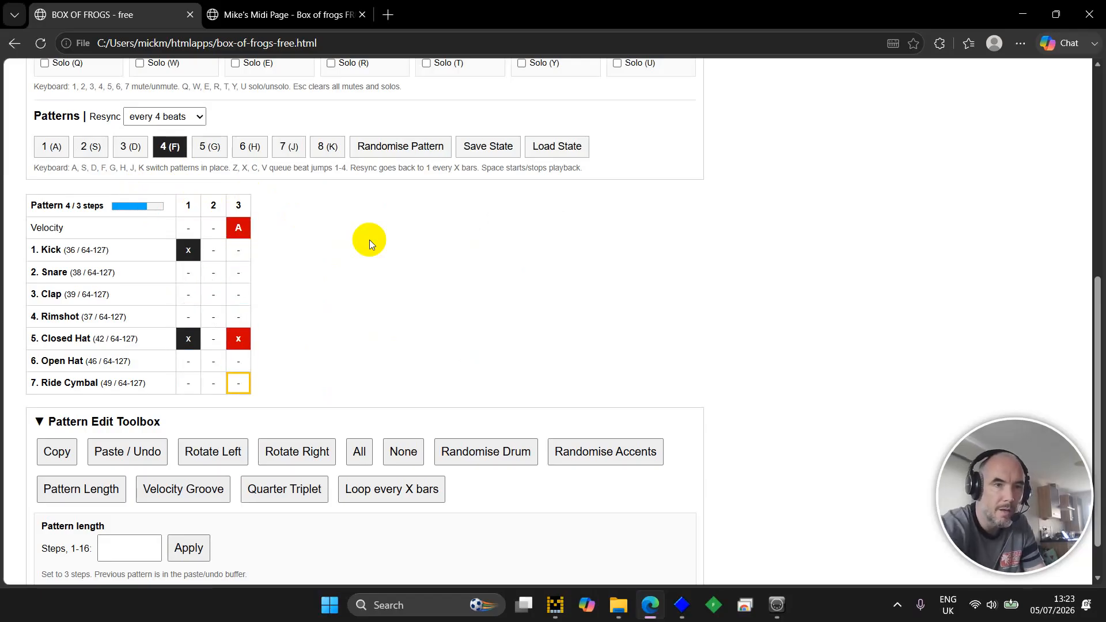
Set the pattern resync to every 8 beats.
left_click(195, 116)
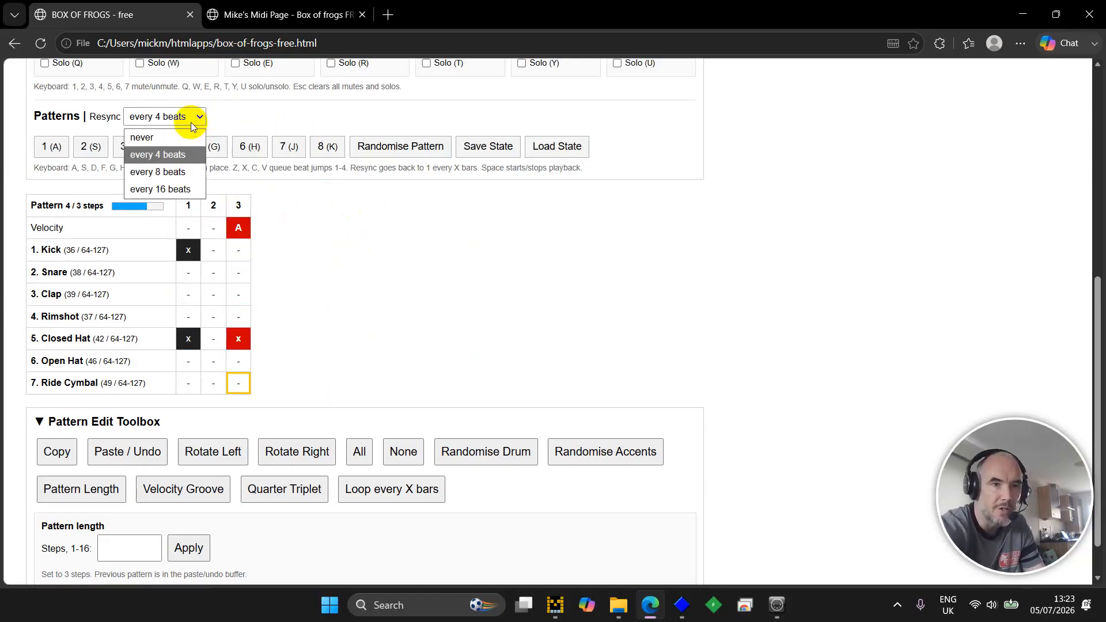
left_click(184, 171)
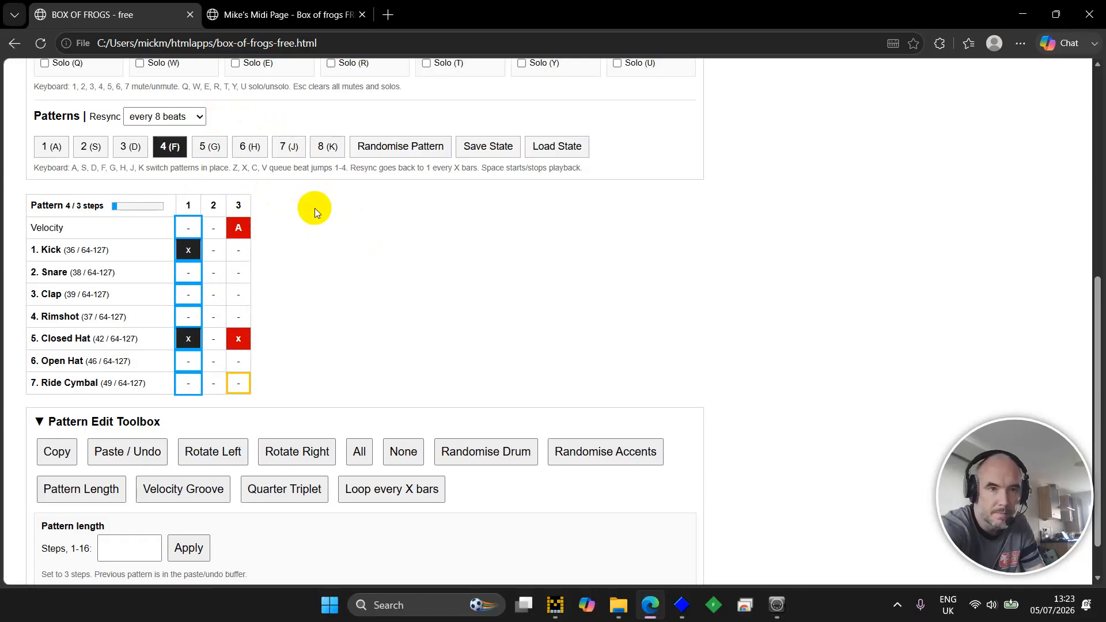
Try a pattern resync of every 16 beats, and return the resync setting to never.
left_click(188, 116)
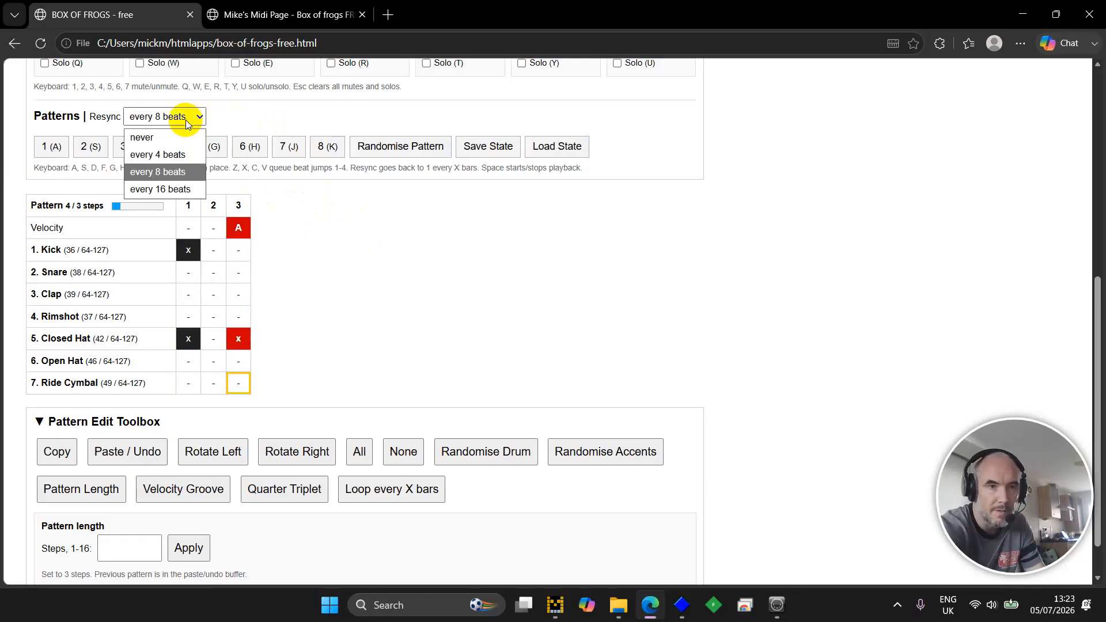
left_click(189, 190)
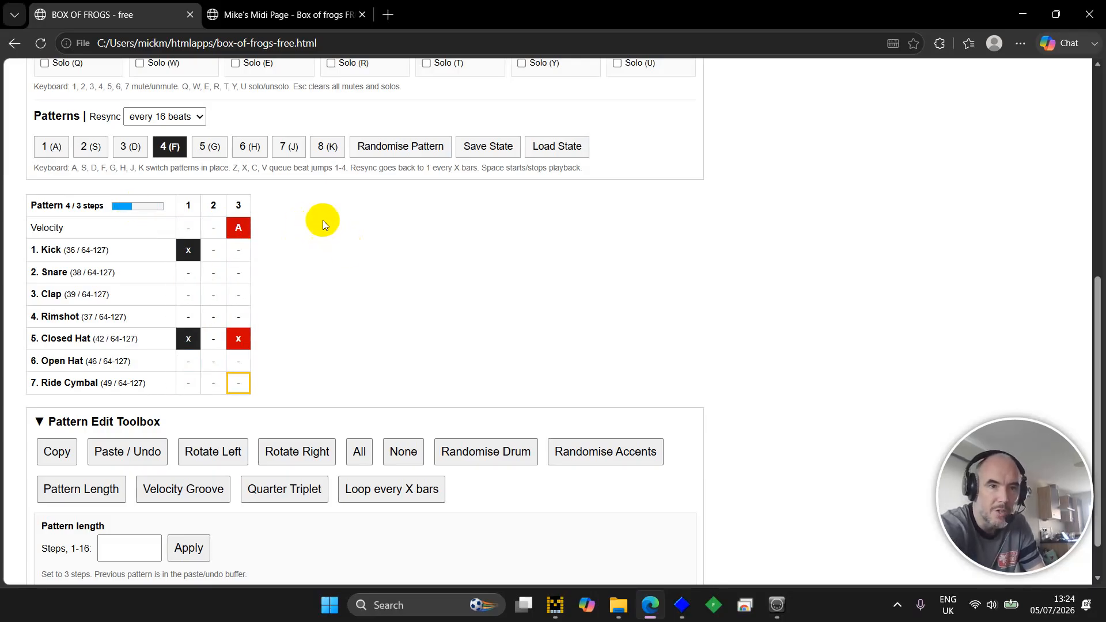
left_click(185, 118)
left_click(195, 137)
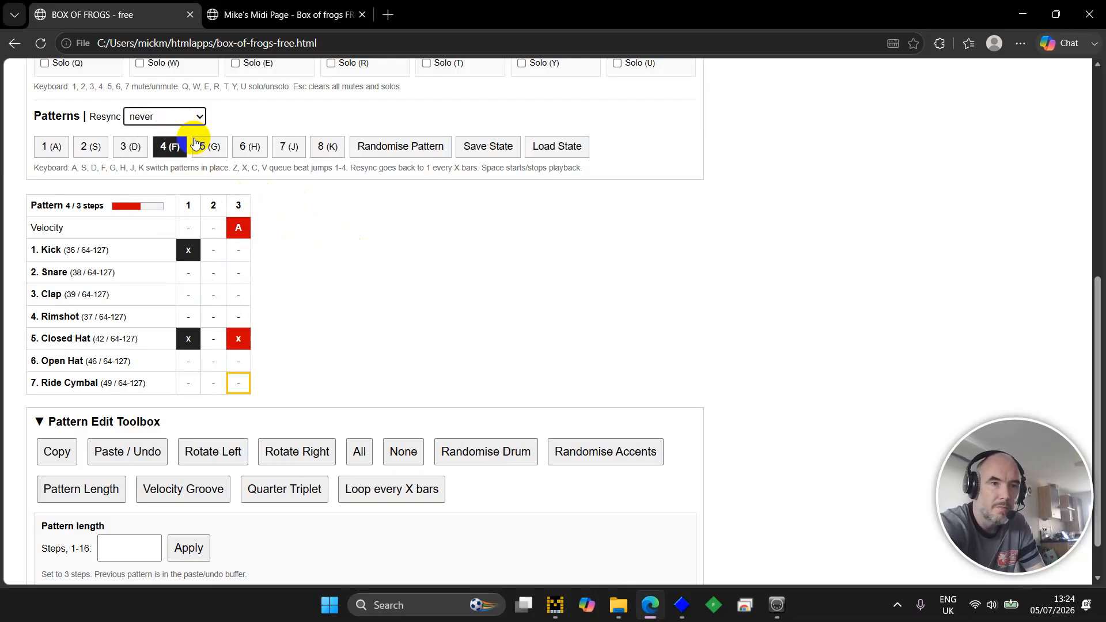
Open the configuration settings and set the pattern entry mode to Continue Phase.
scroll(363, 225, "up", 6)
scroll(363, 223, "up", 1)
scroll(363, 223, "down", 1)
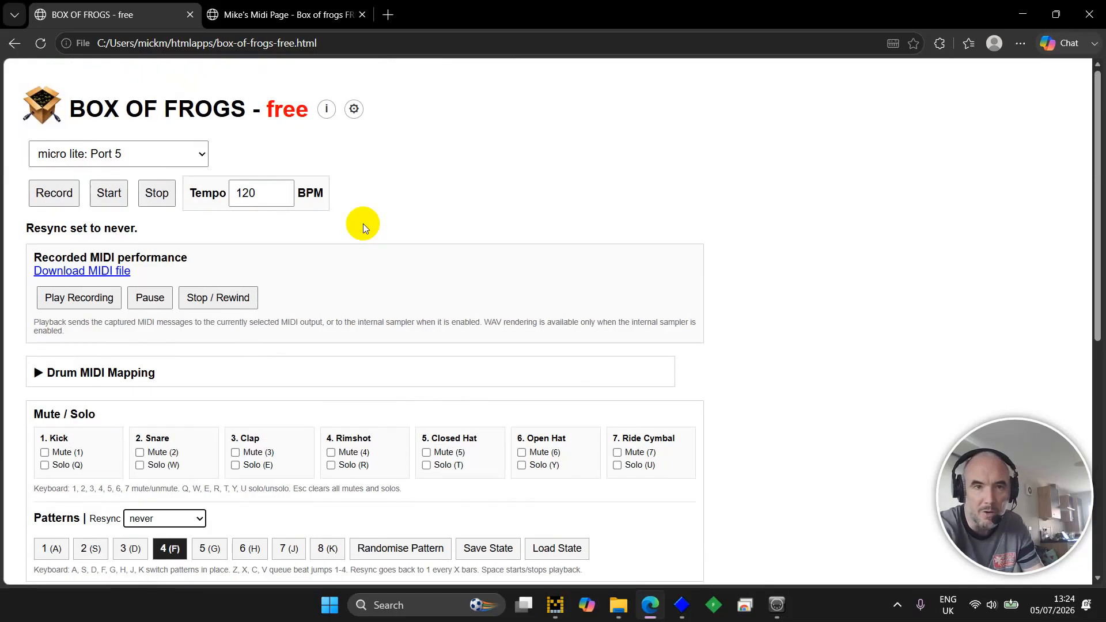
left_click(352, 112)
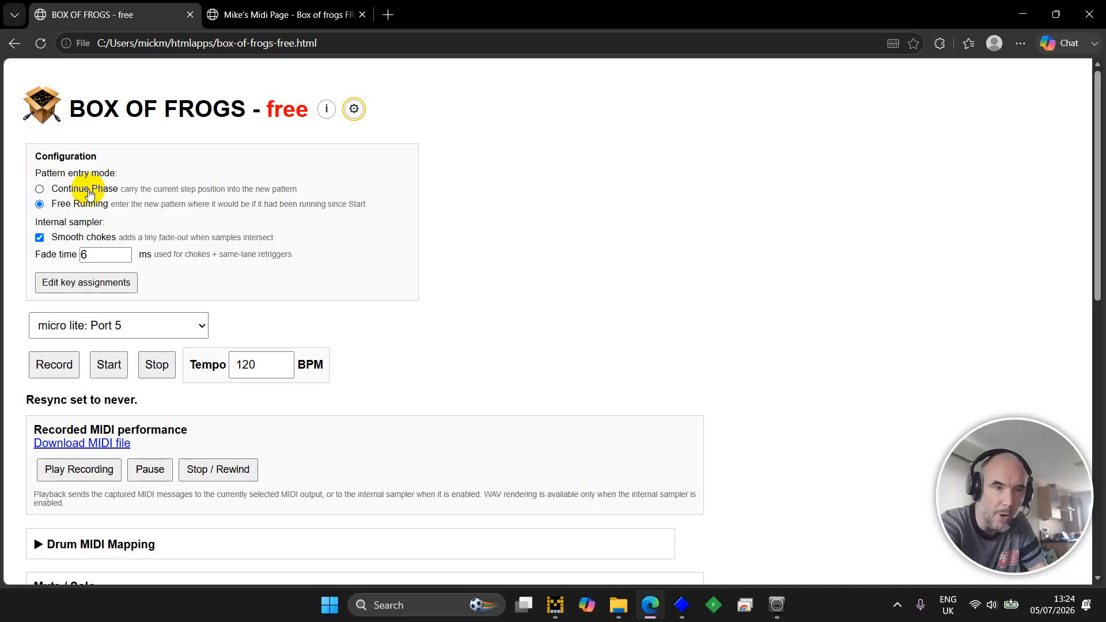
left_click(41, 190)
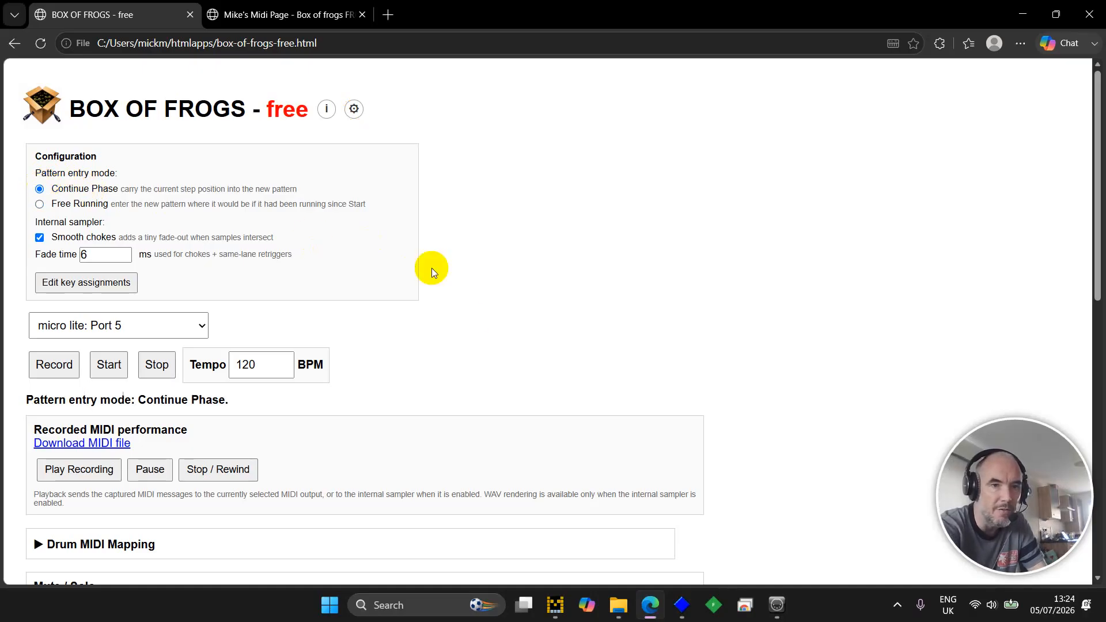
Start playback and switch live back and forth between patterns 1 and 4 to hear Continue Phase, ending on pattern 4.
scroll(479, 330, "down", 6)
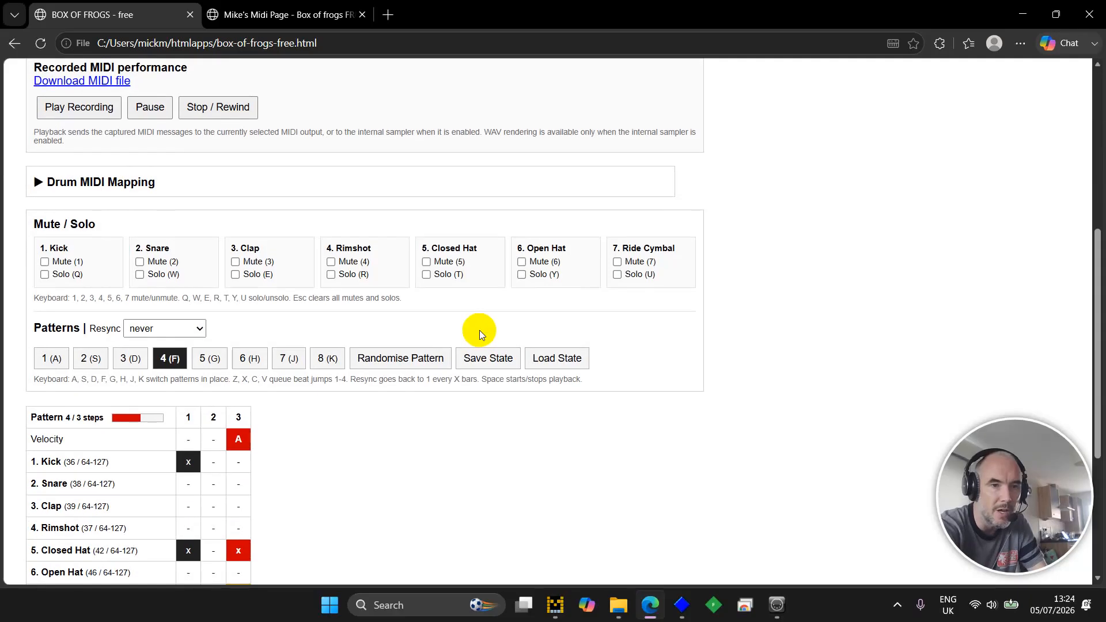
key("space")
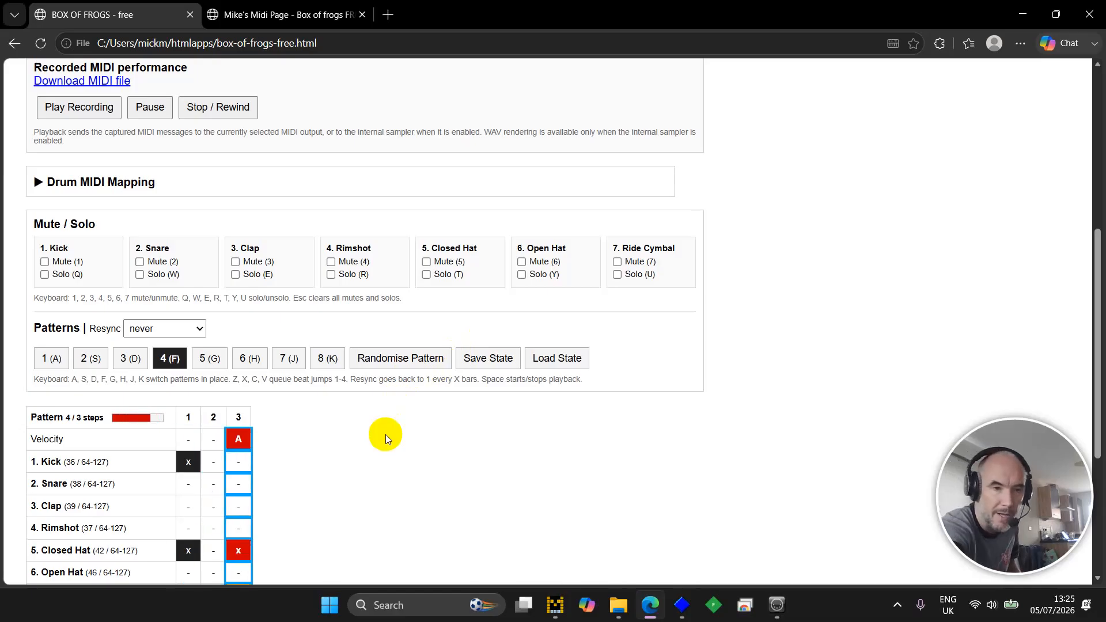
key("a")
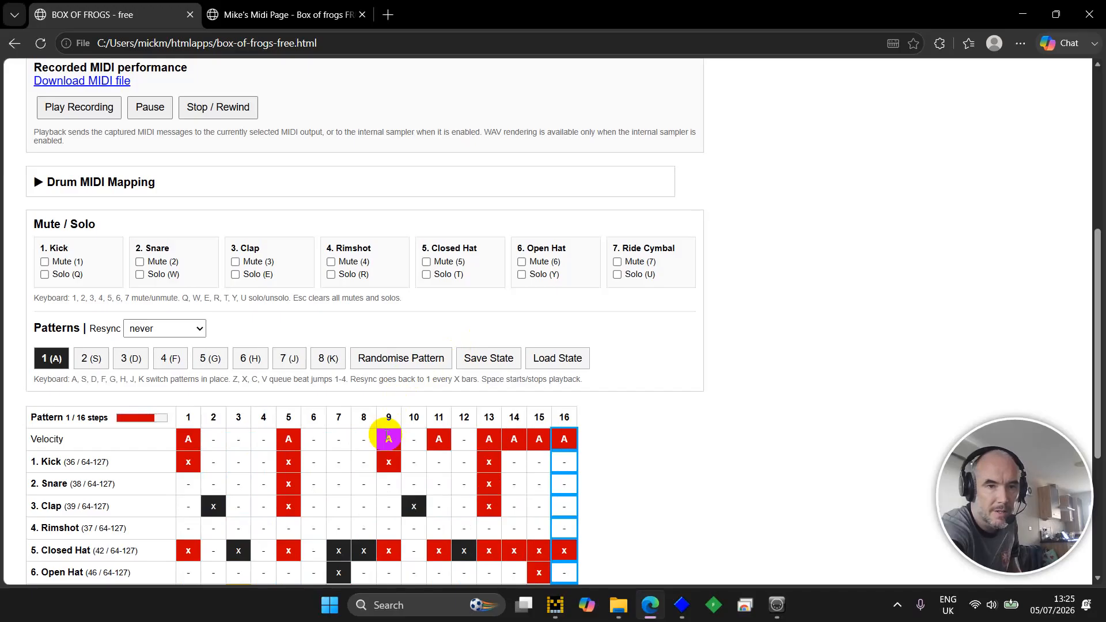
key("f")
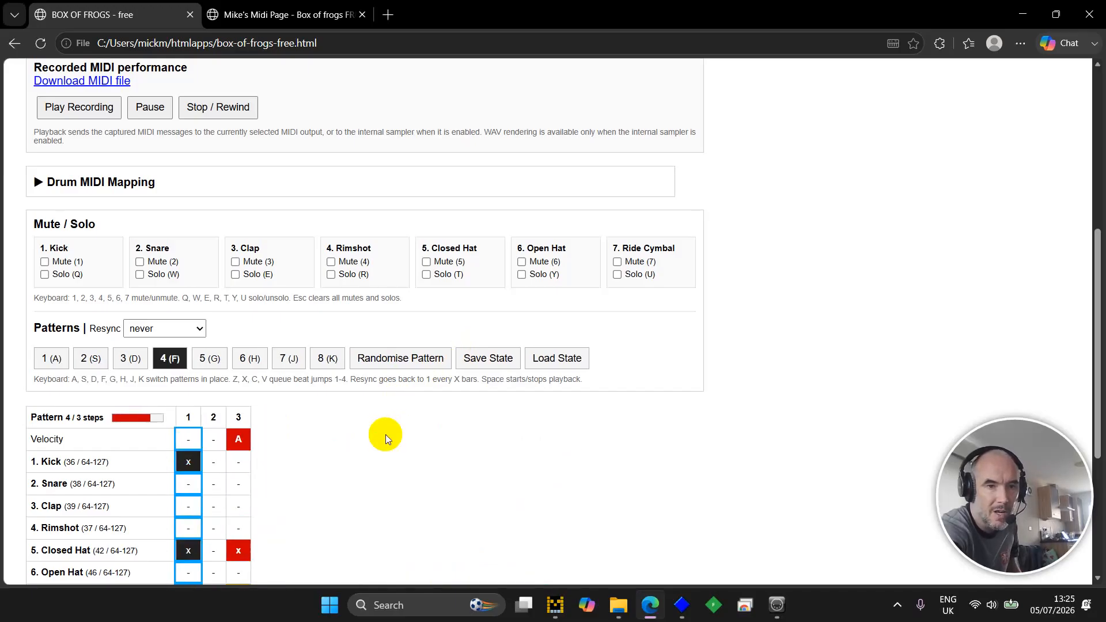
key("a")
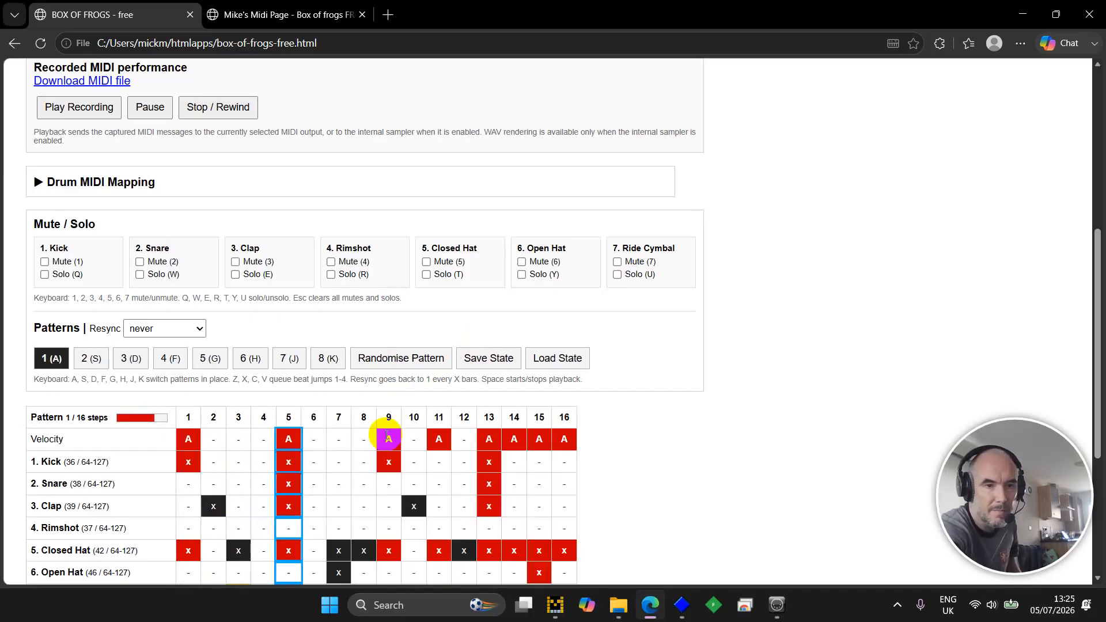
key("f")
key("a")
key("f")
key("a")
key("f")
key("a")
key("f")
key("a")
key("f")
key("a")
key("f")
key("a")
key("f")
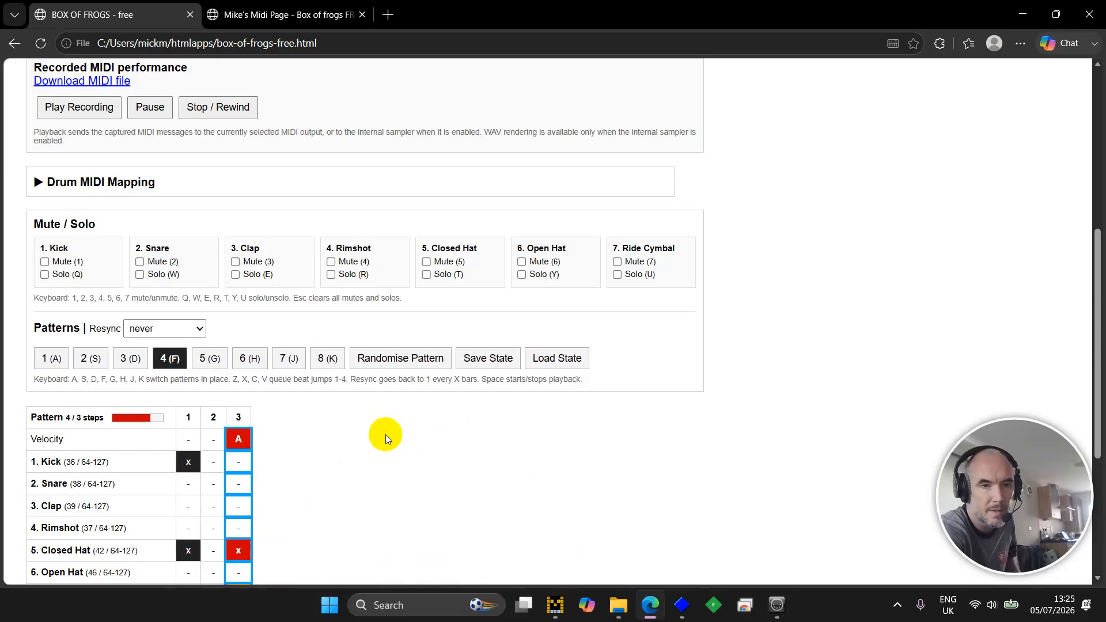
key("a")
key("f")
key("a")
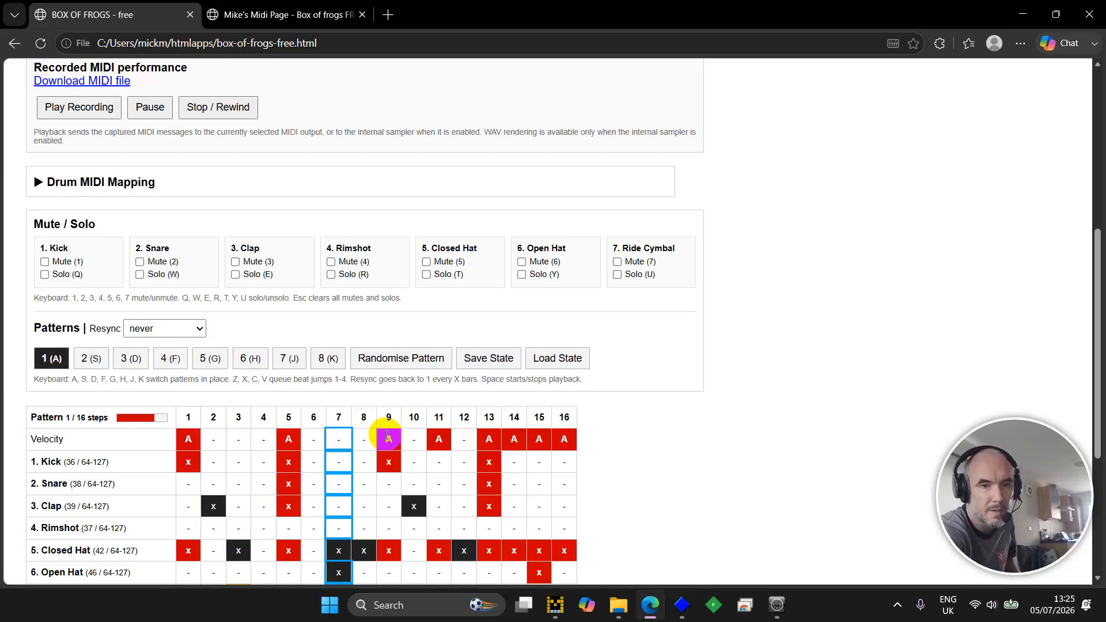
key("f")
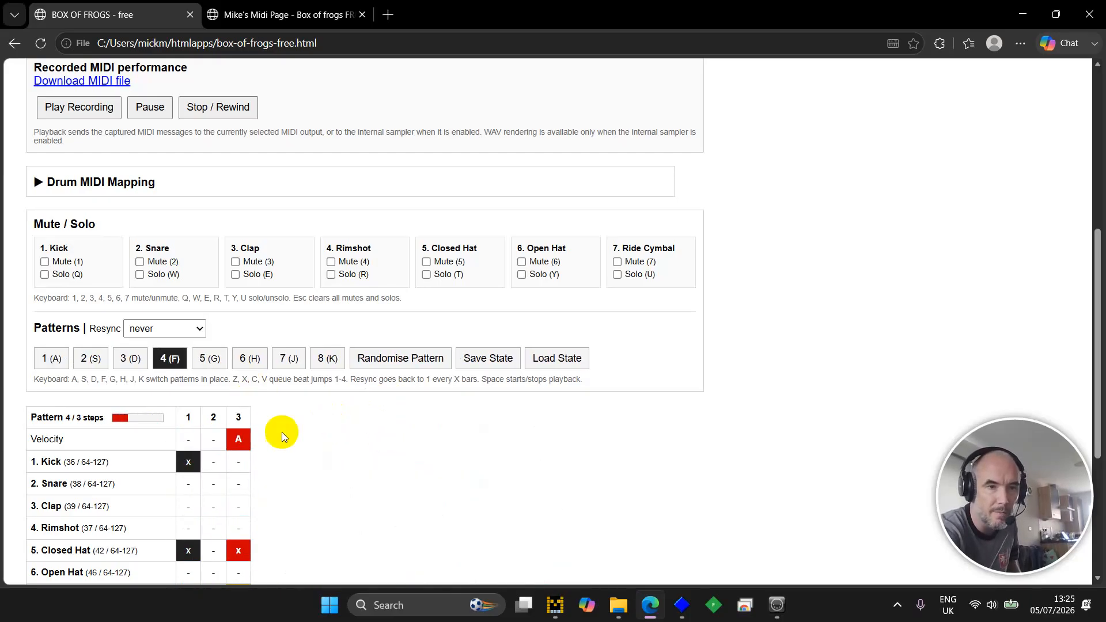
Set the length of pattern 4 to 6 steps and clear the length entry.
scroll(294, 444, "down", 4)
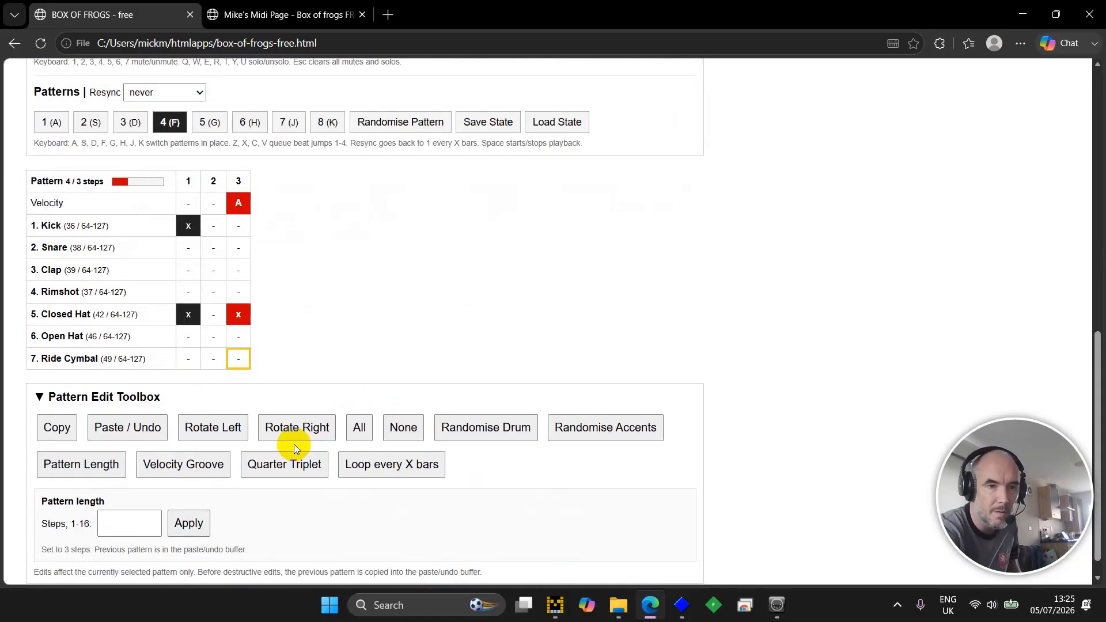
left_click(131, 529)
type("6")
key("Return")
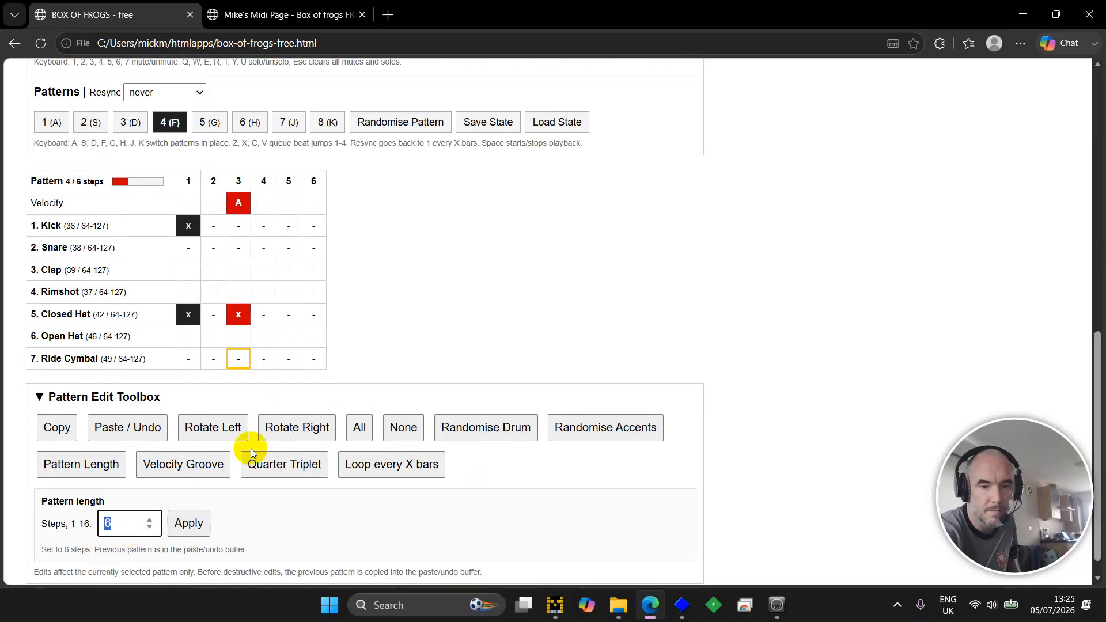
key("BackSpace")
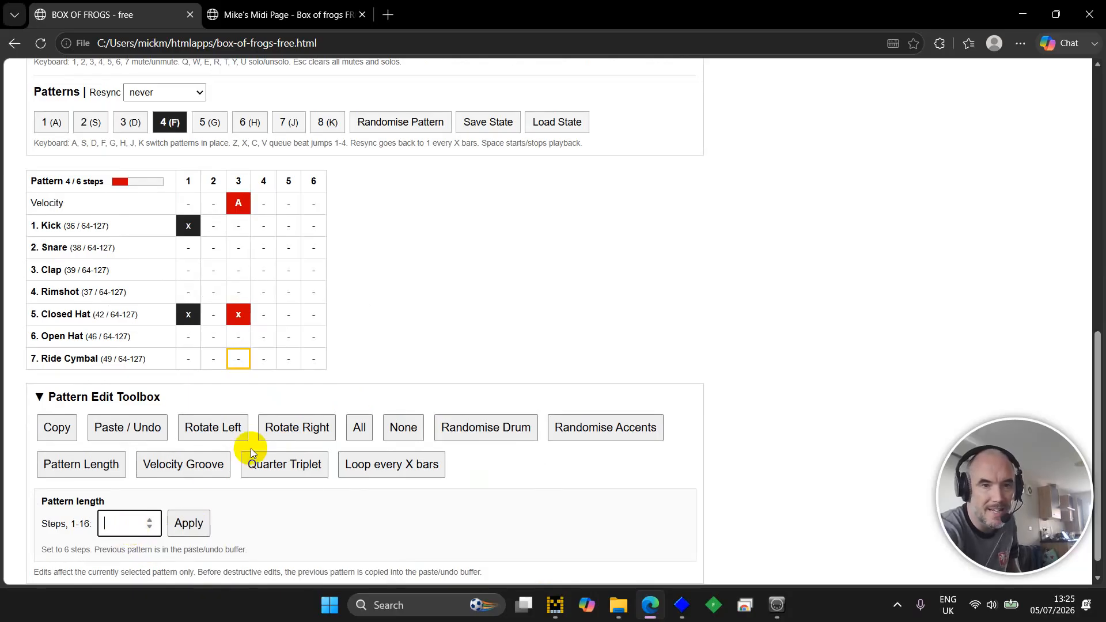
left_click(385, 320)
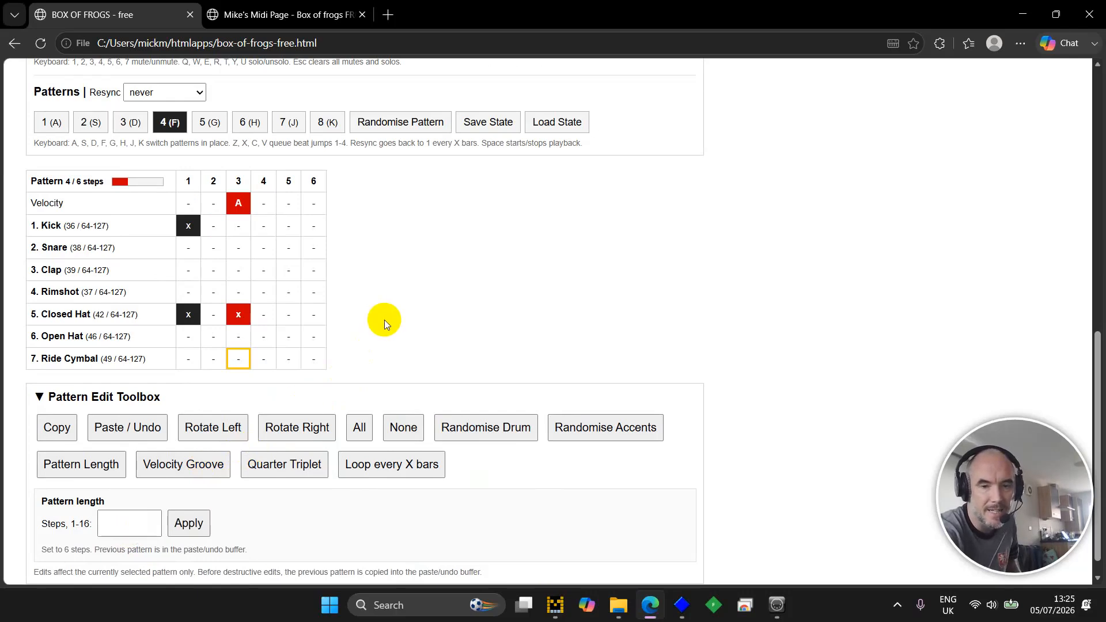
Randomise pattern 4 and set its length to 6 steps.
key("shift+7")
key("shift+f")
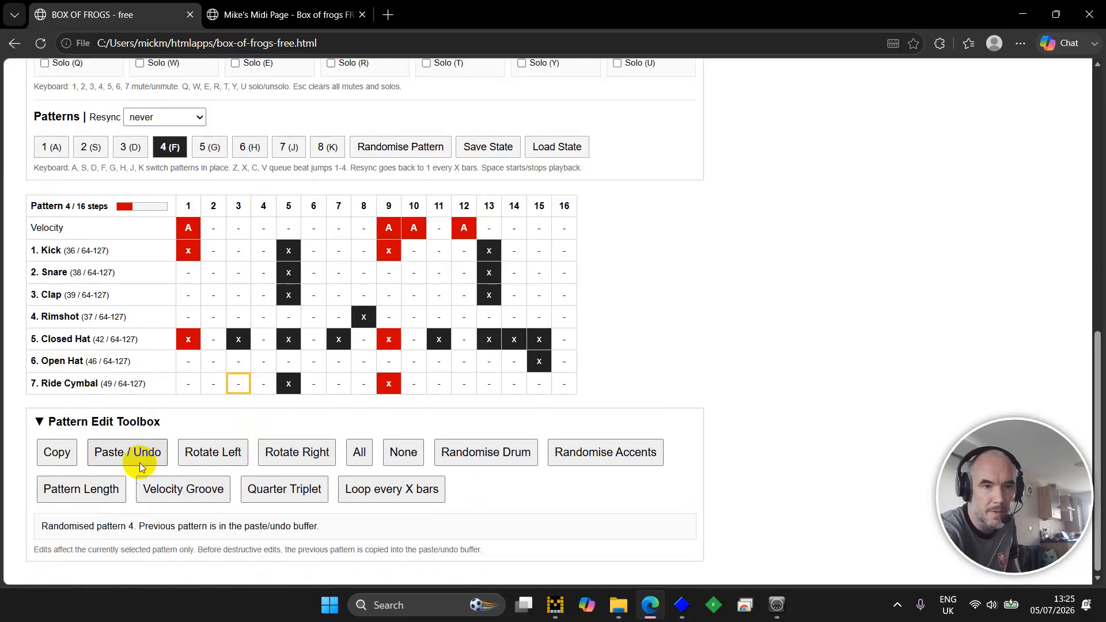
left_click(111, 486)
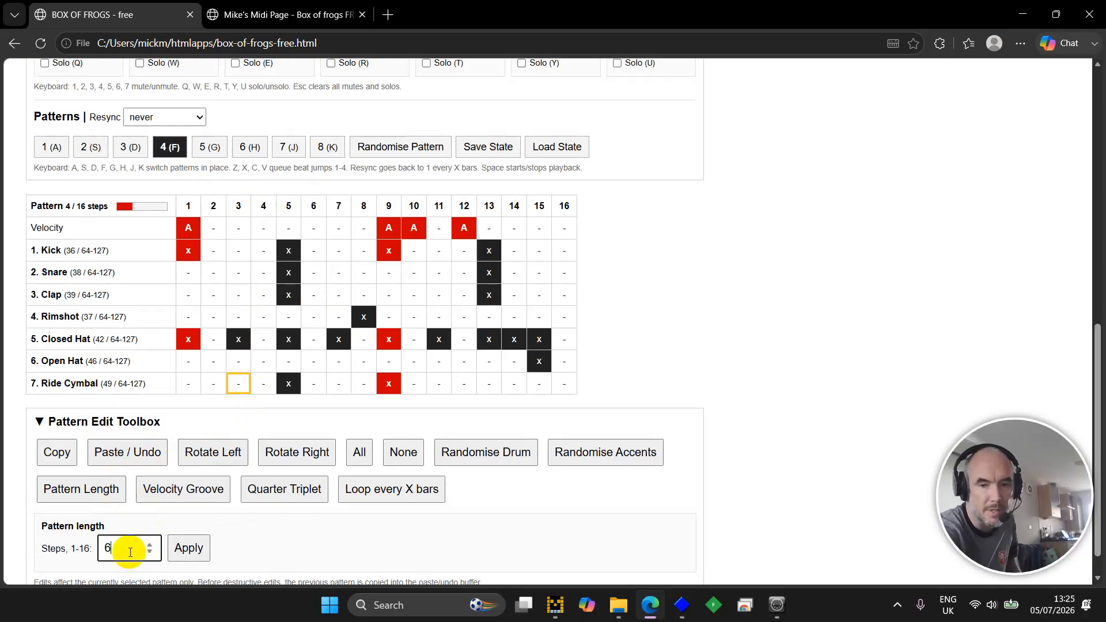
key("Return")
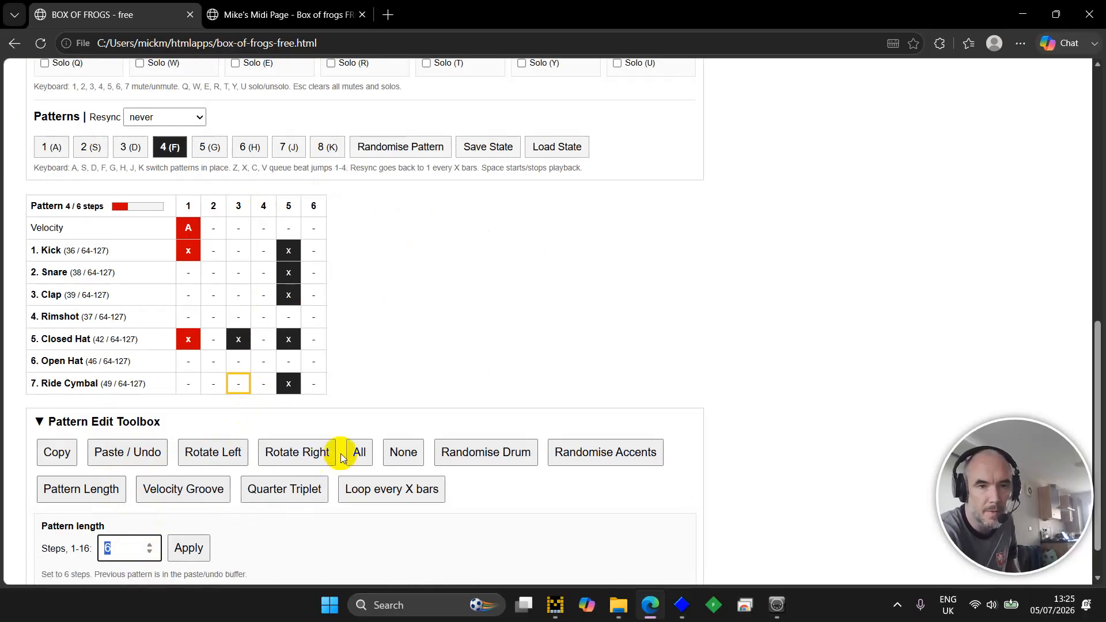
left_click(443, 368)
Start playback of pattern 4 and switch live between patterns 1 and 2, ending on pattern 2.
key("space")
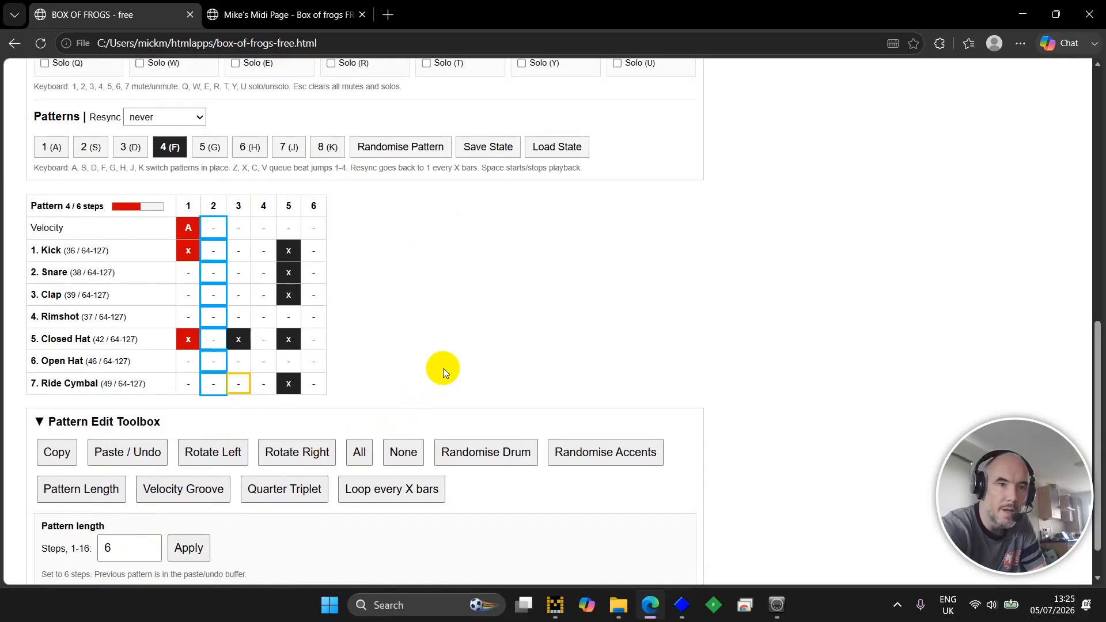
scroll(510, 326, "up", 2)
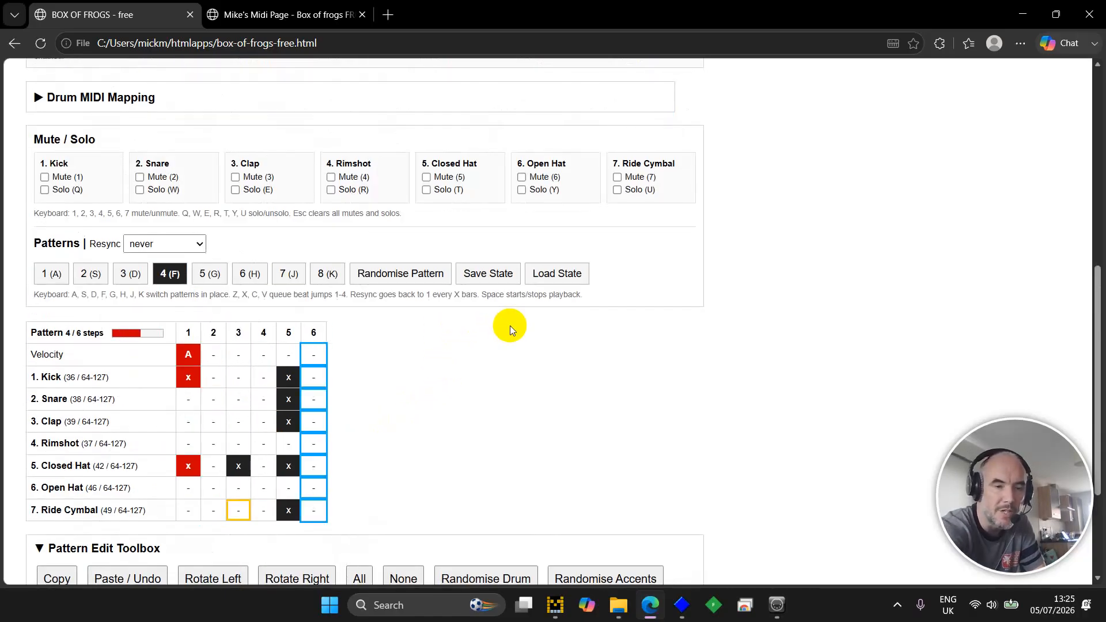
key("a")
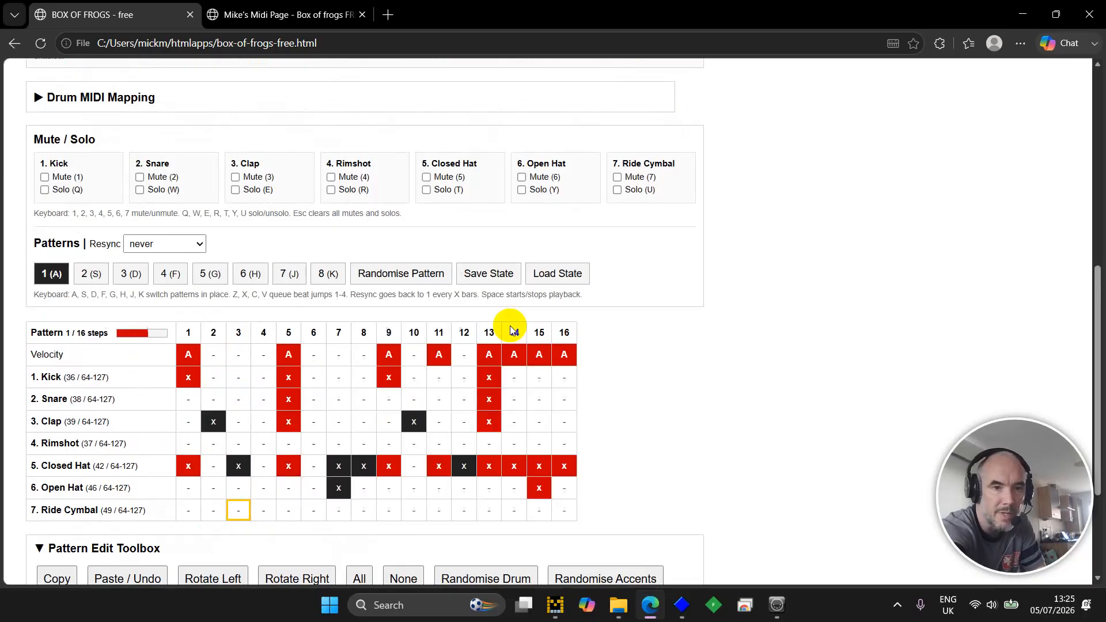
key("s")
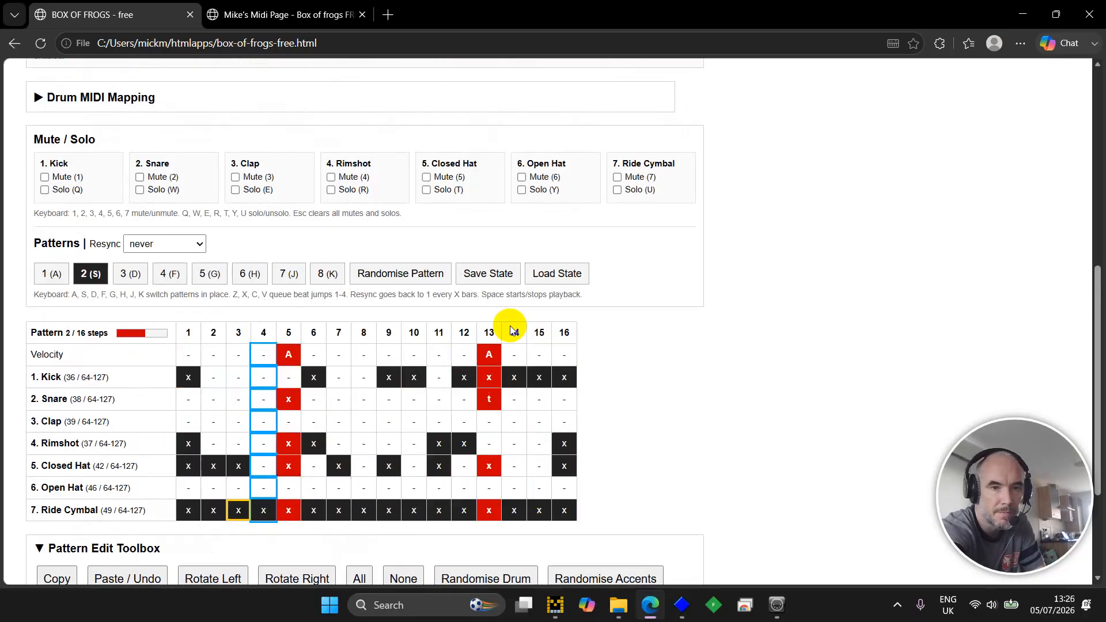
key("a")
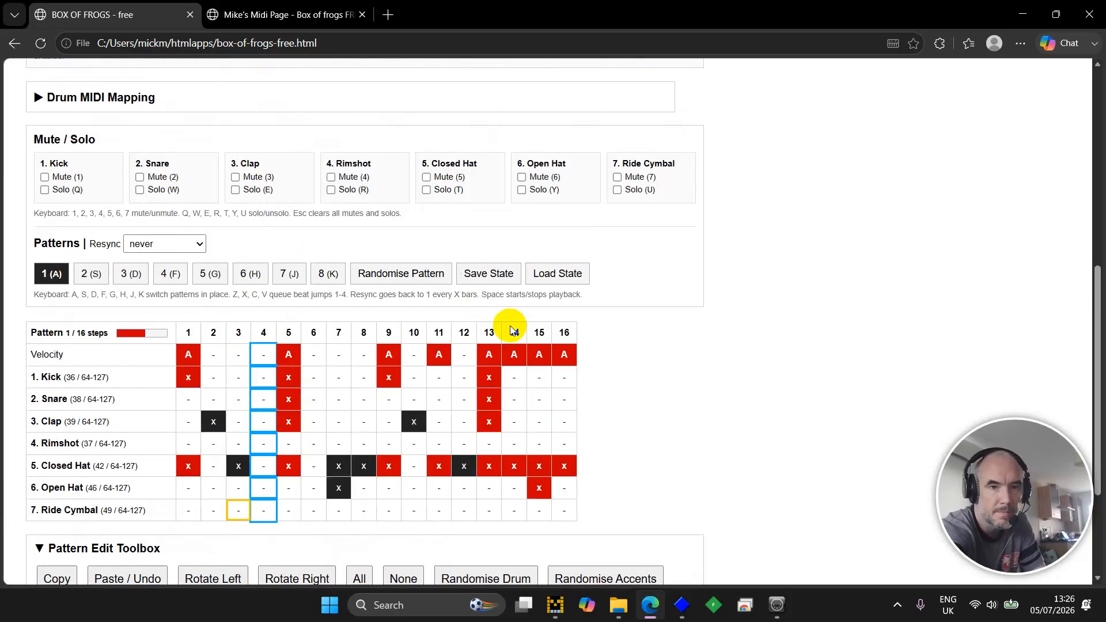
key("s")
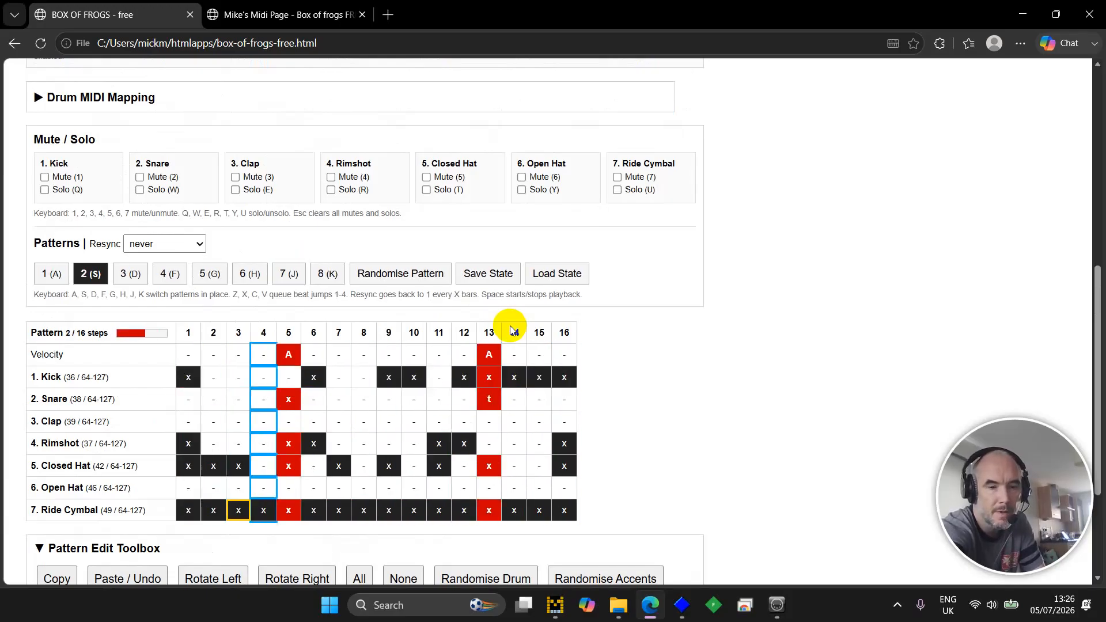
Audition patterns 6, 5 and 4 in turn by switching to each while the sequencer plays.
key("h")
key("g")
key("f")
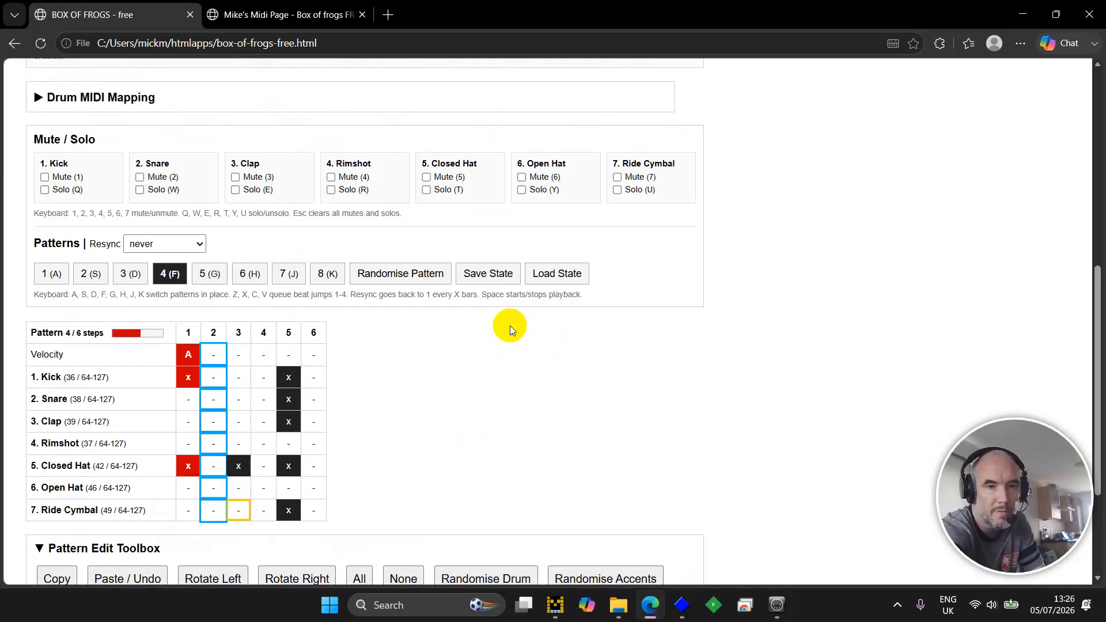
Alternate live playback between patterns 1 and 4 with resync set to never, ending on pattern 1.
key("a")
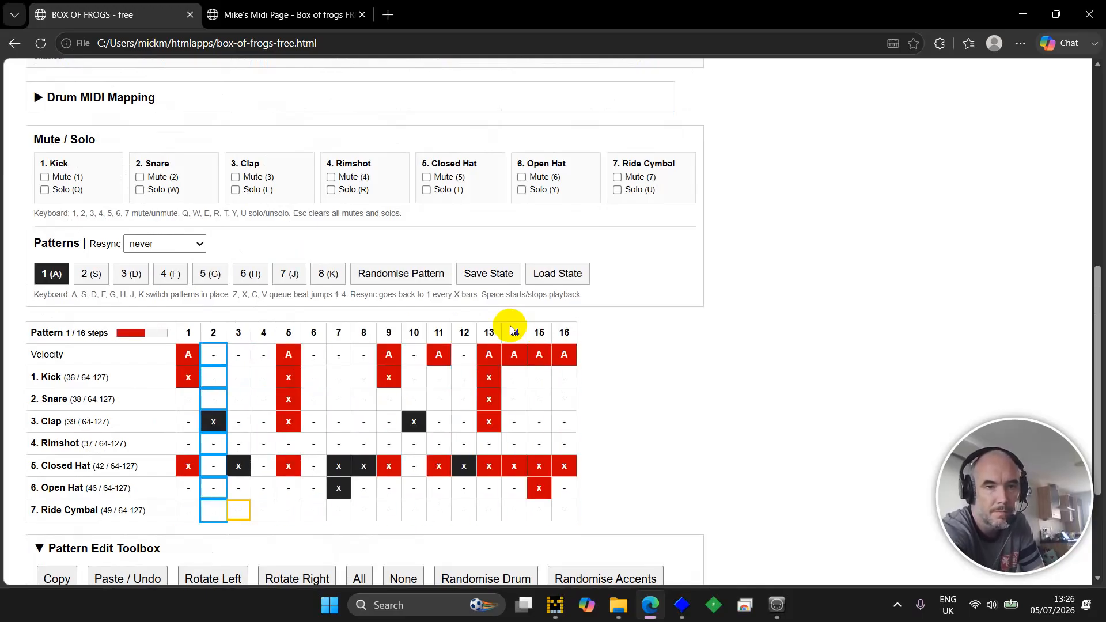
key("f")
key("a")
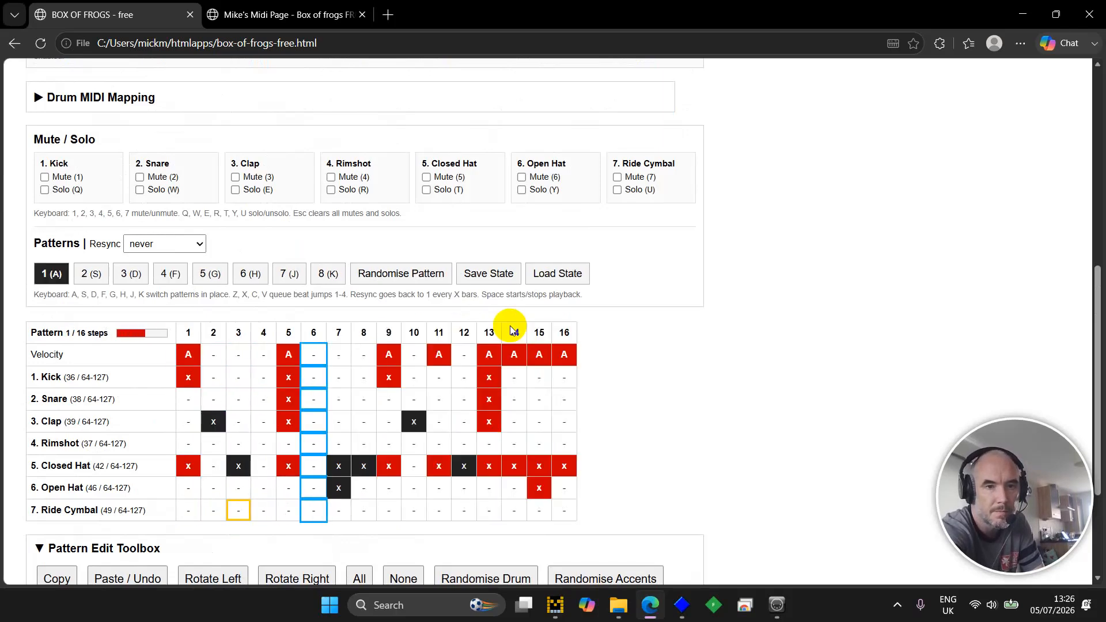
key("f")
key("a")
key("f")
key("a")
key("f")
key("a")
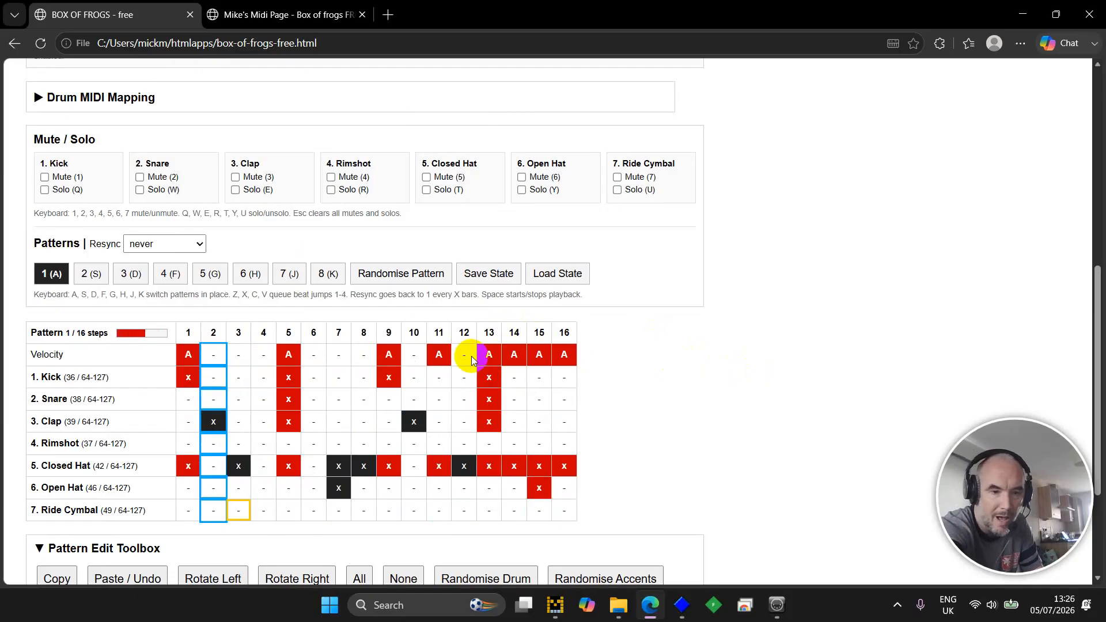
key("f")
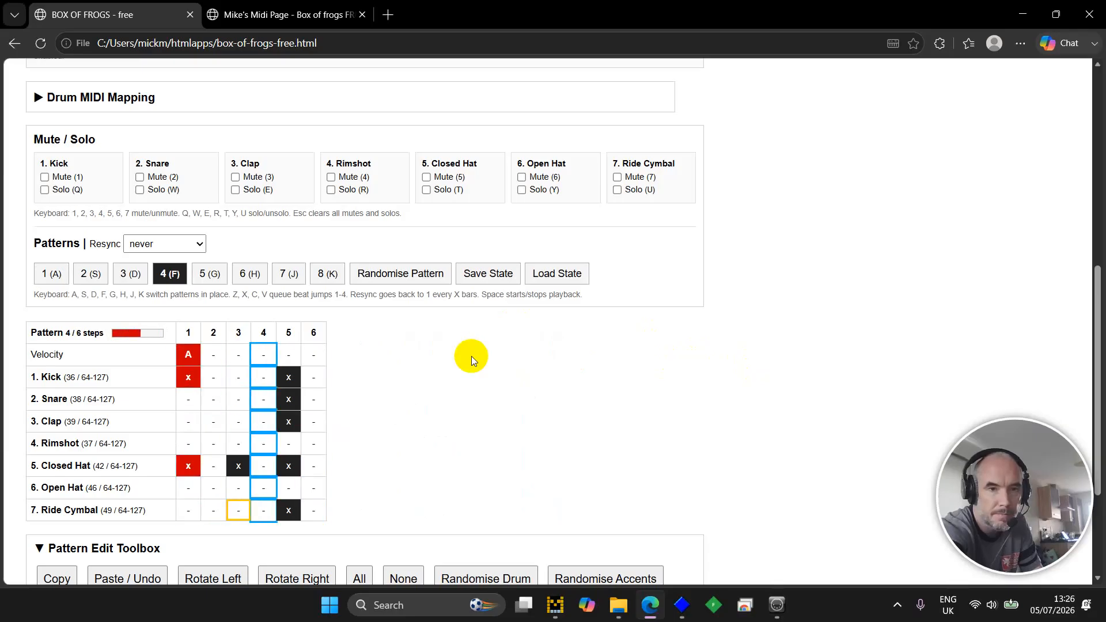
key("a")
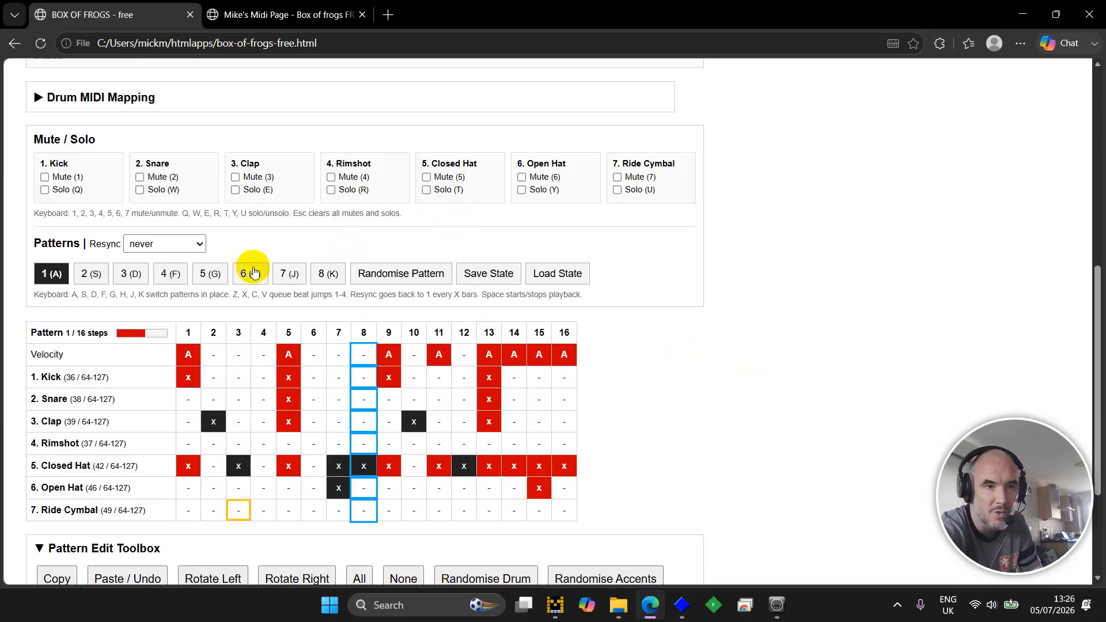
Set pattern resync to every 4 beats, then alternate playback between patterns 4 and 1 and stop on pattern 1.
left_click(189, 240)
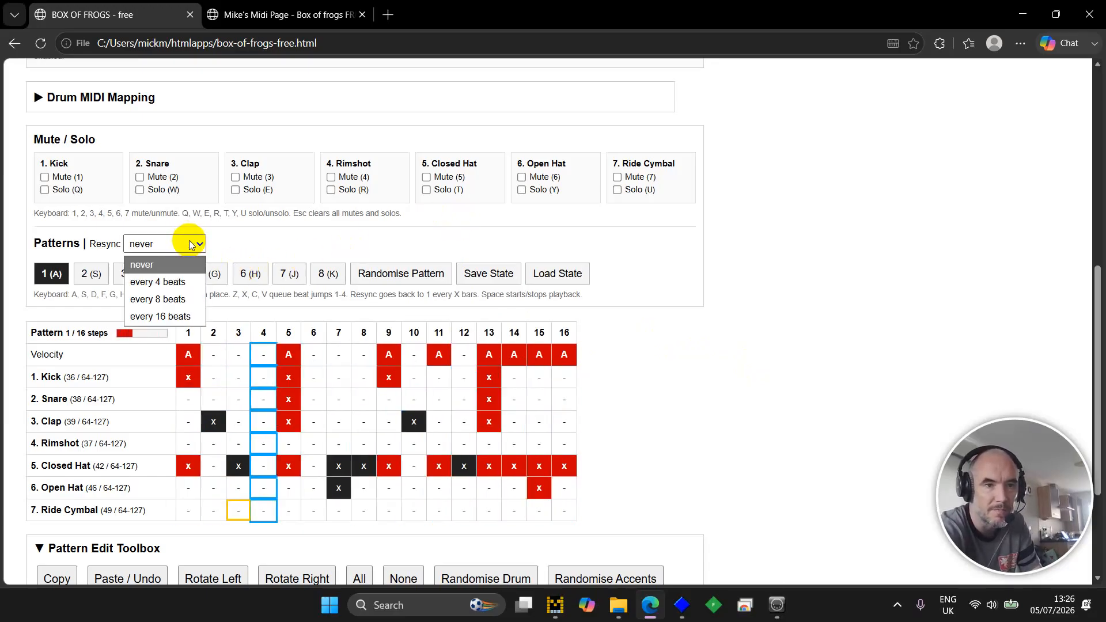
left_click(169, 282)
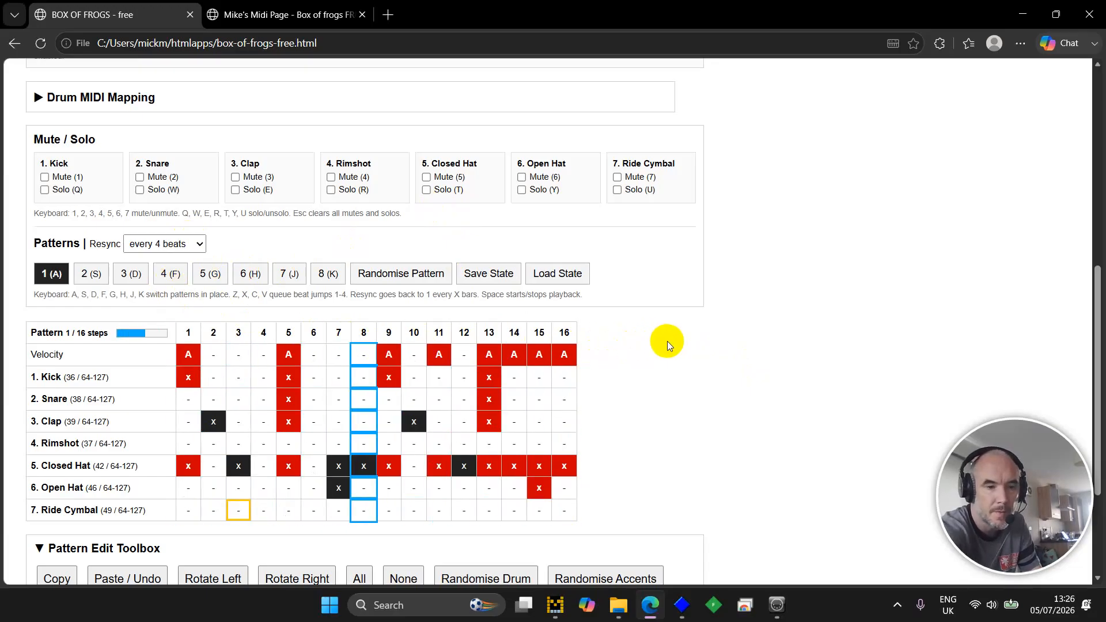
key("f")
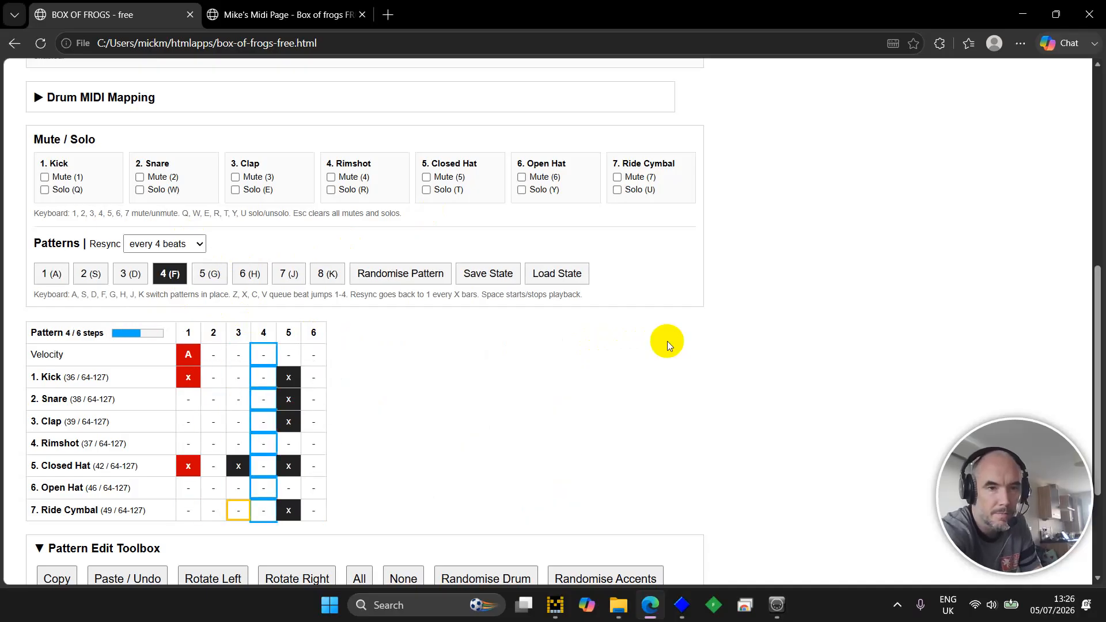
key("a")
key("f")
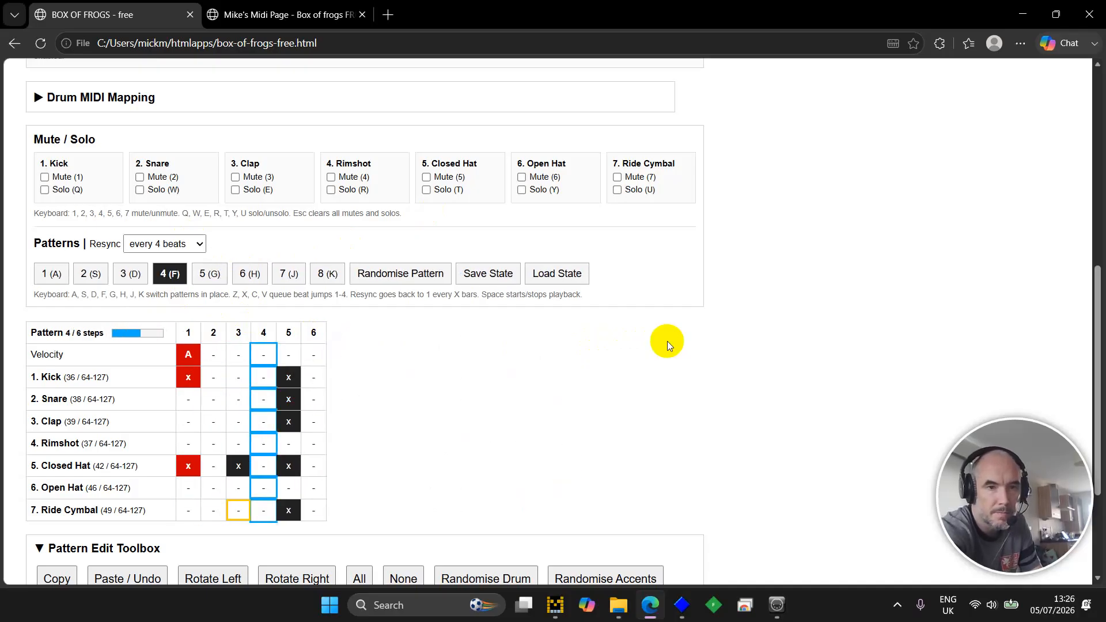
key("a")
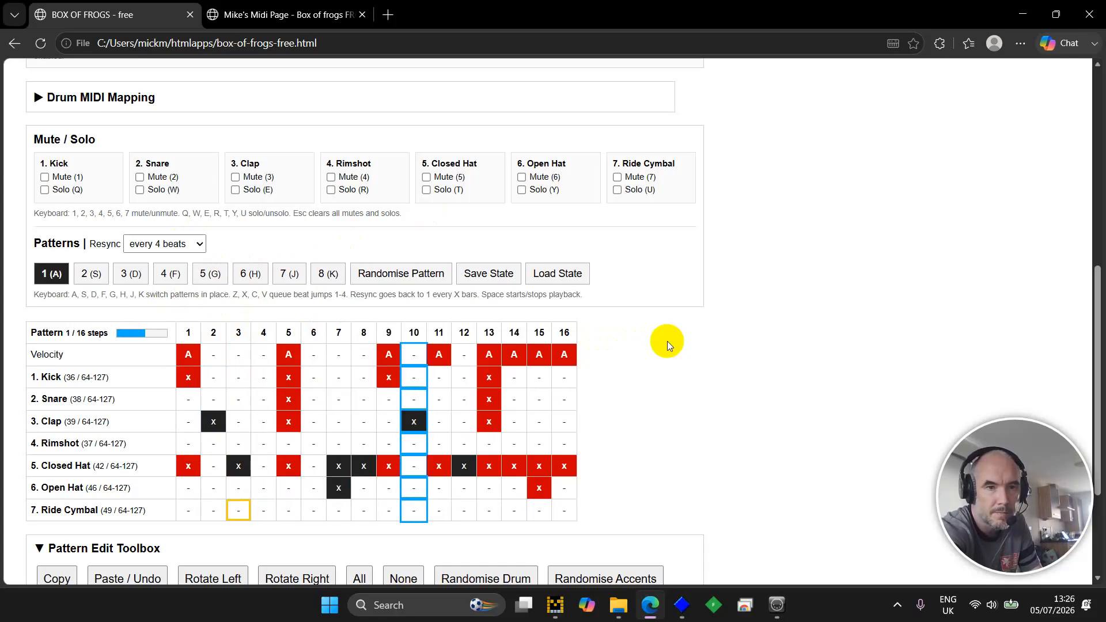
key("f")
key("a")
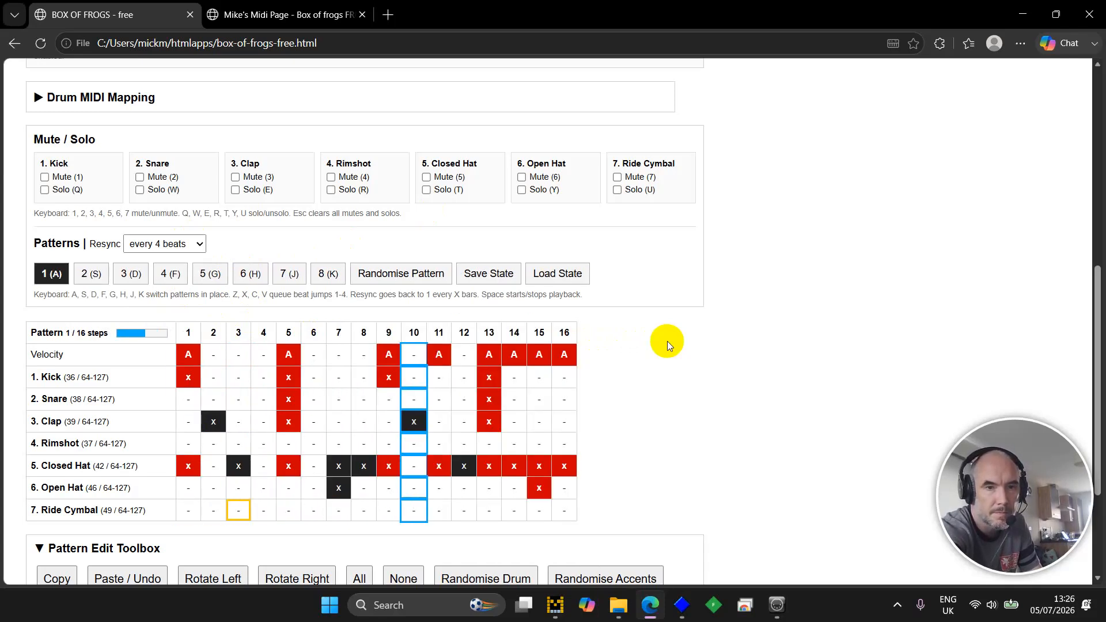
key("f")
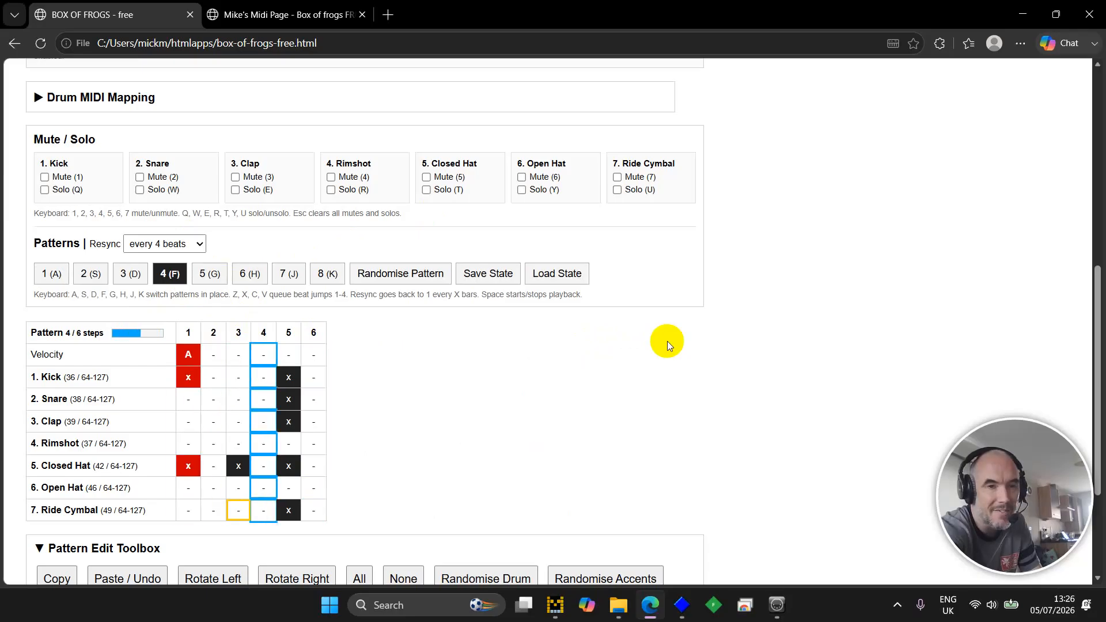
key("a")
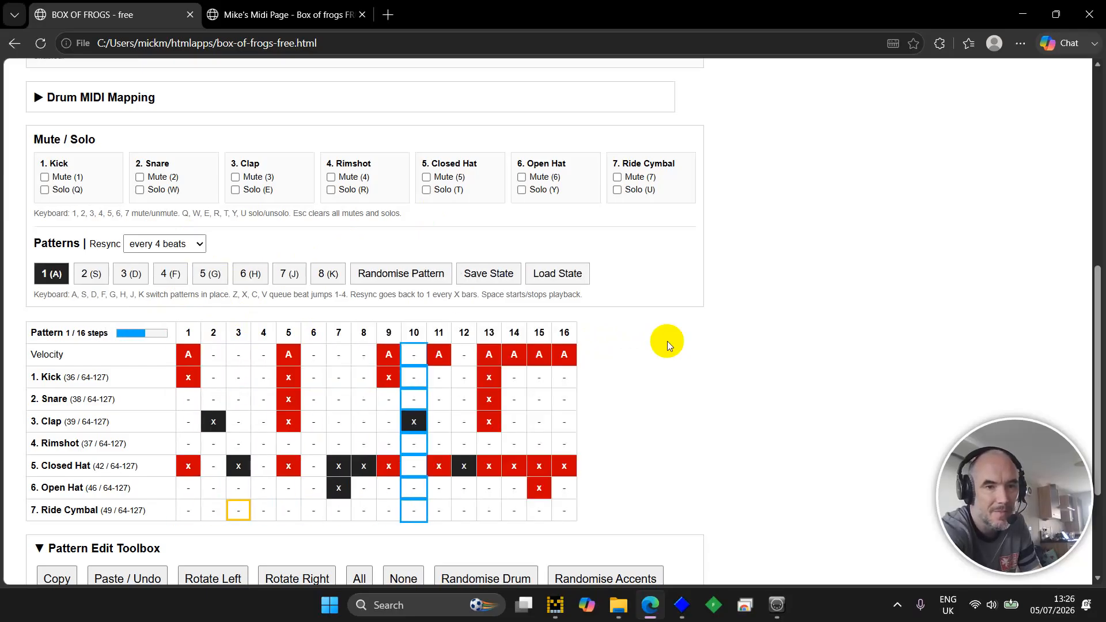
key("f")
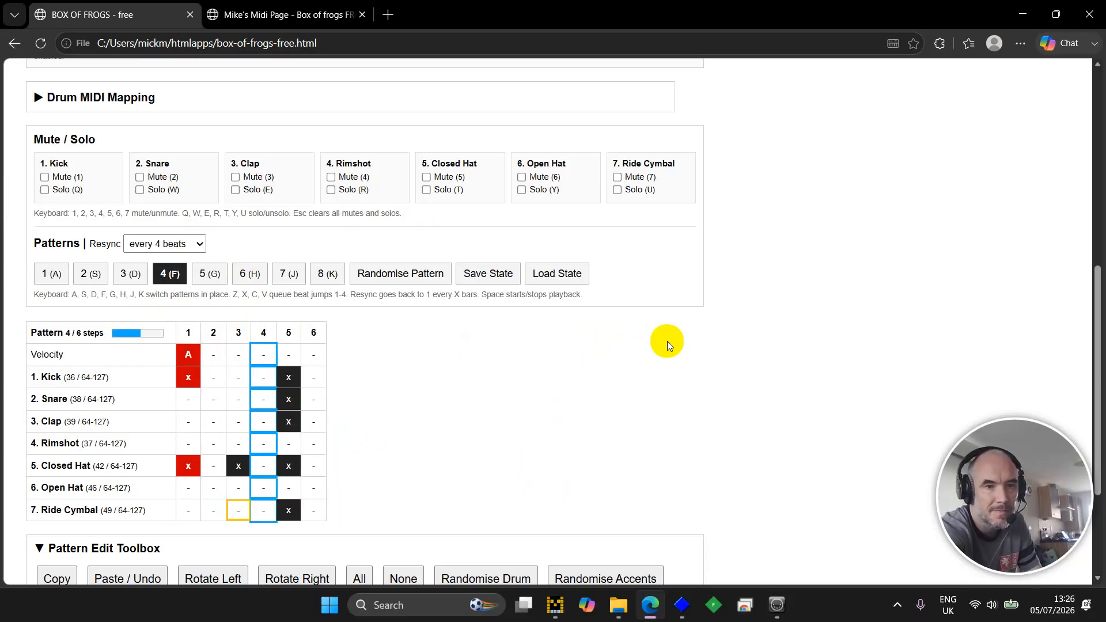
key("a")
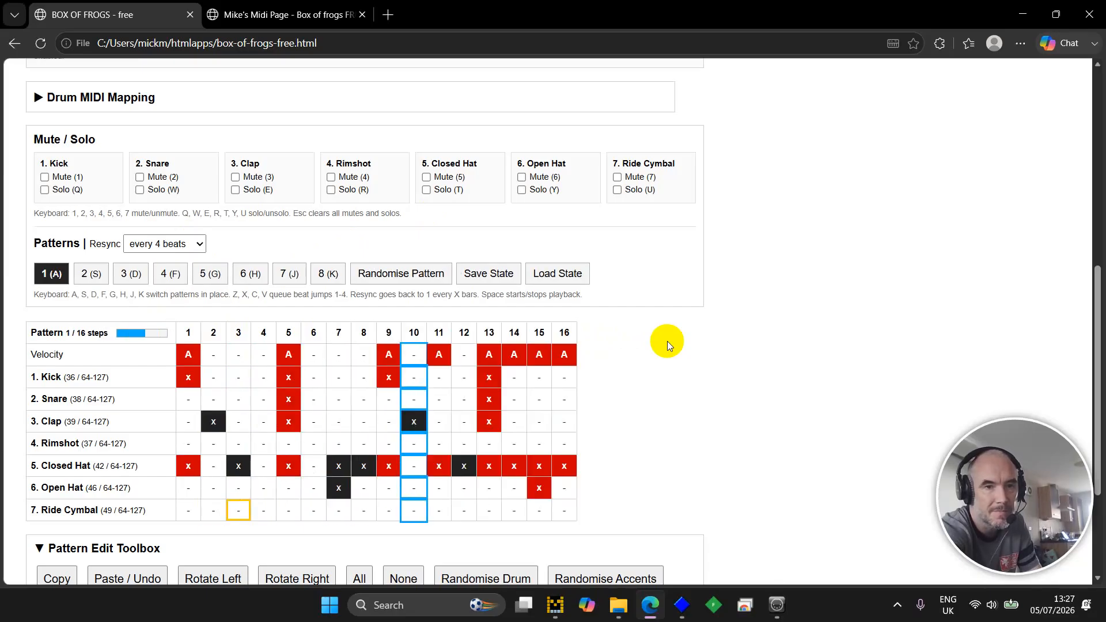
key("f")
key("a")
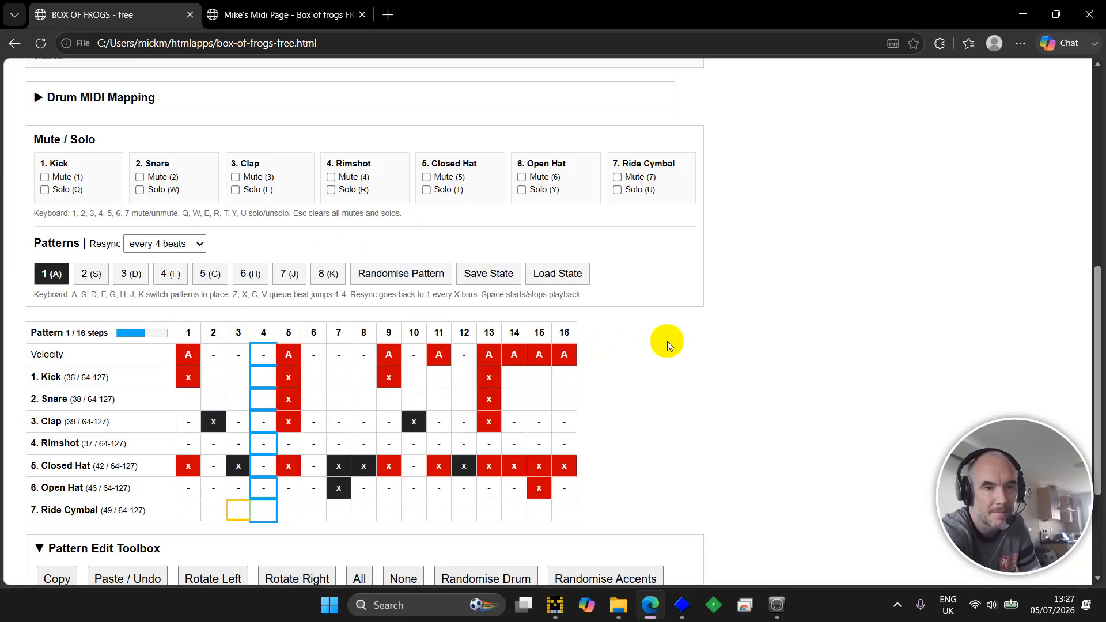
key("f")
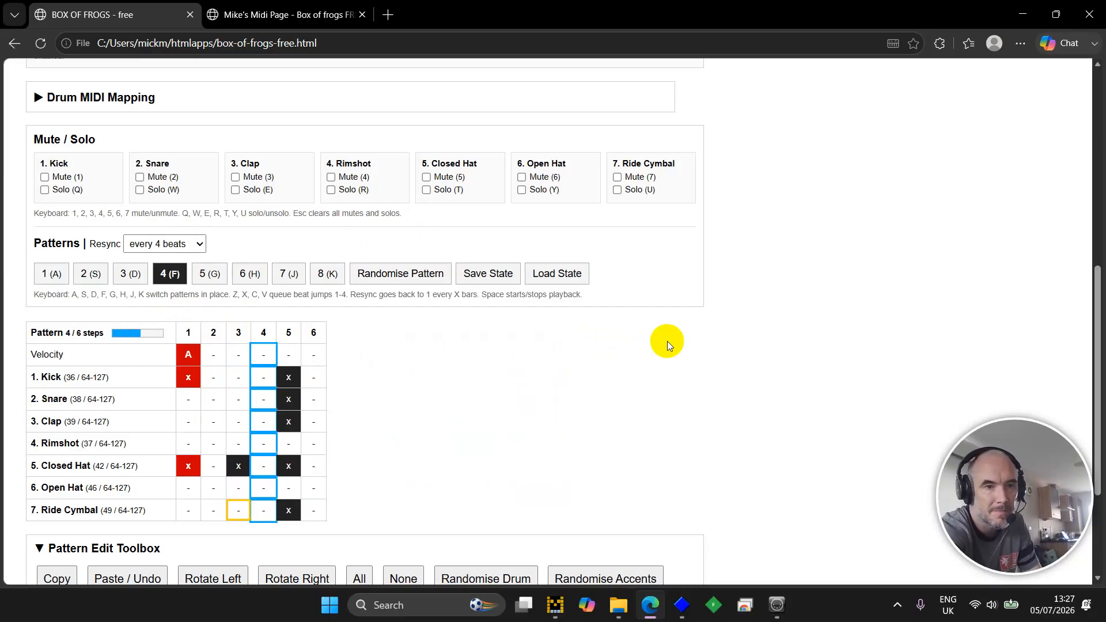
key("a")
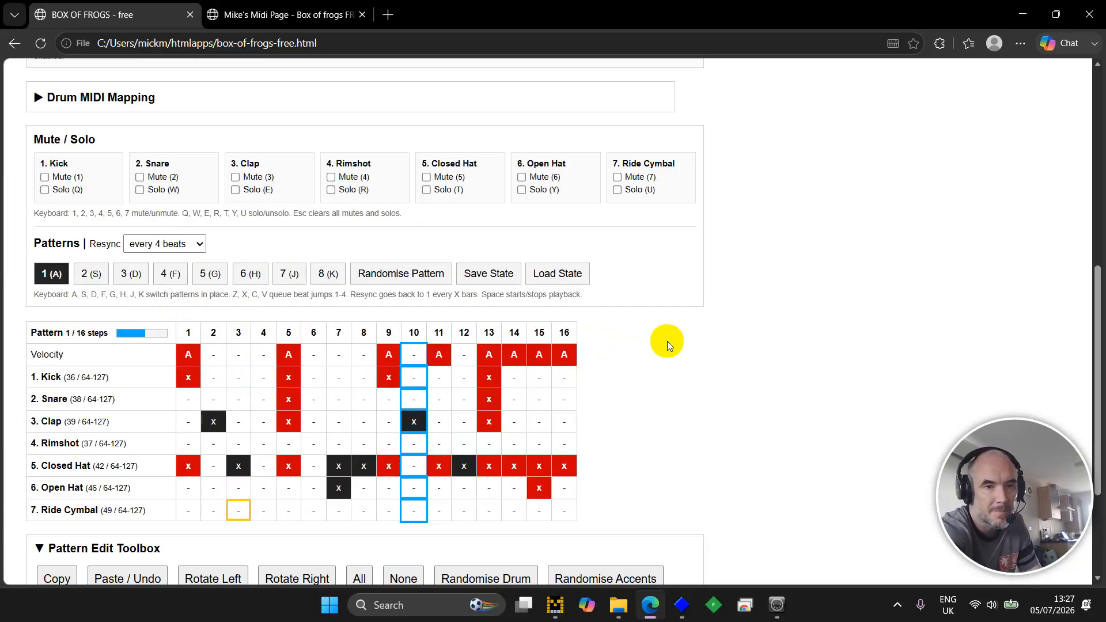
key("space")
Set the pattern entry mode to Free Running and close the configuration settings.
scroll(718, 323, "up", 2)
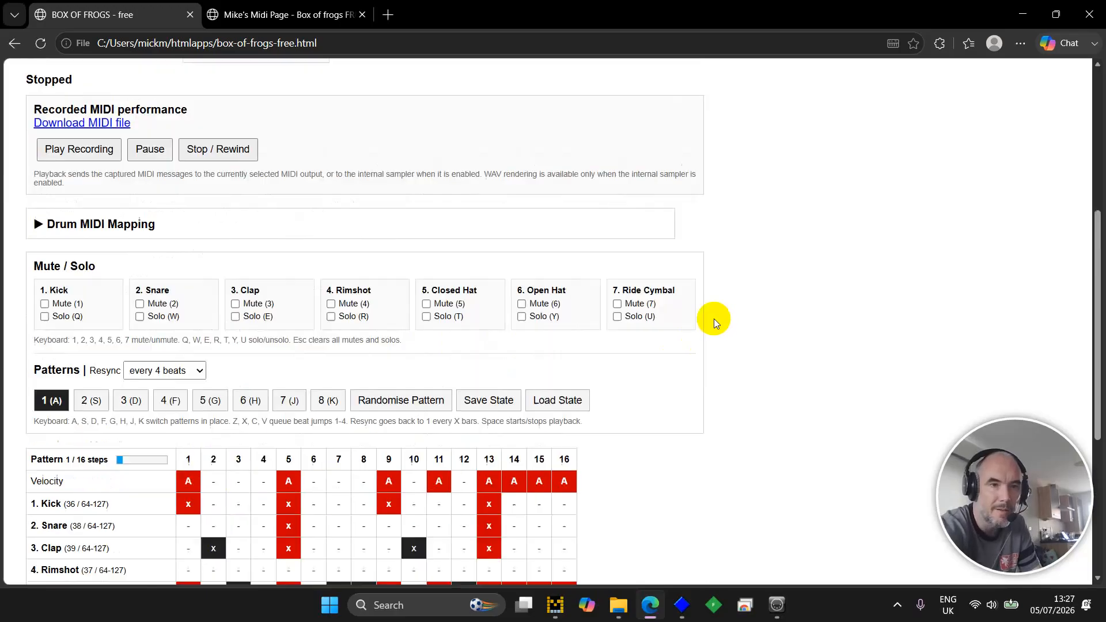
scroll(714, 319, "up", 5)
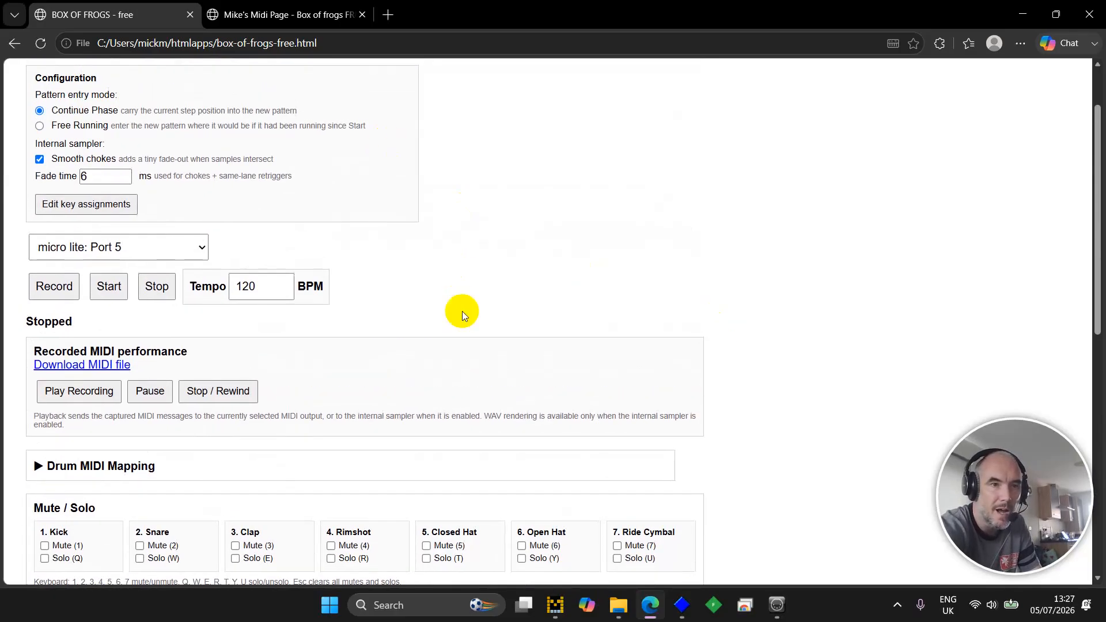
left_click(40, 126)
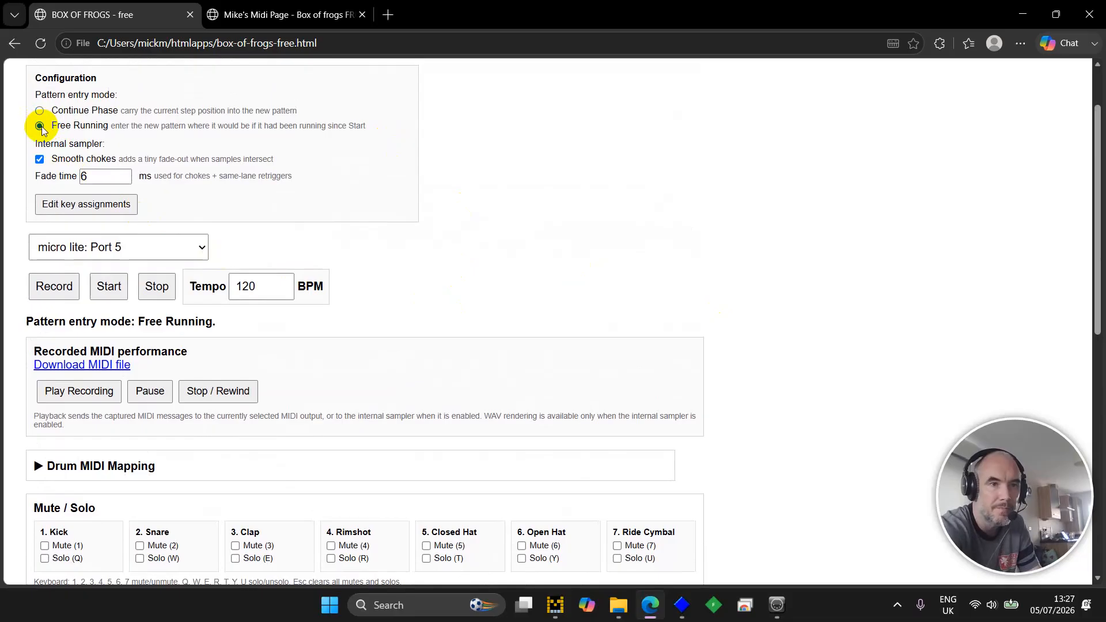
scroll(662, 203, "up", 2)
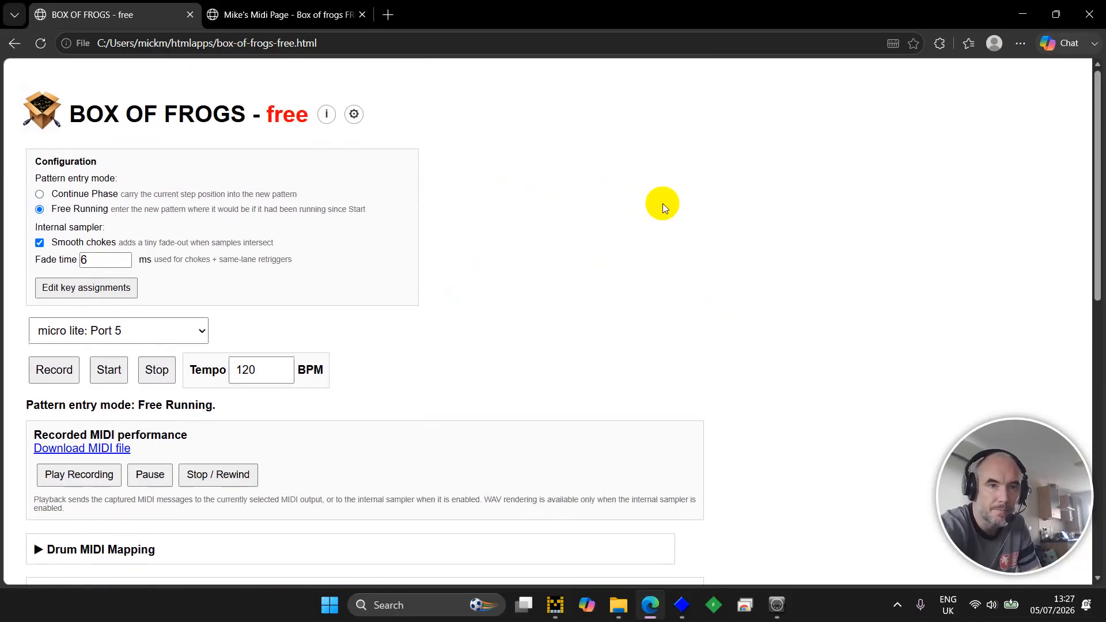
left_click(354, 114)
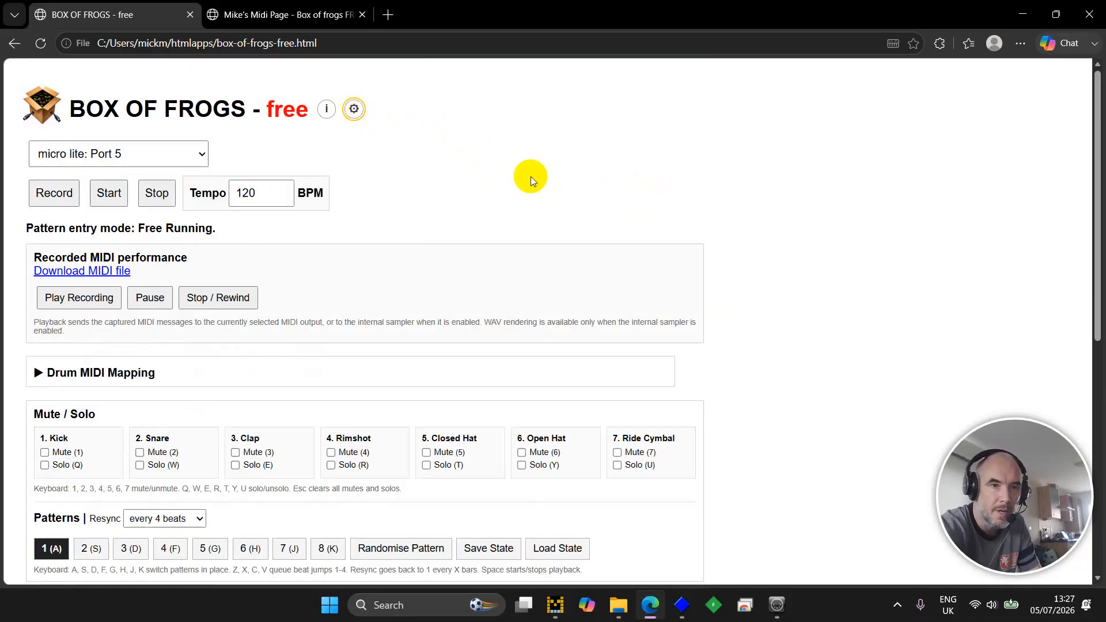
Review the drum MIDI mapping, mute/solo, pattern grid and Pattern Edit Toolbox sections of the sequencer.
scroll(574, 197, "down", 2)
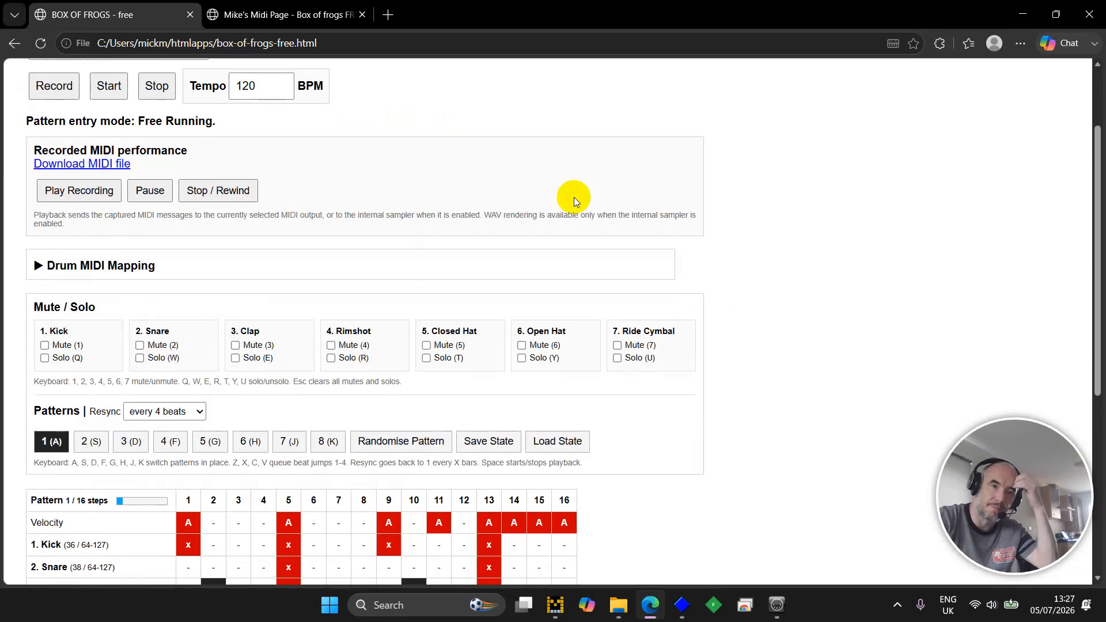
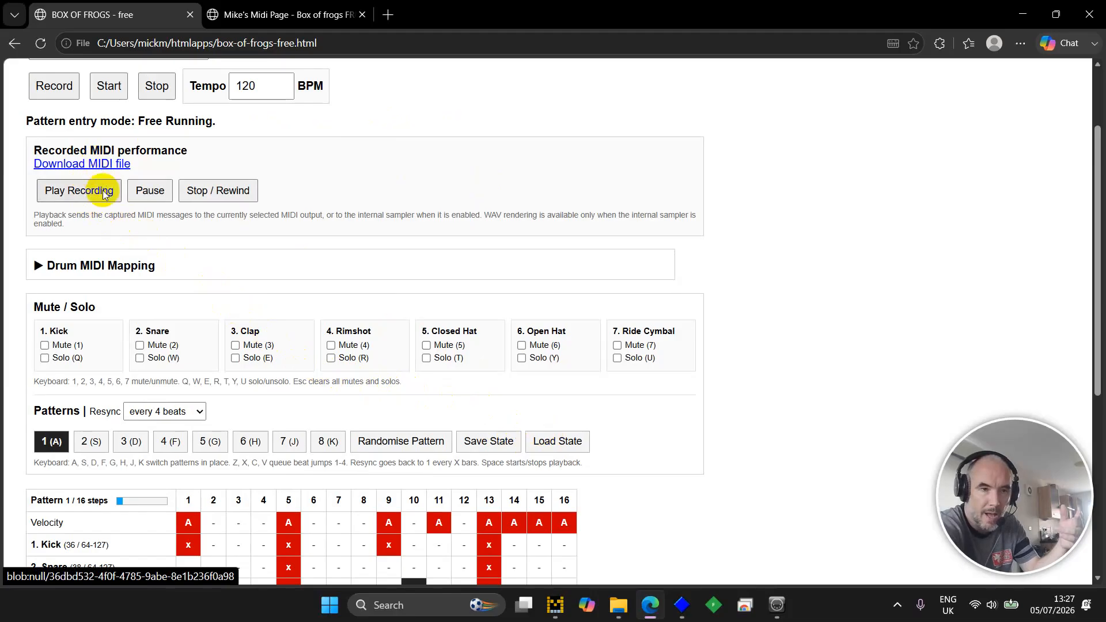
left_click(141, 268)
left_click(140, 266)
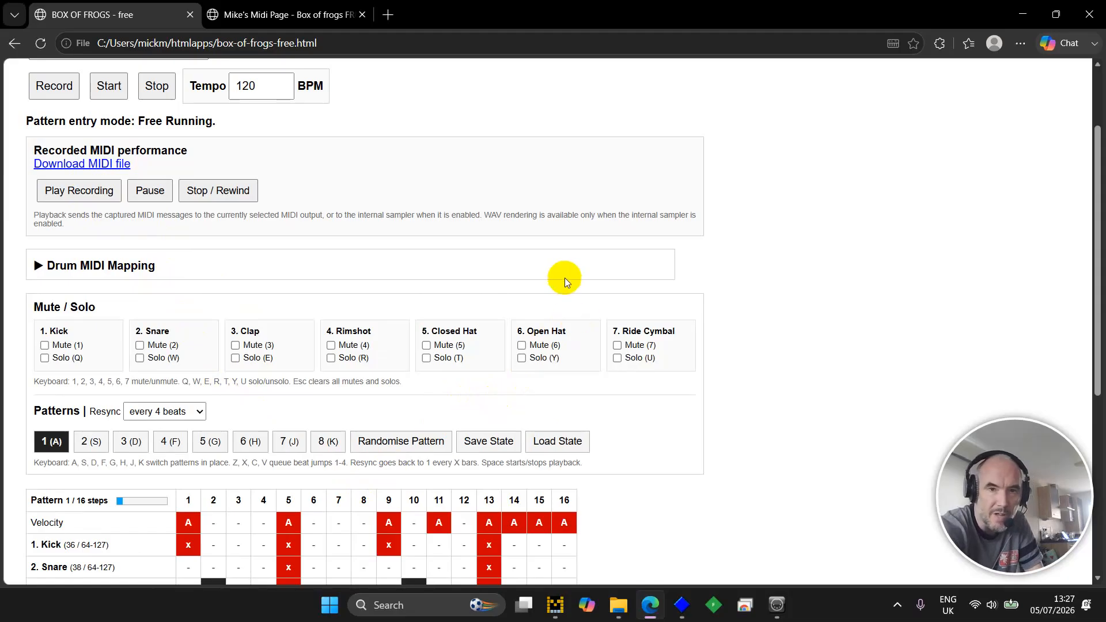
scroll(538, 270, "down", 3)
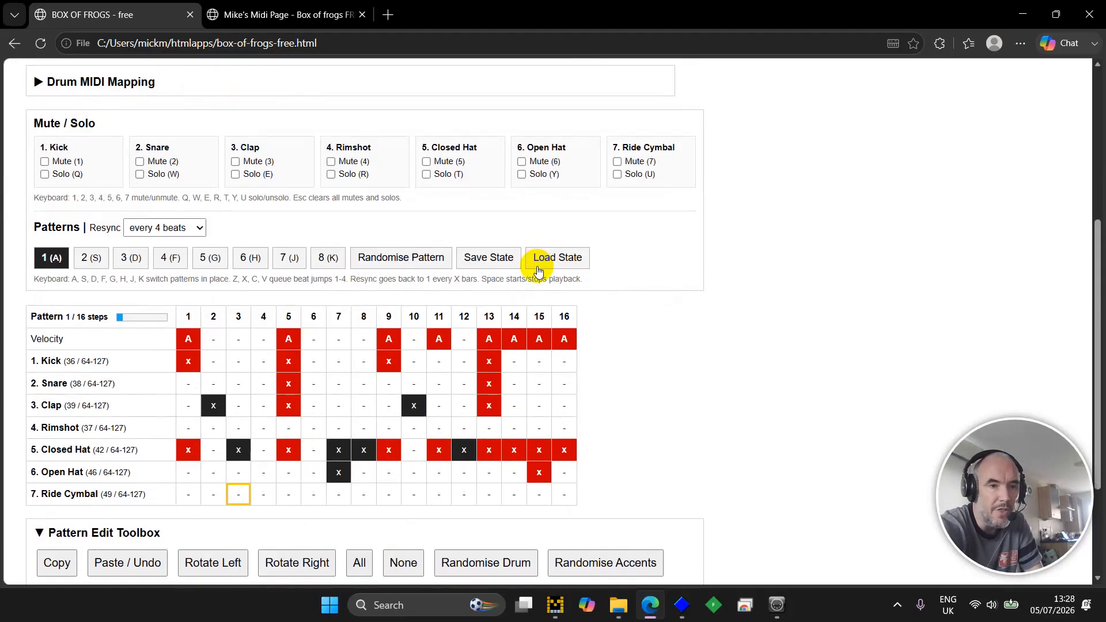
scroll(537, 271, "down", 3)
scroll(537, 270, "up", 4)
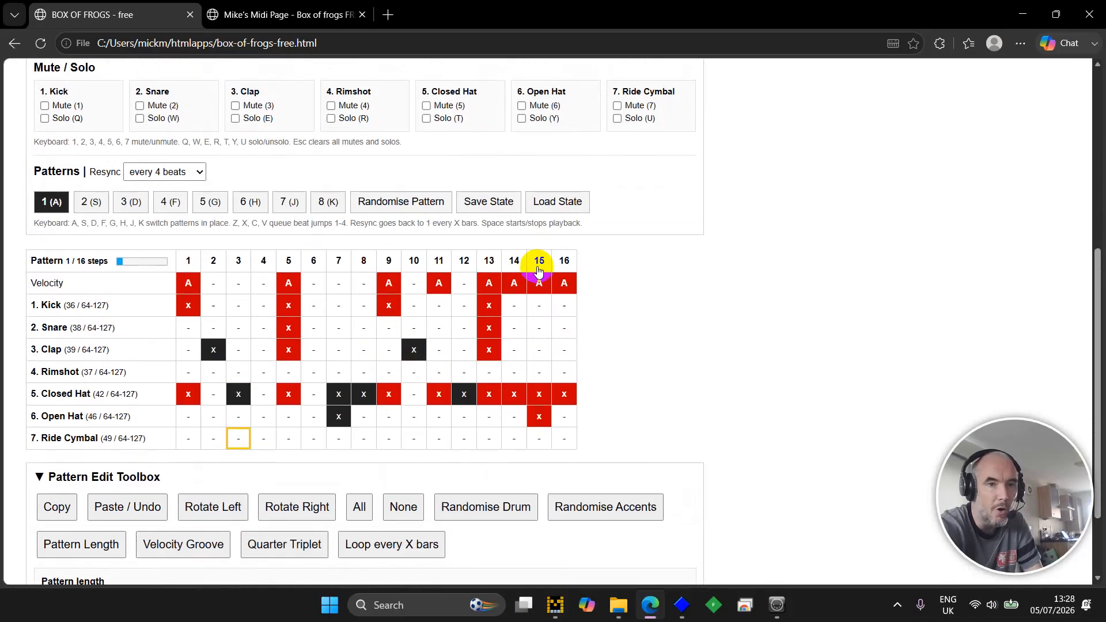
scroll(537, 270, "up", 3)
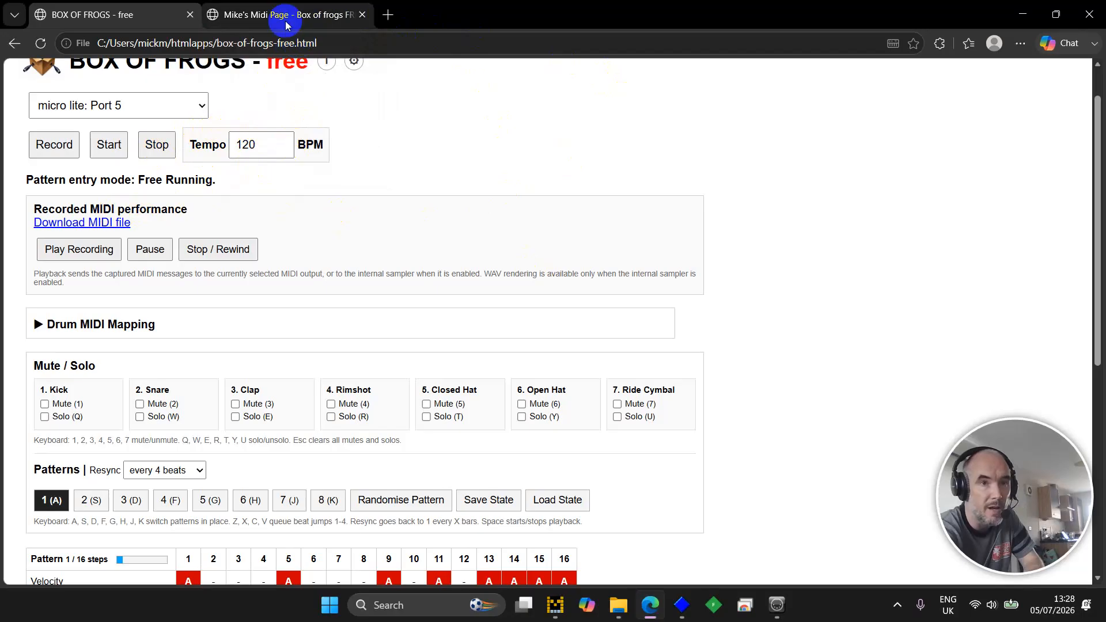
Switch to the web page about the Box of Frogs free version and read the BOFF 1.5b audio engine section.
mouse_move(278, 17)
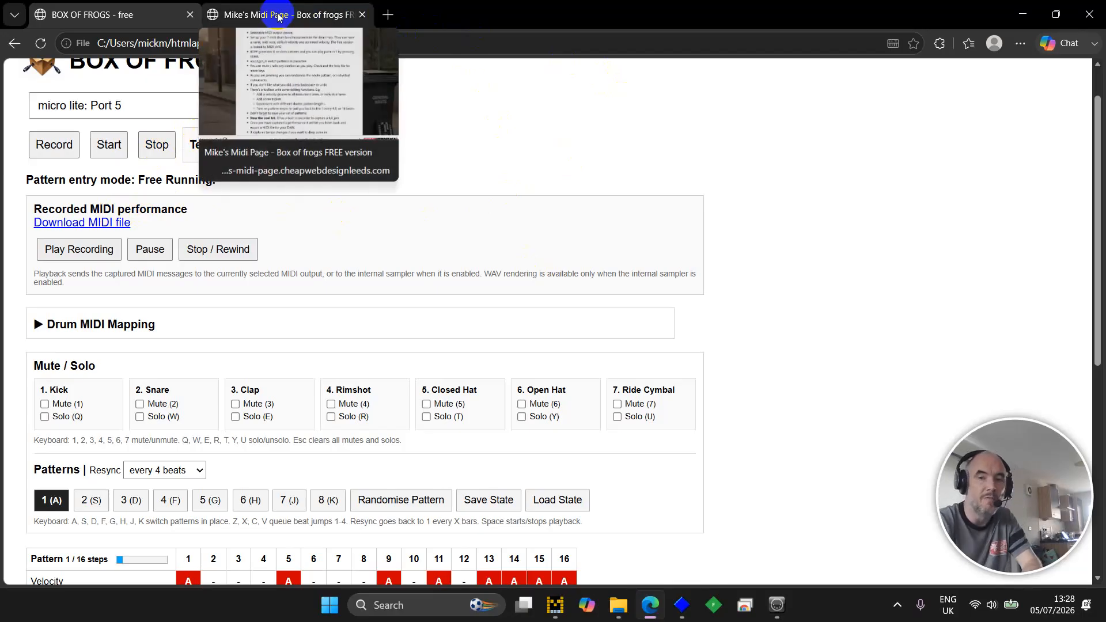
left_click(279, 16)
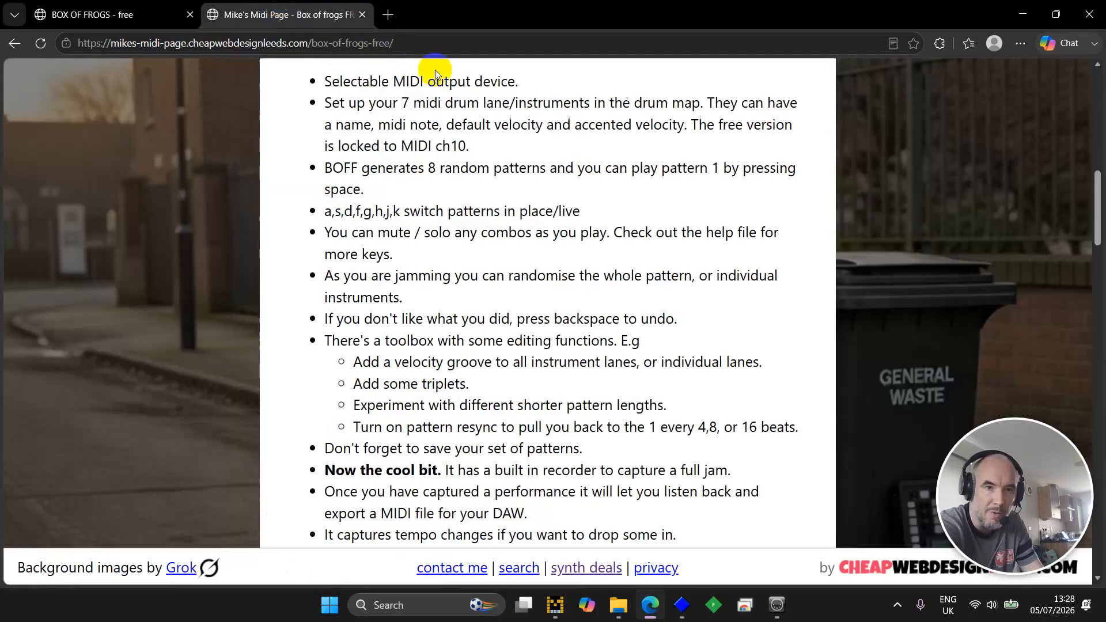
scroll(435, 70, "up", 8)
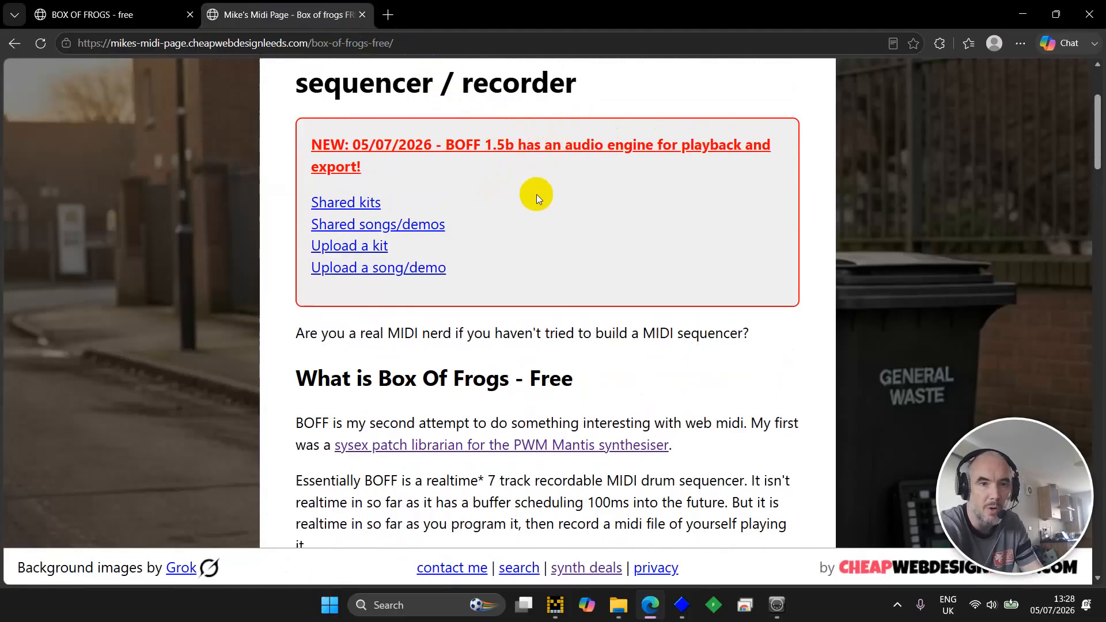
scroll(537, 199, "down", 15)
scroll(537, 199, "down", 10)
scroll(537, 195, "down", 11)
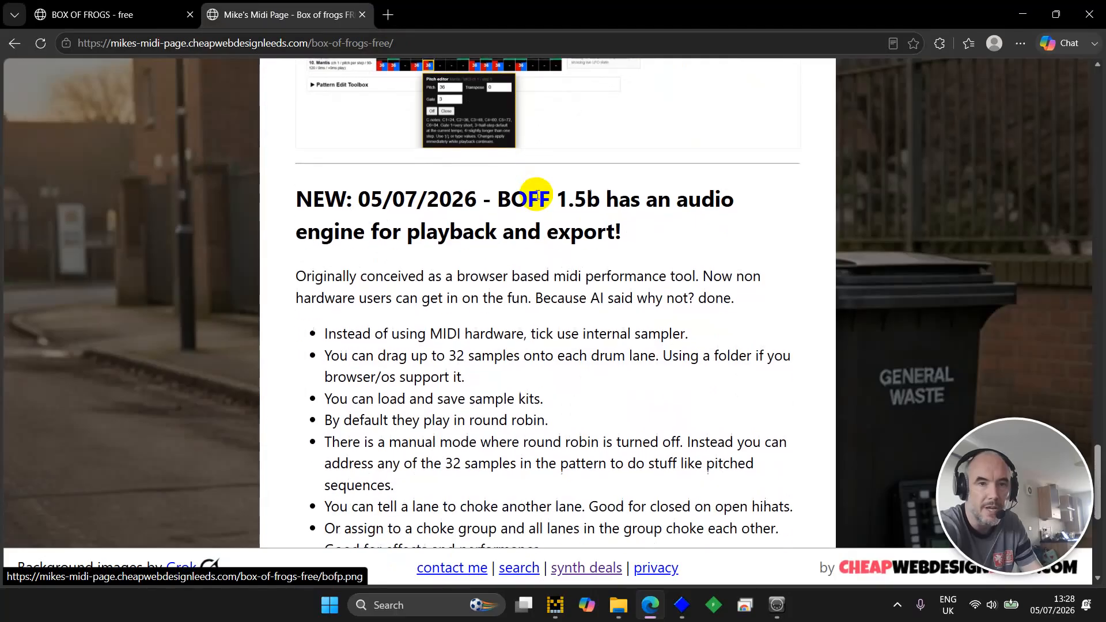
scroll(537, 195, "down", 2)
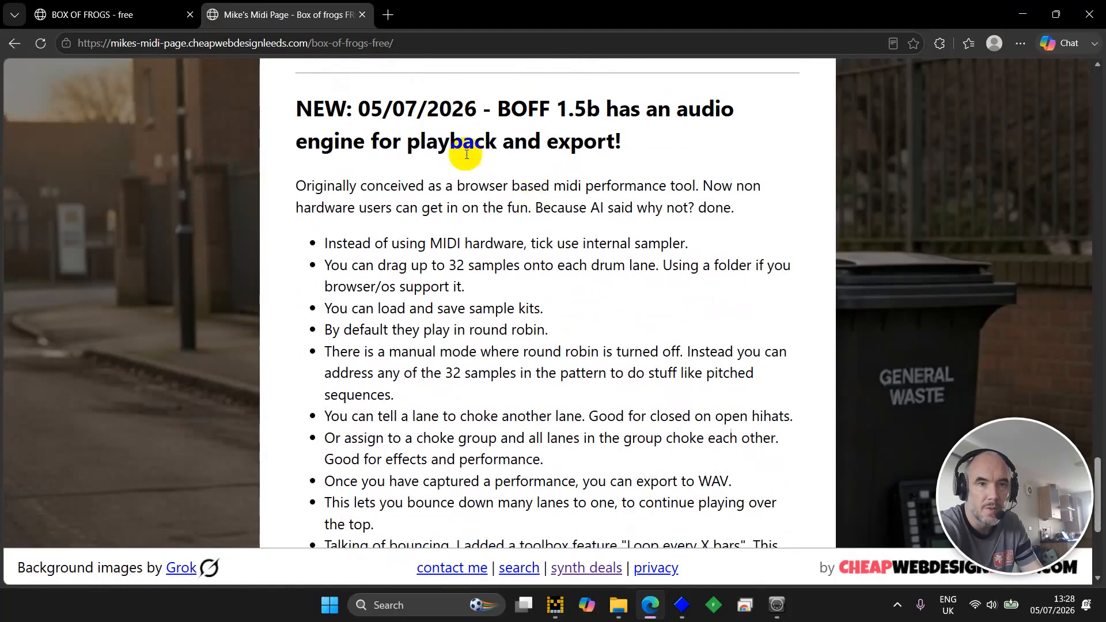
Return to the sequencer page, expand the Drum MIDI Mapping section and enable the internal sampler instead of MIDI output.
left_click(108, 19)
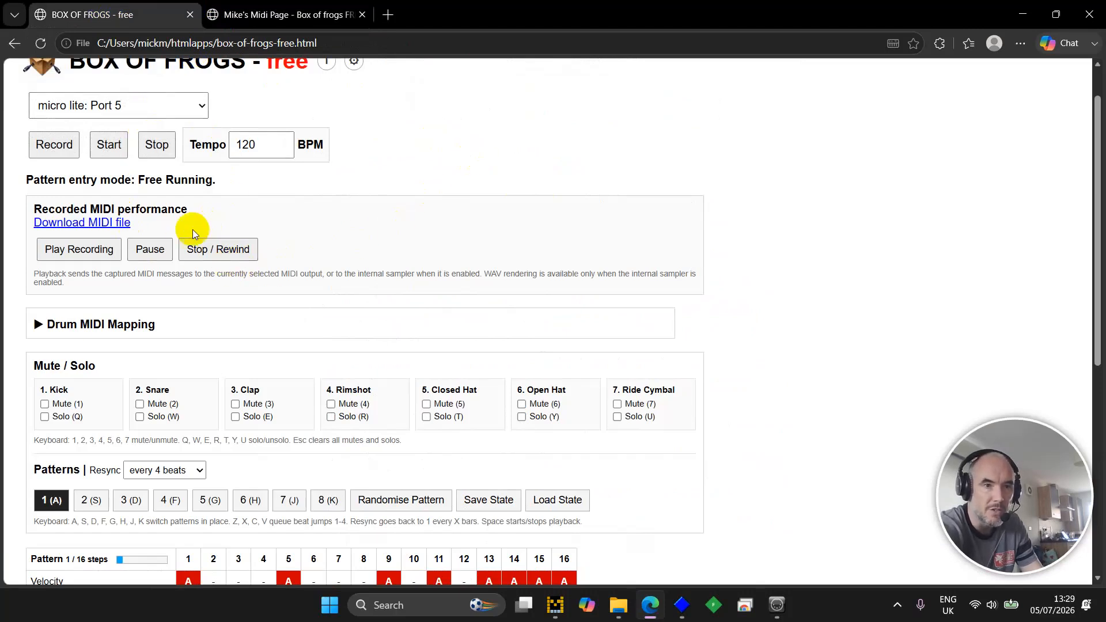
left_click(139, 320)
scroll(190, 310, "down", 2)
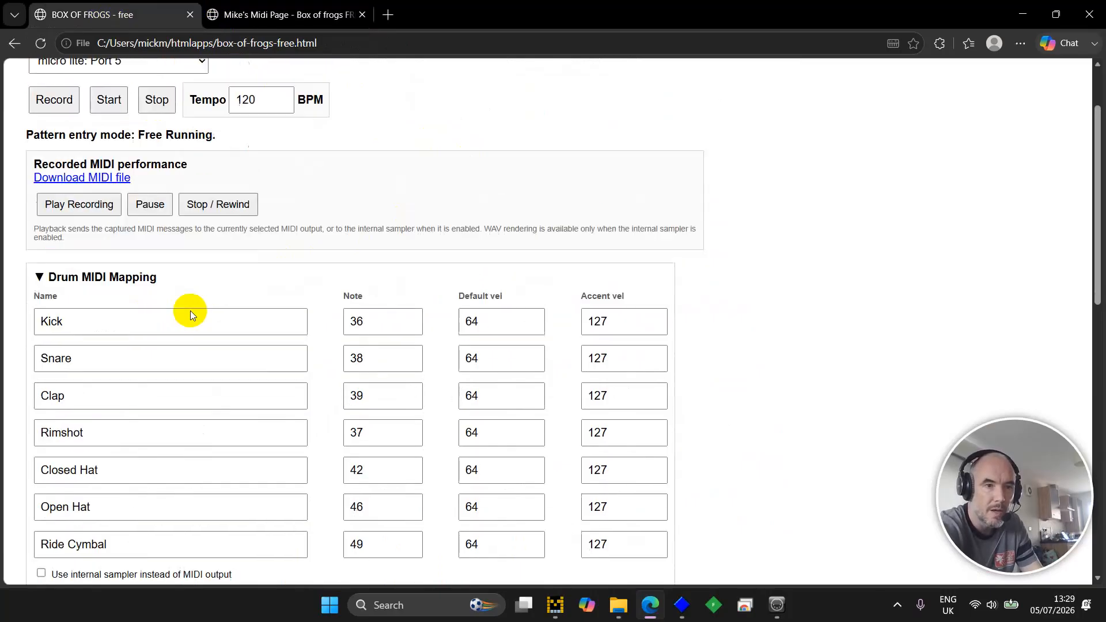
scroll(190, 310, "down", 1)
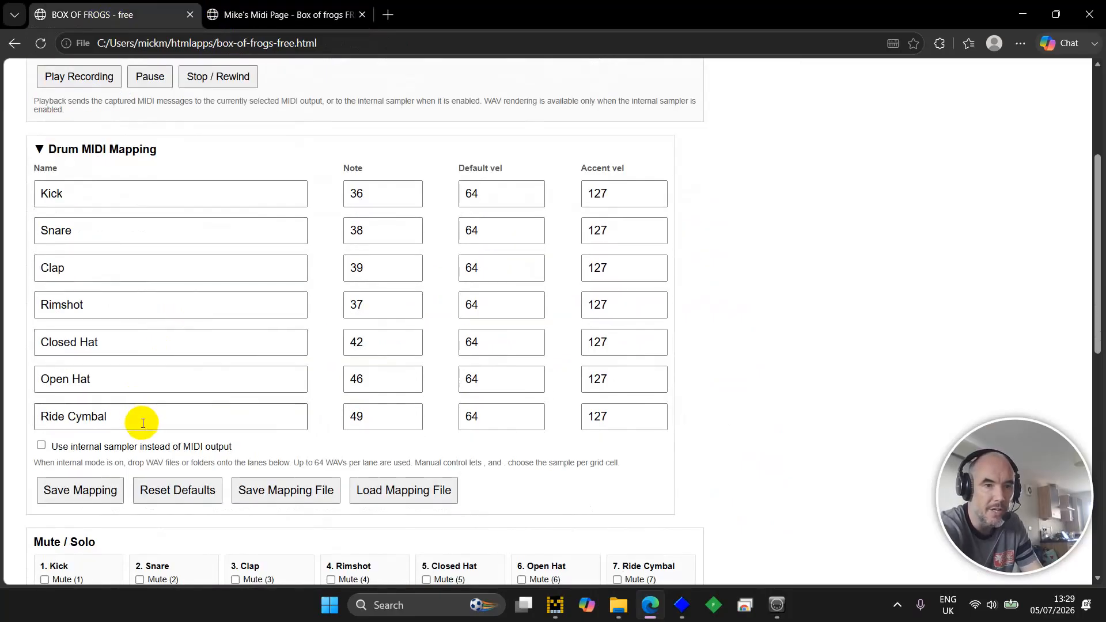
left_click(167, 450)
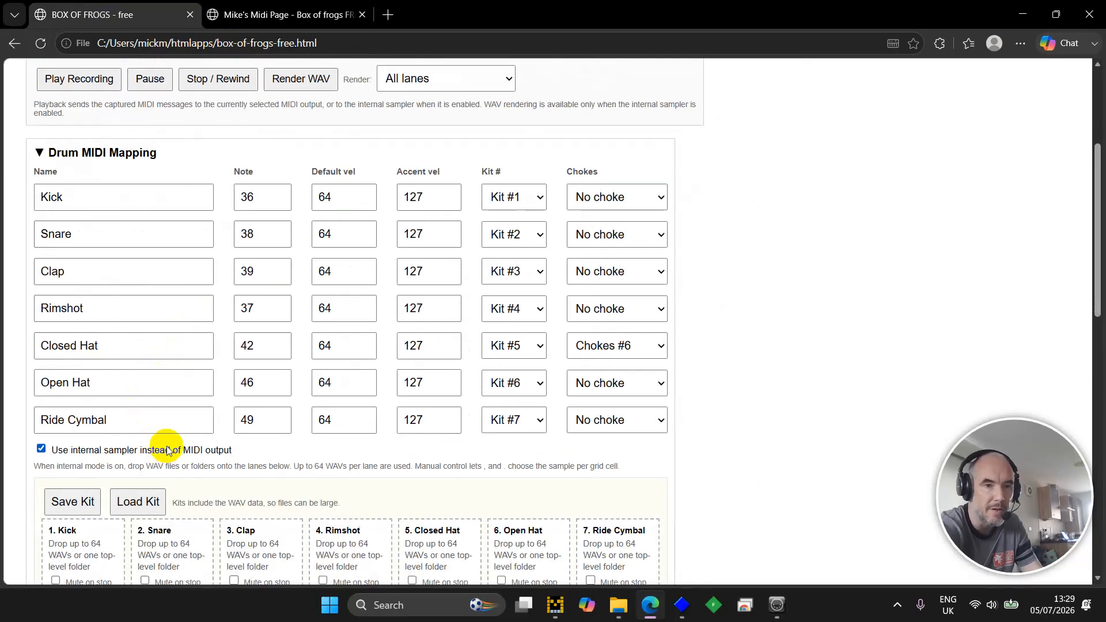
scroll(219, 424, "down", 4)
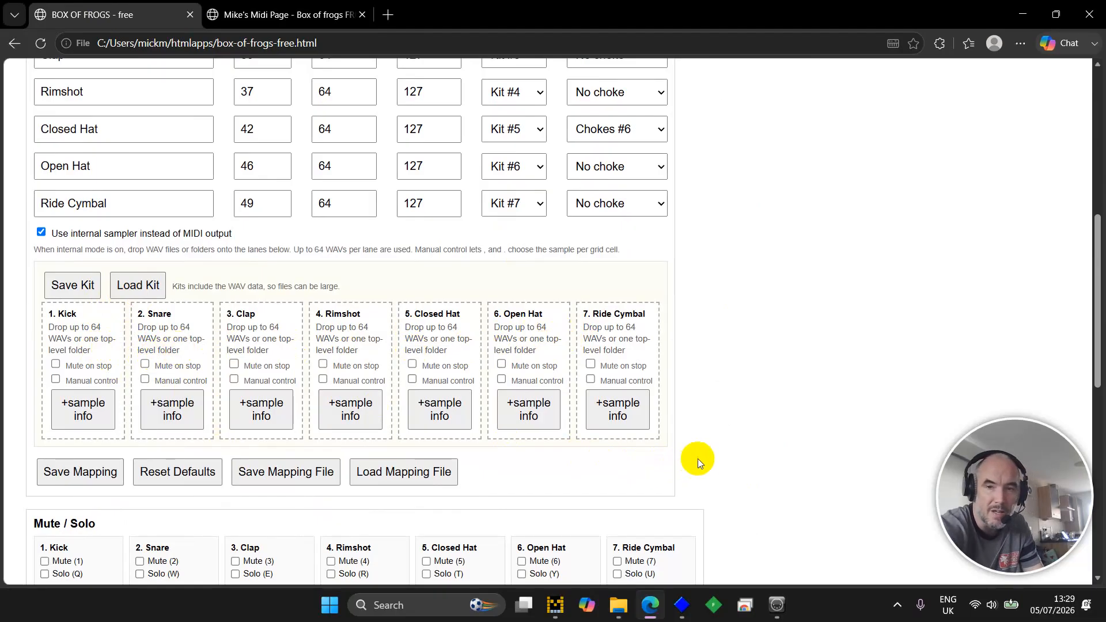
Play pattern 1 through the internal sampler before loading any samples, and stop playback.
scroll(700, 459, "down", 4)
scroll(712, 438, "down", 1)
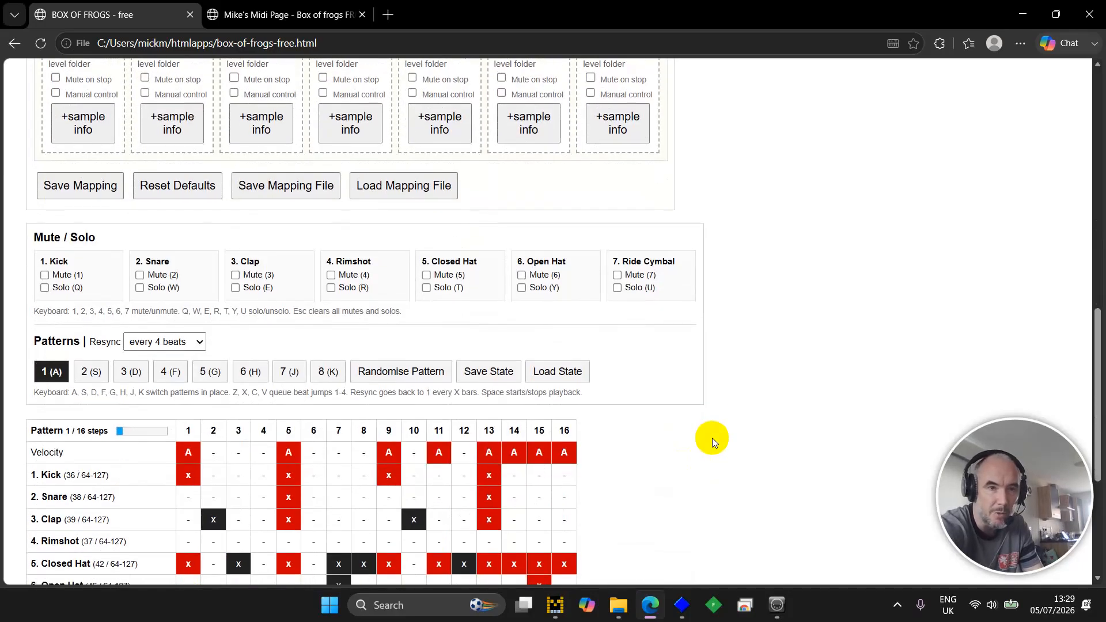
key("space")
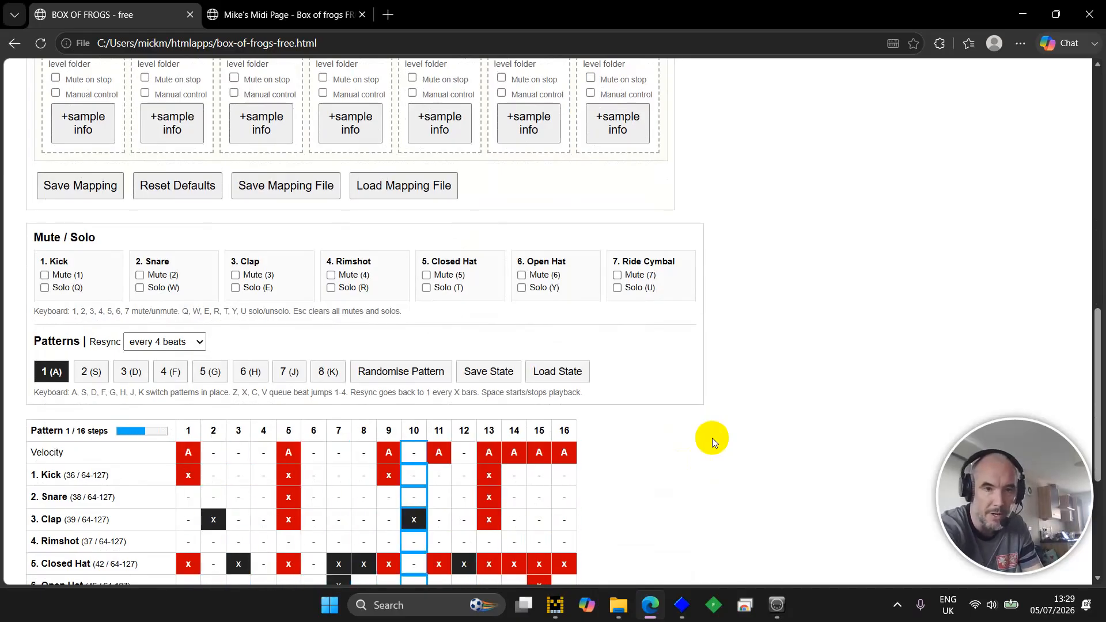
key("space")
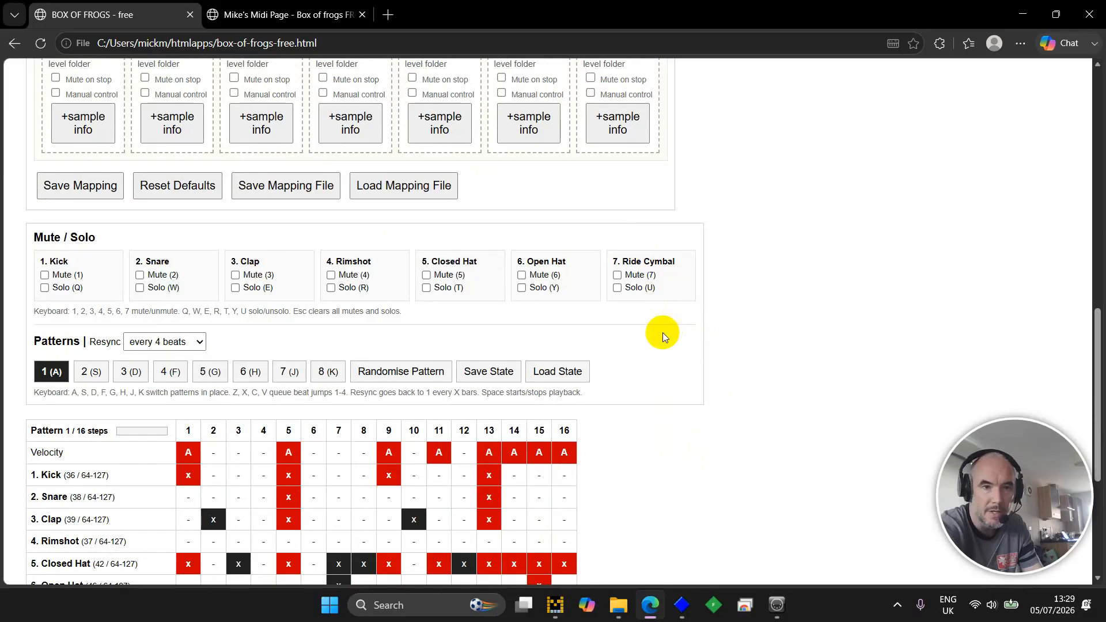
Switch to File Explorer, open the nested LonDonsen_Moore_TR808_Kit folder and narrow the window so the sequencer shows beside it.
left_click(618, 605)
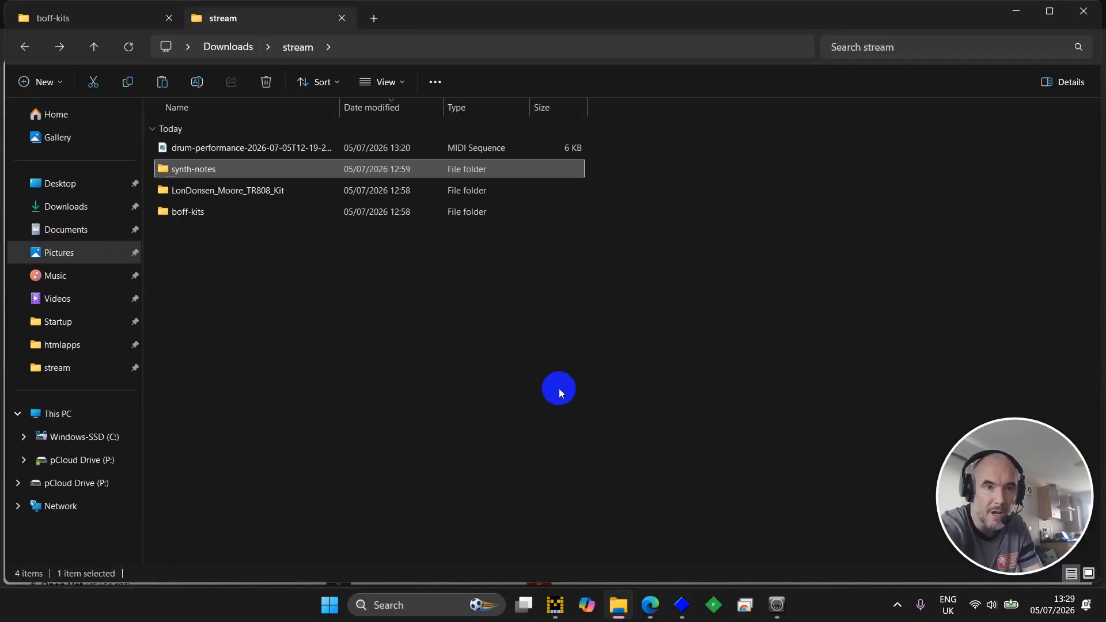
double_click(233, 191)
double_click(230, 153)
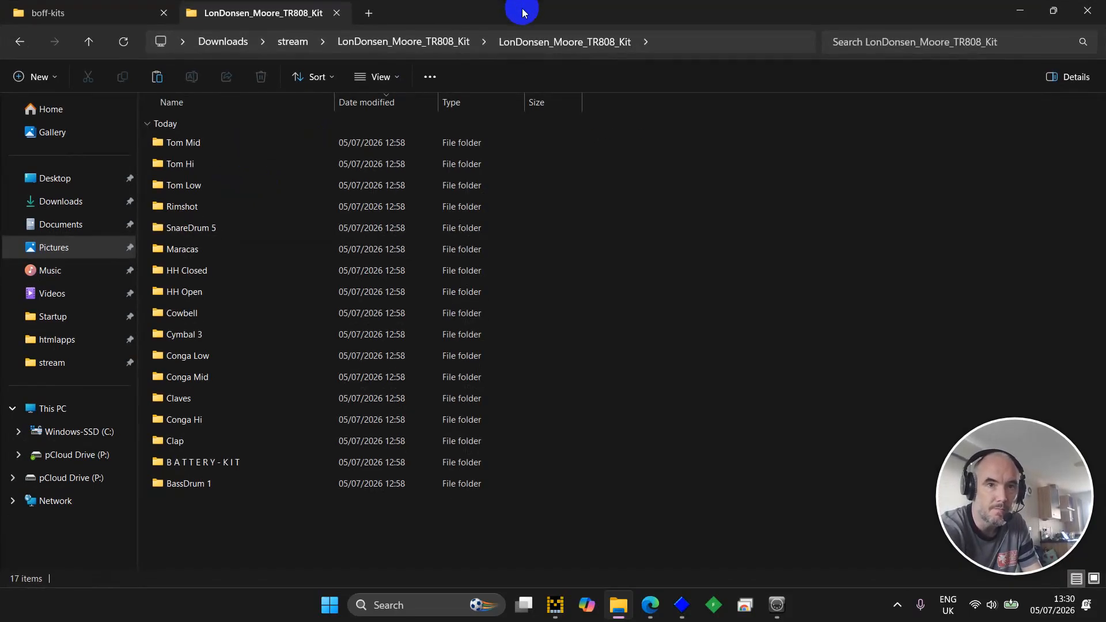
left_click_drag(5, 212, 780, 104)
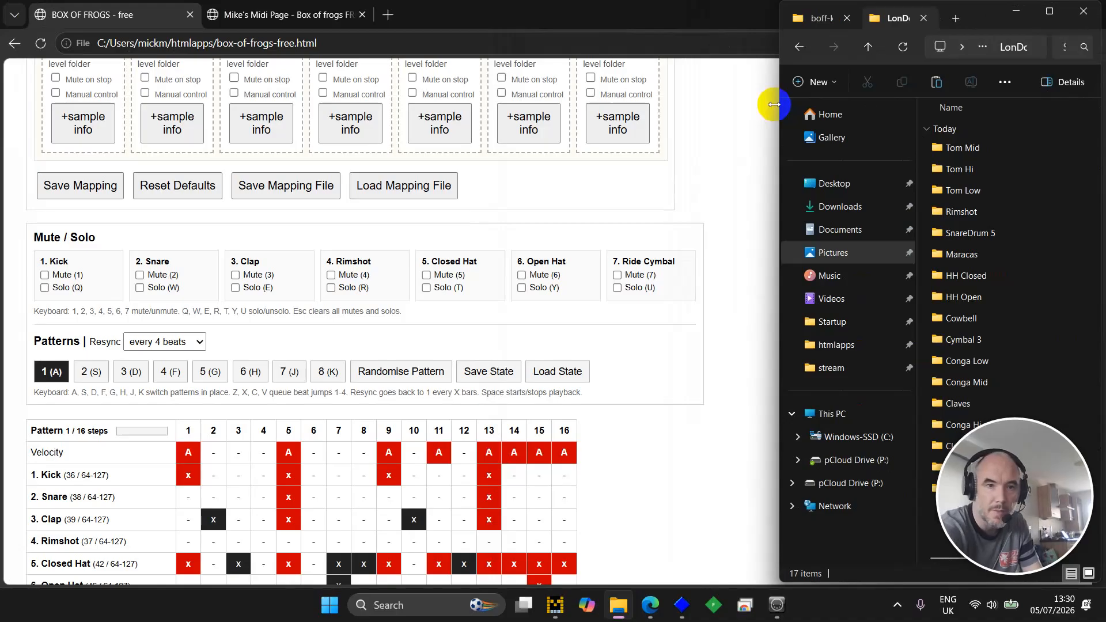
Load the BassDrum 1 folder into the Kick sample lane, then view and collapse the lane's sample order.
scroll(298, 224, "up", 2)
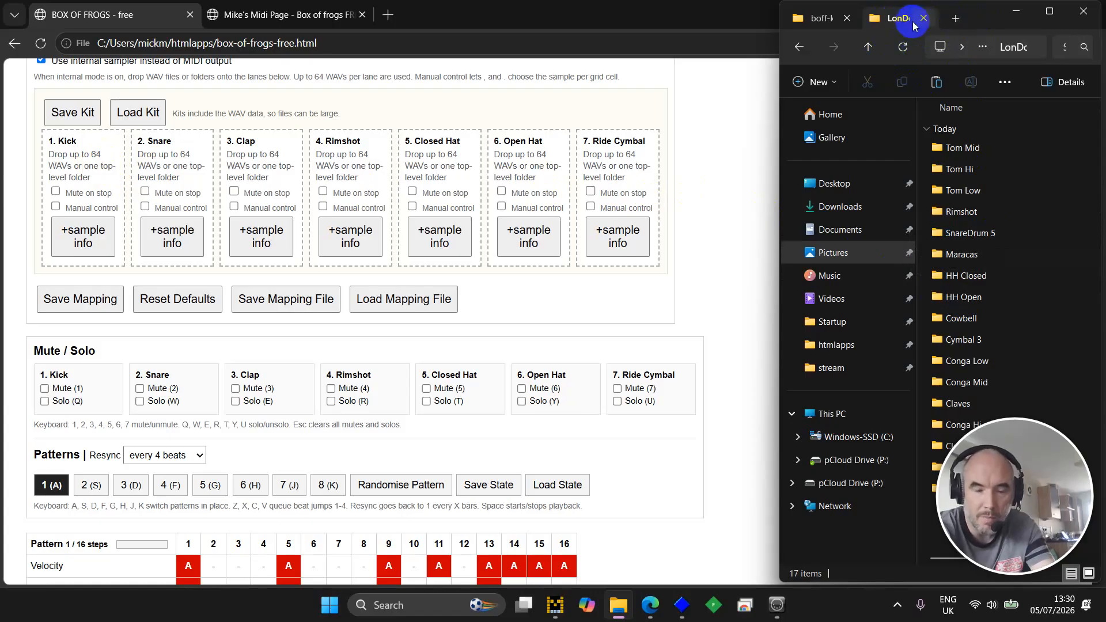
left_click_drag(987, 15, 896, 14)
left_click(846, 444)
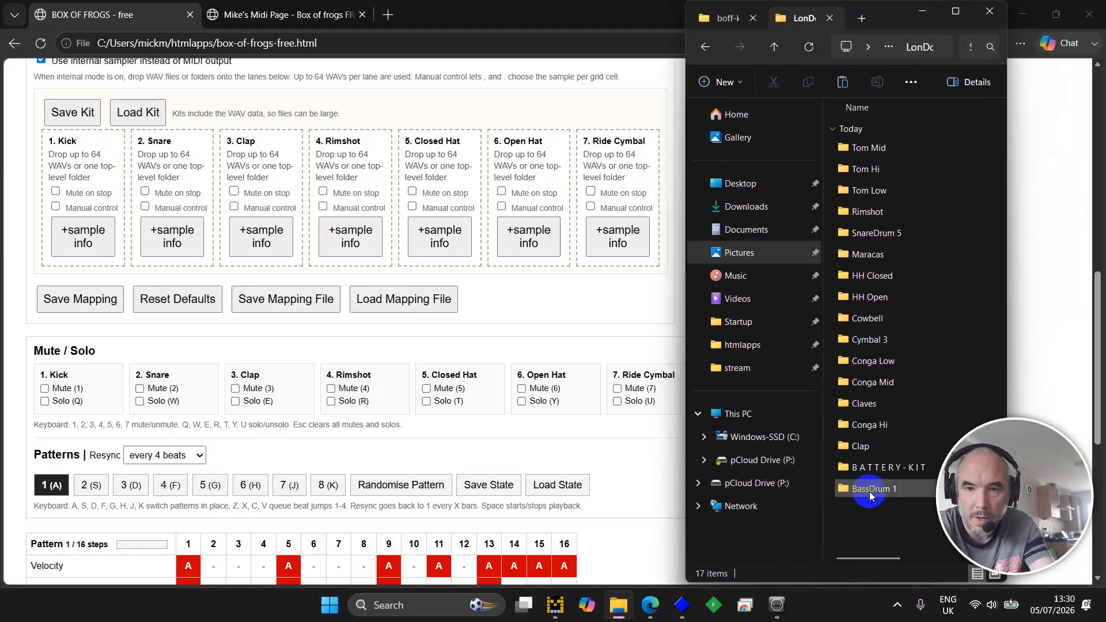
left_click_drag(868, 495, 64, 165)
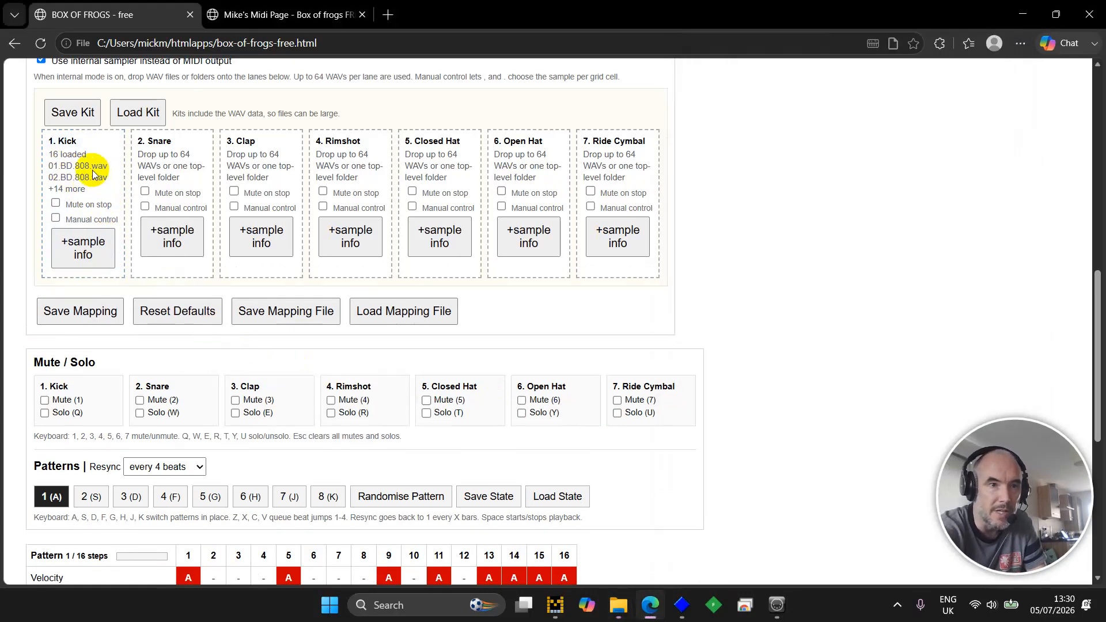
left_click(92, 253)
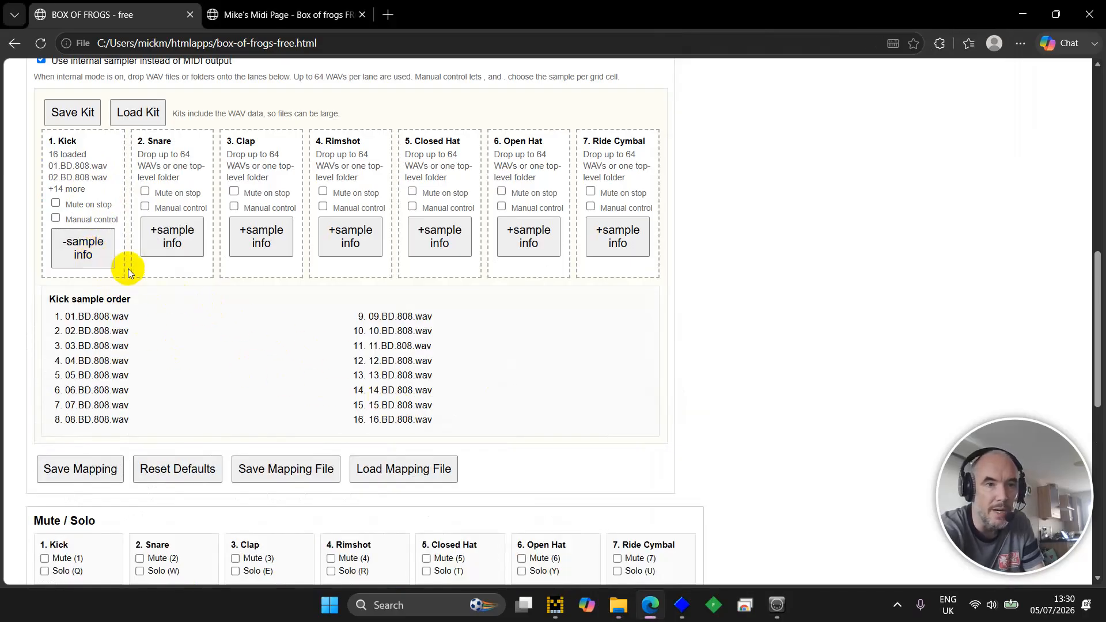
left_click(95, 258)
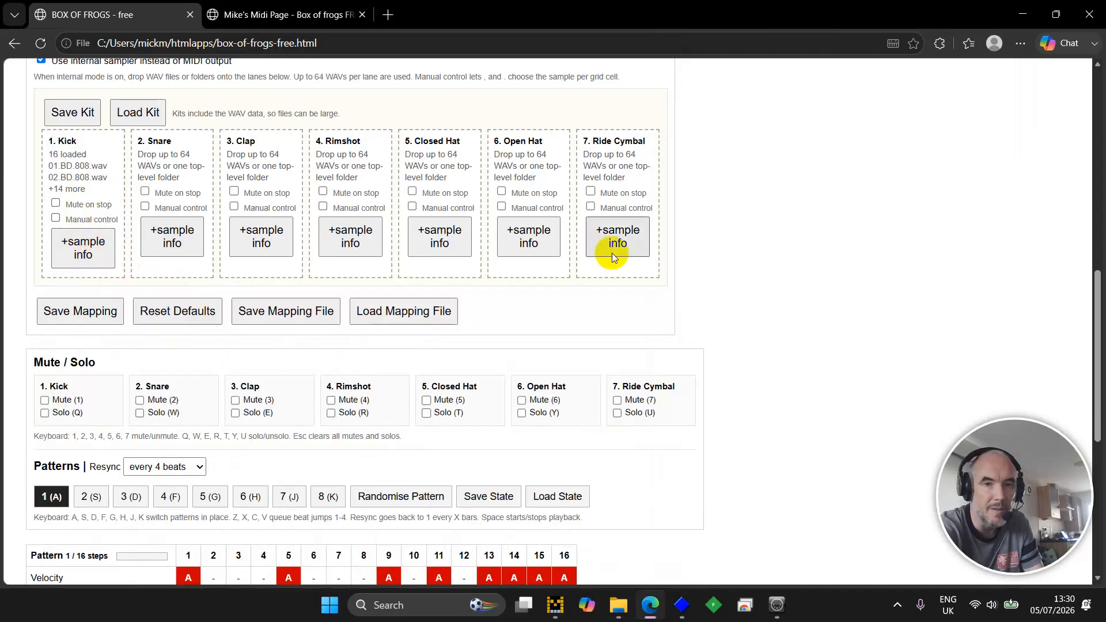
Play pattern 1, move the grid cursor up to the Kick row, randomise that drum and stop playback.
scroll(759, 256, "down", 3)
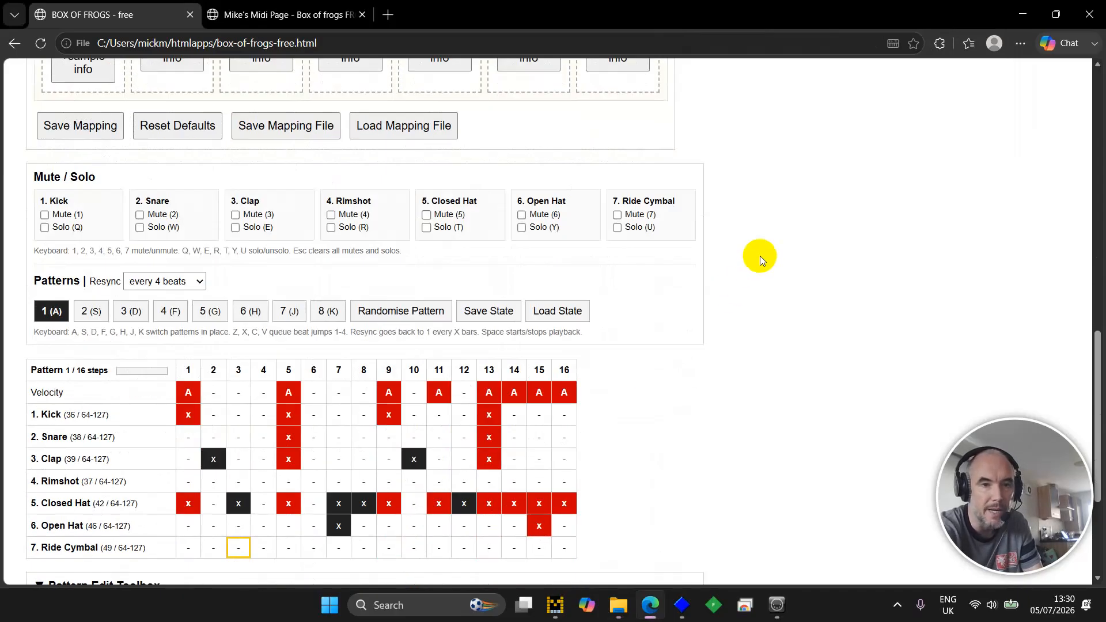
key("space")
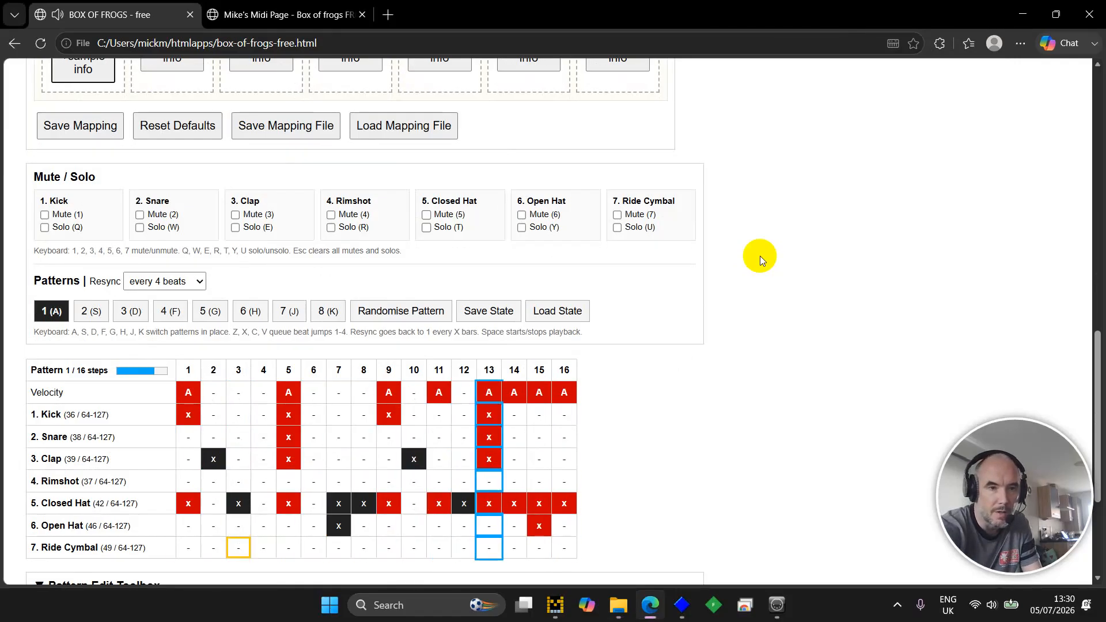
key("Up")
key("Up")
key("Up")
key("Up")
key("Up")
key("Up")
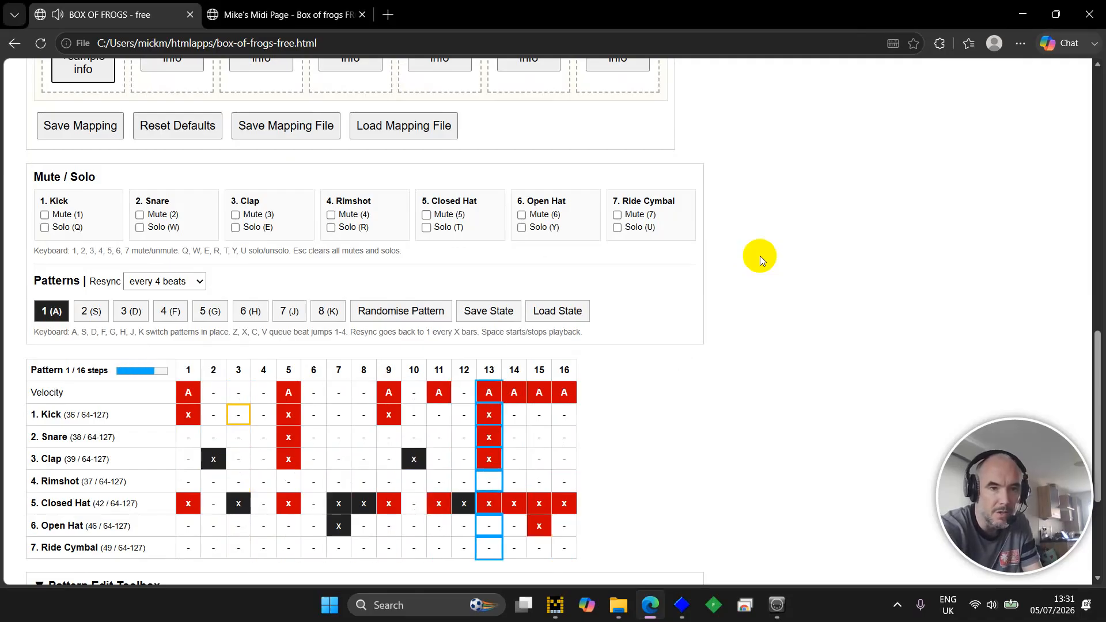
key("shift+r")
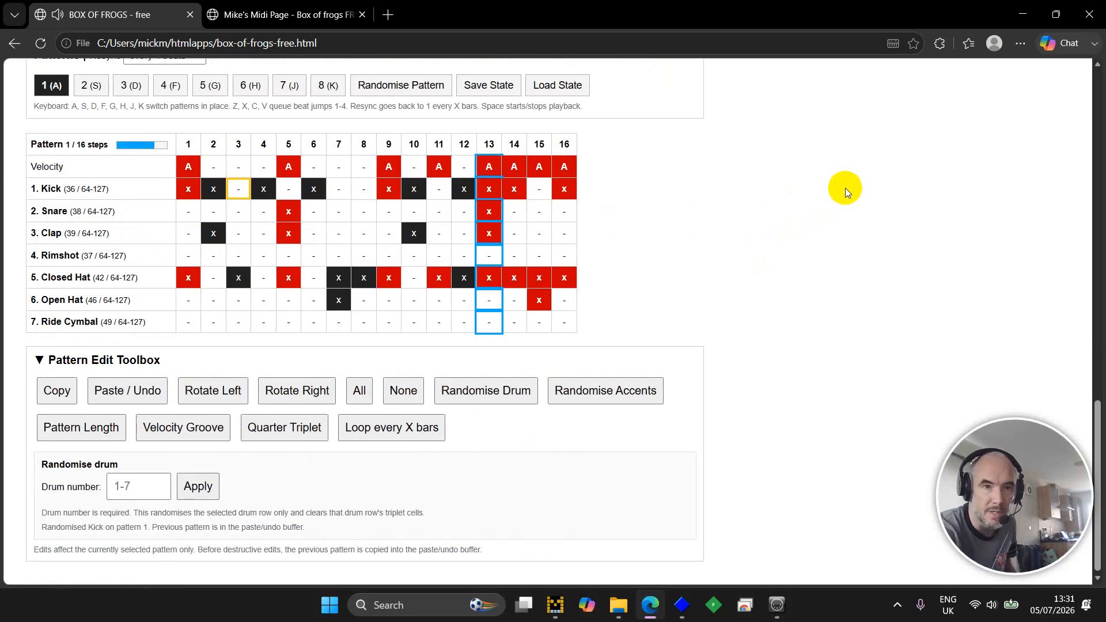
key("space")
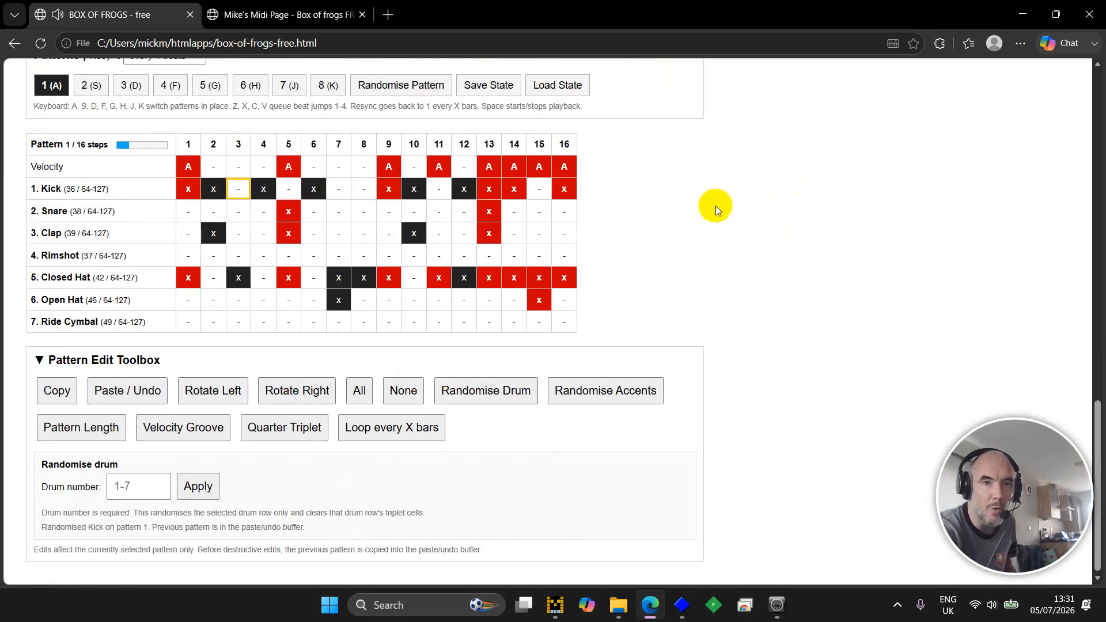
Load the sample kit londonsen-moore-808.bofkit from the boff-kits folder in Downloads > stream.
scroll(724, 224, "up", 2)
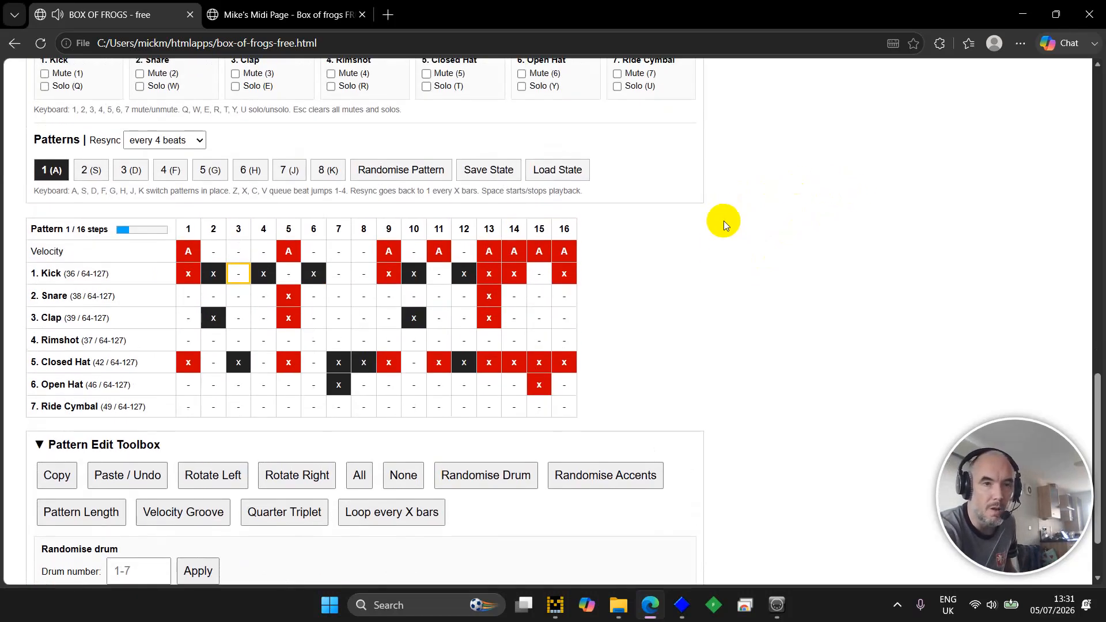
scroll(724, 222, "up", 5)
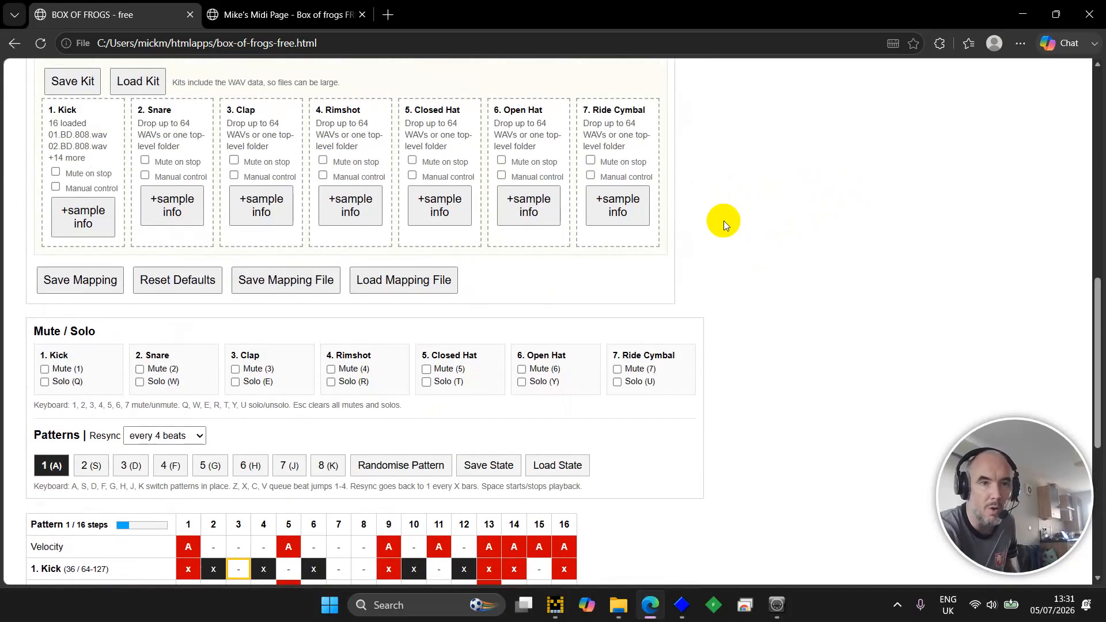
scroll(723, 225, "up", 1)
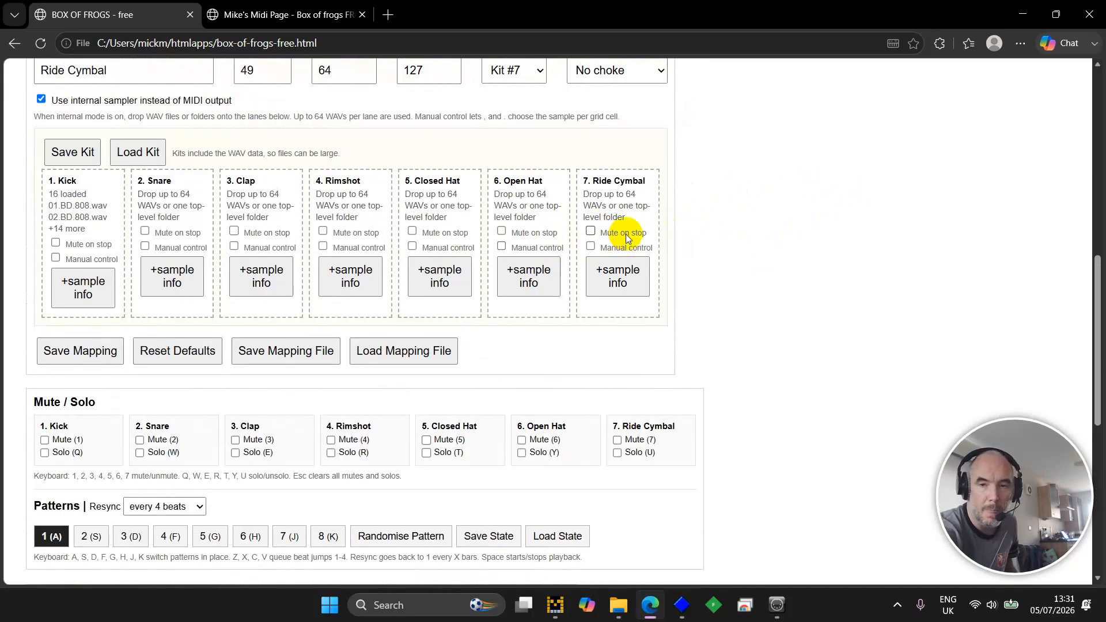
left_click(120, 161)
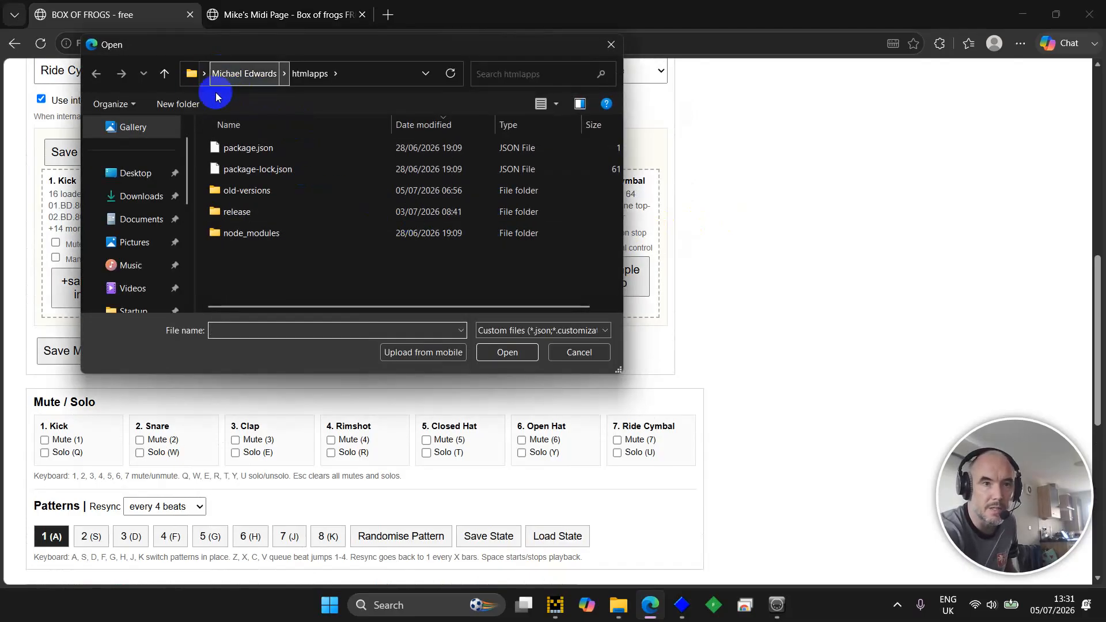
left_click(134, 199)
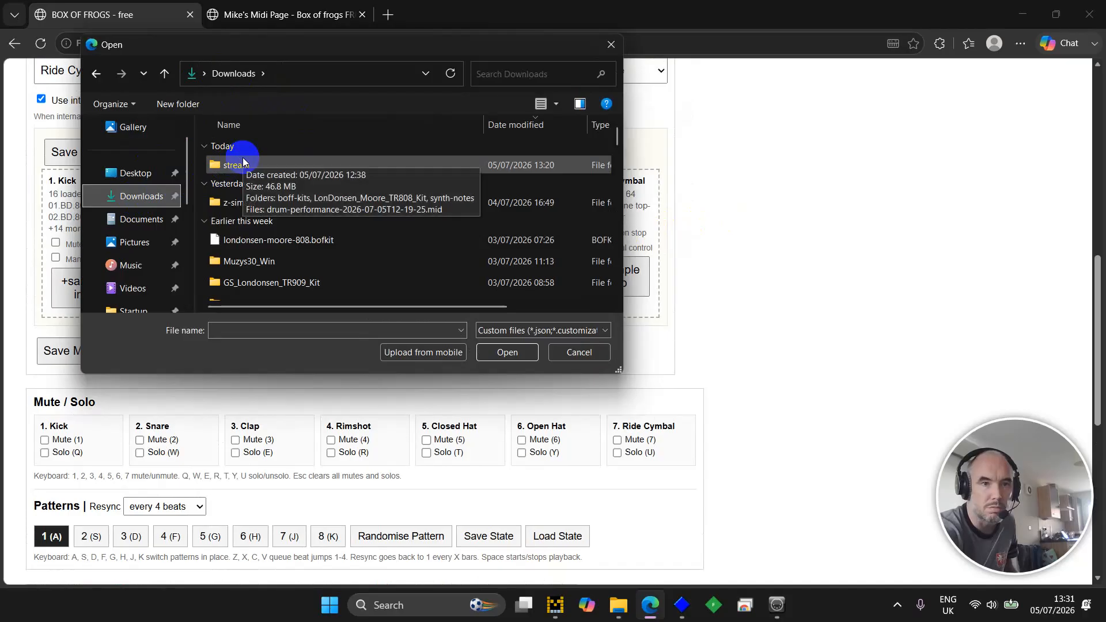
double_click(230, 165)
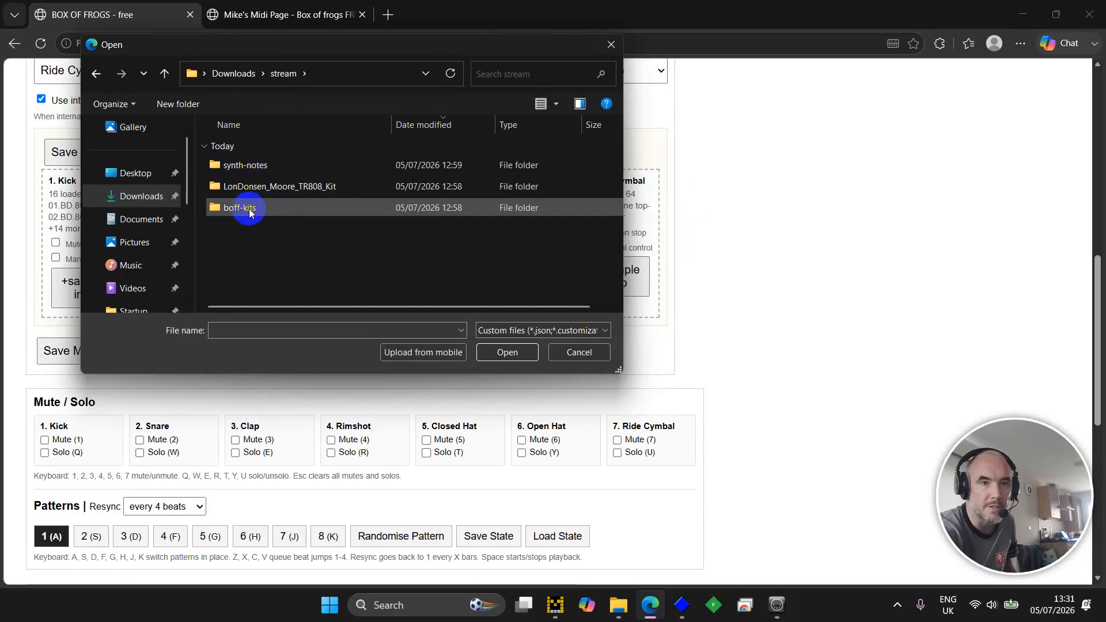
double_click(249, 211)
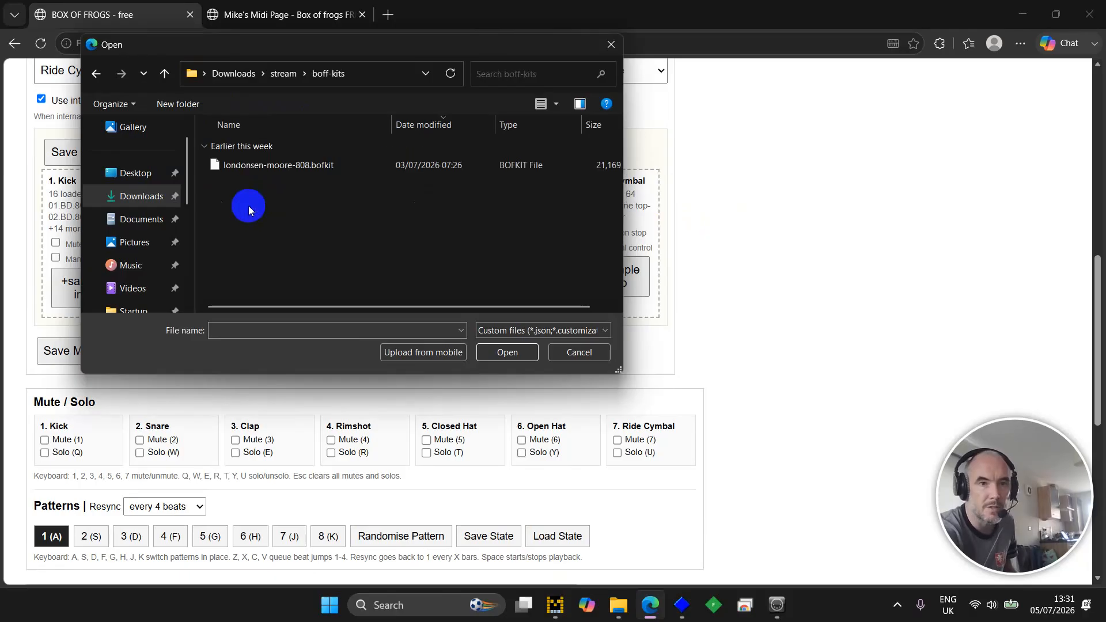
double_click(265, 166)
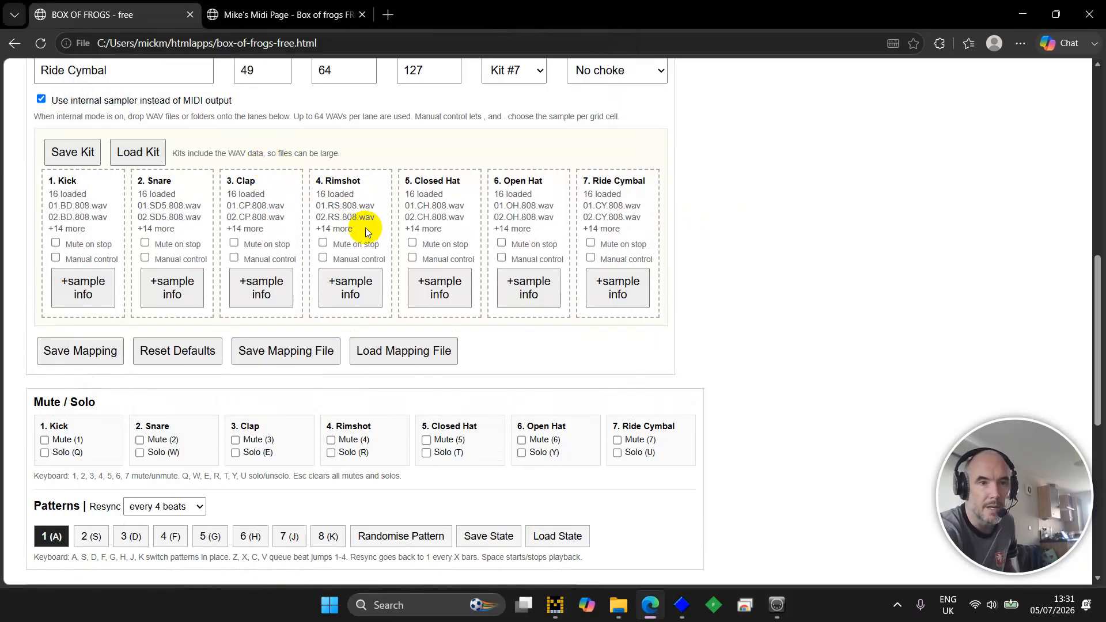
Start playback on pattern 1 and switch live through patterns 2, 3, 4, 5 and 6.
scroll(714, 250, "down", 5)
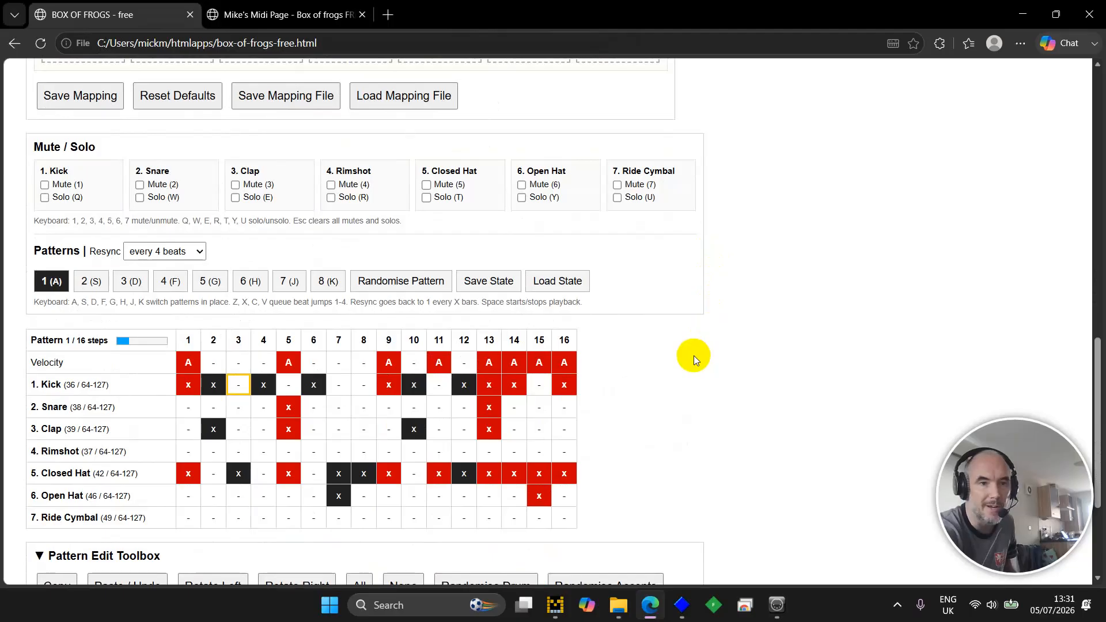
key("space")
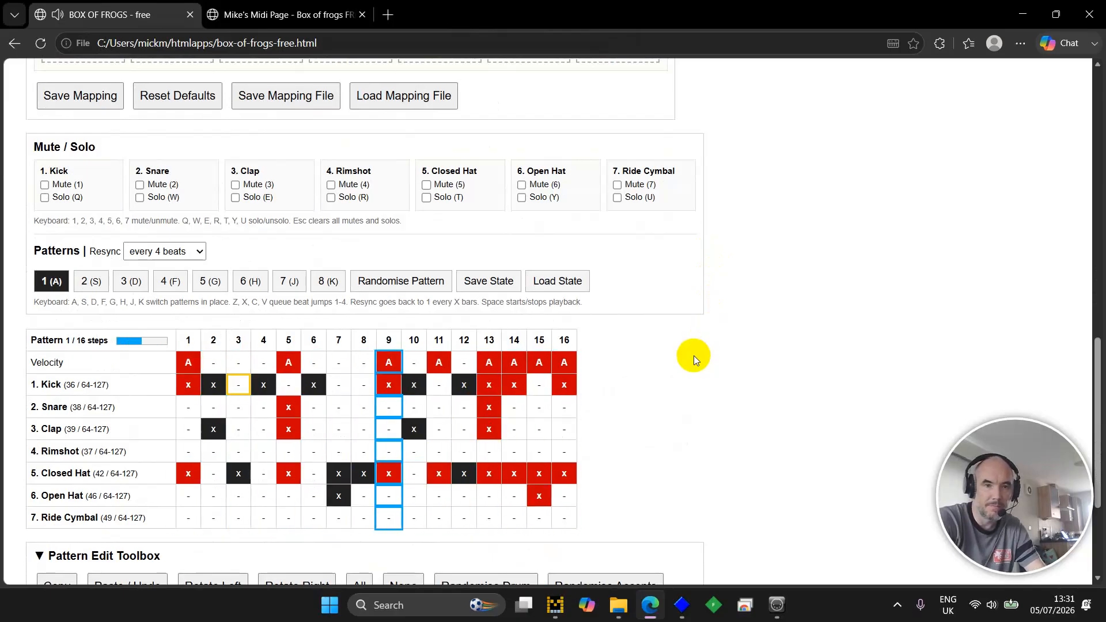
key("s")
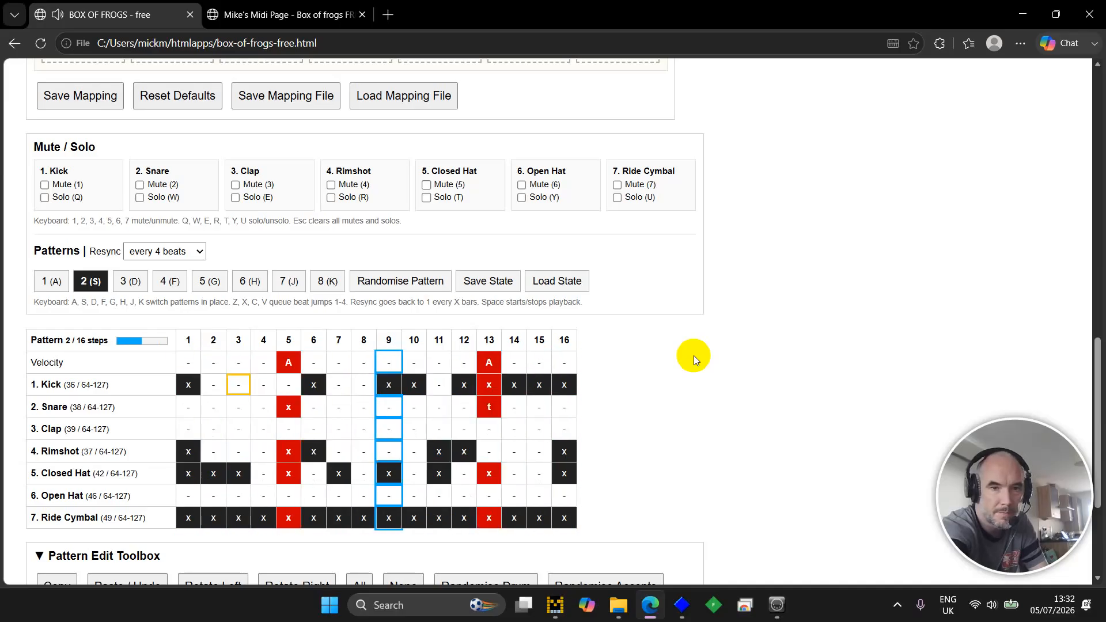
key("d")
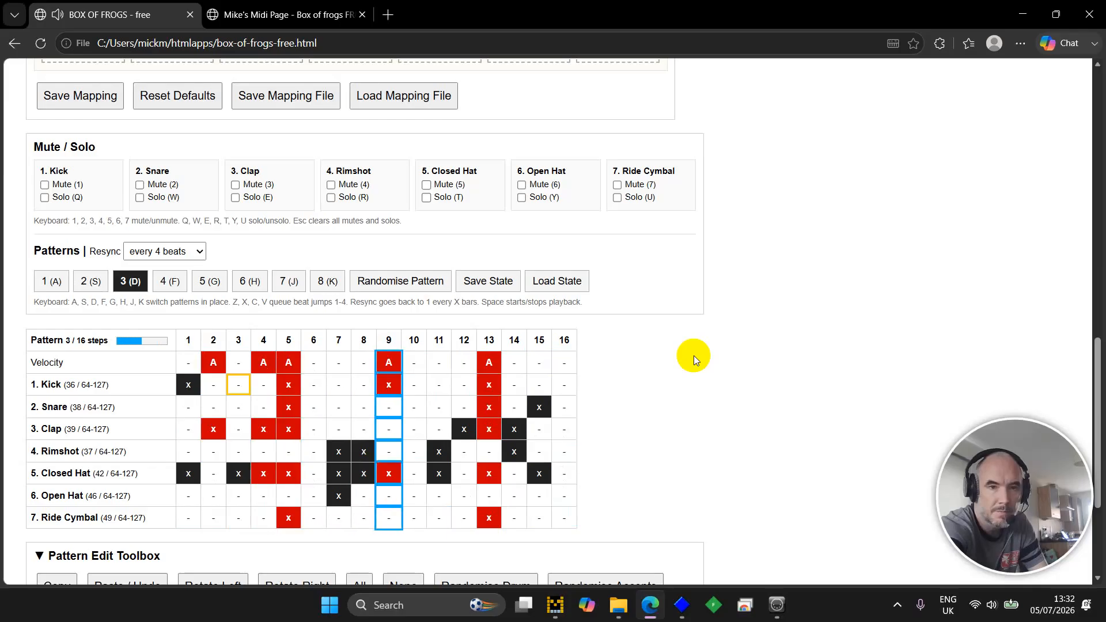
key("f")
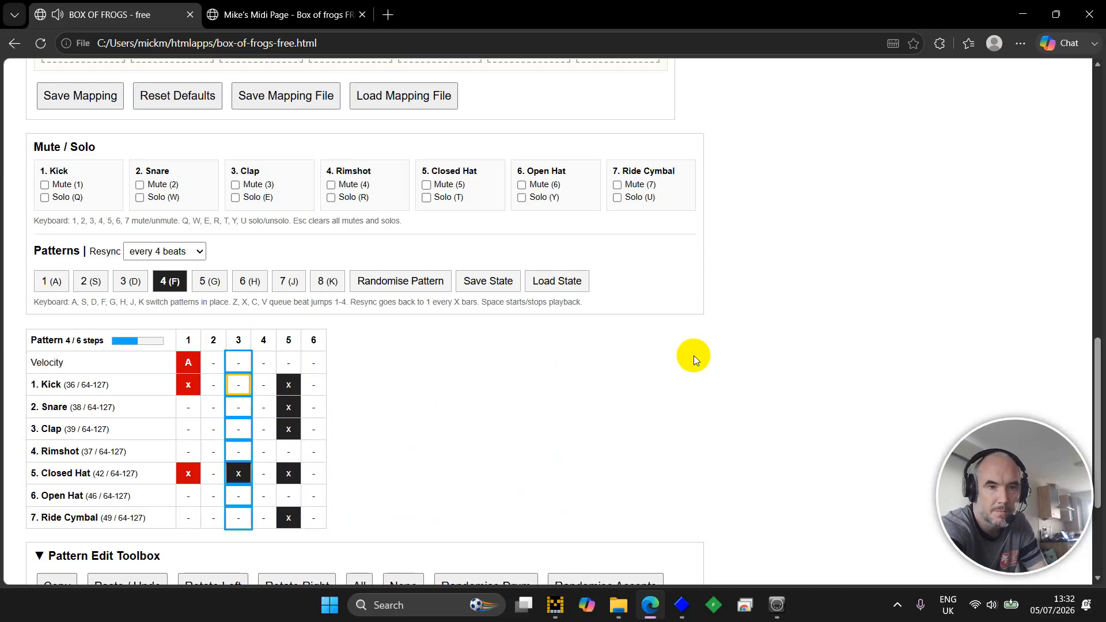
key("g")
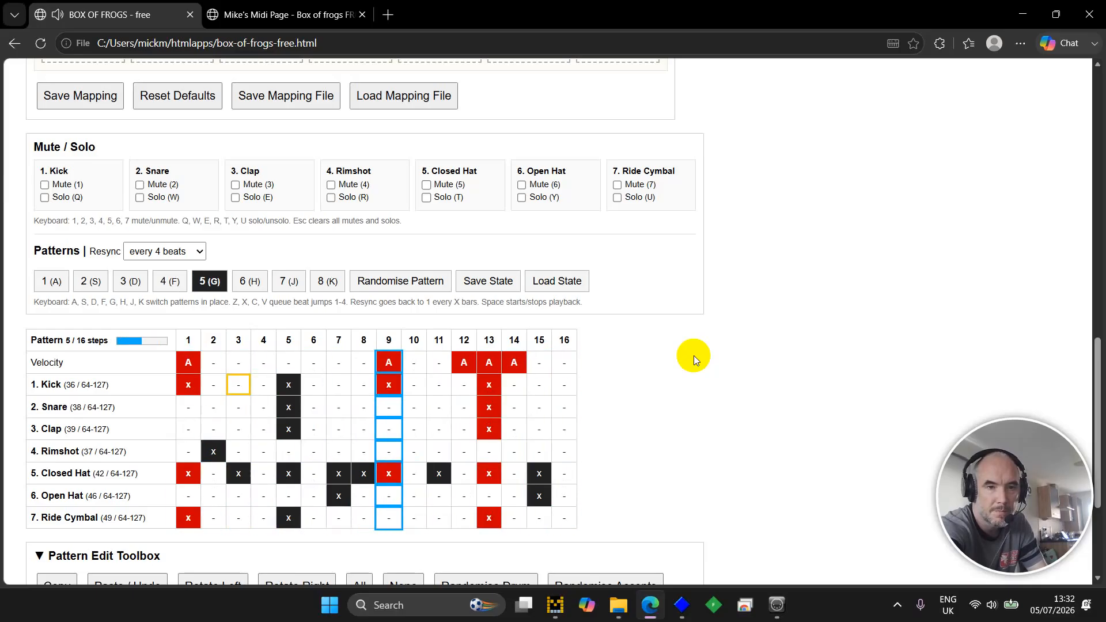
key("h")
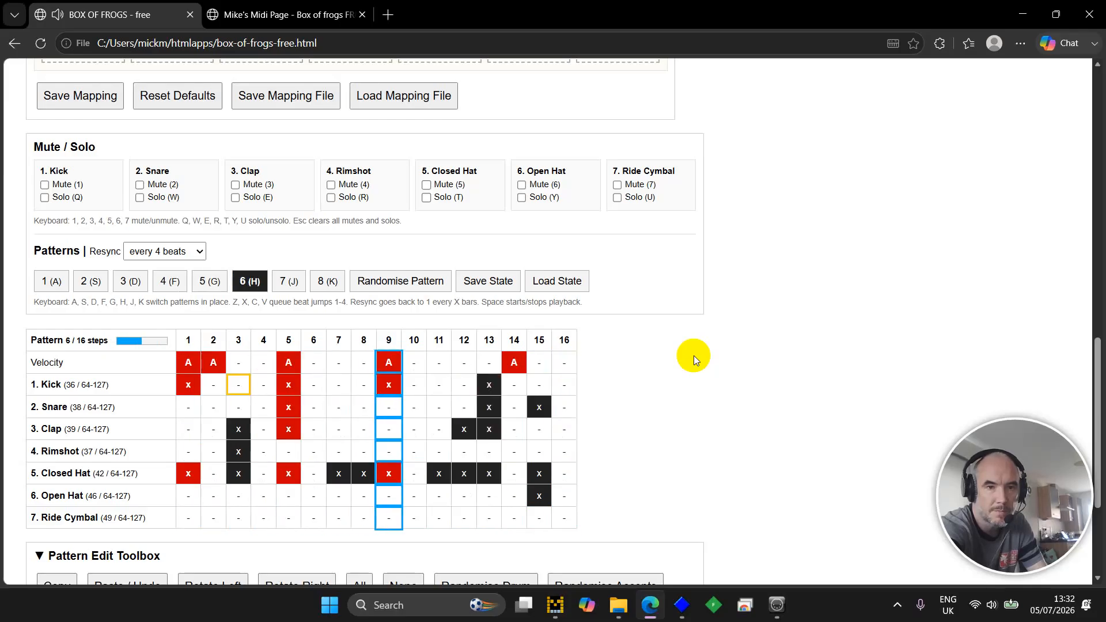
Move the grid cursor down to the Ride Cymbal row of pattern 6 and turn all its steps on.
key("Down")
key("Down")
key("Down")
key("Down")
key("Down")
key("Down")
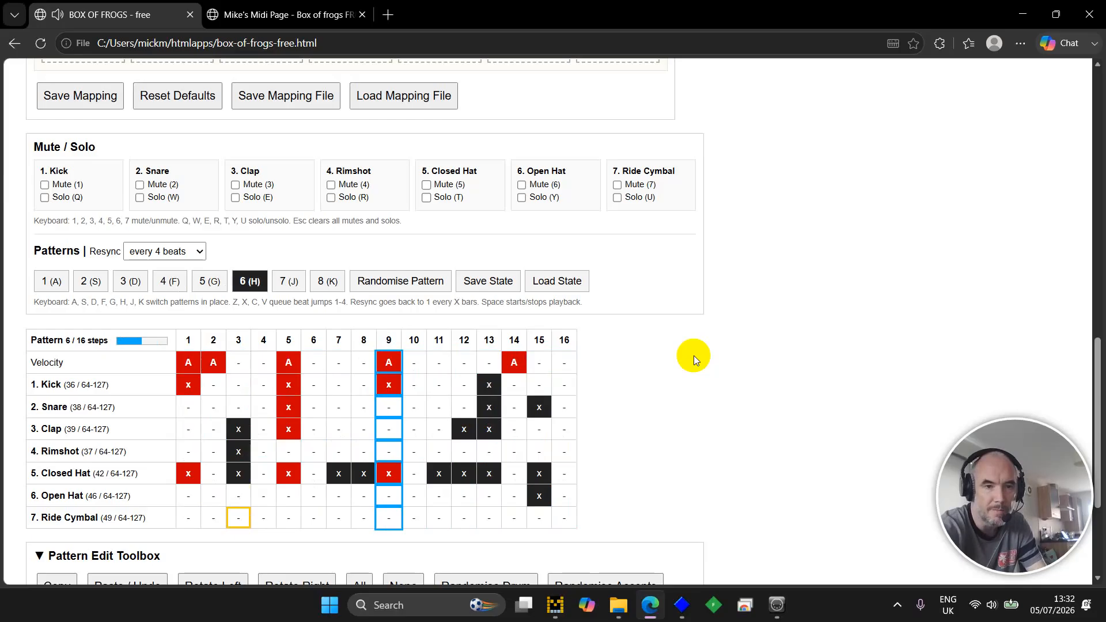
key("ctrl+a")
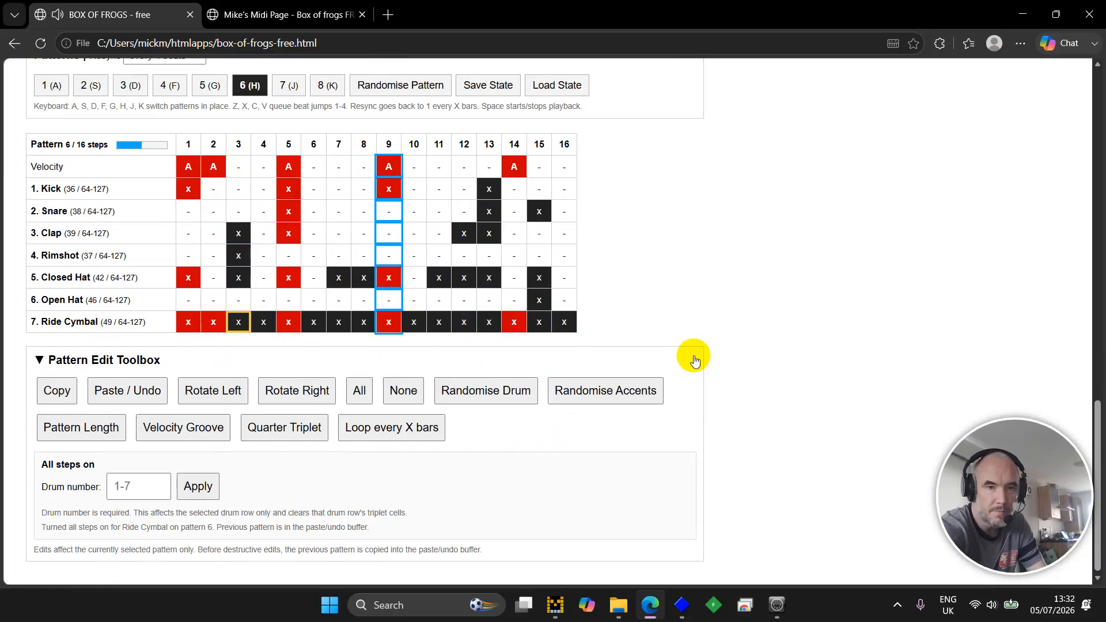
Clear pattern 8, place Open Hat hits on steps 3, 7, 11 and 15, and start playback.
scroll(648, 294, "up", 5)
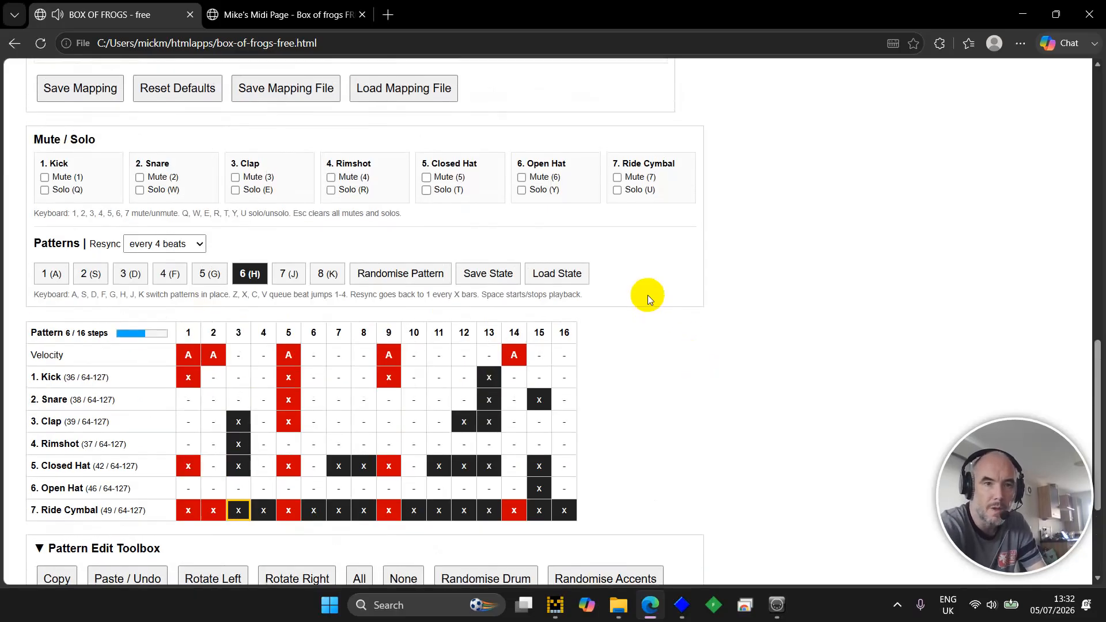
scroll(647, 295, "up", 5)
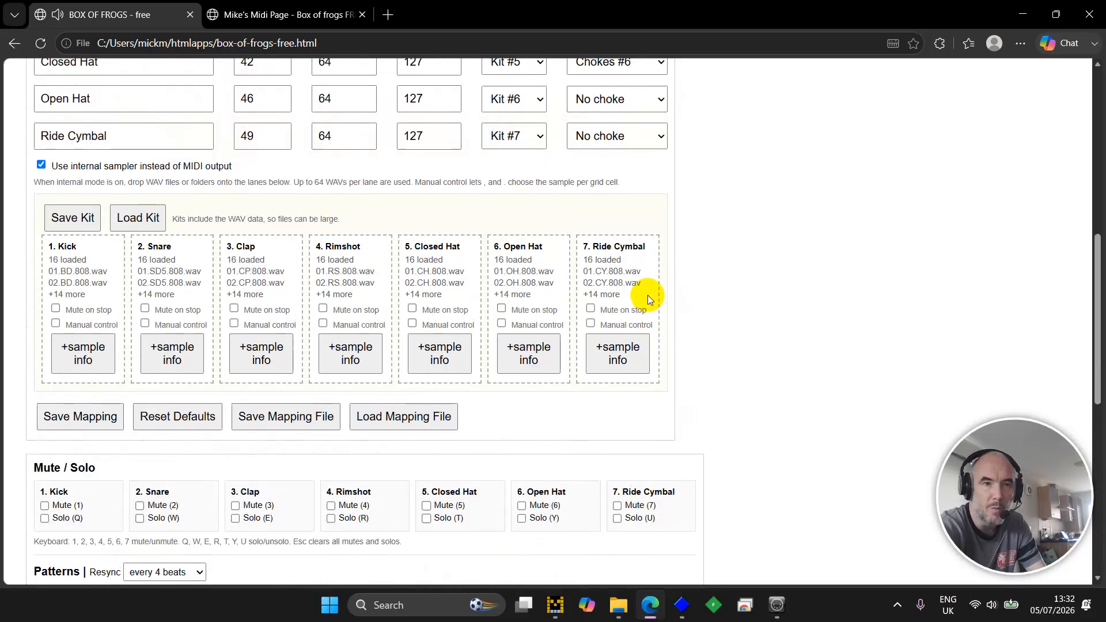
scroll(647, 294, "up", 3)
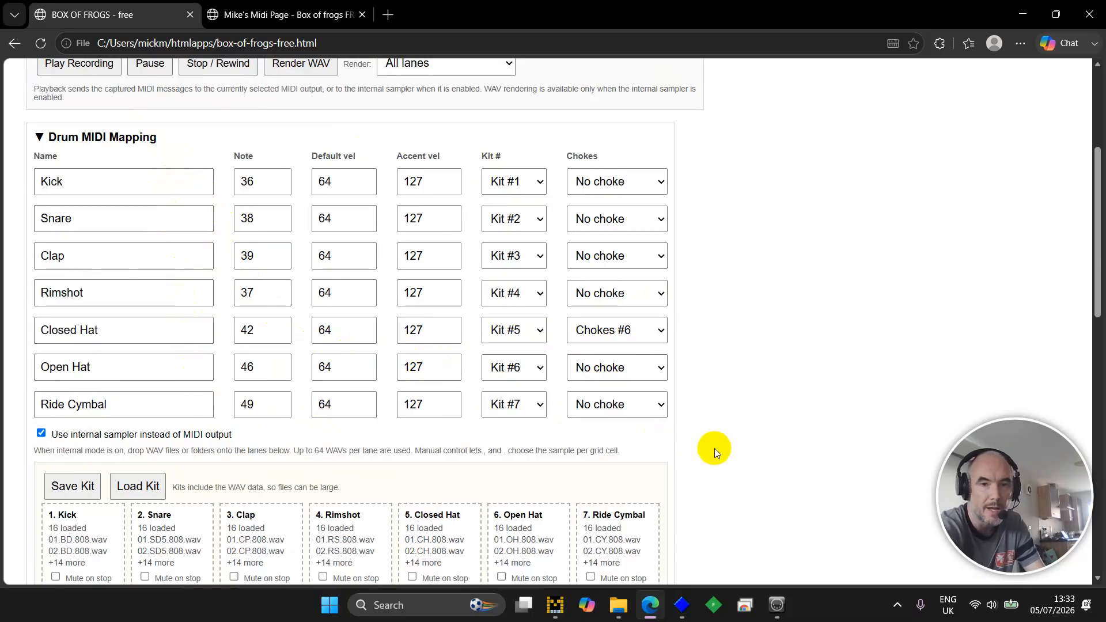
scroll(714, 448, "down", 10)
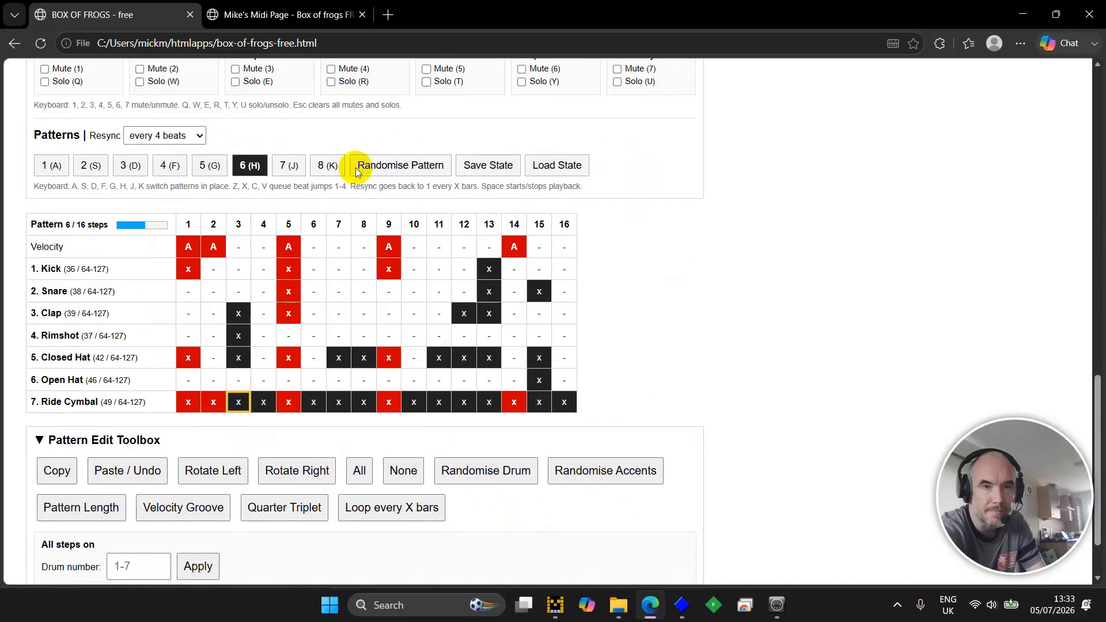
left_click(328, 166)
key("Delete")
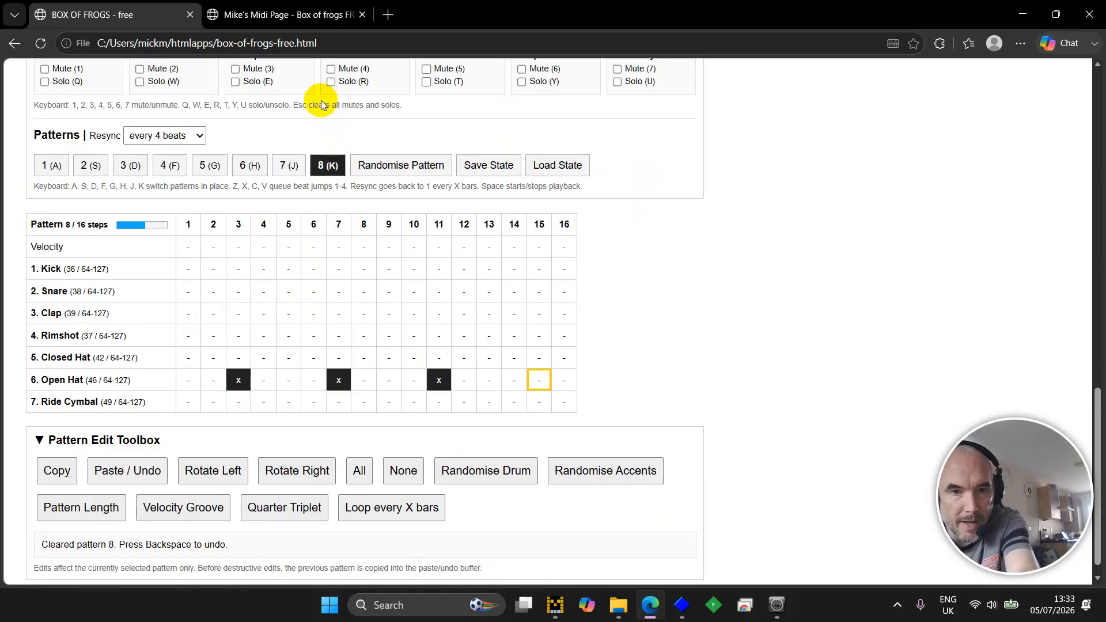
key("space")
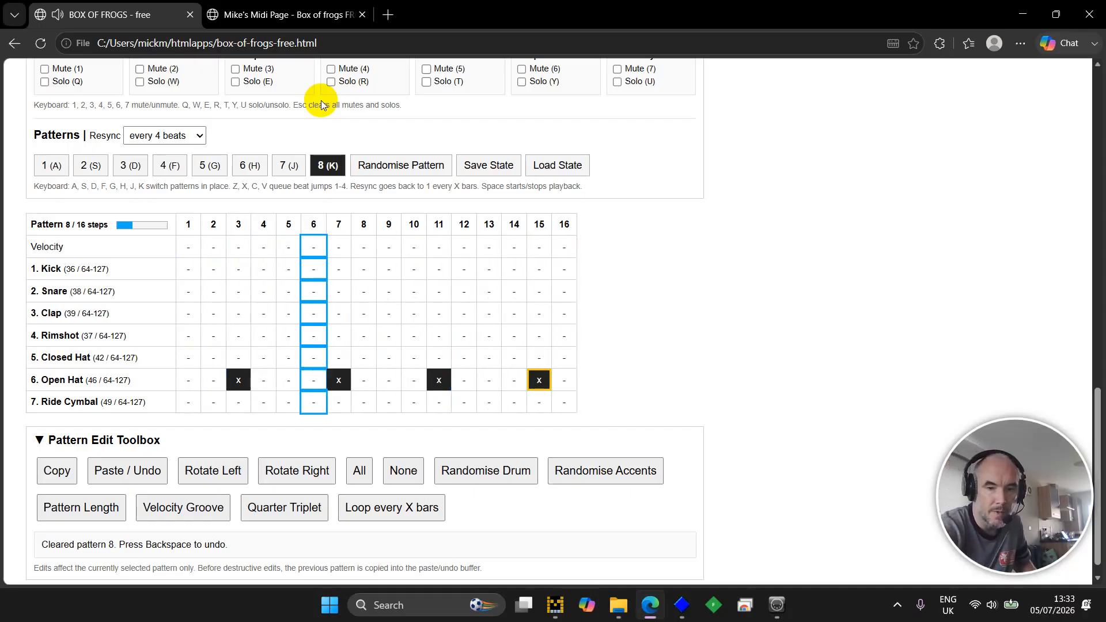
Move the cursor to pattern 8's Closed Hat row and randomise that drum four times.
key("Down")
key("Up")
key("Up")
key("shift+r")
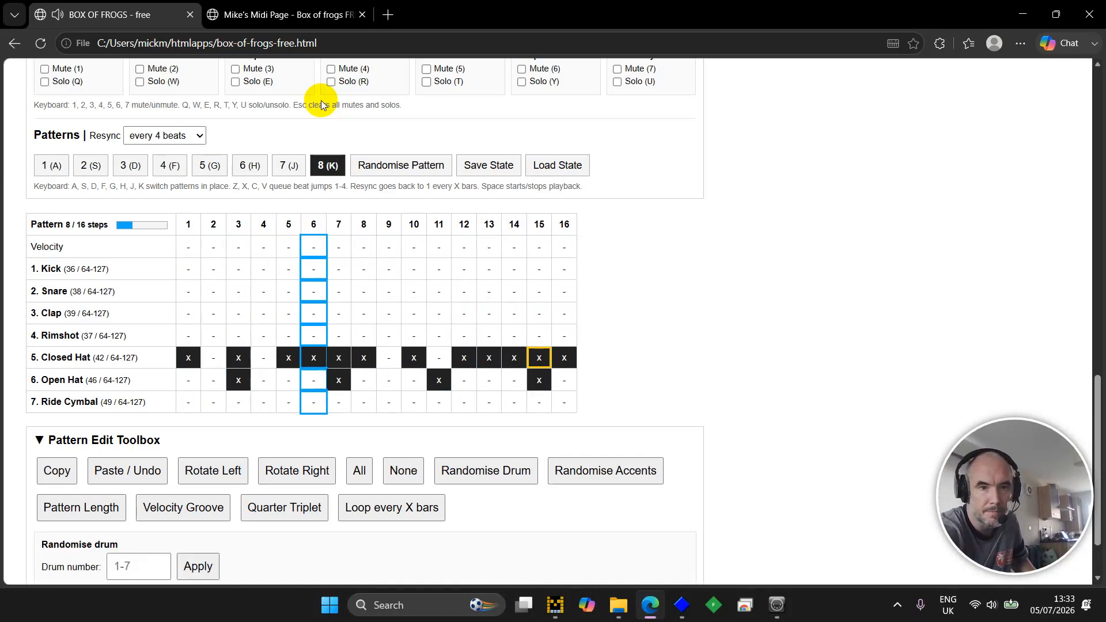
key("shift+r")
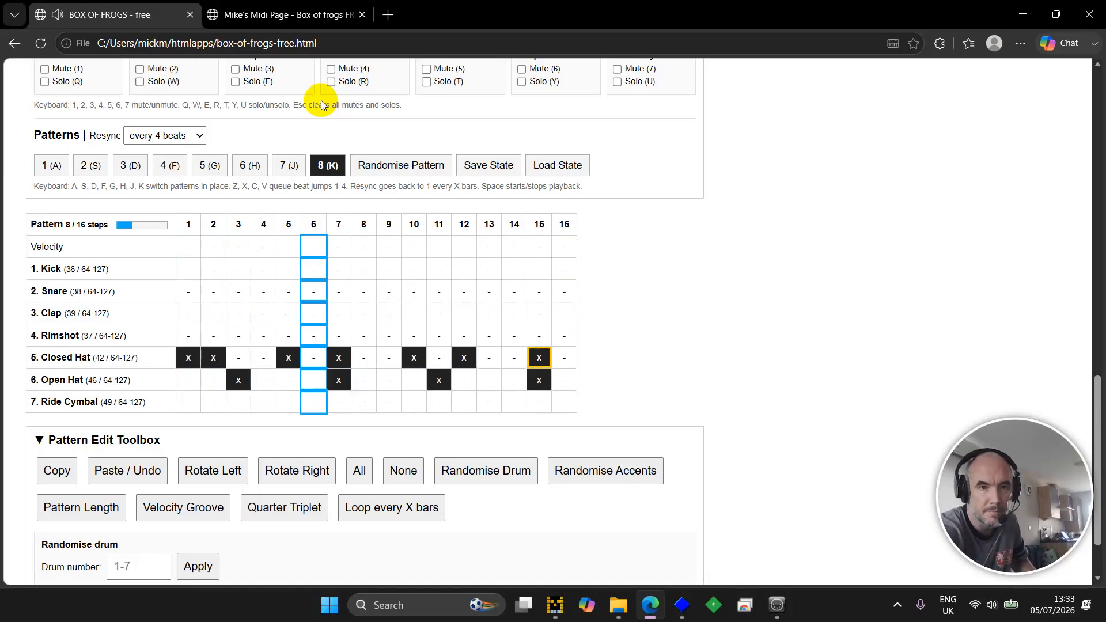
key("shift+r")
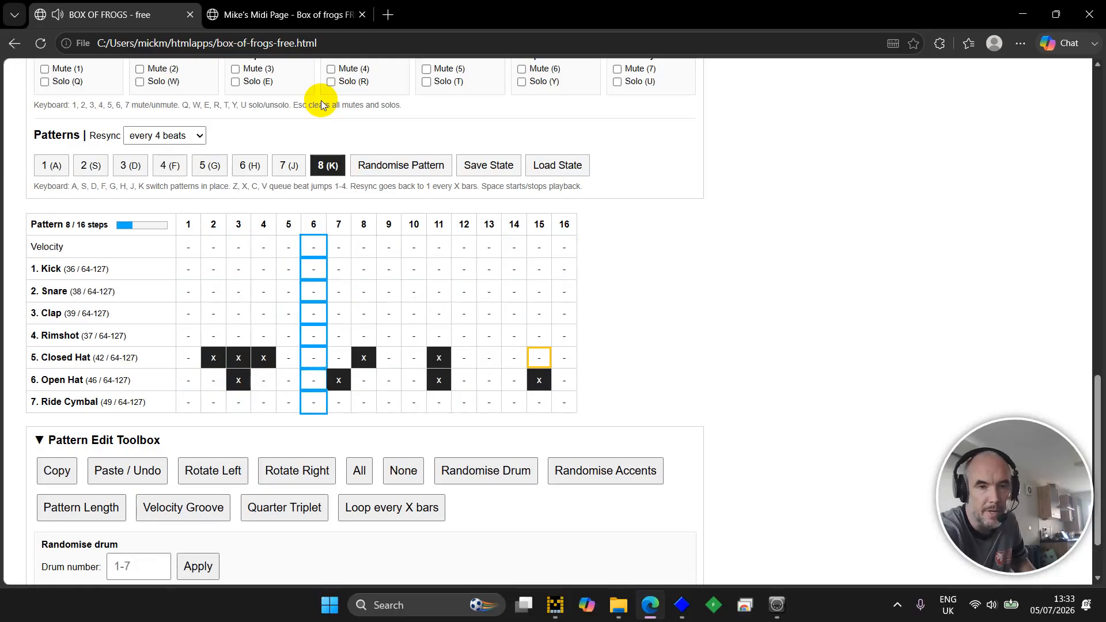
key("shift+r")
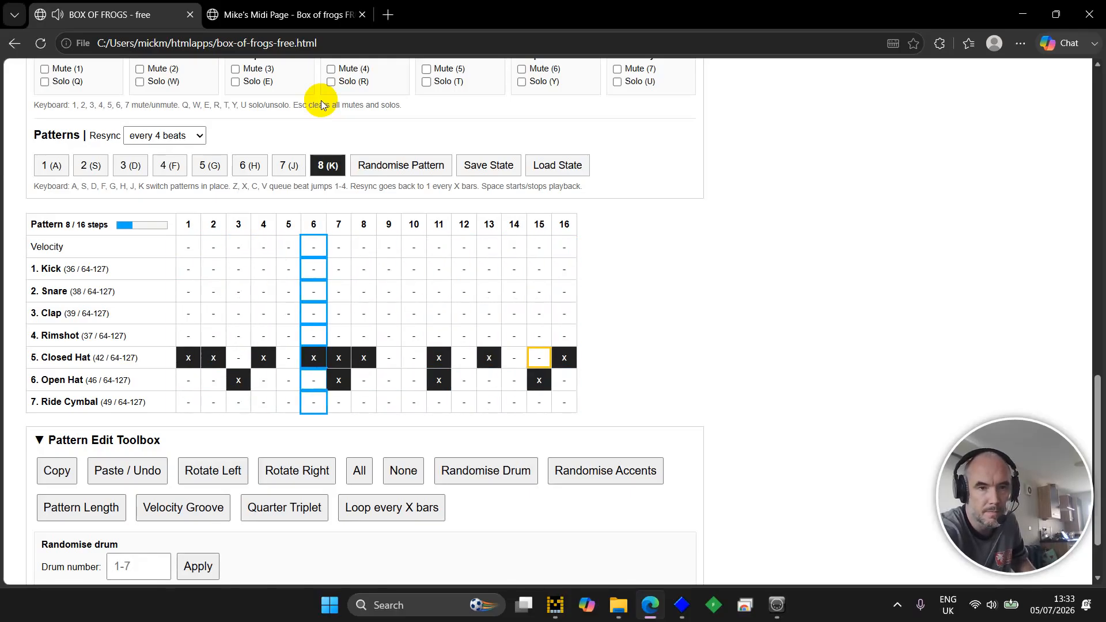
Randomise the Kick, Snare and Clap rows of pattern 8 once each.
key("Up")
key("Up")
key("Up")
key("Up")
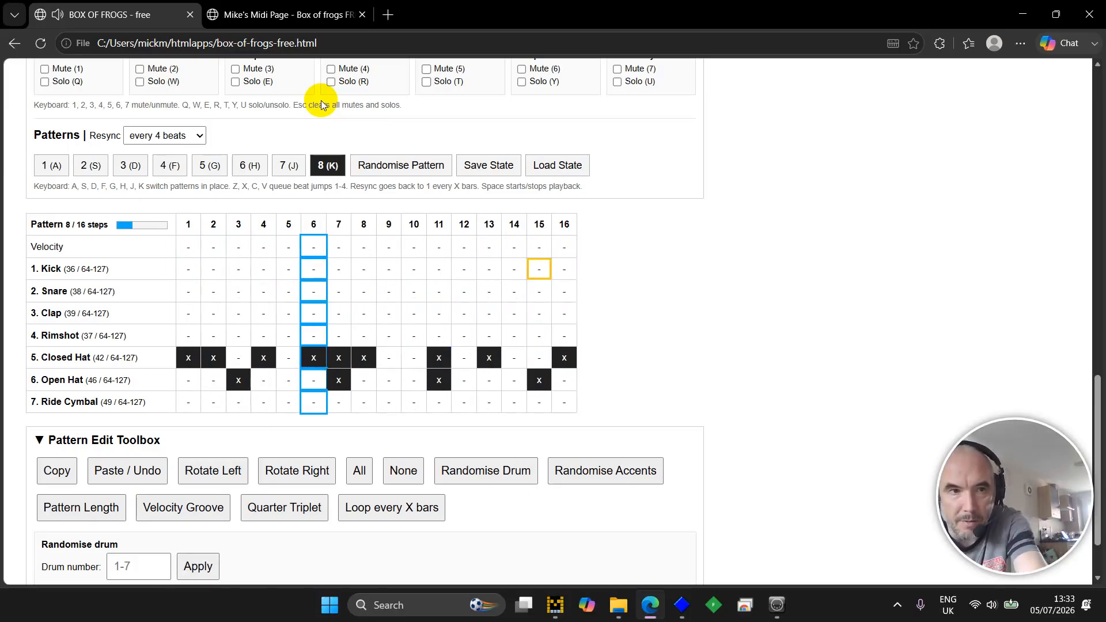
key("shift+r")
key("Down")
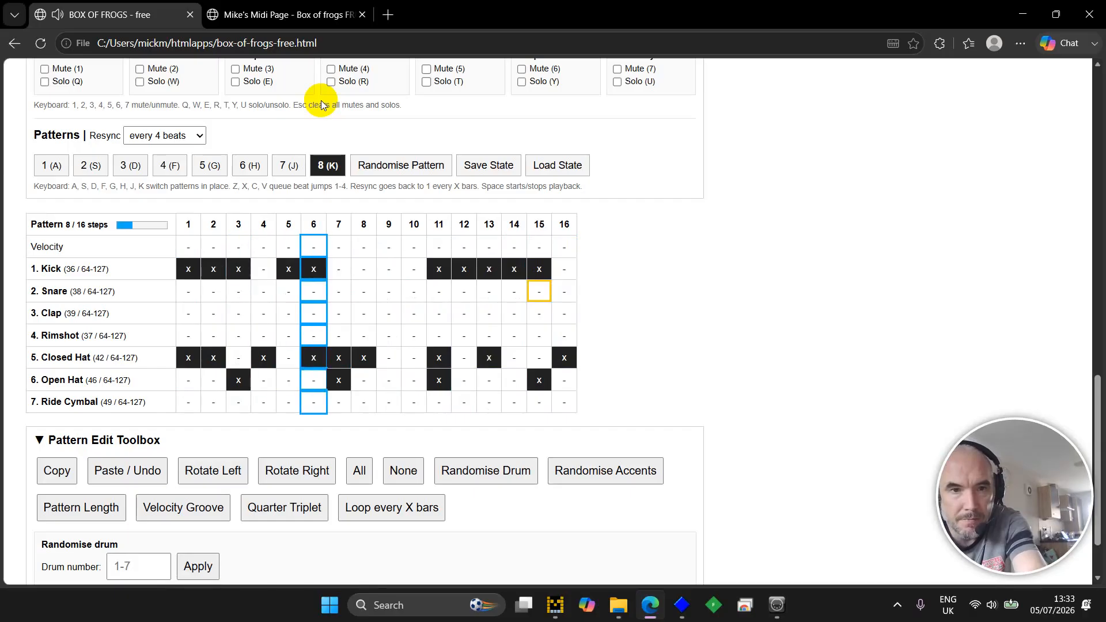
key("shift+r")
key("Down")
key("shift+r")
Move the cursor to step 14 of the Snare row and apply a musical random velocity groove to it twice.
key("Down")
key("Down")
key("Down")
key("Down")
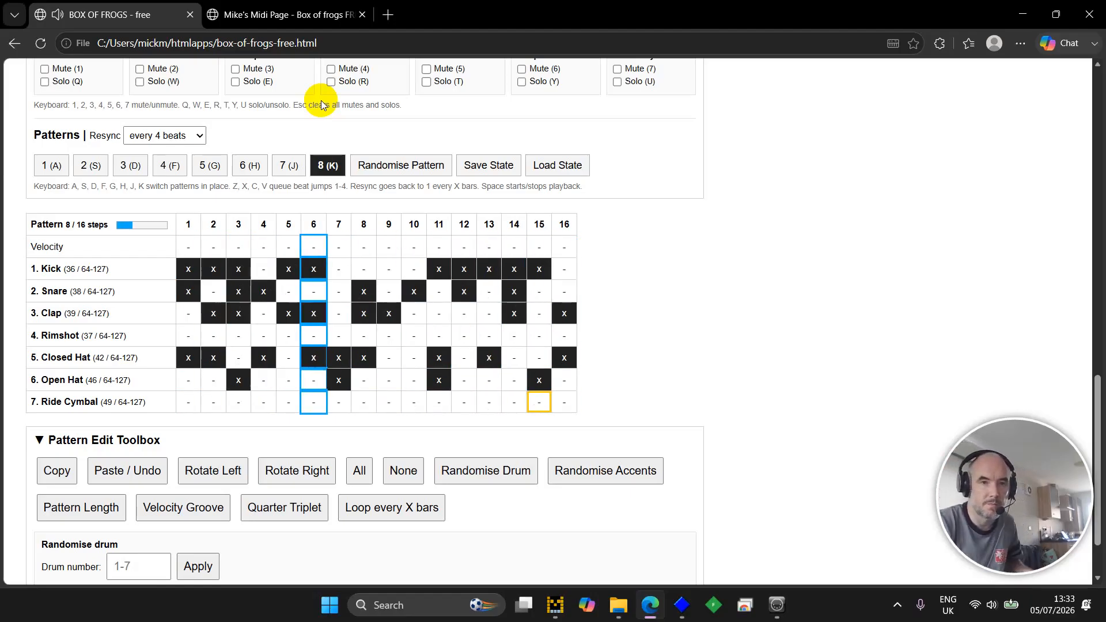
key("Up")
key("Left")
key("Up")
key("Up")
key("Up")
key("Up")
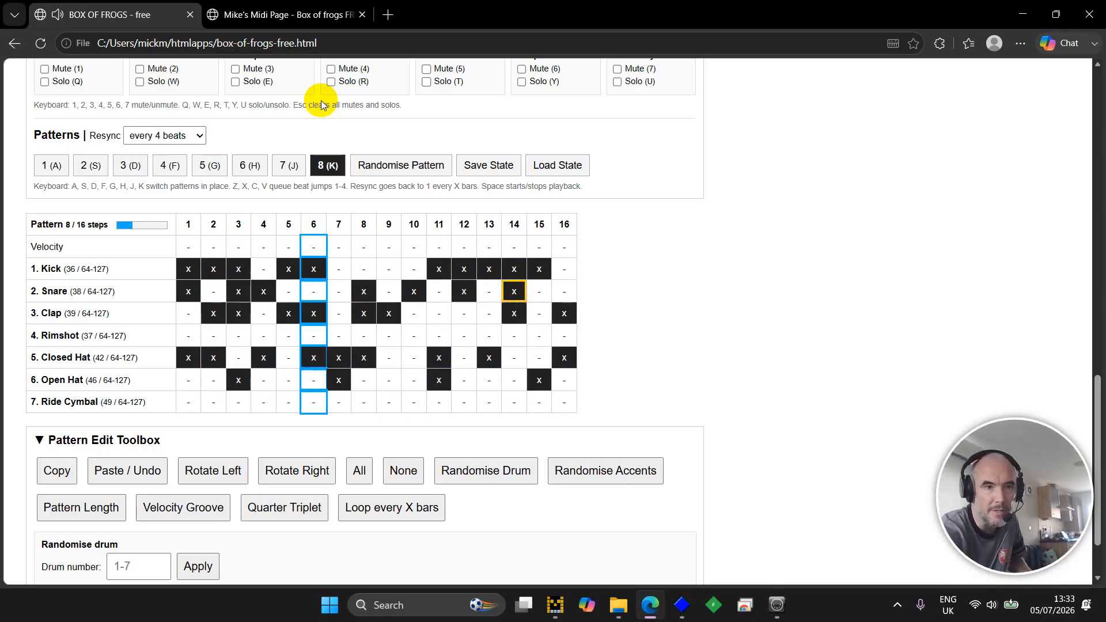
key("m")
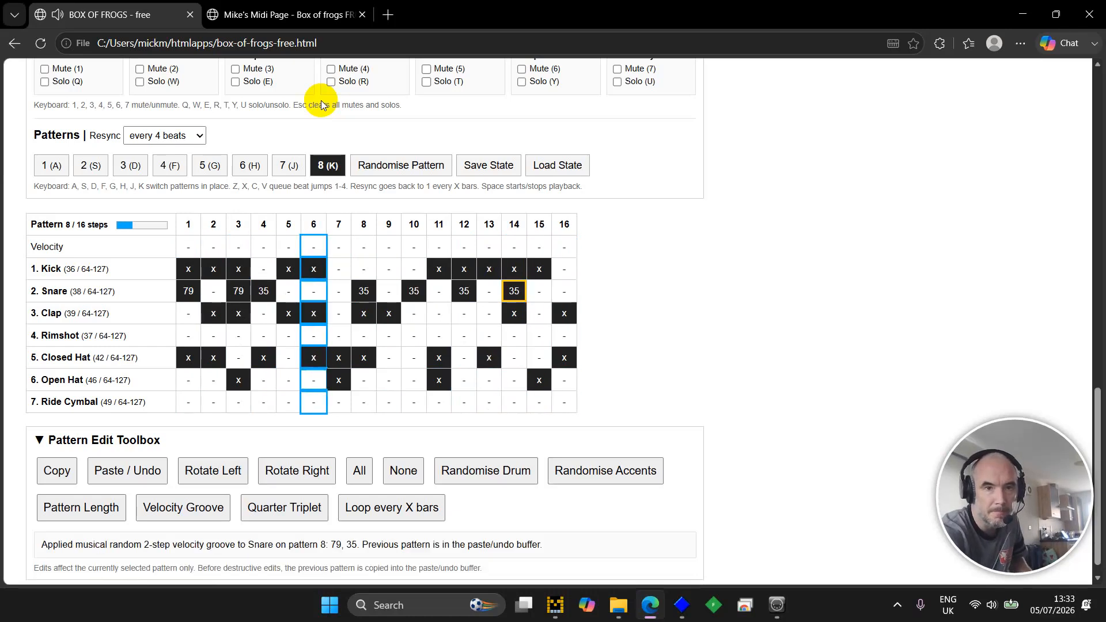
key("m")
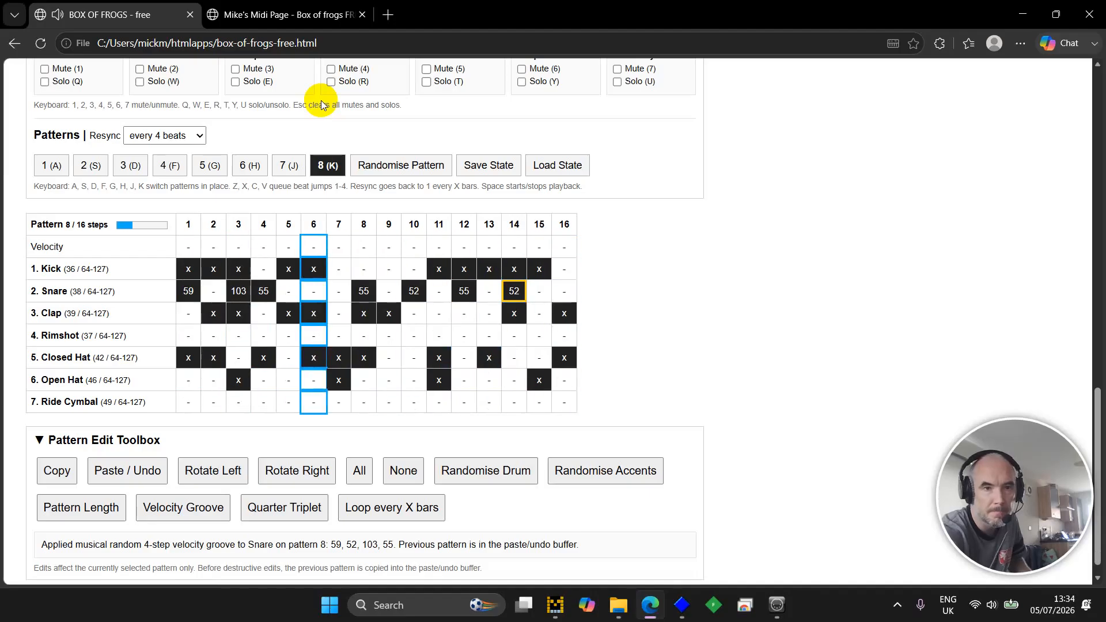
Apply a musical random velocity groove to the Kick row of pattern 8 three times.
key("Up")
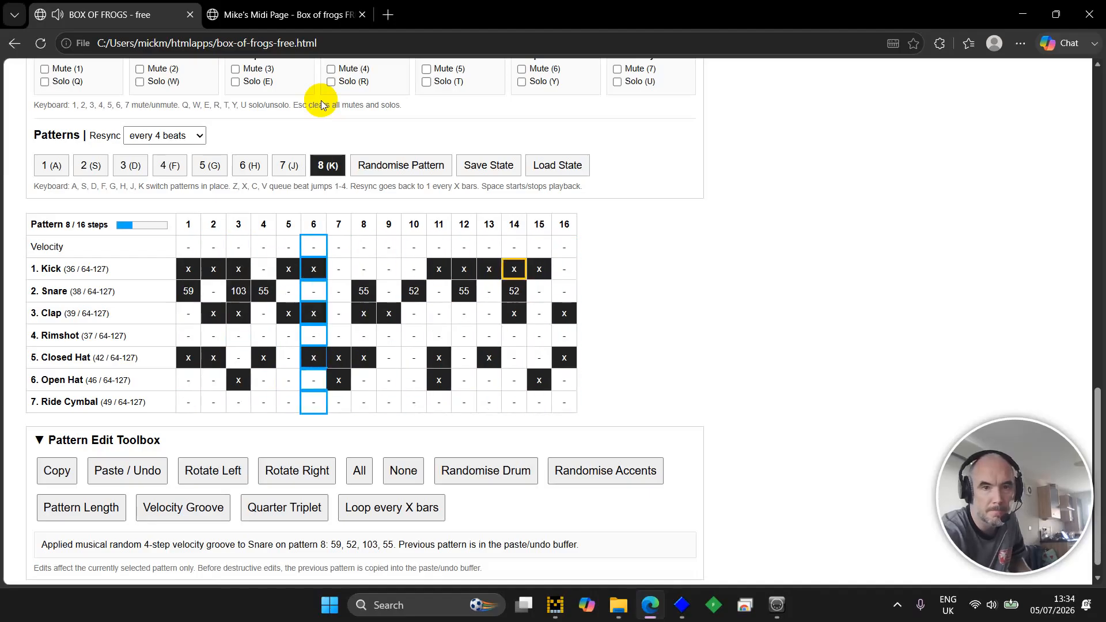
key("m")
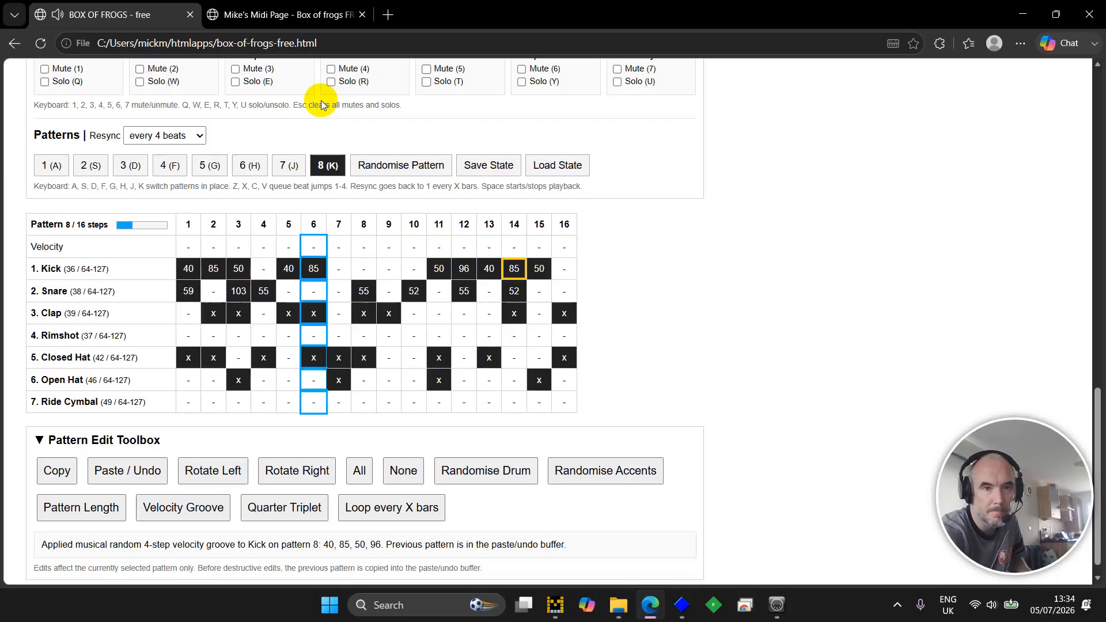
key("m")
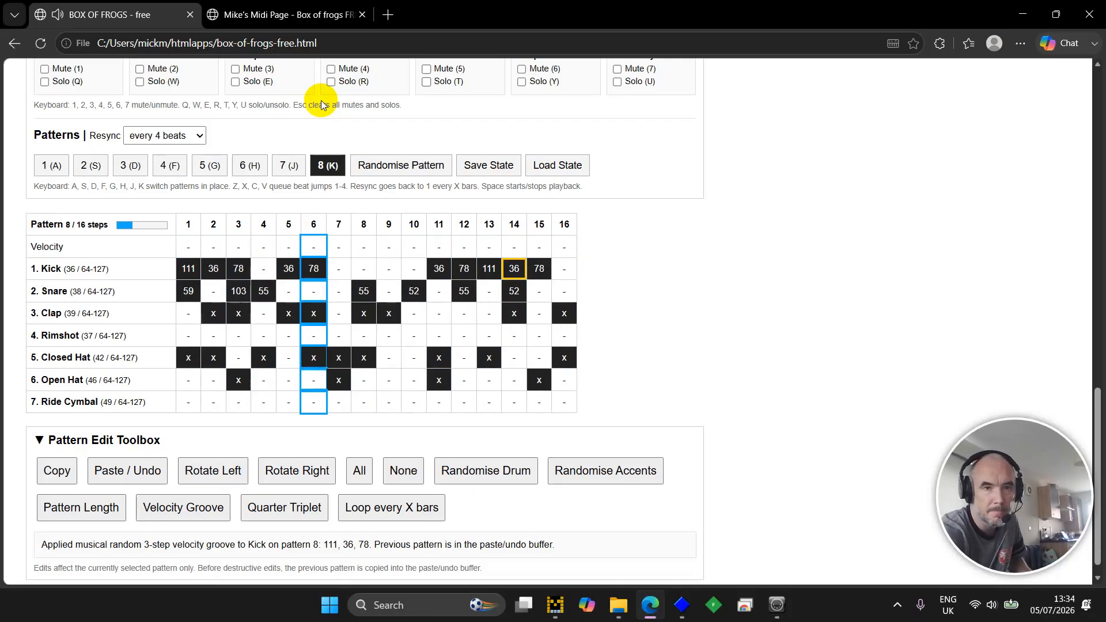
key("m")
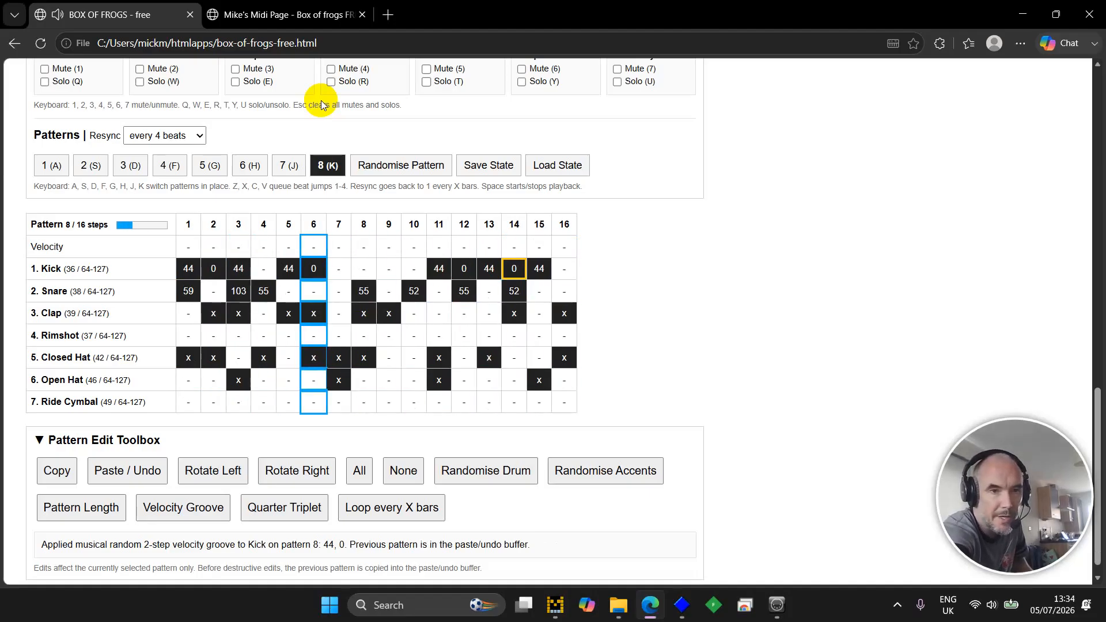
Mute the Kick and Snare lanes briefly during playback and unmute both again.
key("1")
key("2")
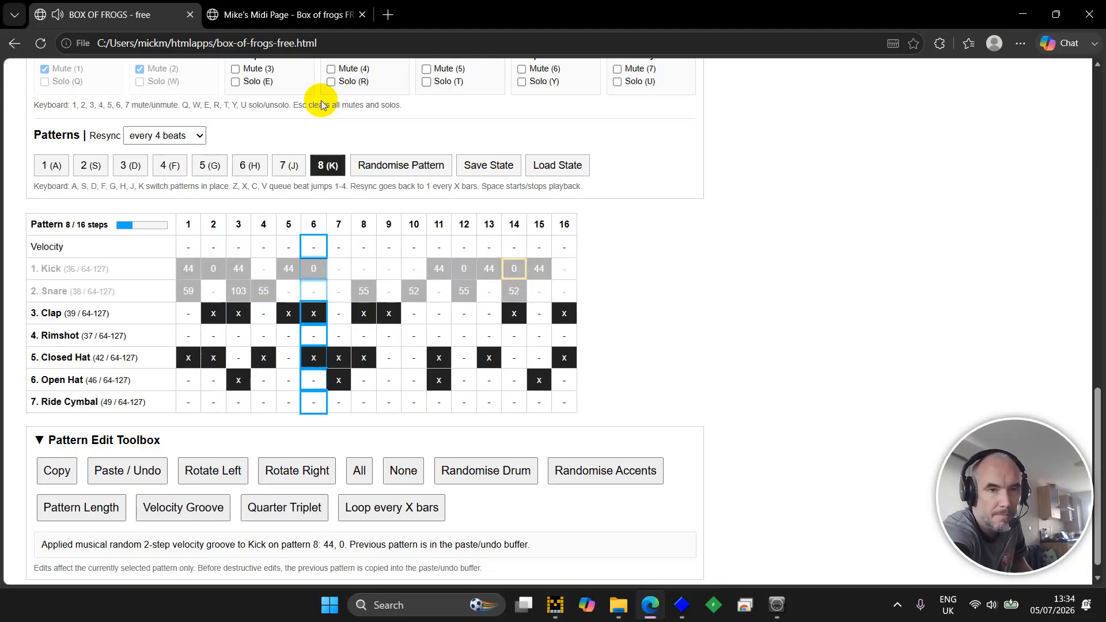
key("1")
key("2")
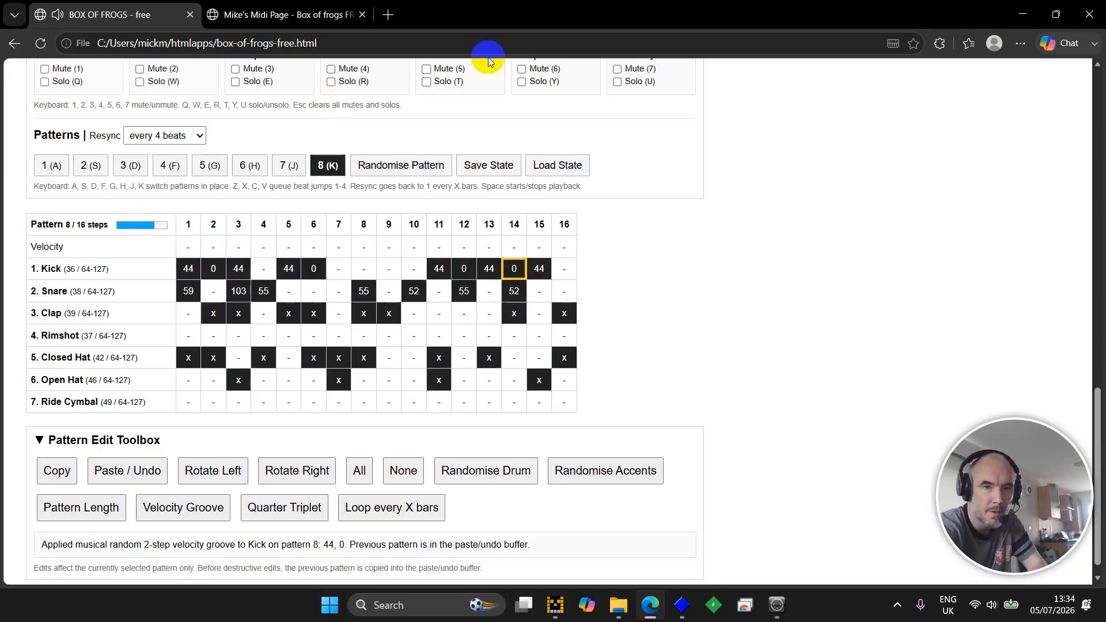
Stop playback, start recording a MIDI performance with pattern 8 playing, and return to the pattern grid.
scroll(720, 215, "up", 5)
scroll(721, 216, "up", 3)
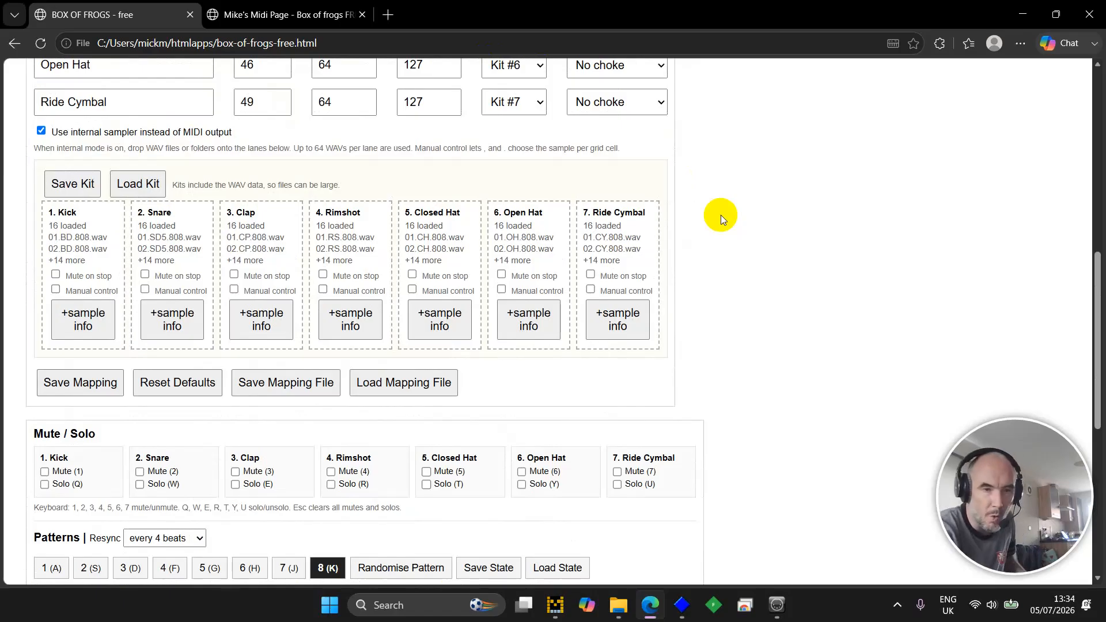
scroll(744, 218, "up", 10)
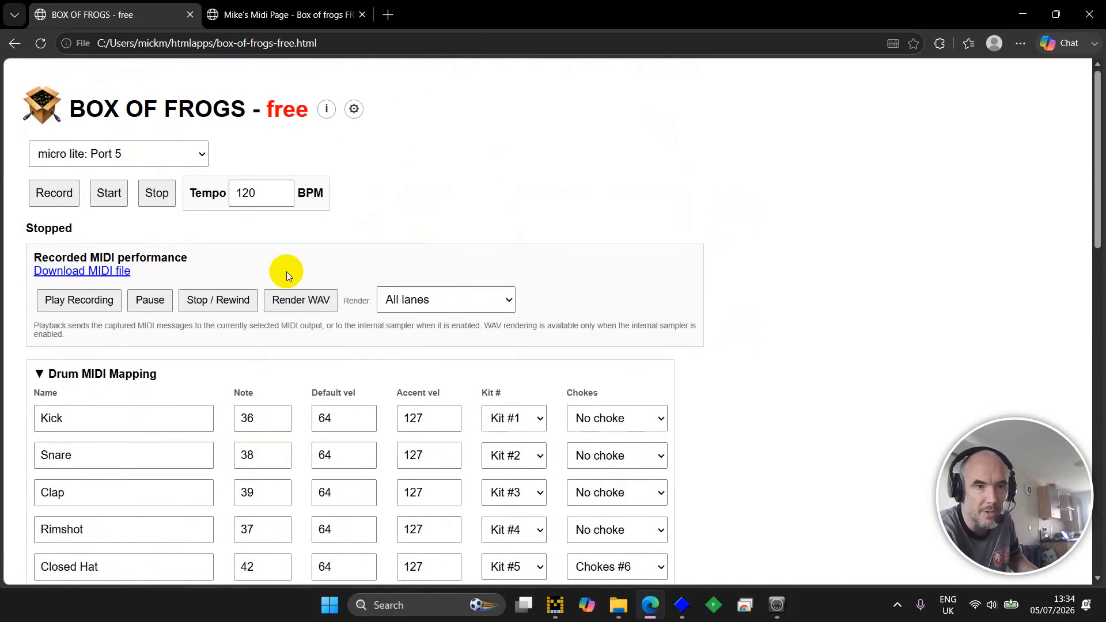
left_click(52, 193)
left_click(145, 193)
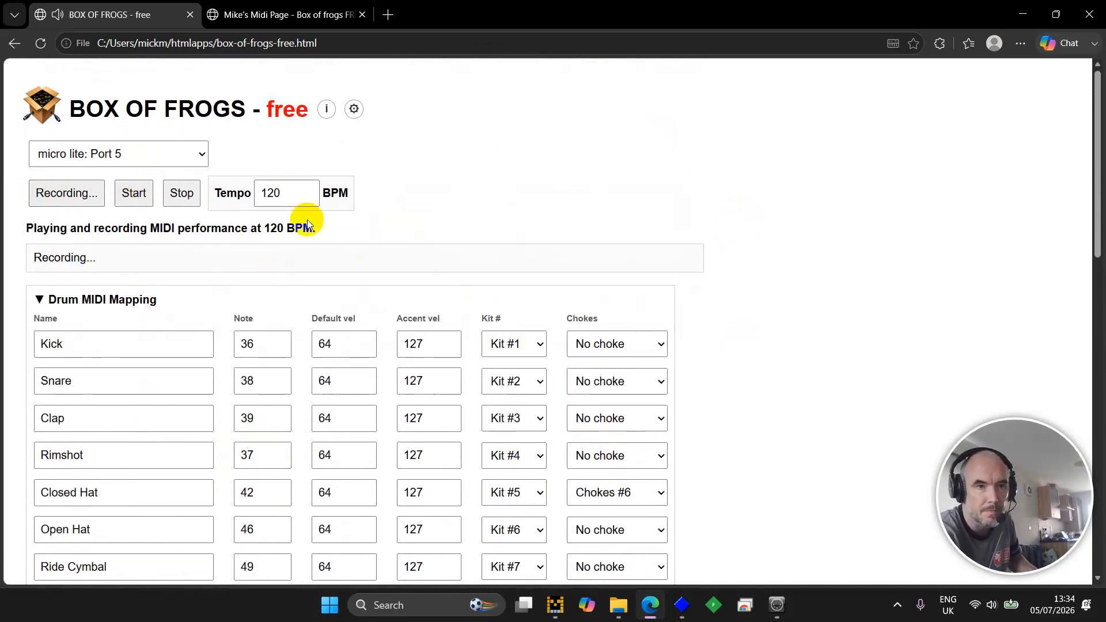
scroll(868, 302, "down", 9)
scroll(867, 302, "down", 3)
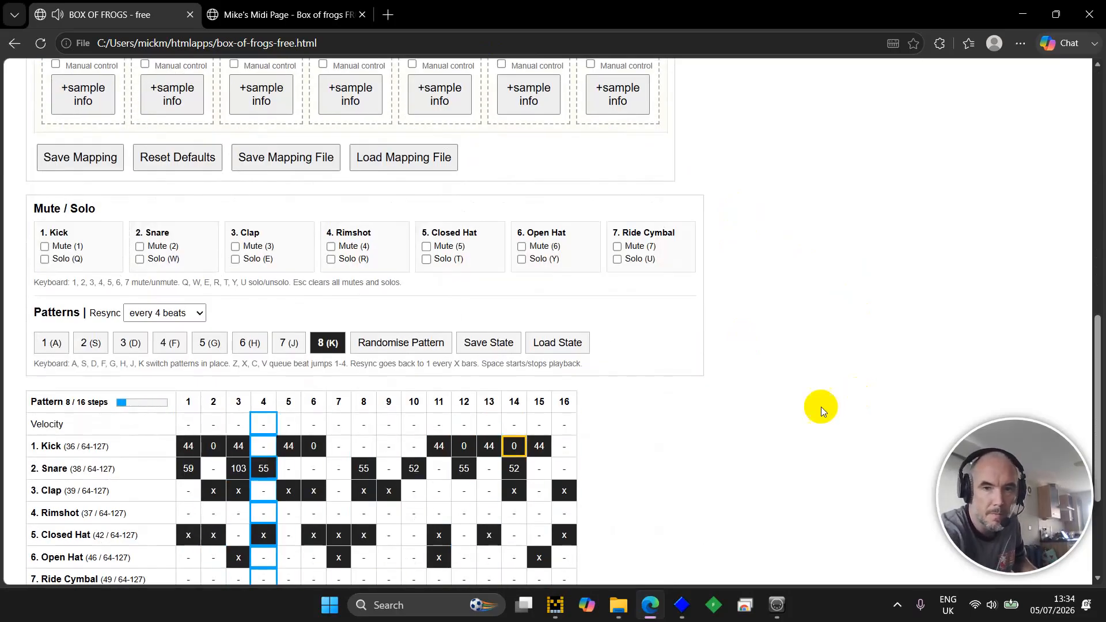
Switch playback to pattern 1 and solo the Kick, Snare and Closed Hat lanes one after another.
key("a")
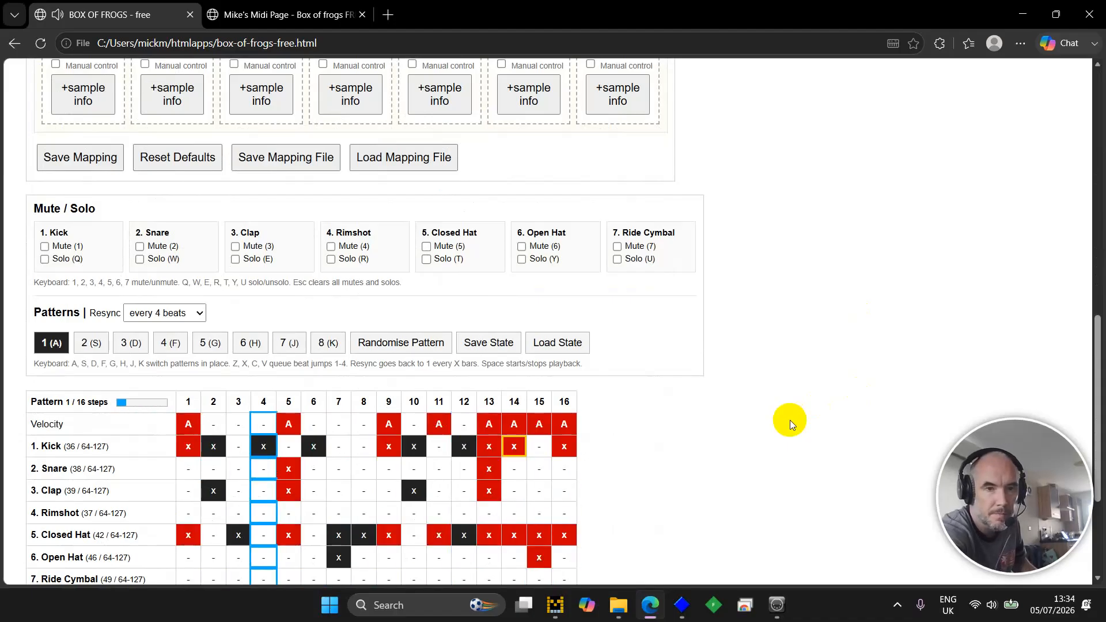
scroll(790, 419, "down", 1)
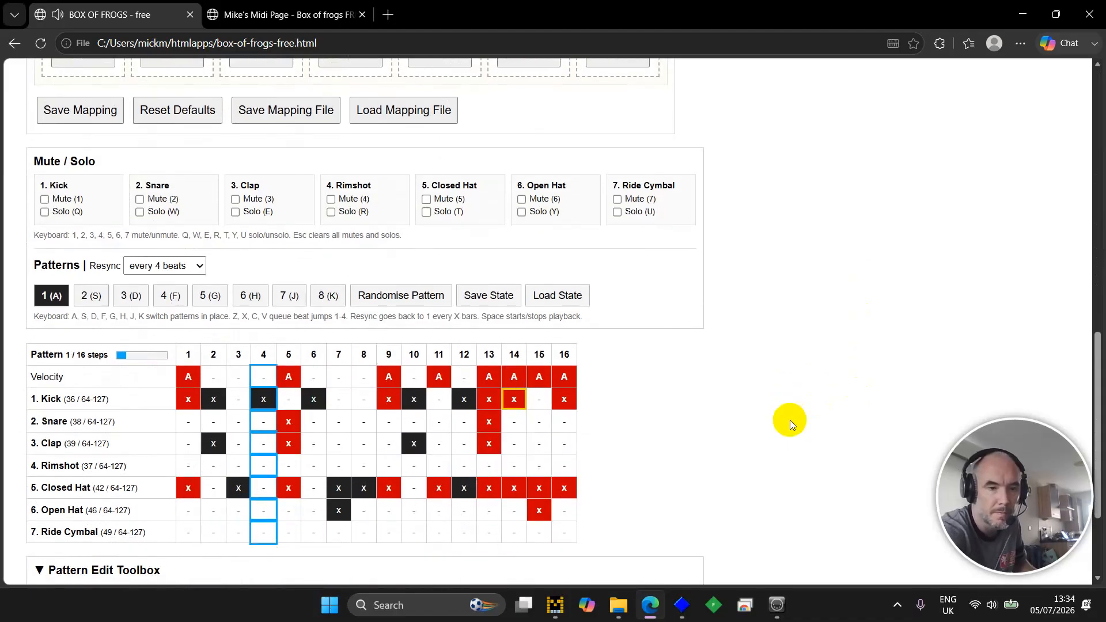
key("q")
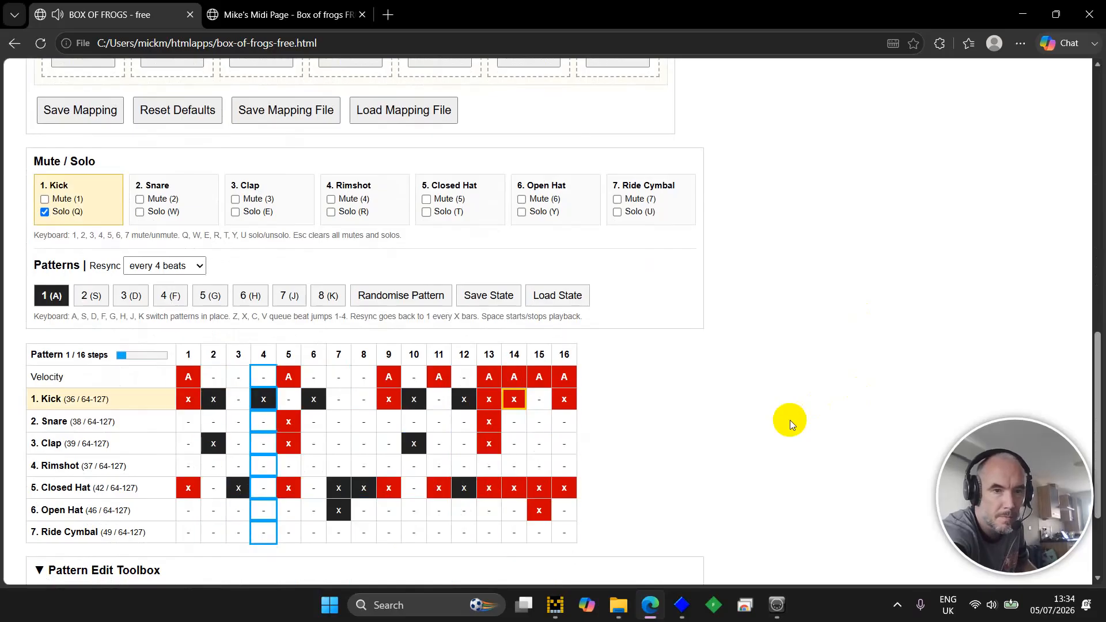
key("w")
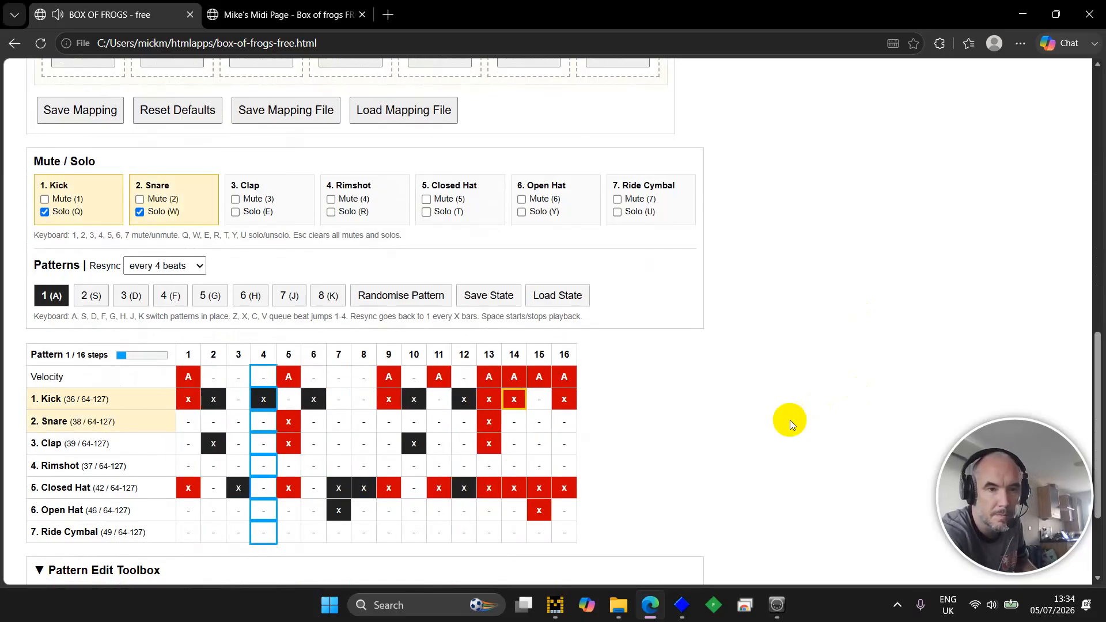
key("t")
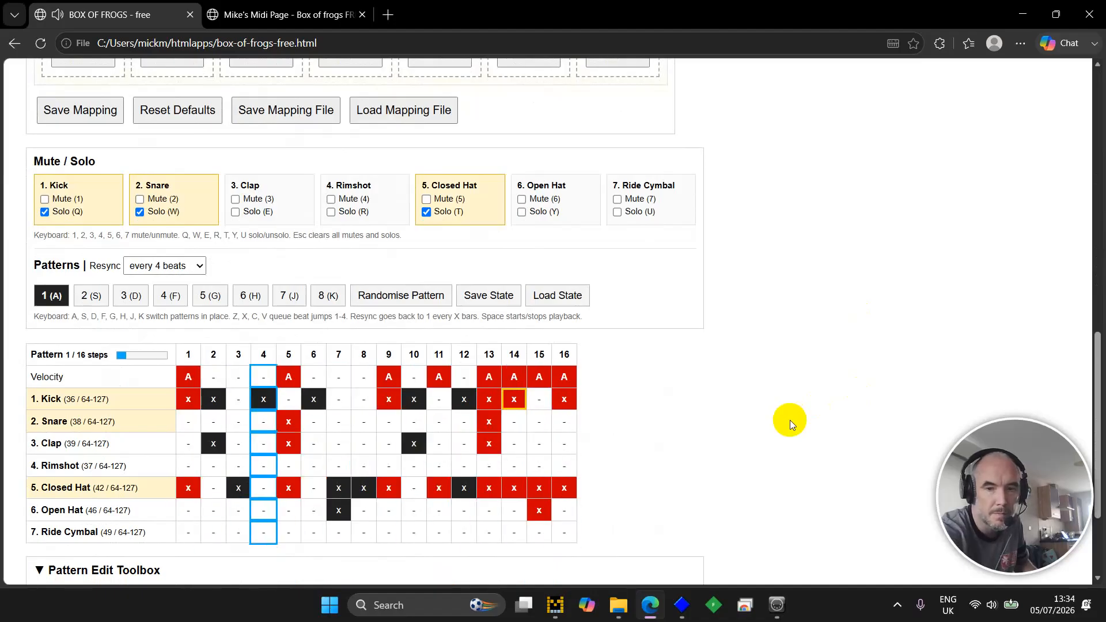
Clear all steps of pattern 1 during the performance and undo the clearing.
key("Delete")
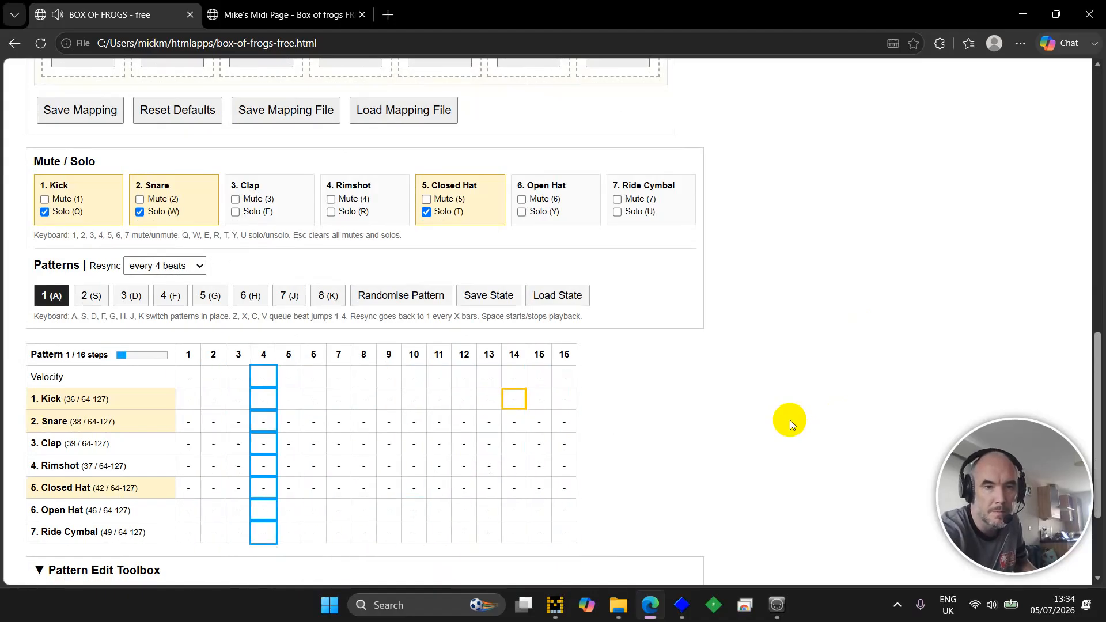
key("ctrl+z")
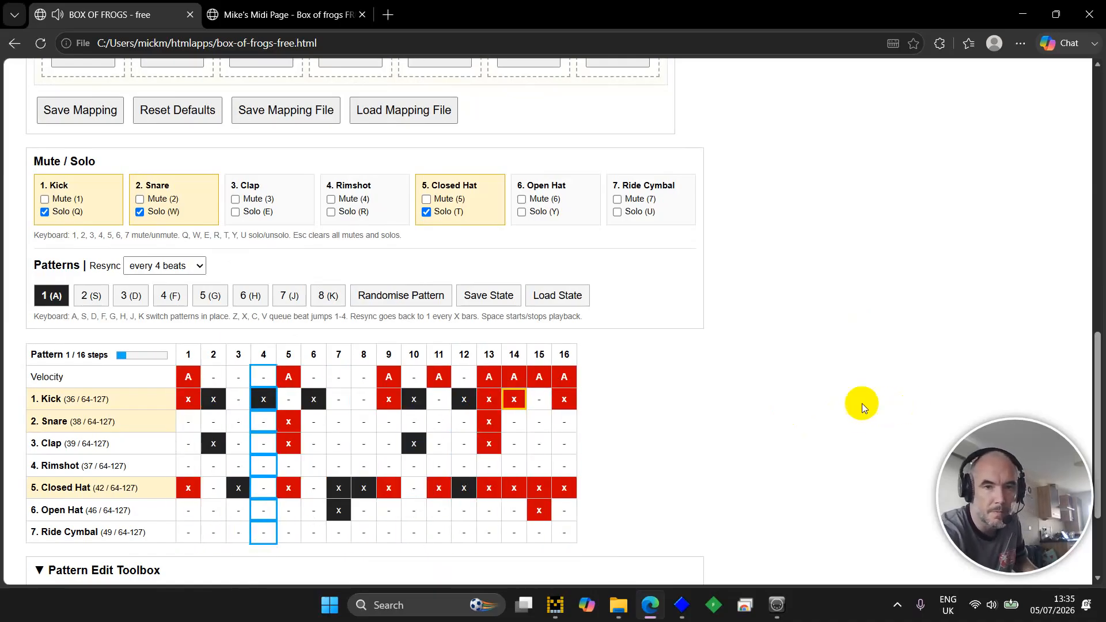
Stop recording the MIDI performance and play the captured performance back through the internal sampler.
scroll(701, 364, "up", 8)
scroll(700, 364, "up", 3)
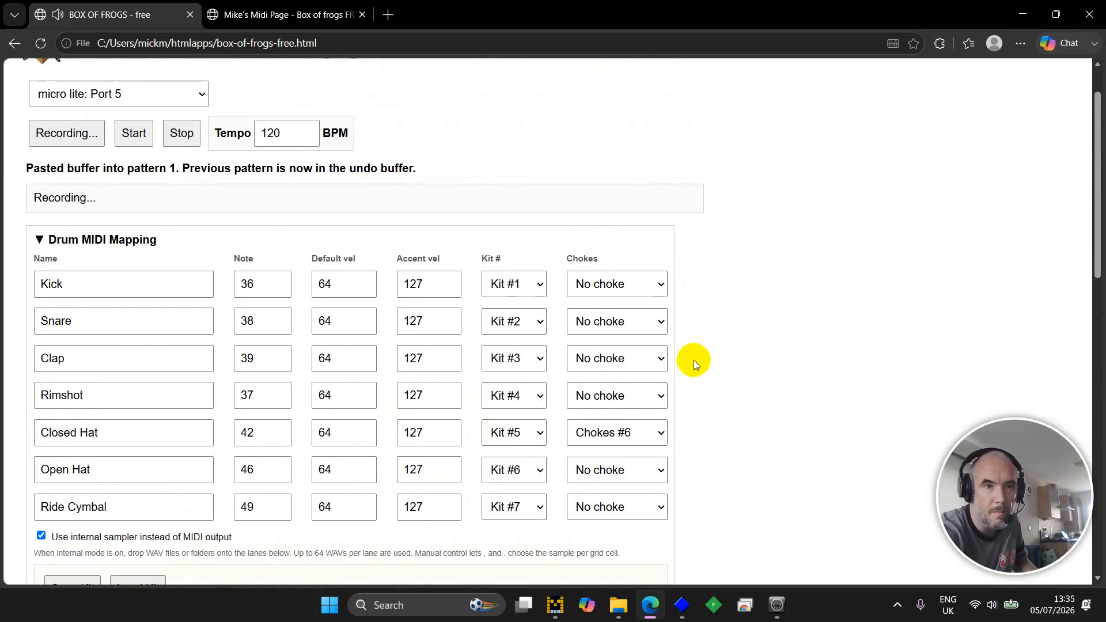
left_click(181, 132)
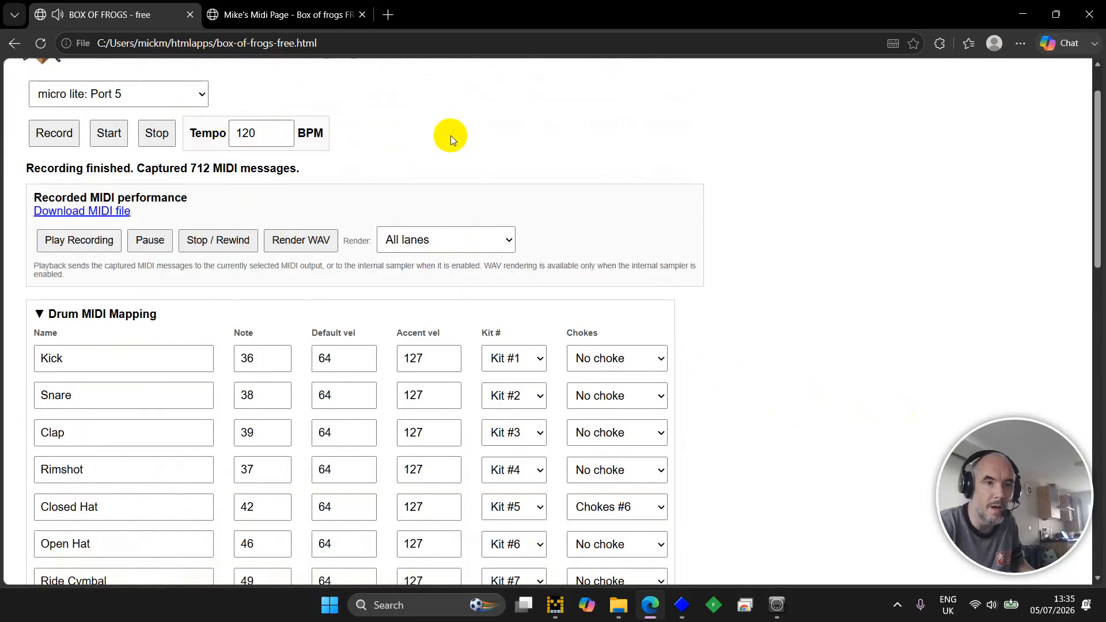
left_click(94, 247)
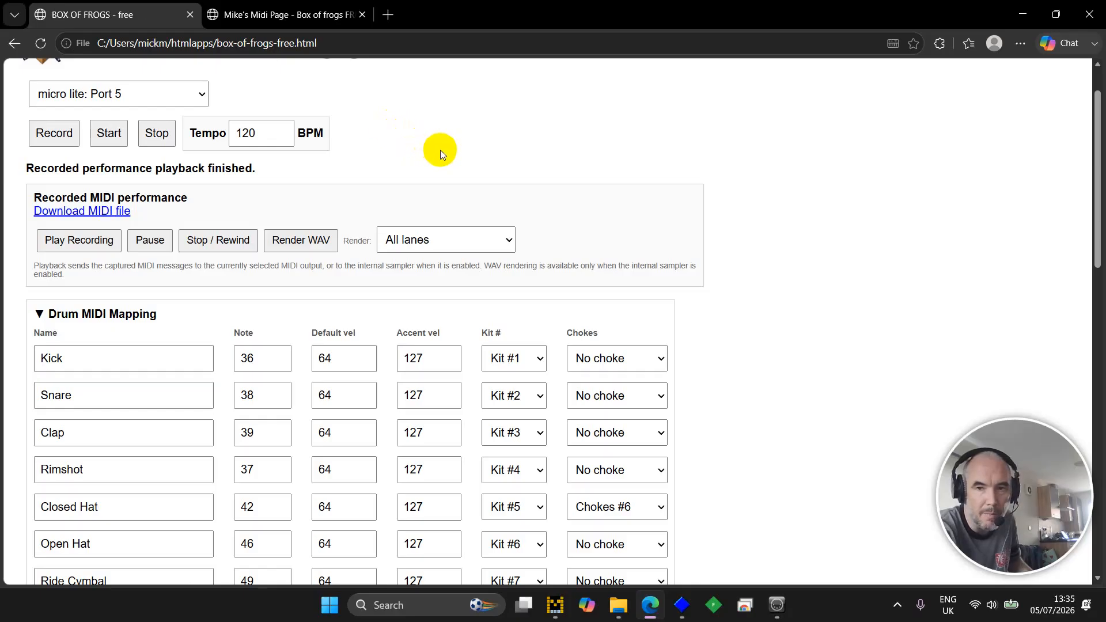
Render all lanes of the recorded performance to WAV, download it and listen to the file in VLC.
left_click(311, 240)
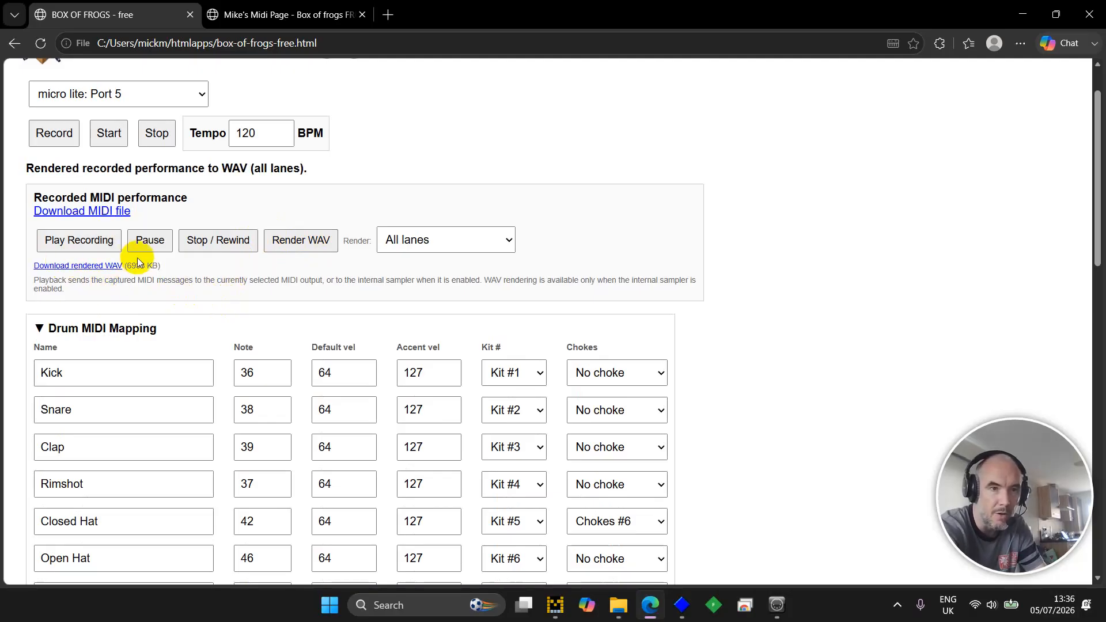
left_click(95, 266)
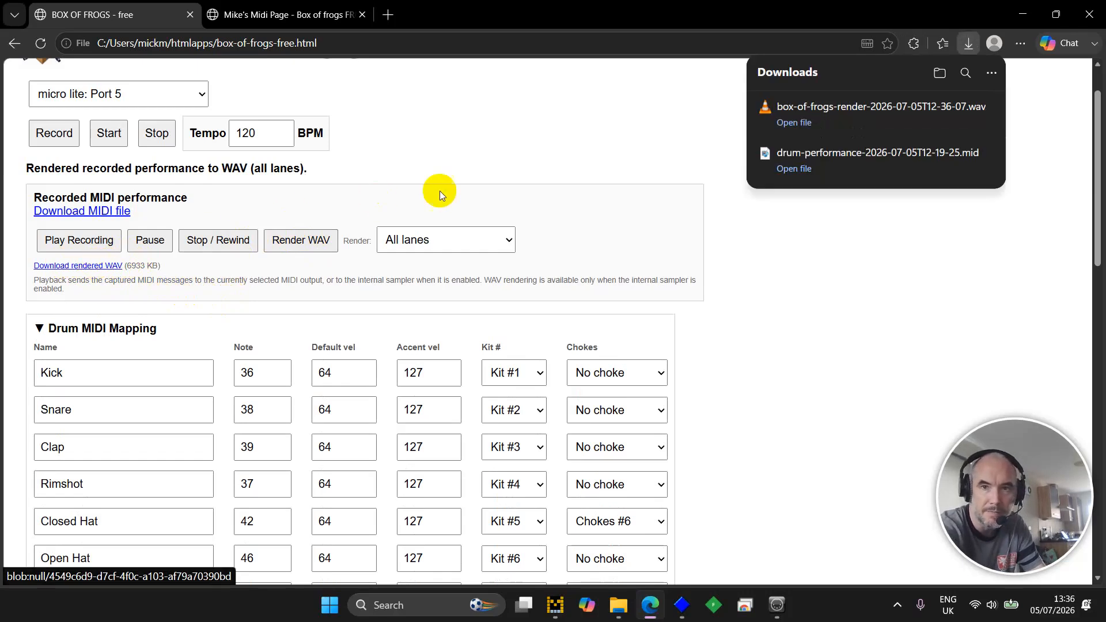
left_click(826, 132)
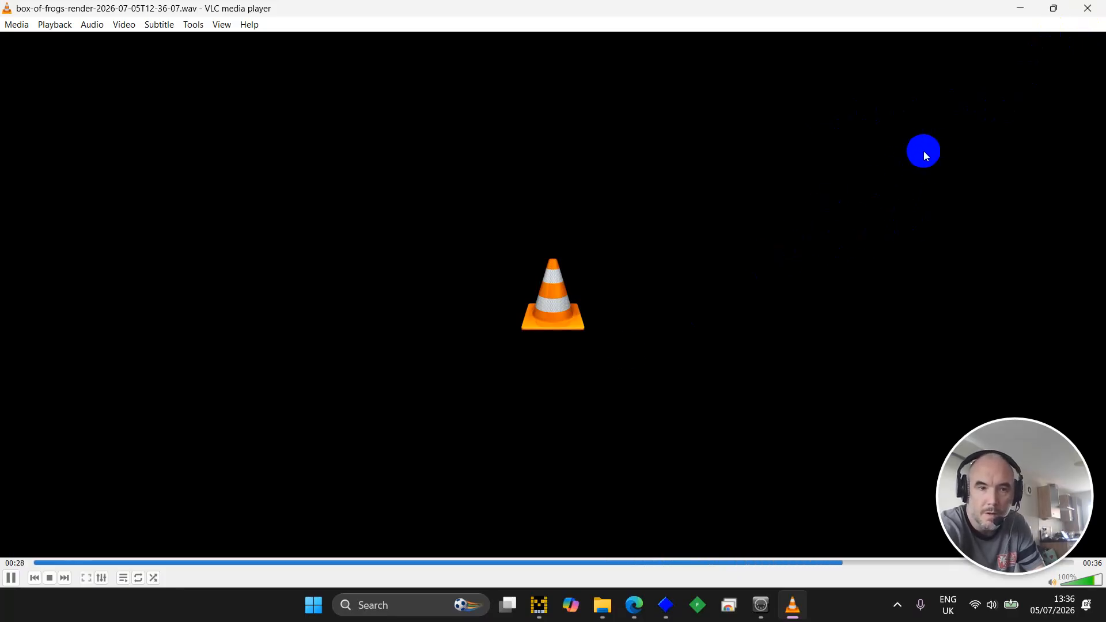
left_click(1083, 8)
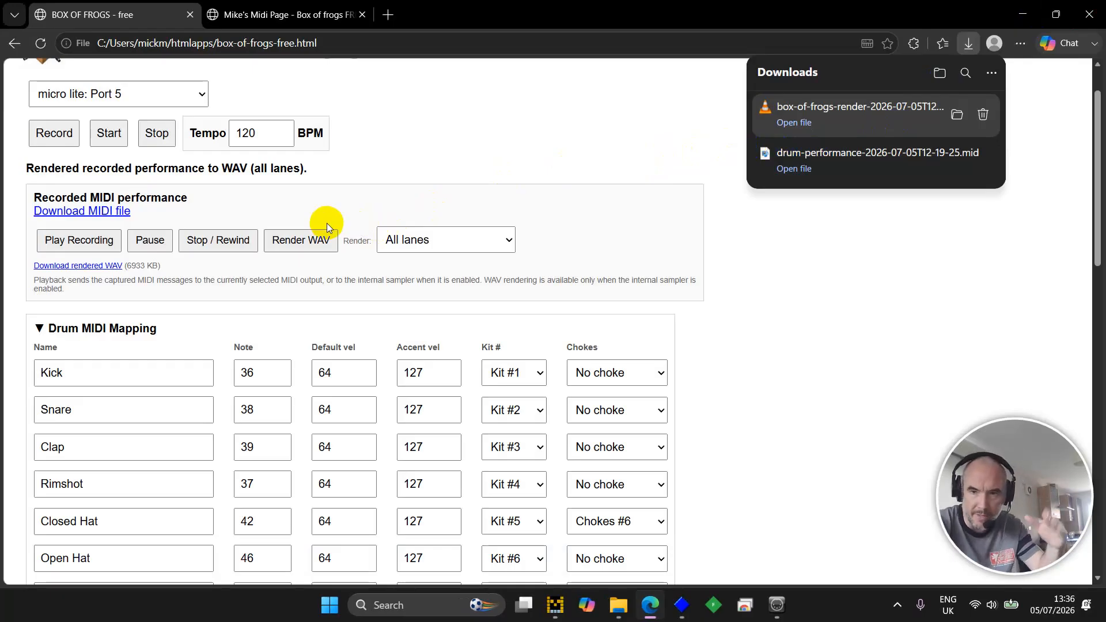
Render only Lane 6 - Open Hat of the recorded performance to WAV and download the file.
left_click(399, 243)
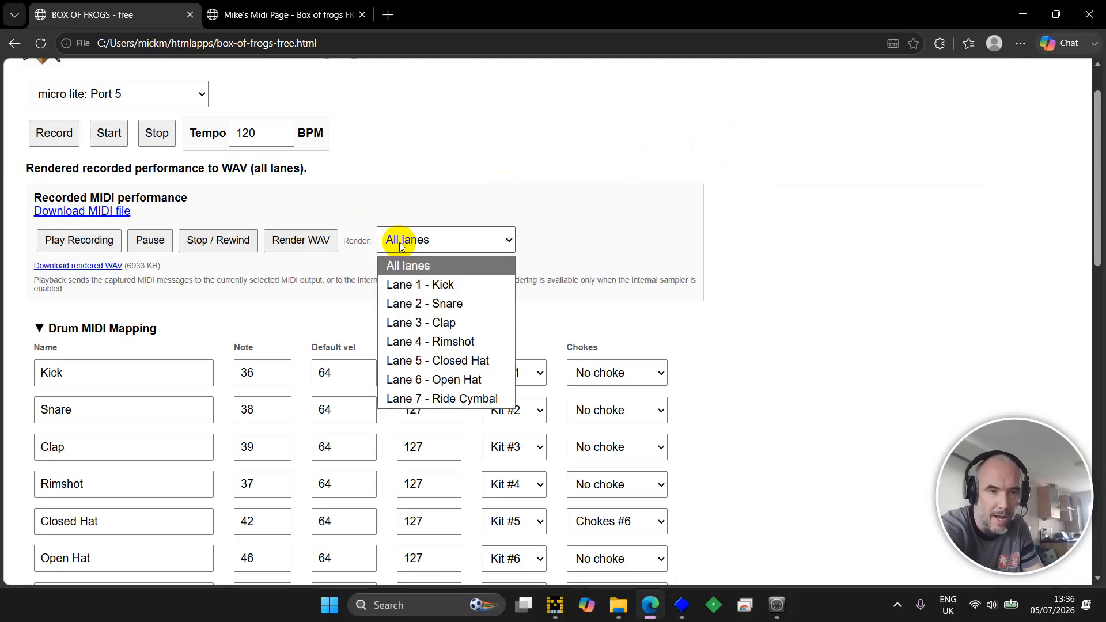
left_click(430, 378)
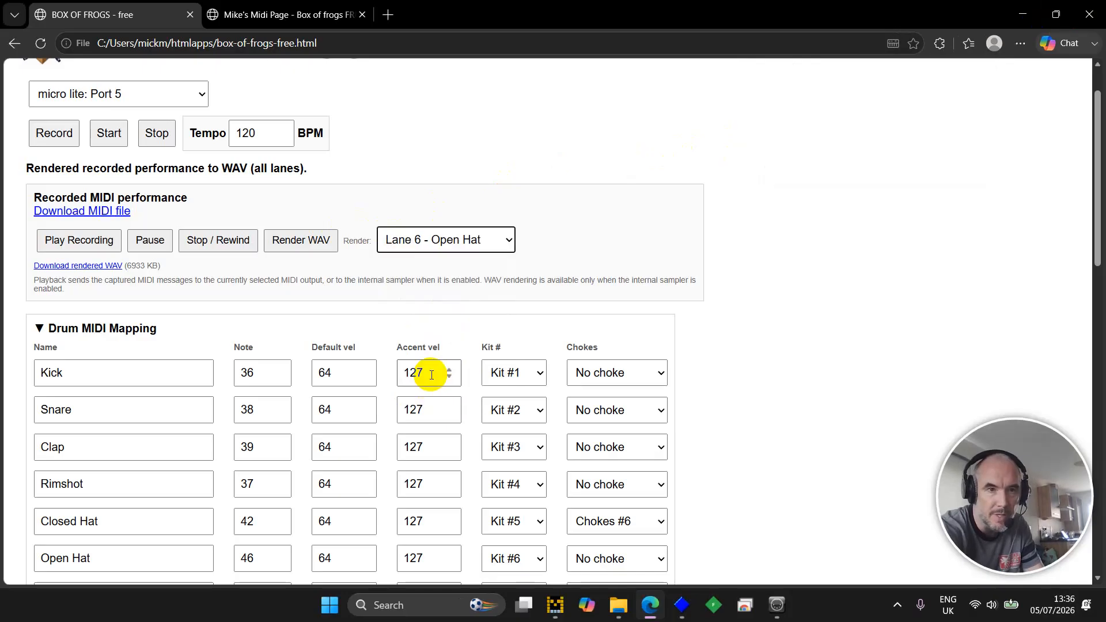
left_click(305, 241)
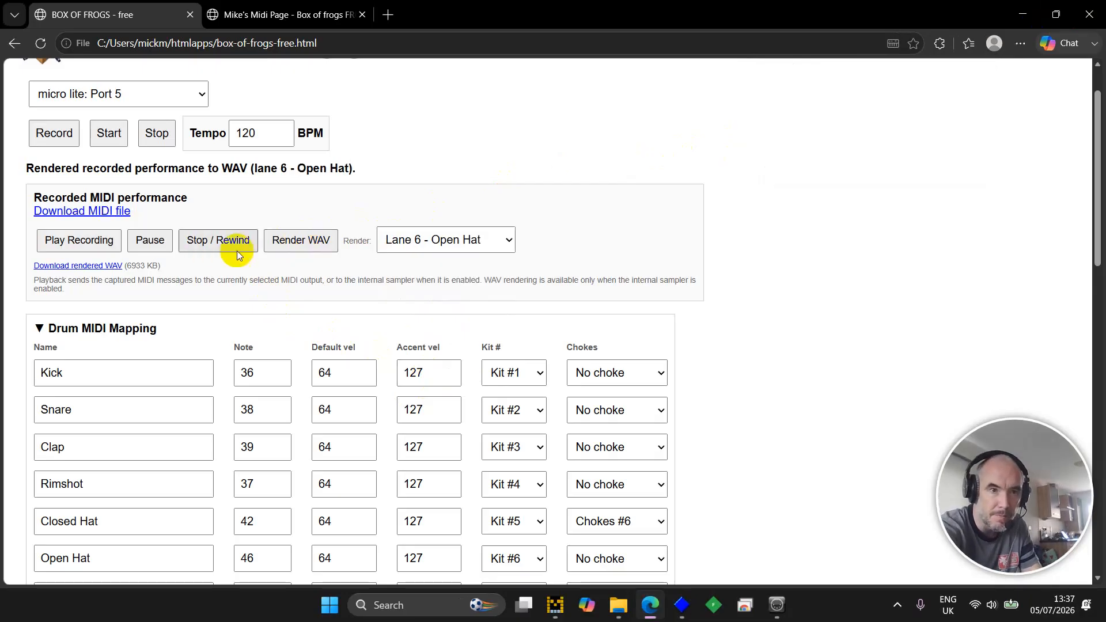
left_click(109, 266)
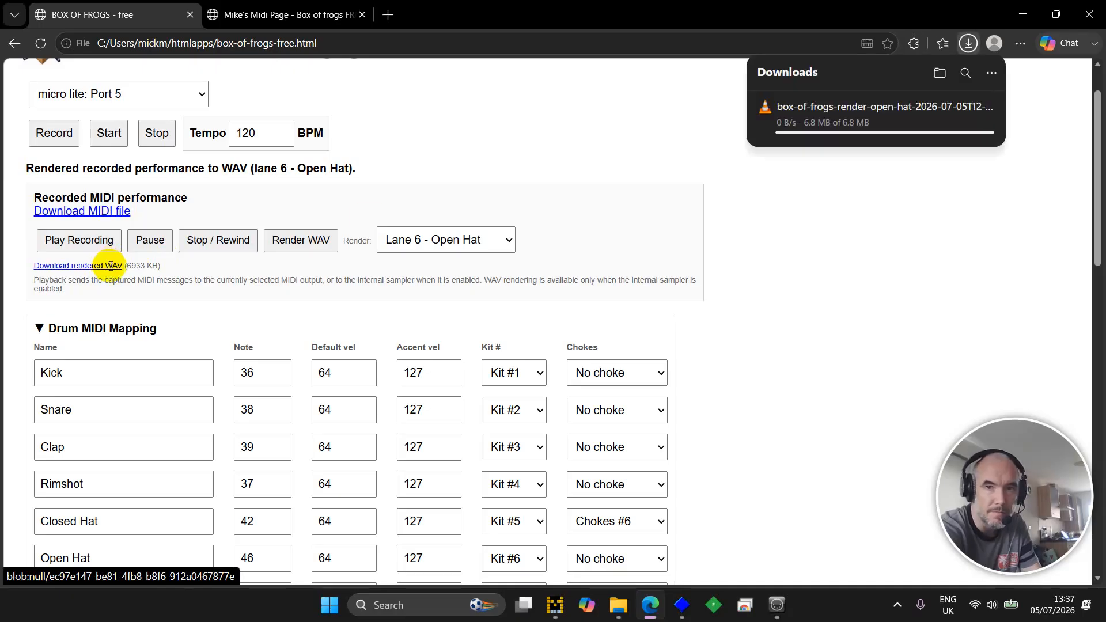
Listen to the downloaded Open Hat WAV in VLC and close the player.
right_click(842, 115)
left_click(788, 109)
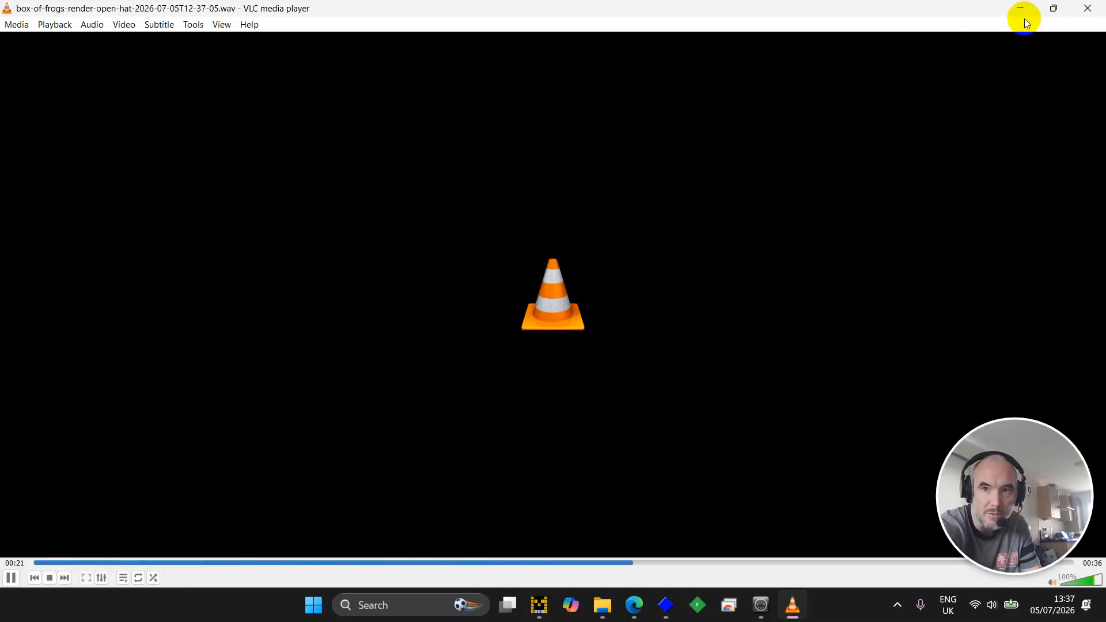
left_click(1098, 7)
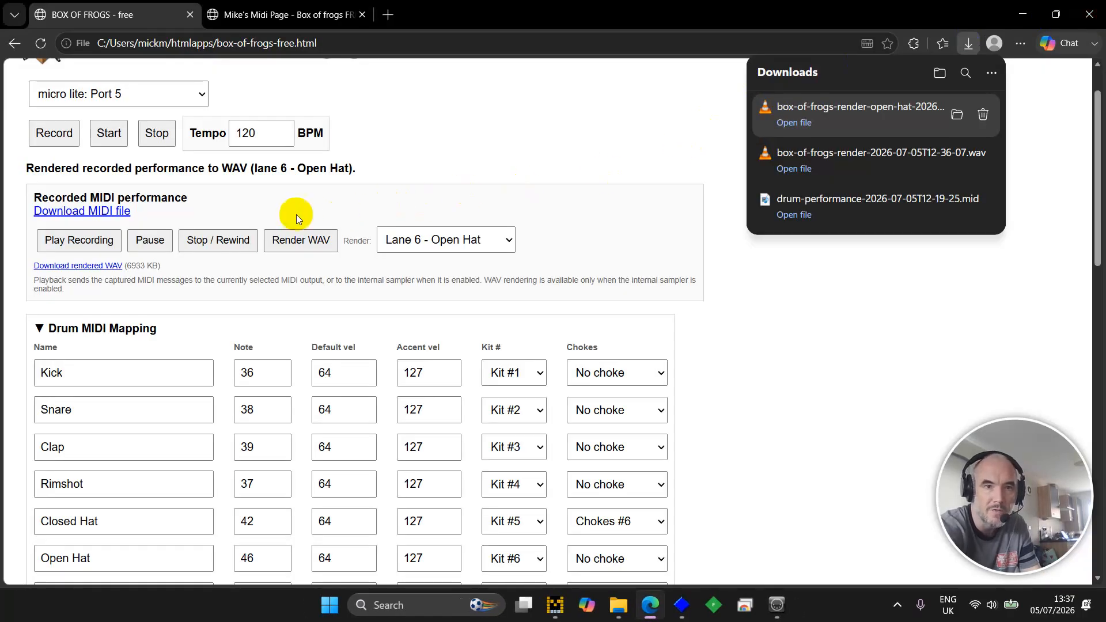
Play the recorded performance again, then stop and rewind it.
left_click(105, 250)
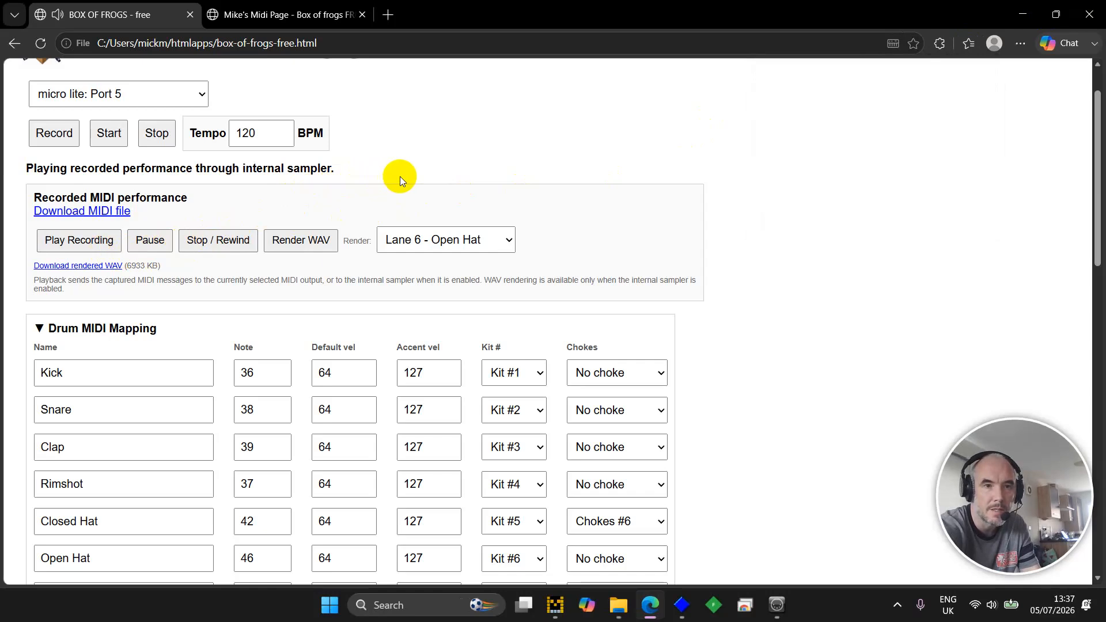
left_click(230, 243)
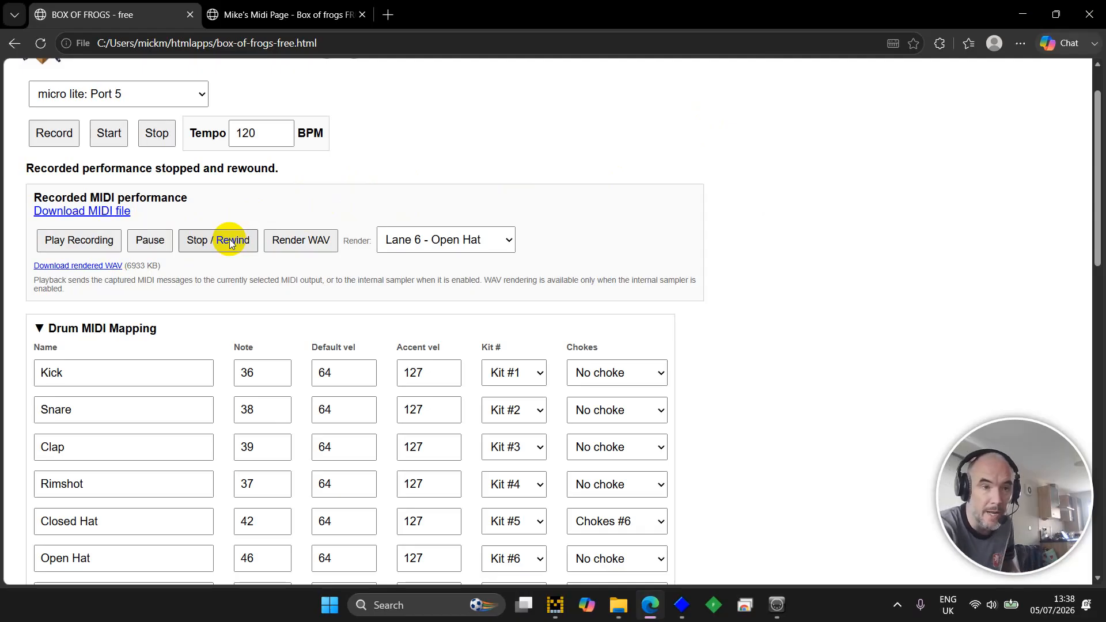
Reload the sequencer page to clear the loaded kit, expand the drum MIDI mapping and enable the internal sampler.
scroll(231, 242, "down", 1)
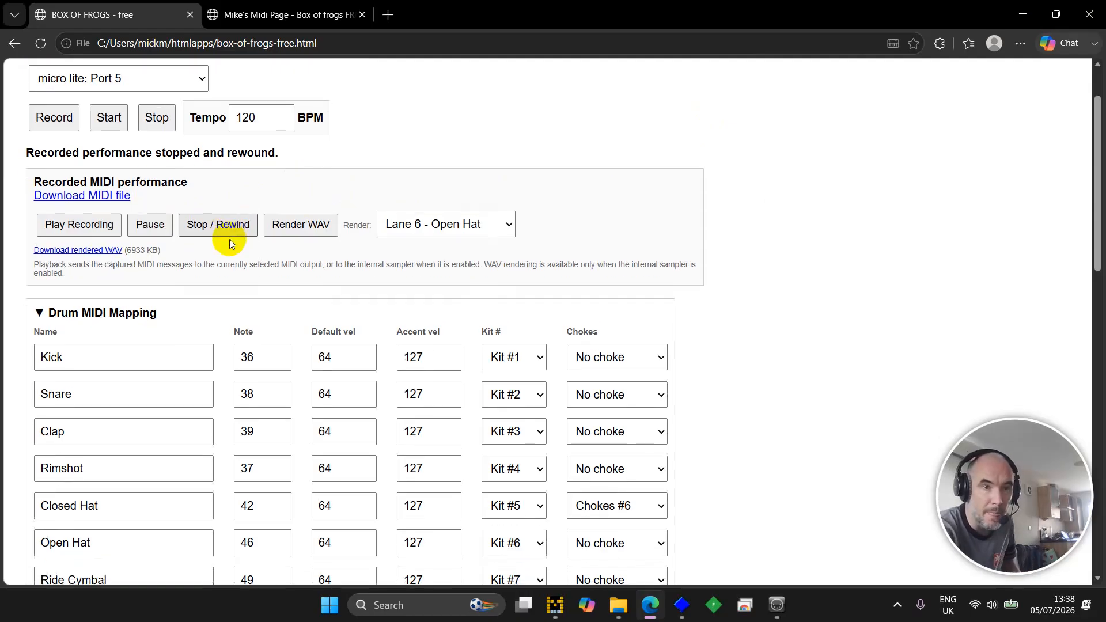
scroll(230, 240, "down", 5)
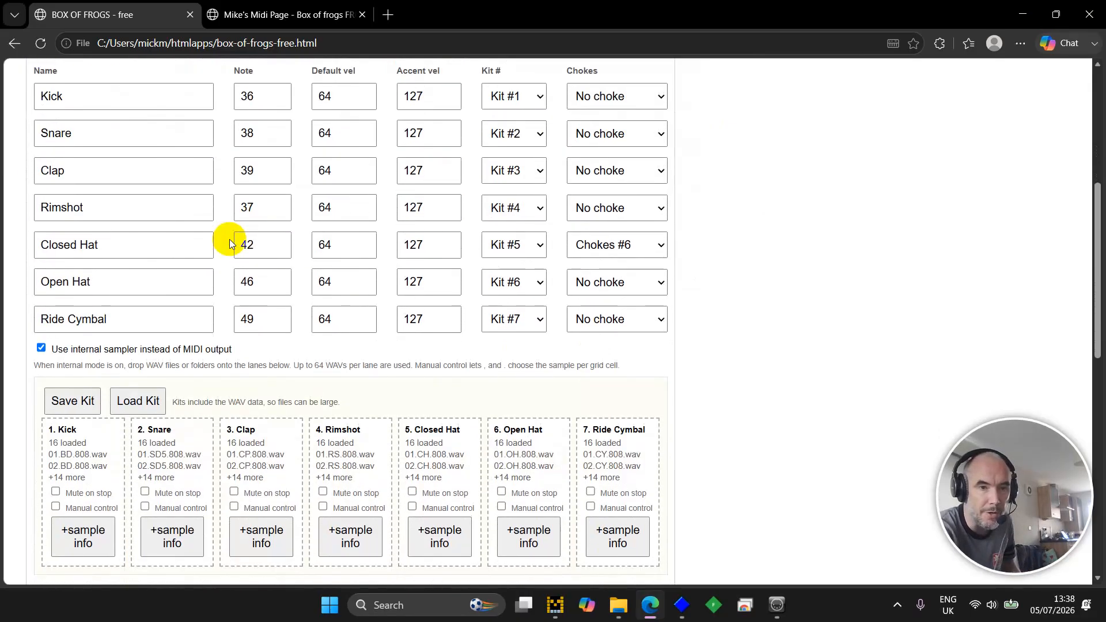
scroll(229, 243, "down", 1)
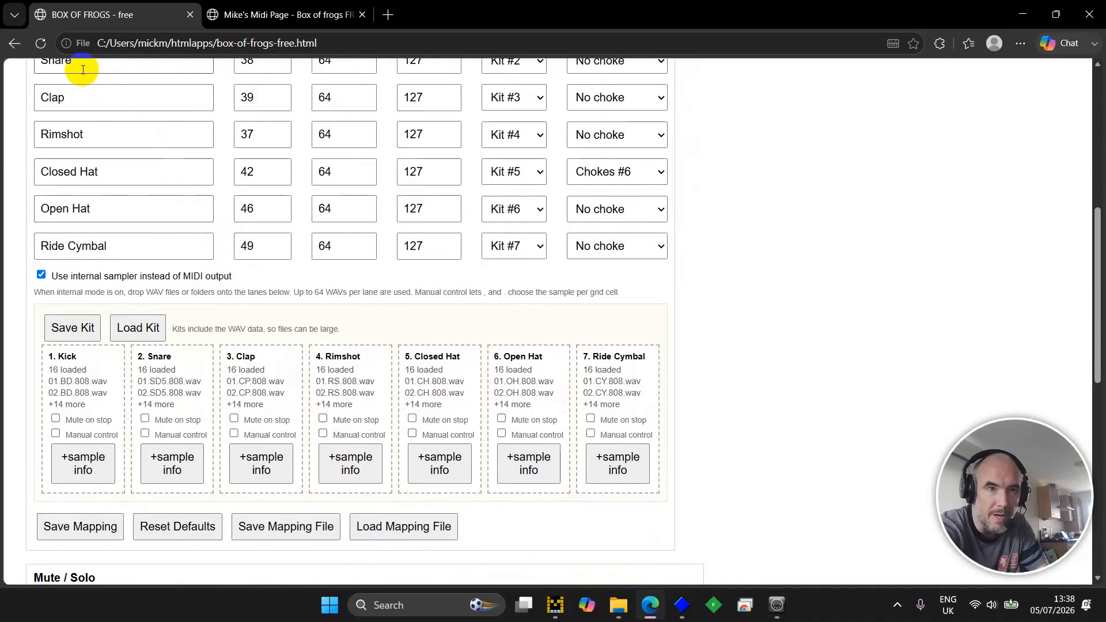
left_click(39, 51)
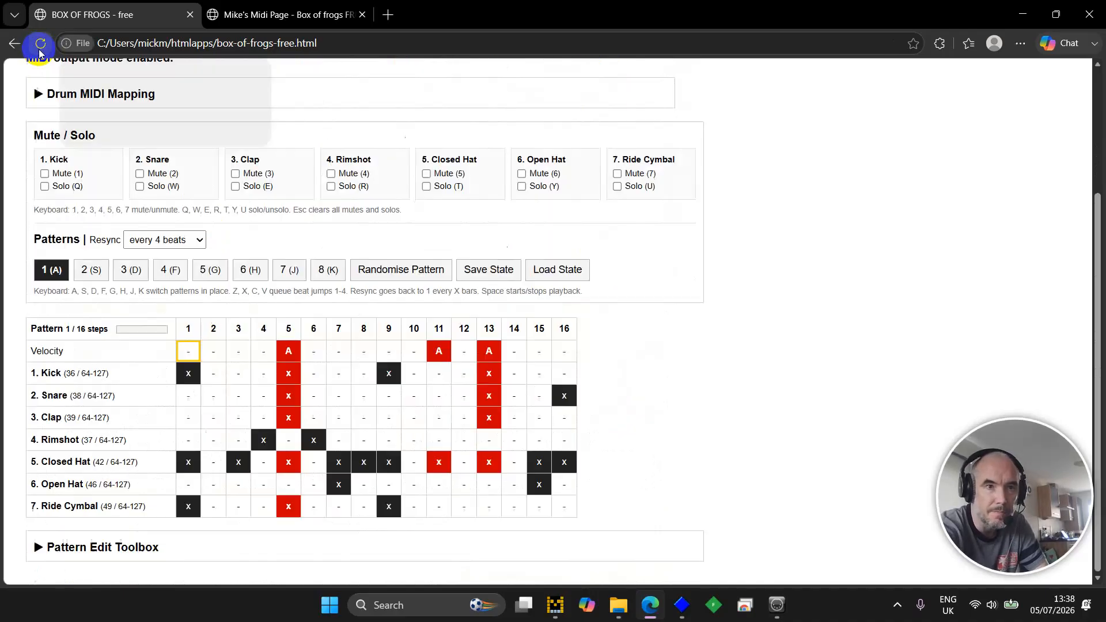
left_click(245, 152)
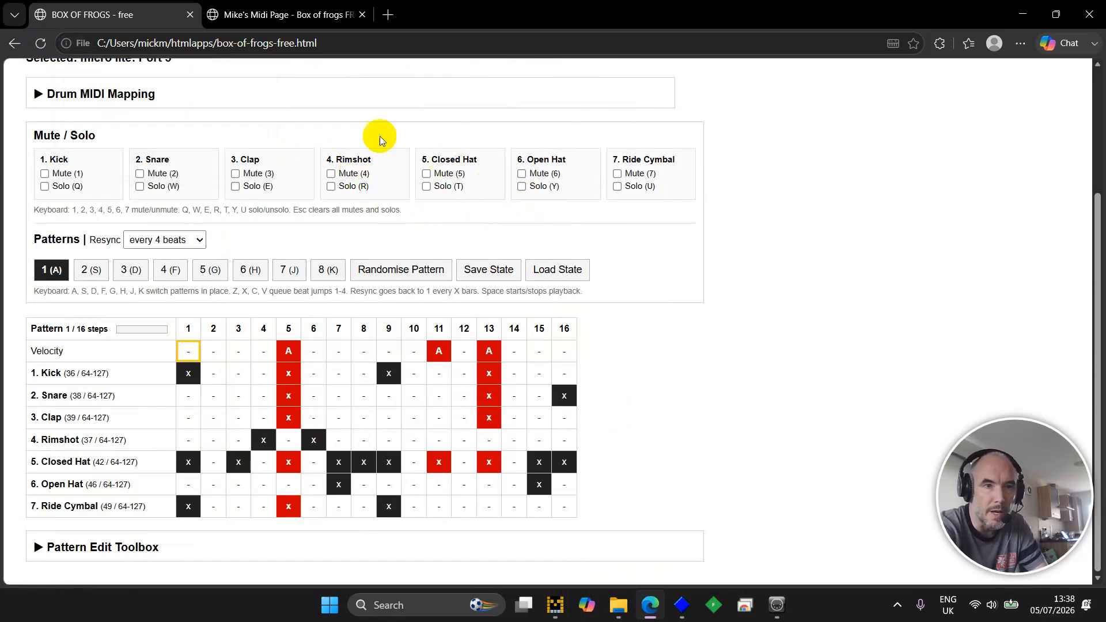
scroll(310, 200, "up", 1)
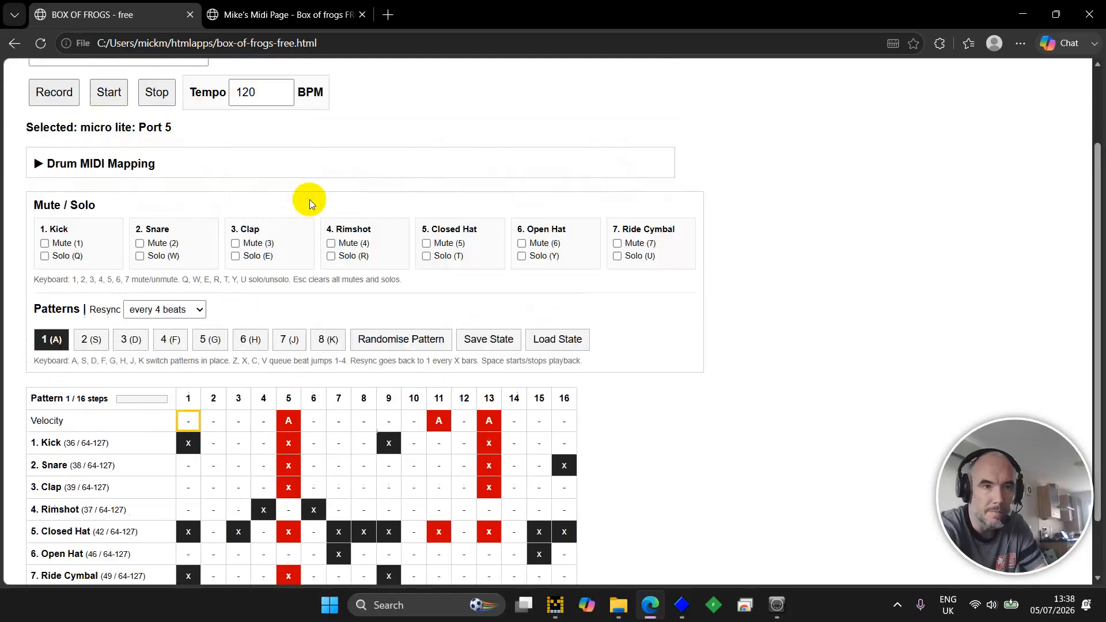
left_click(184, 162)
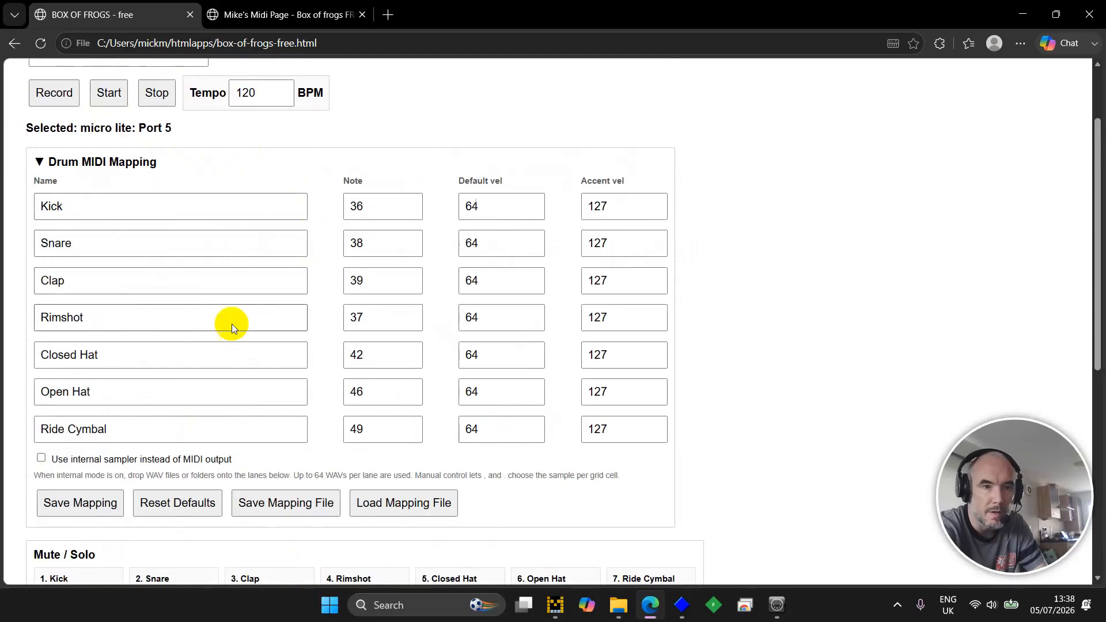
left_click(88, 461)
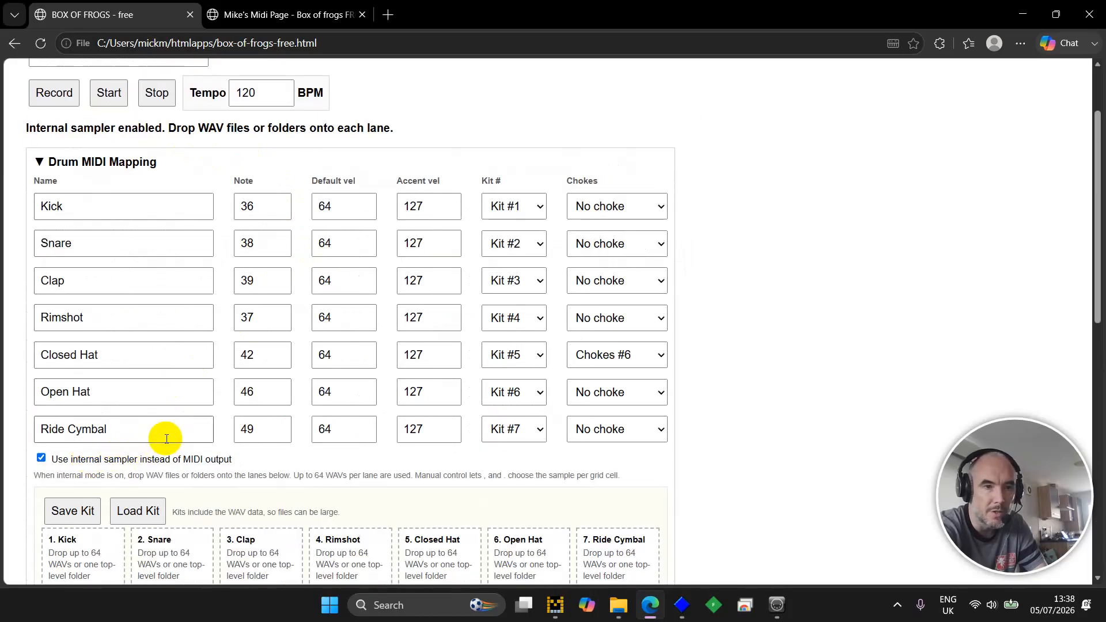
Switch to File Explorer and open the synth samples folder inside the stream folder of Downloads.
scroll(165, 439, "down", 3)
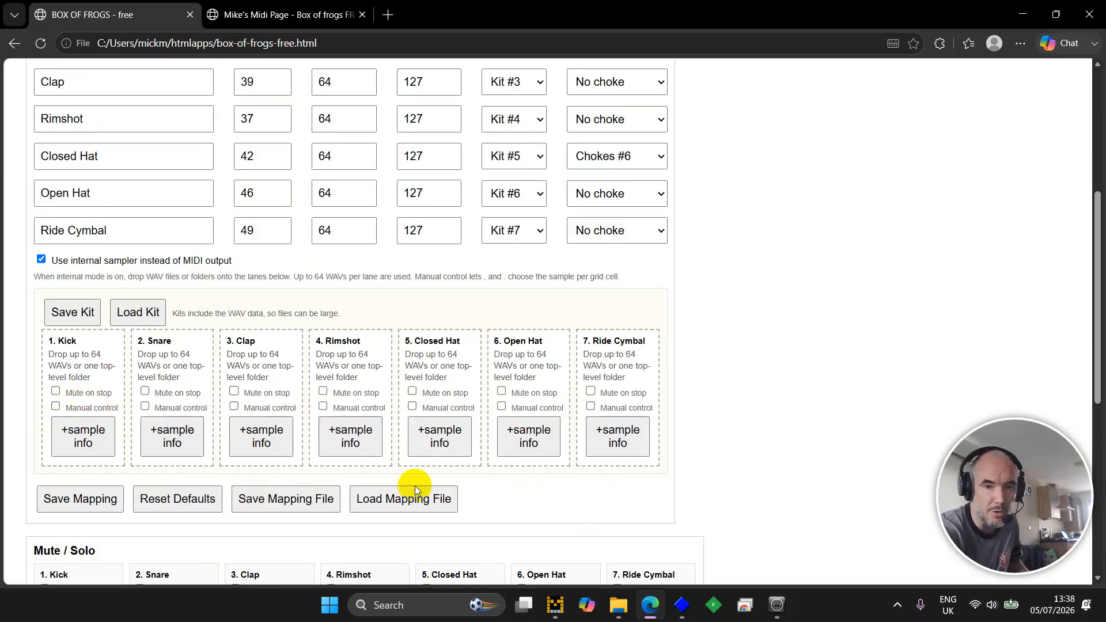
left_click(621, 604)
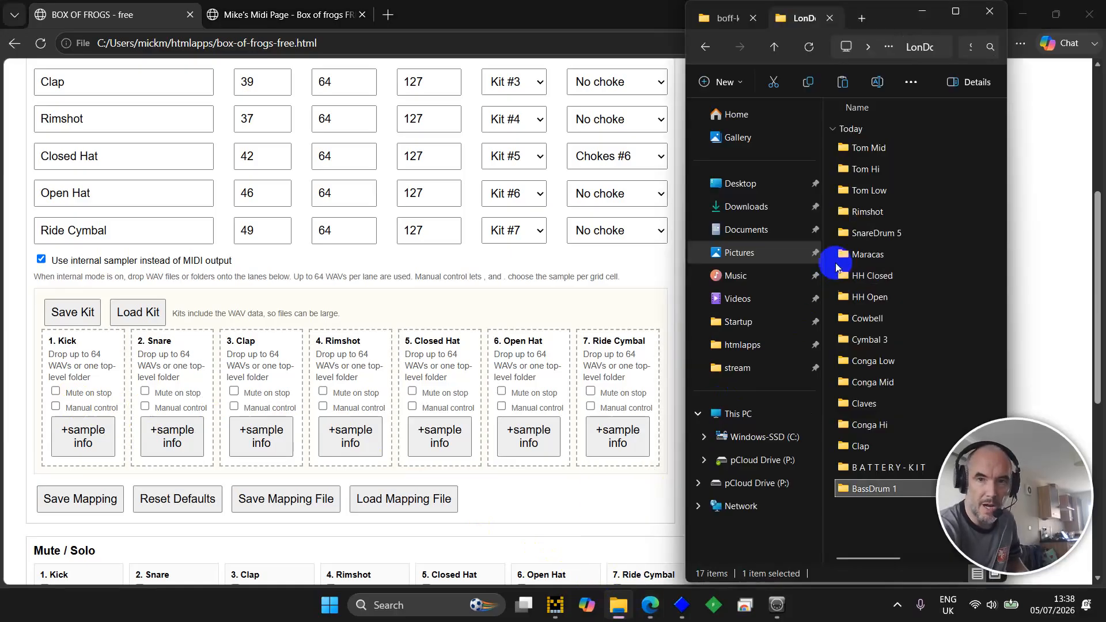
left_click(743, 214)
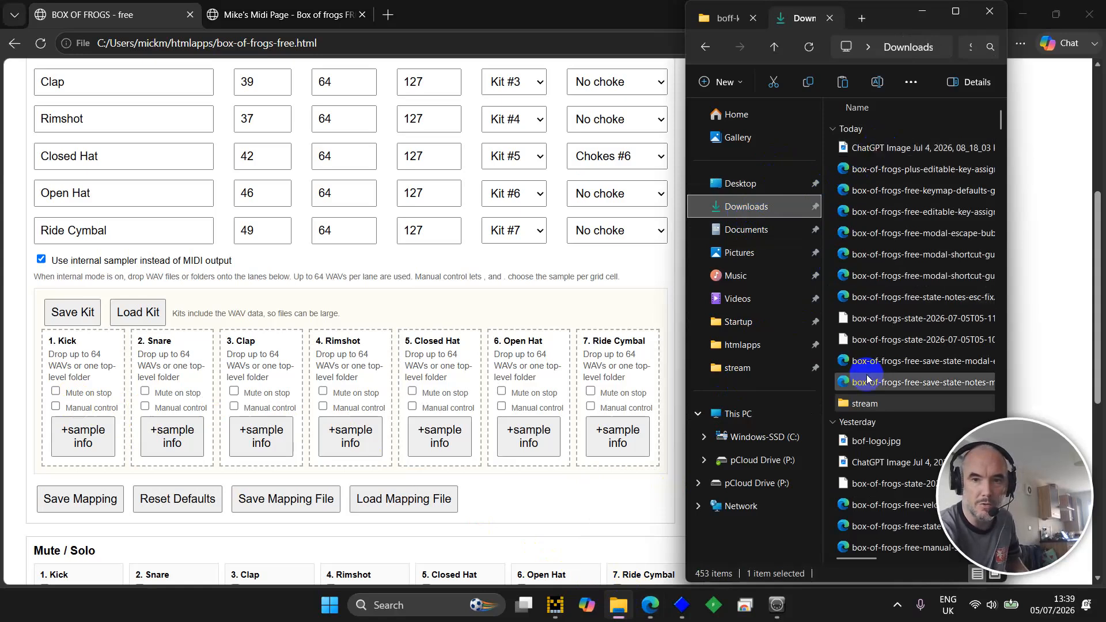
double_click(873, 403)
double_click(862, 212)
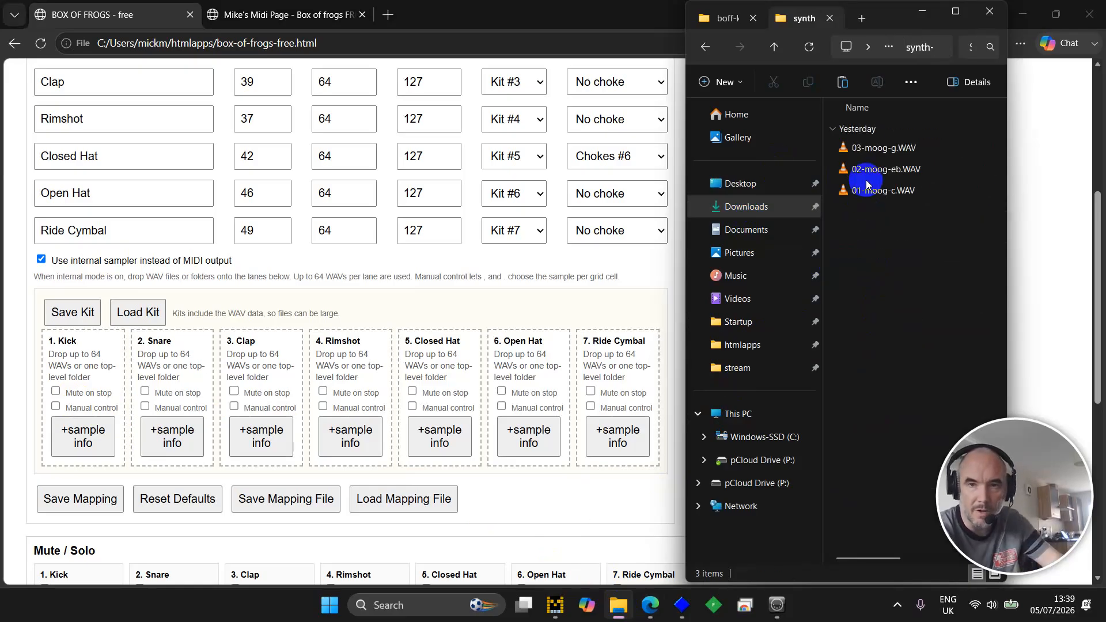
Load 01-moog-c.WAV, 02-moog-eb.WAV and 03-moog-g.WAV together into the sampler's Clap lane.
left_click(870, 190)
right_click(853, 171)
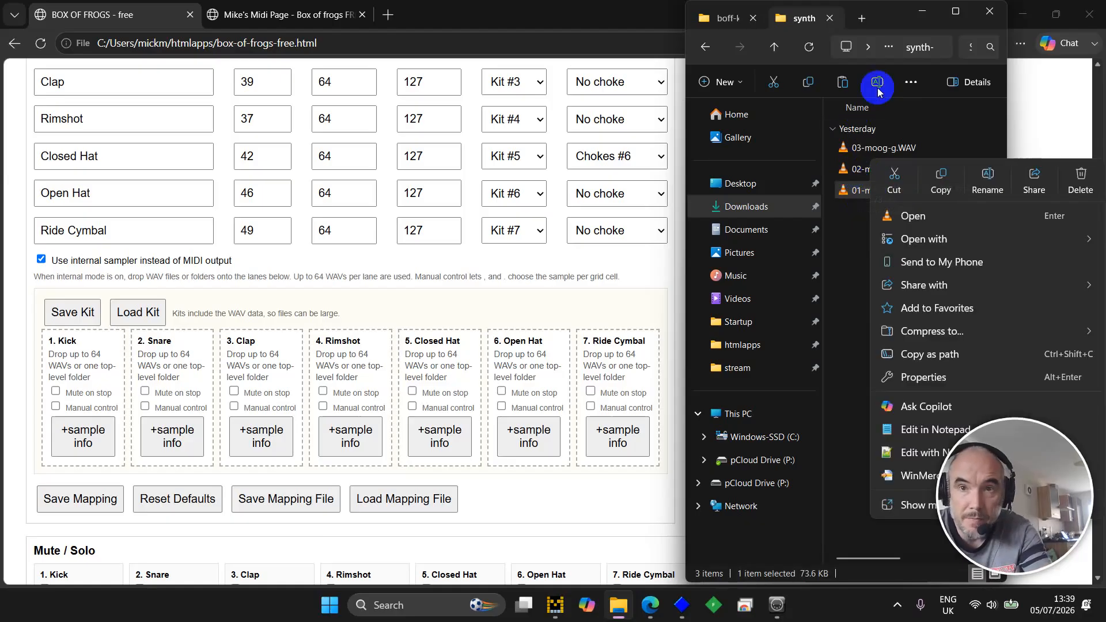
left_click(845, 309)
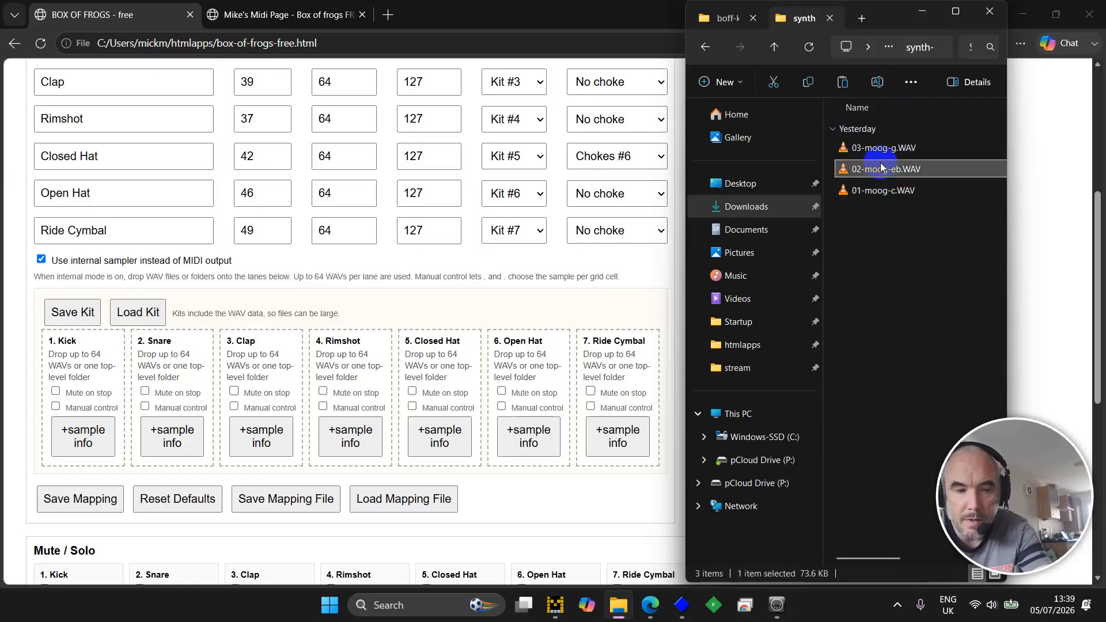
left_click(883, 188)
left_click(875, 169, "shift")
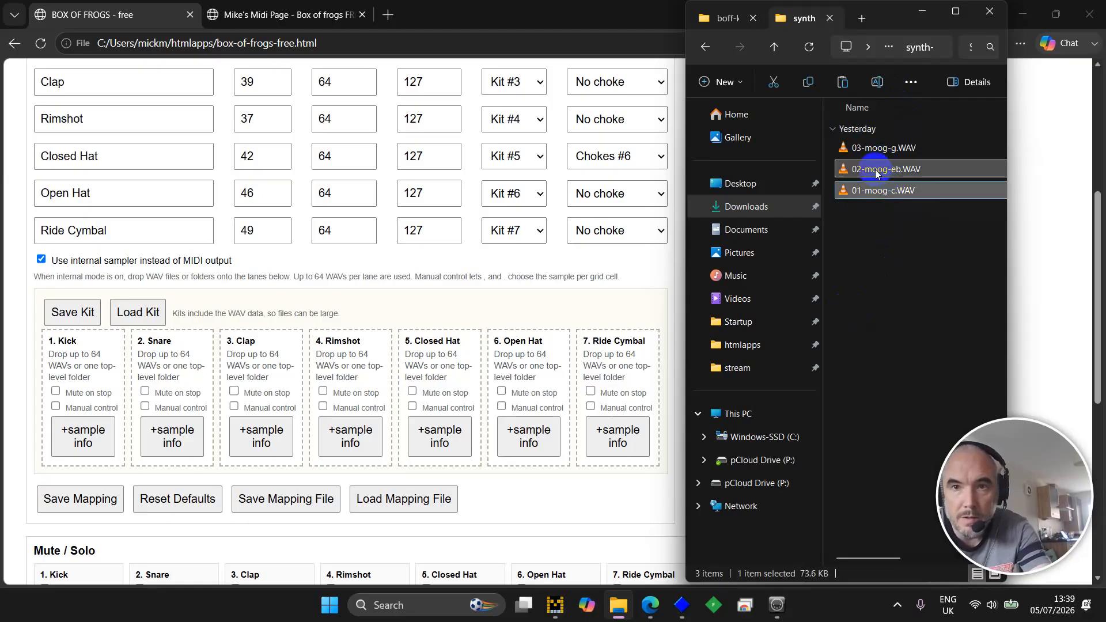
left_click(874, 148, "shift")
left_click_drag(874, 148, 236, 354)
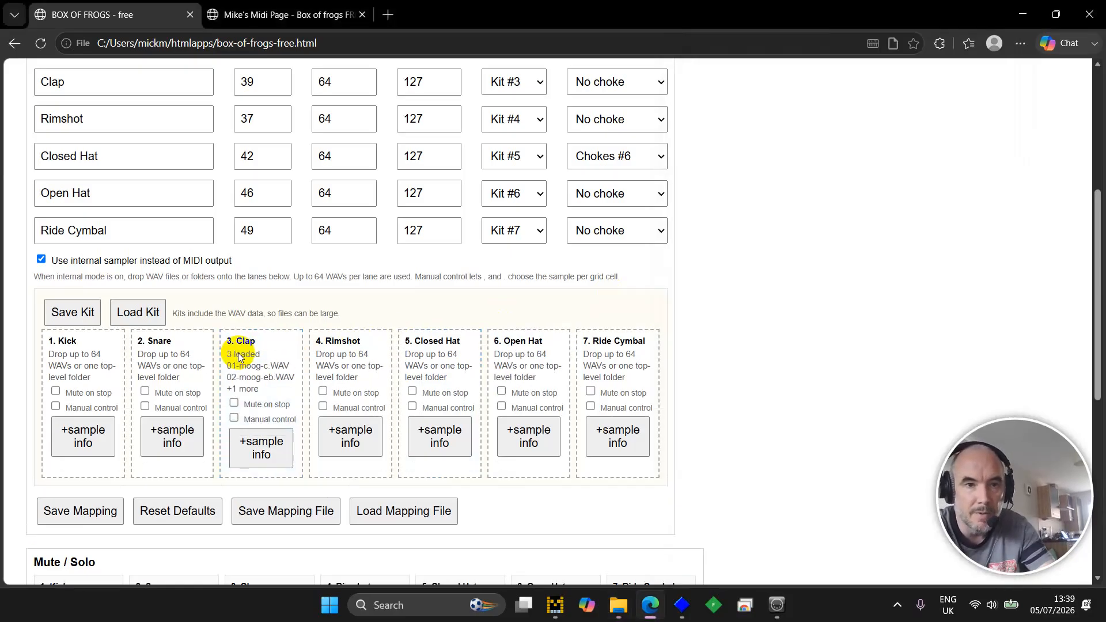
Check the Clap lane's sample order, hide it again and enable manual control for that lane.
left_click(280, 462)
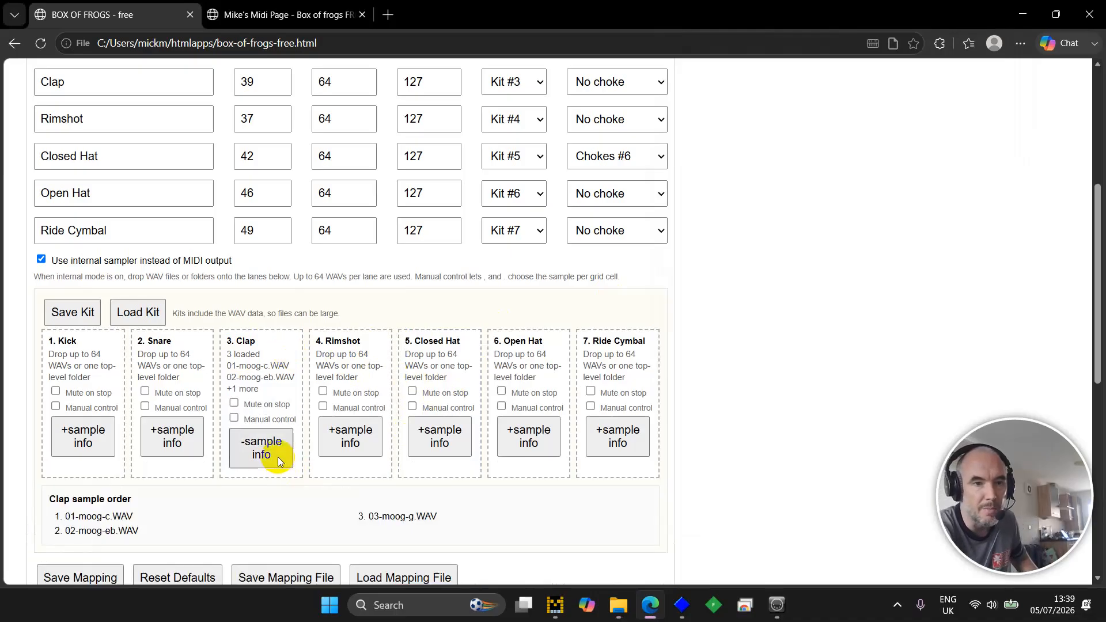
left_click(278, 455)
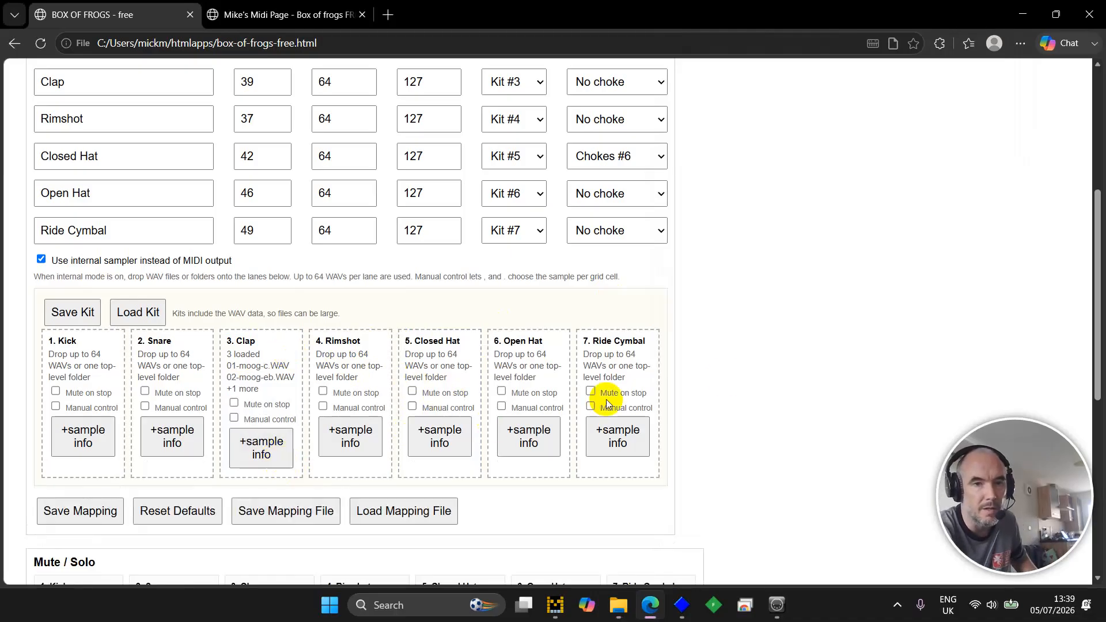
scroll(772, 341, "down", 4)
scroll(773, 341, "up", 2)
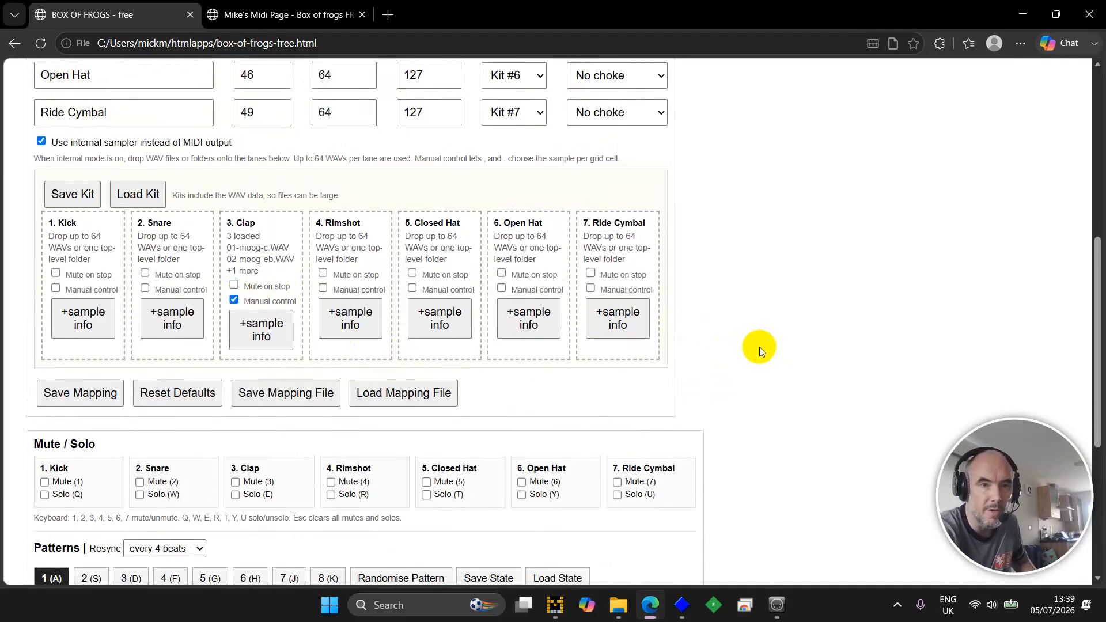
Rename the Clap lane as Moog in the drum MIDI mapping and save the mapping.
scroll(475, 275, "up", 2)
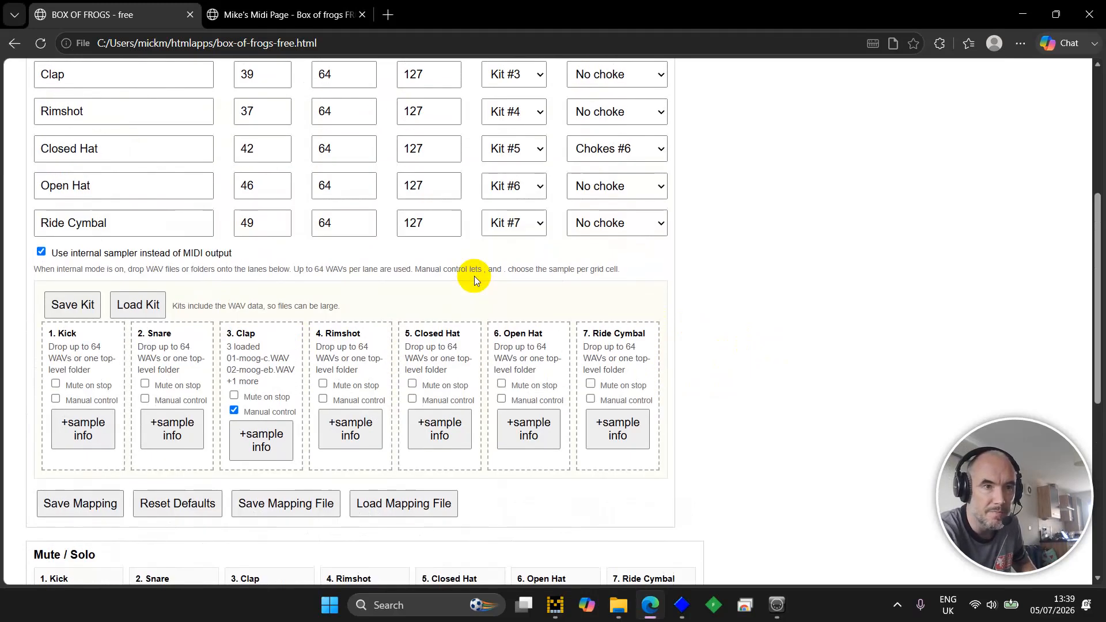
scroll(474, 275, "up", 2)
left_click(151, 149)
double_click(152, 150)
type("Moogg")
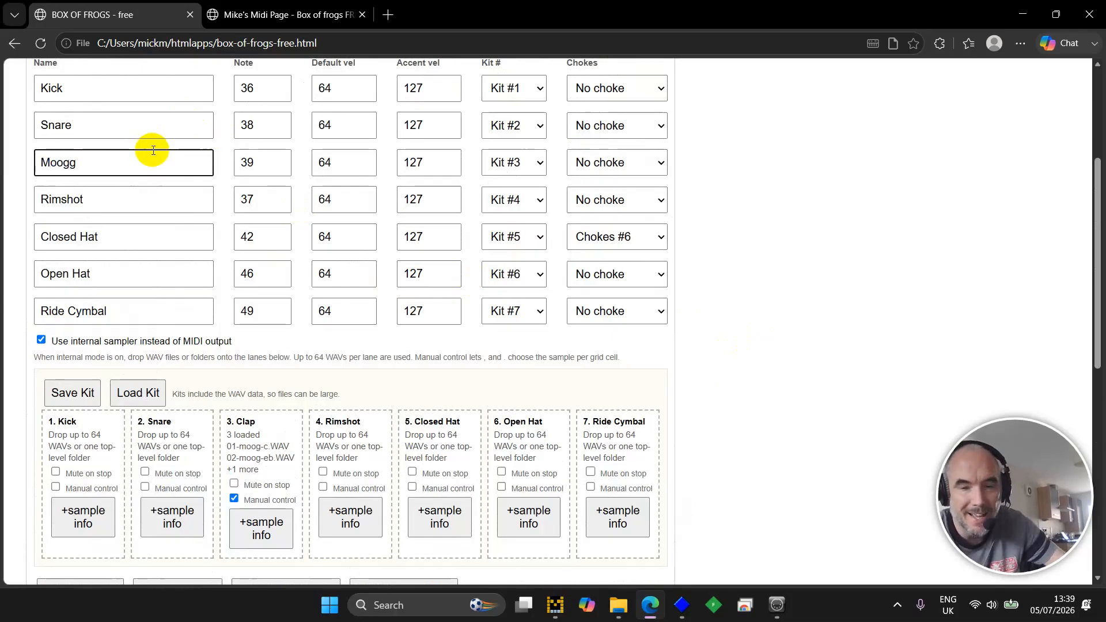
key("BackSpace")
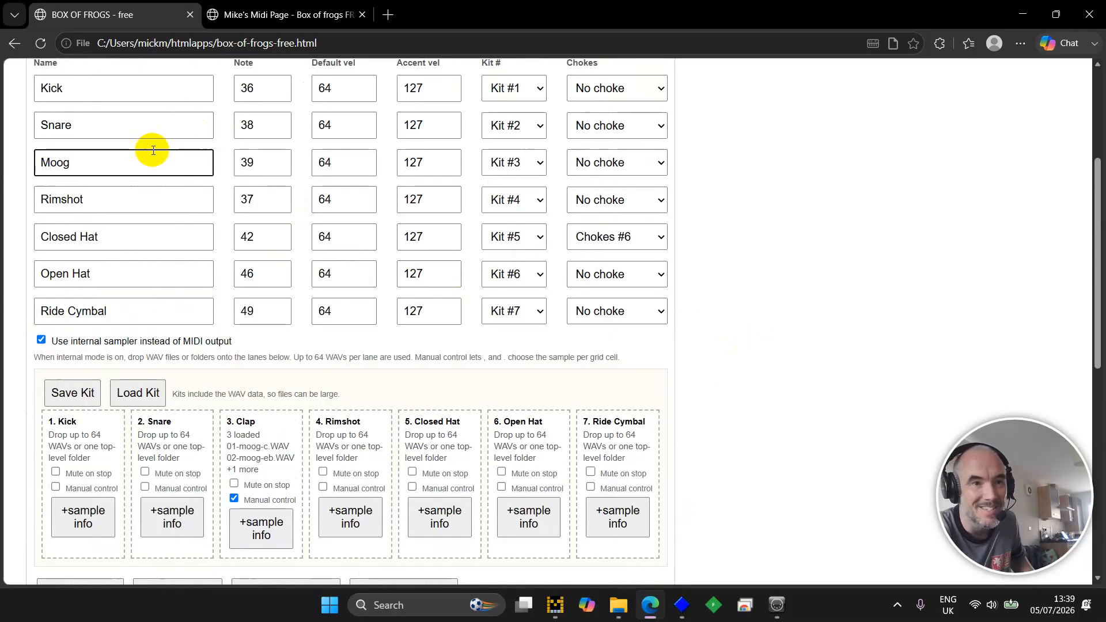
scroll(11, 261, "down", 4)
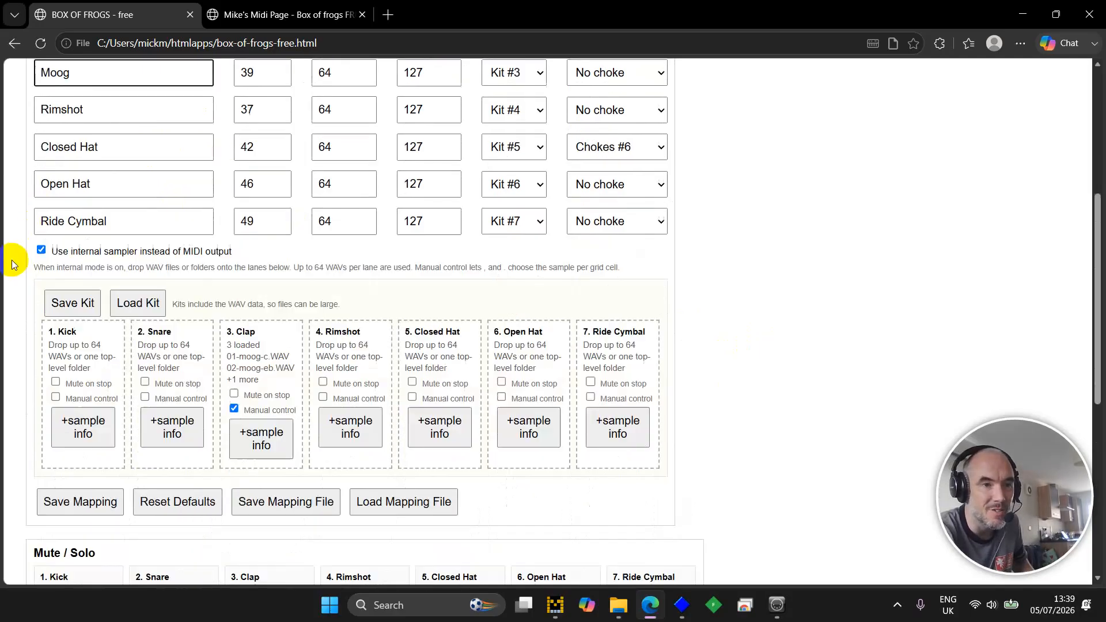
left_click(86, 371)
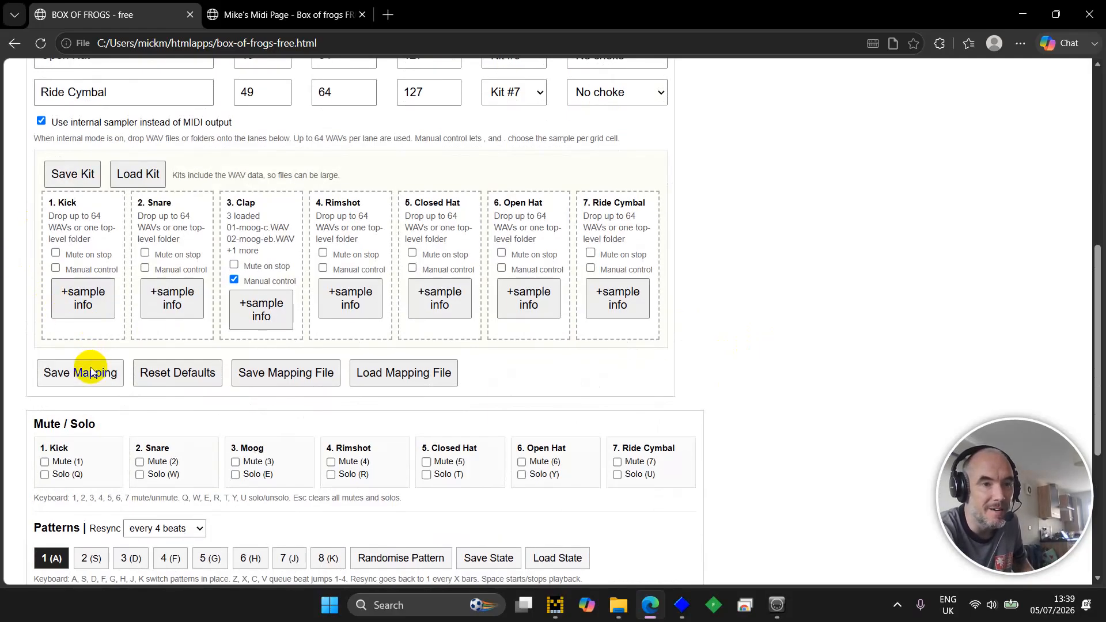
Clear all hits from pattern 1 and place a sample 1 hit on step 1 of the Moog lane.
scroll(469, 322, "down", 5)
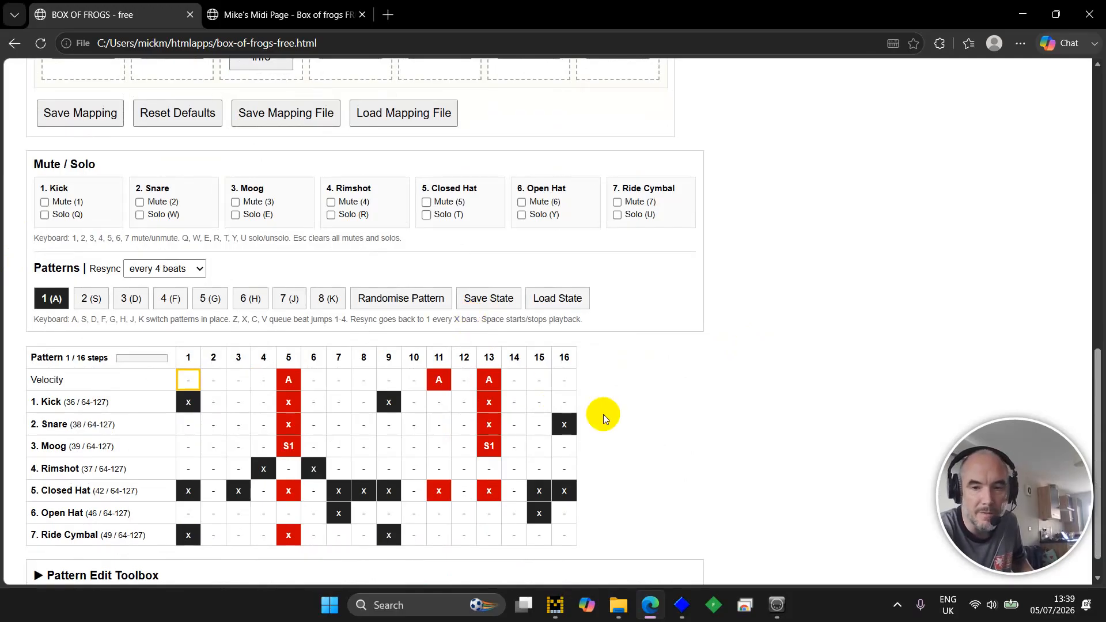
key("Delete")
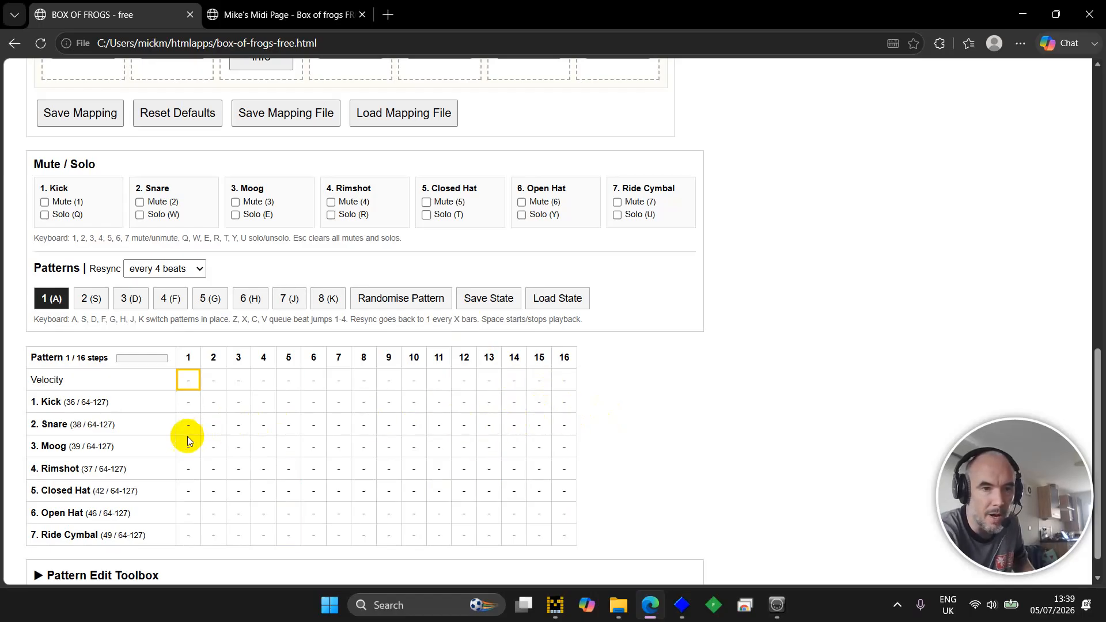
key("Down")
key("Down")
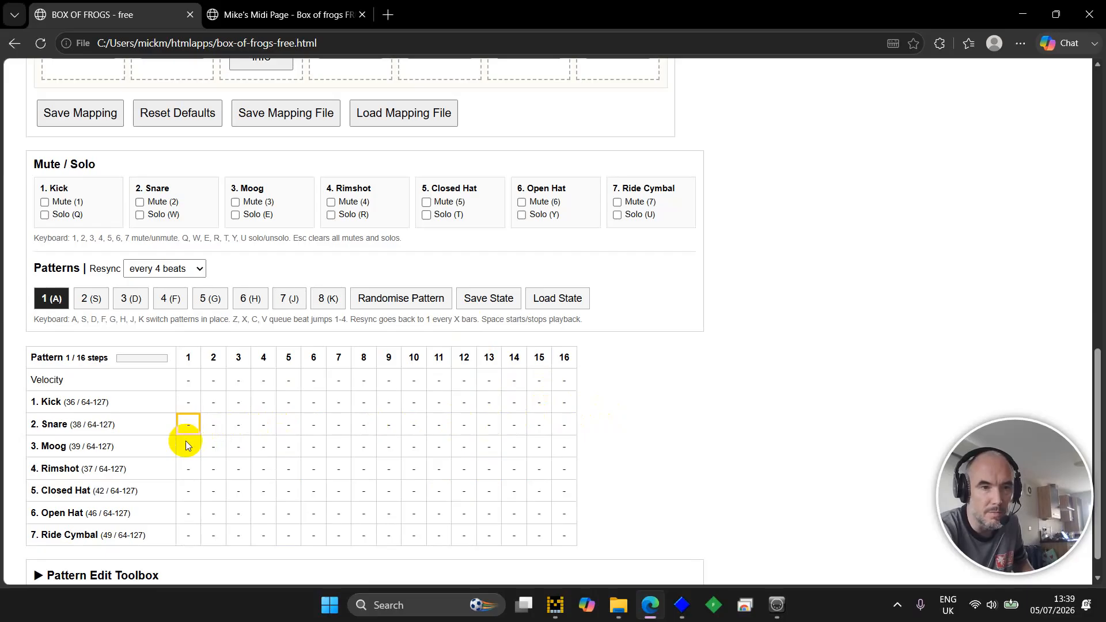
left_click(185, 445)
key("space")
Add sample 1 hits to the Moog lane on steps 5, 11, 12 and 15.
key("Right")
key("Right")
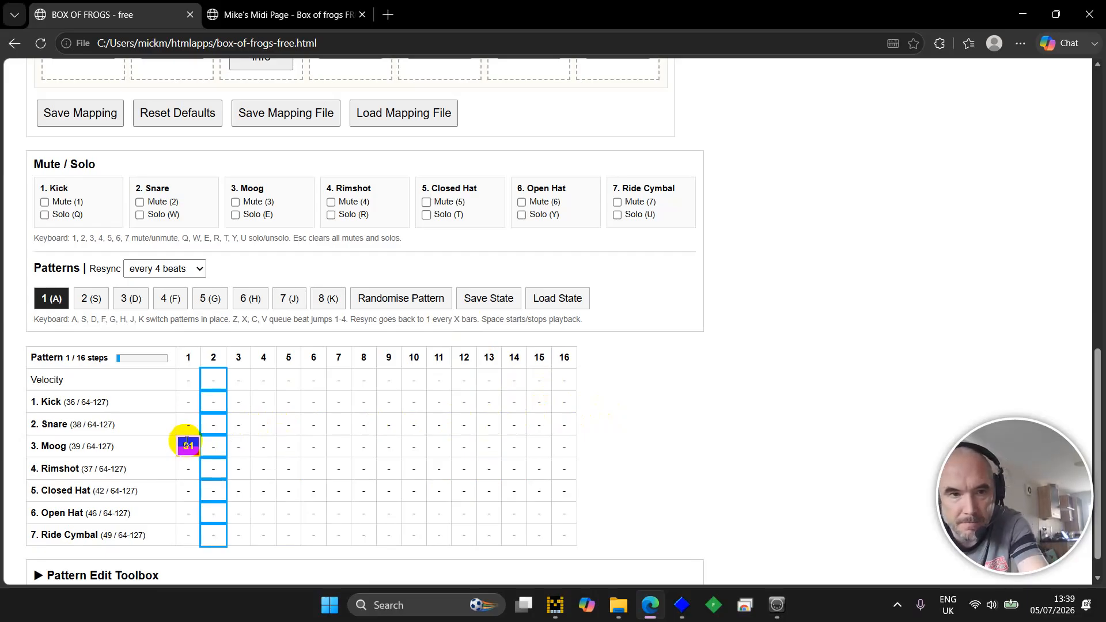
key("Right")
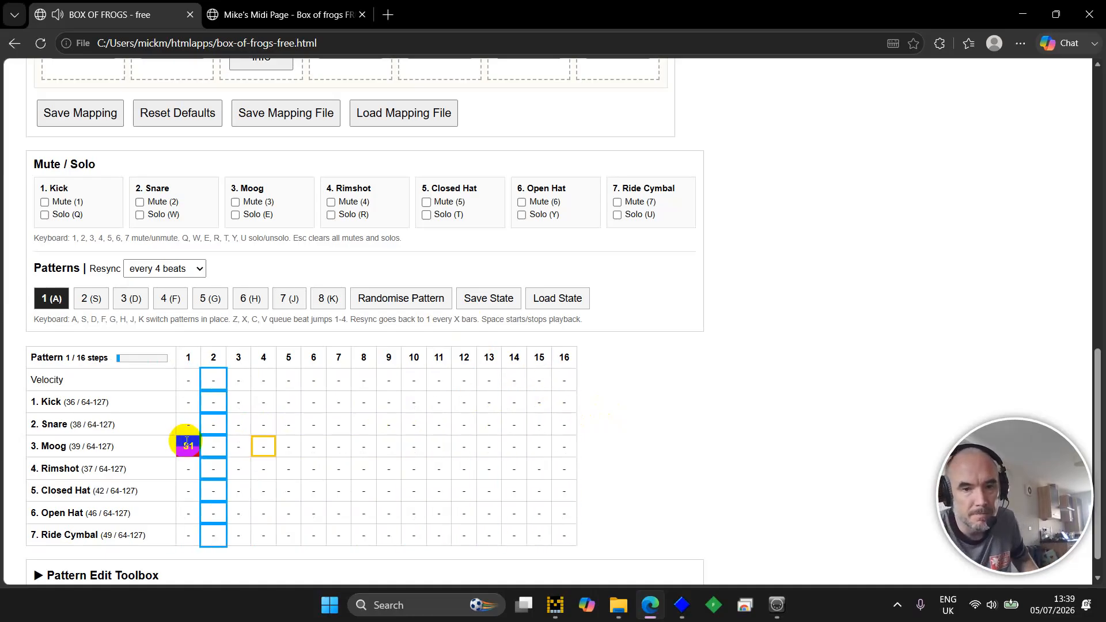
key("Right")
key("Return")
key("Right")
key("Right")
key("Right")
key("Right")
key("Right")
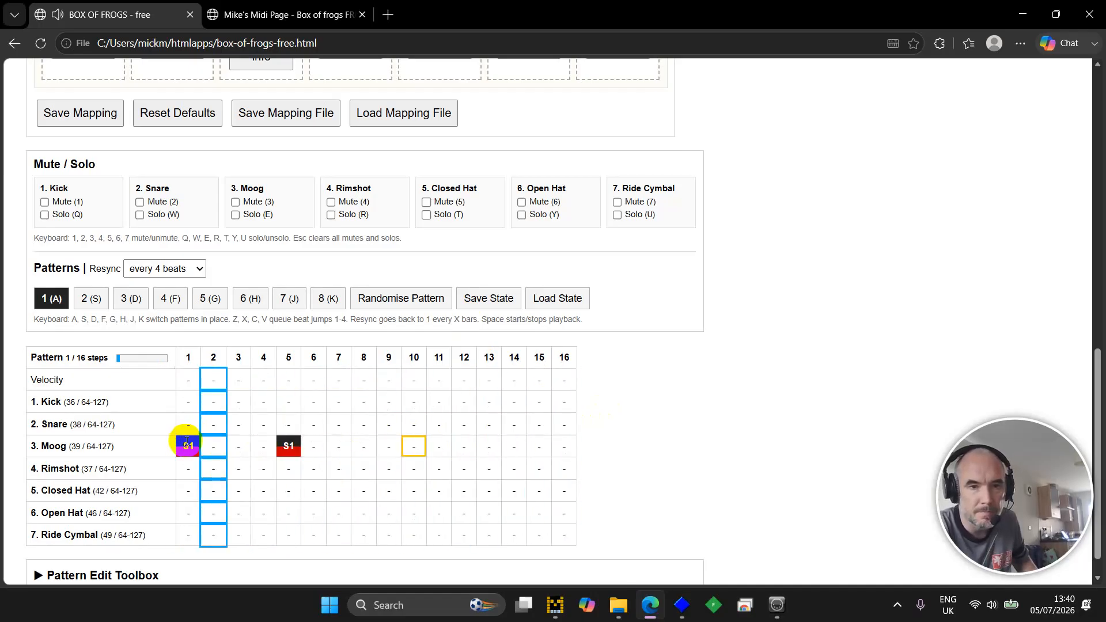
key("Right")
key("Return")
key("Right")
key("Return")
key("Right")
key("Right")
key("Right")
key("Return")
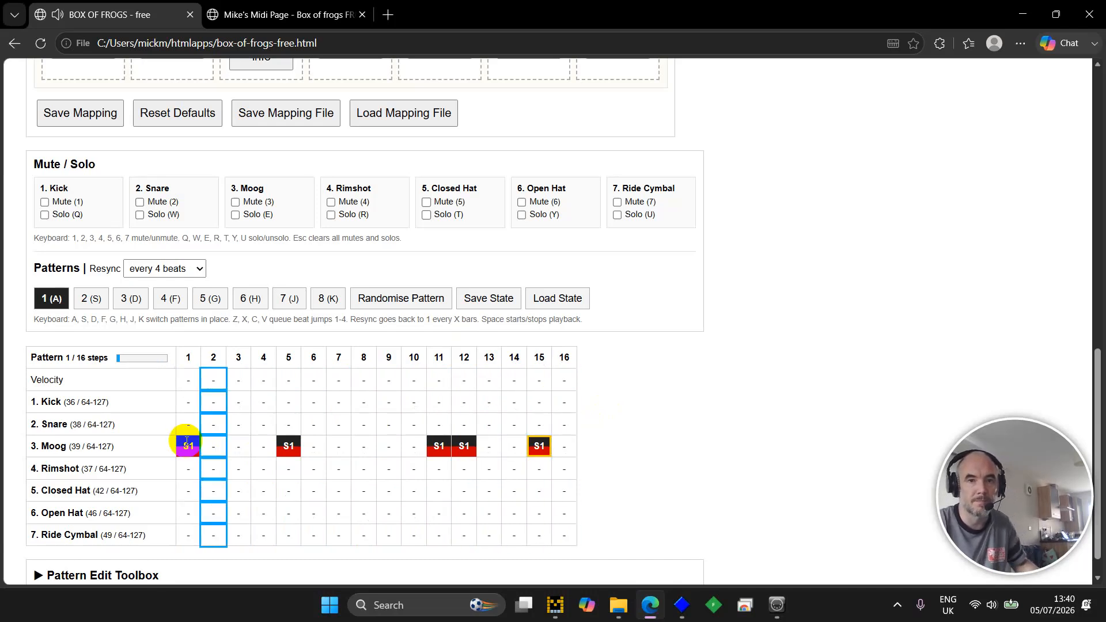
Play the Moog pattern, assigning sample 2 to step 5 and sample 3 to step 11, and stop playback.
key("space")
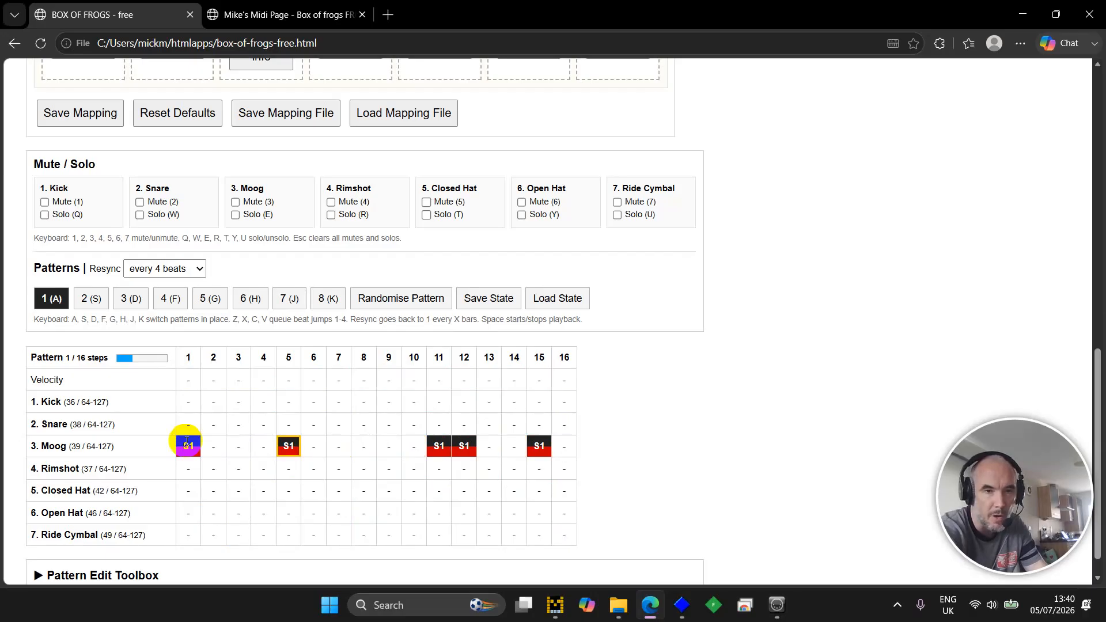
key("space")
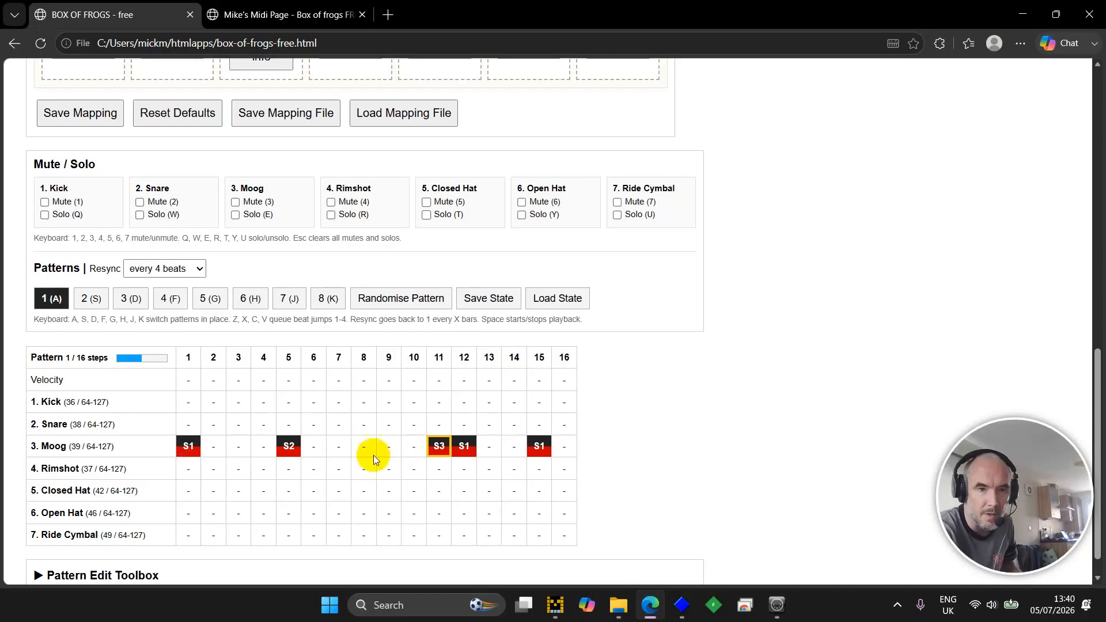
Load the kit file londonsen-moore-808.bofkit from the boff-kits folder into the internal sampler.
scroll(645, 337, "up", 4)
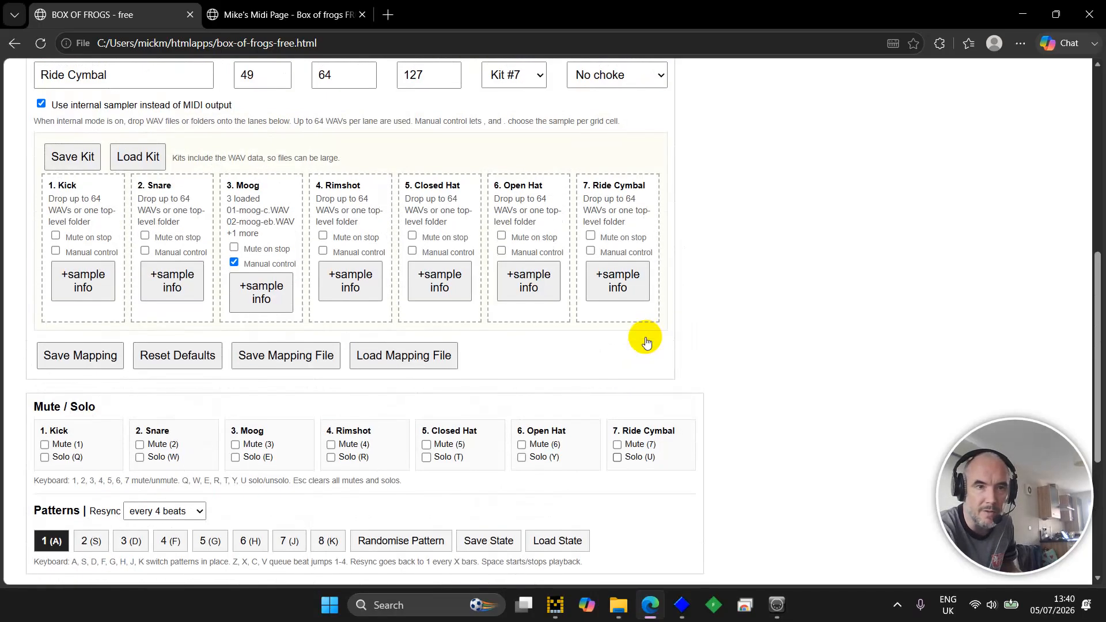
scroll(646, 341, "up", 2)
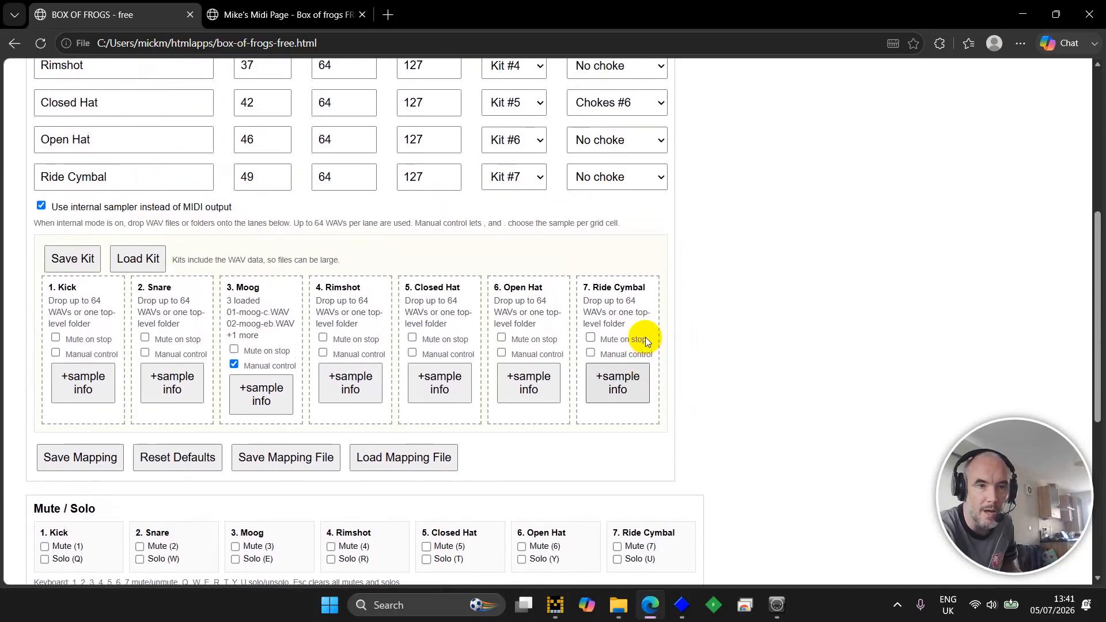
scroll(646, 341, "up", 1)
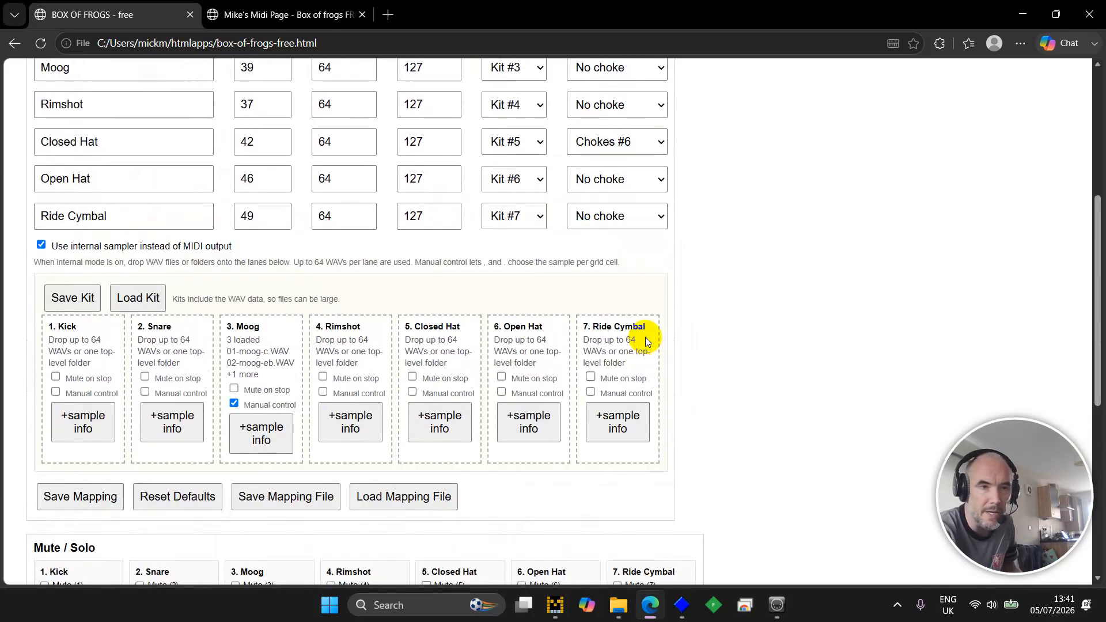
left_click(151, 298)
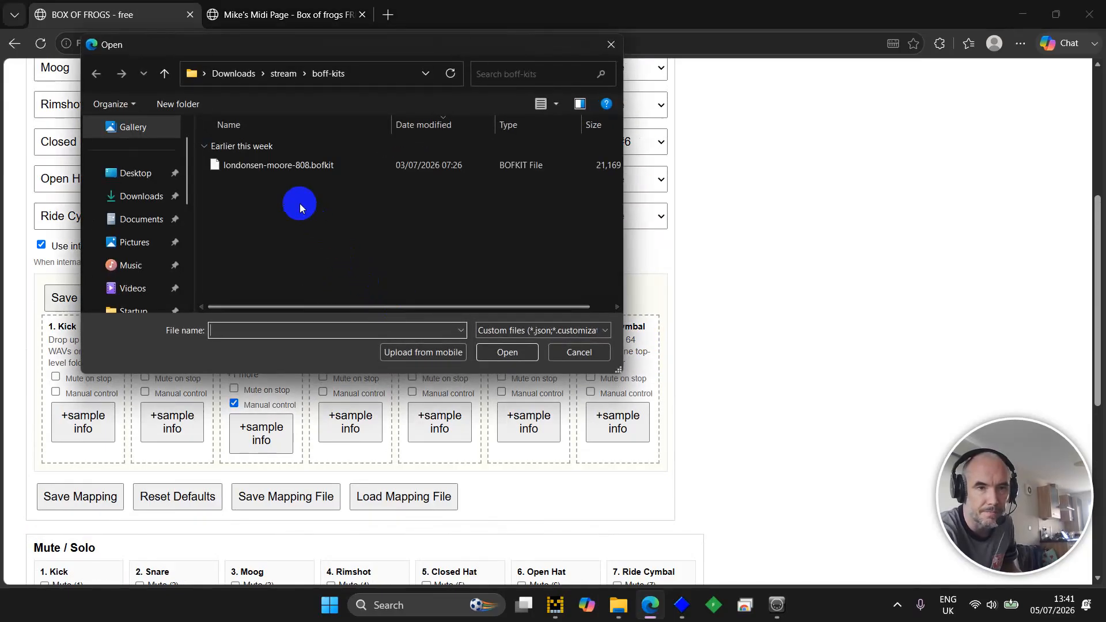
double_click(279, 165)
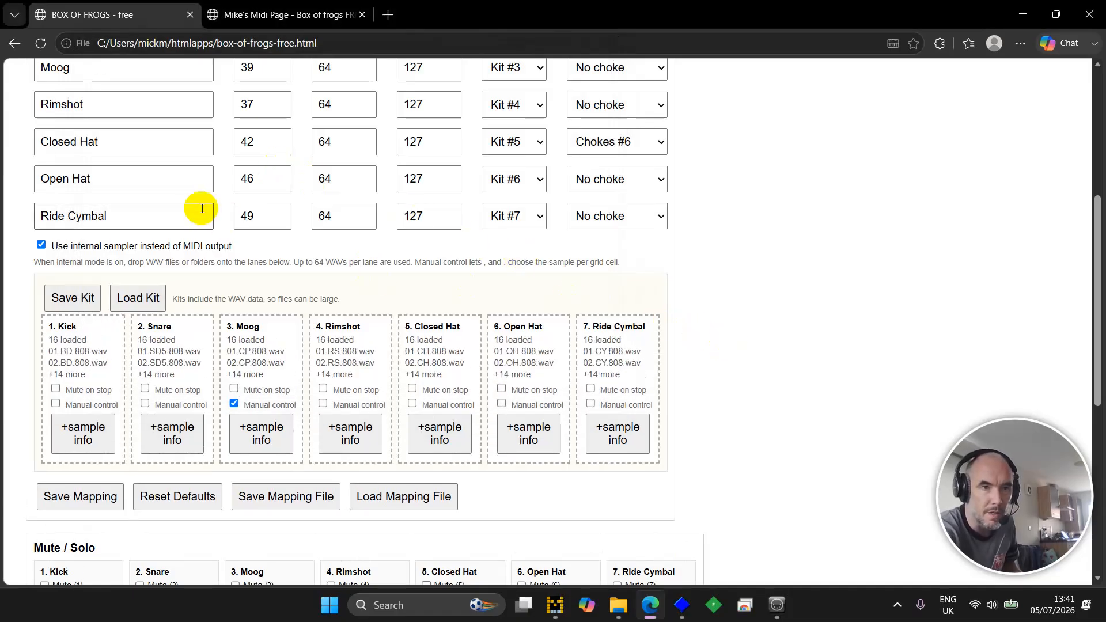
Rename the Moog lane back to Clap and save the mapping.
scroll(197, 212, "up", 1)
double_click(90, 108)
key("BackSpace")
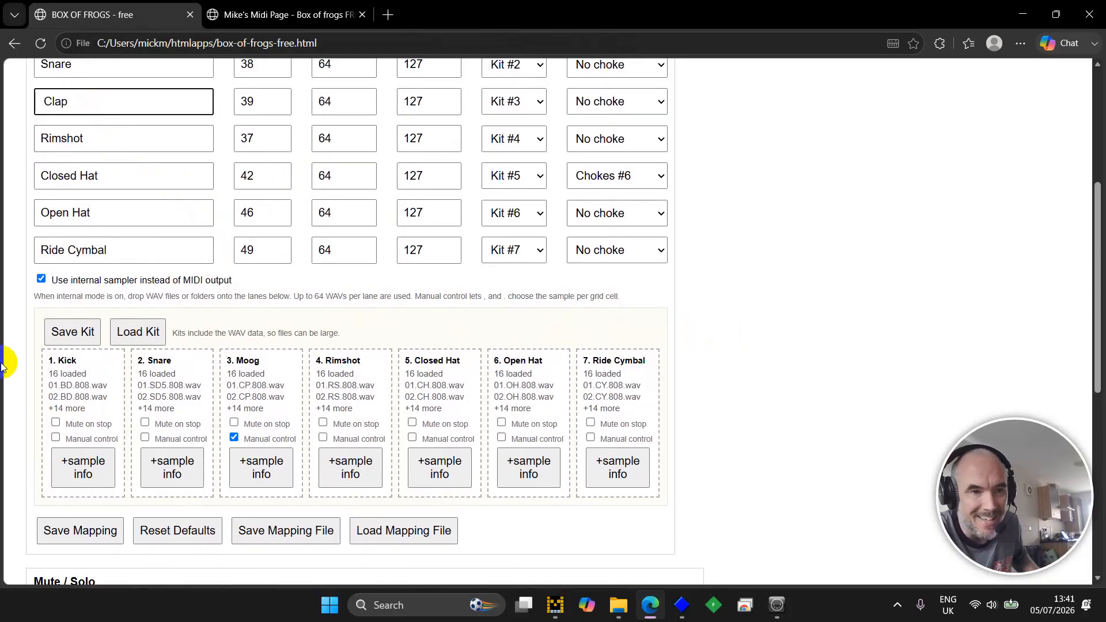
left_click(46, 539)
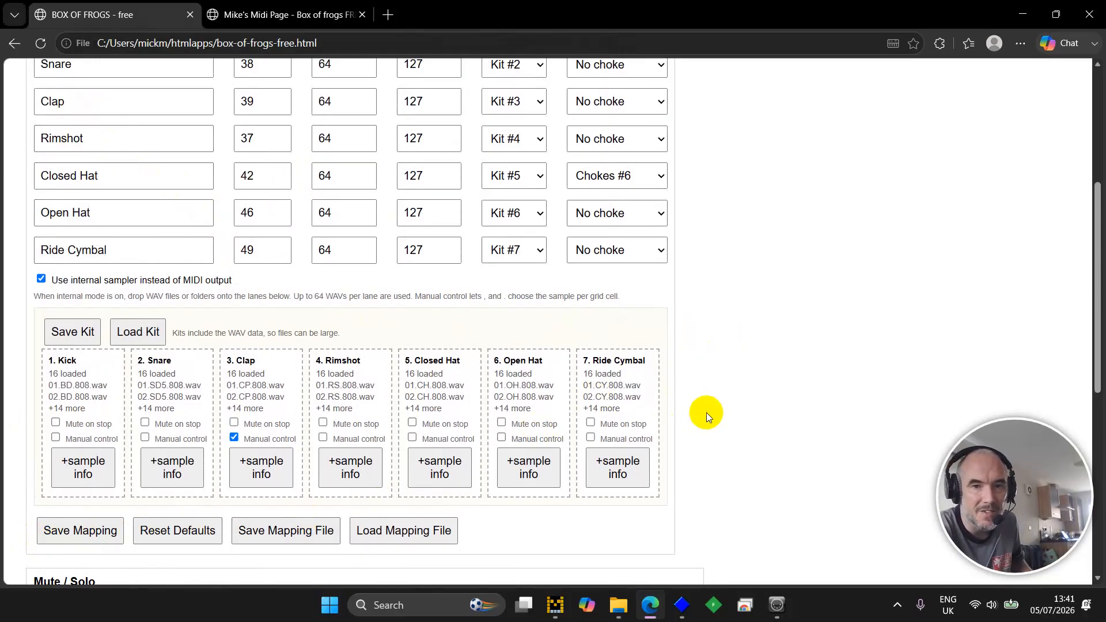
Randomise pattern 1 to fill its grid with a new beat.
scroll(706, 412, "down", 1)
scroll(706, 412, "down", 5)
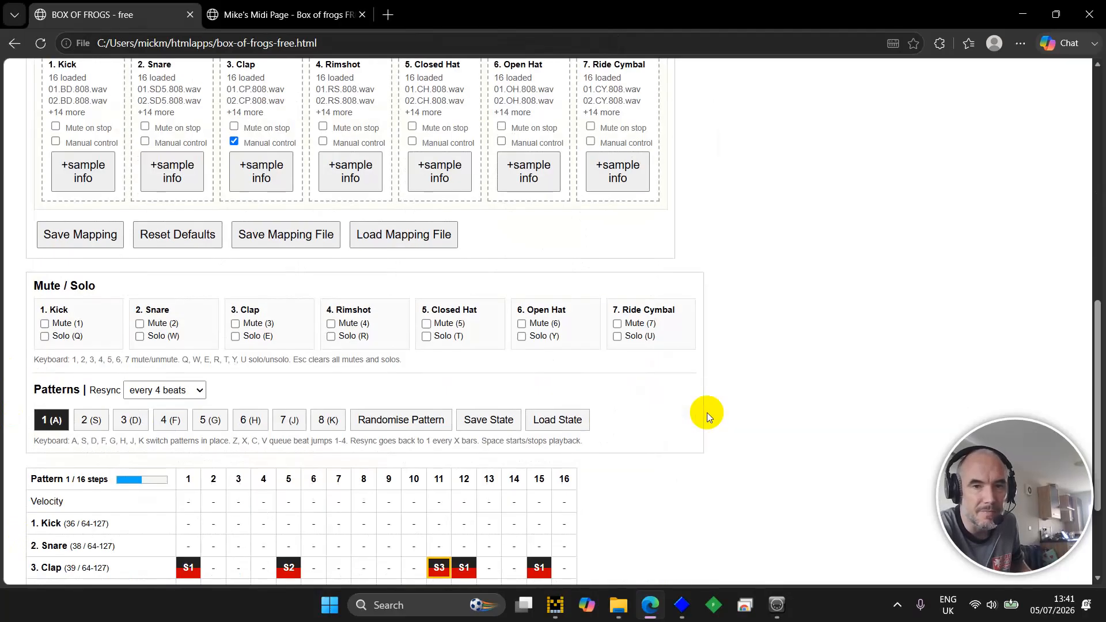
scroll(706, 412, "down", 3)
scroll(706, 412, "up", 1)
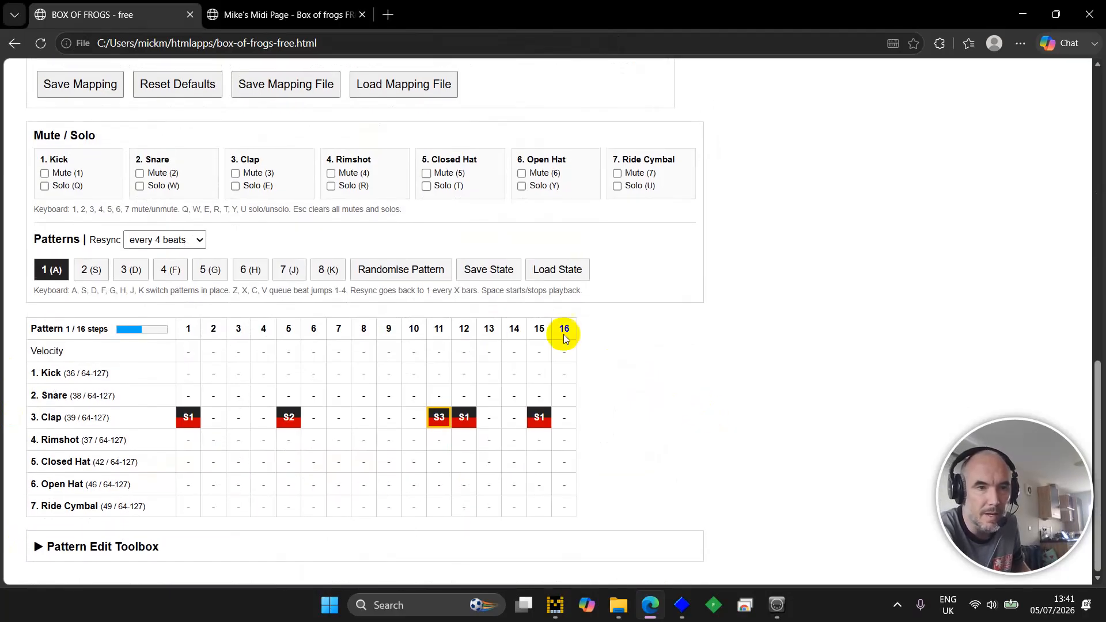
left_click(437, 280)
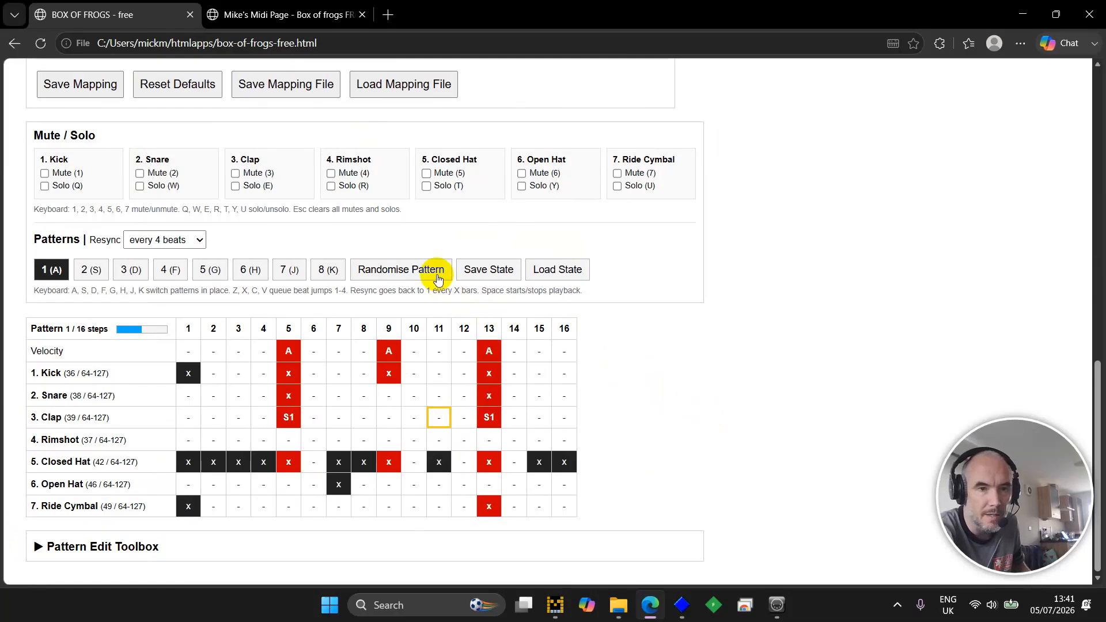
Turn off manual sample control for the Clap lane in the internal sampler.
scroll(438, 279, "up", 8)
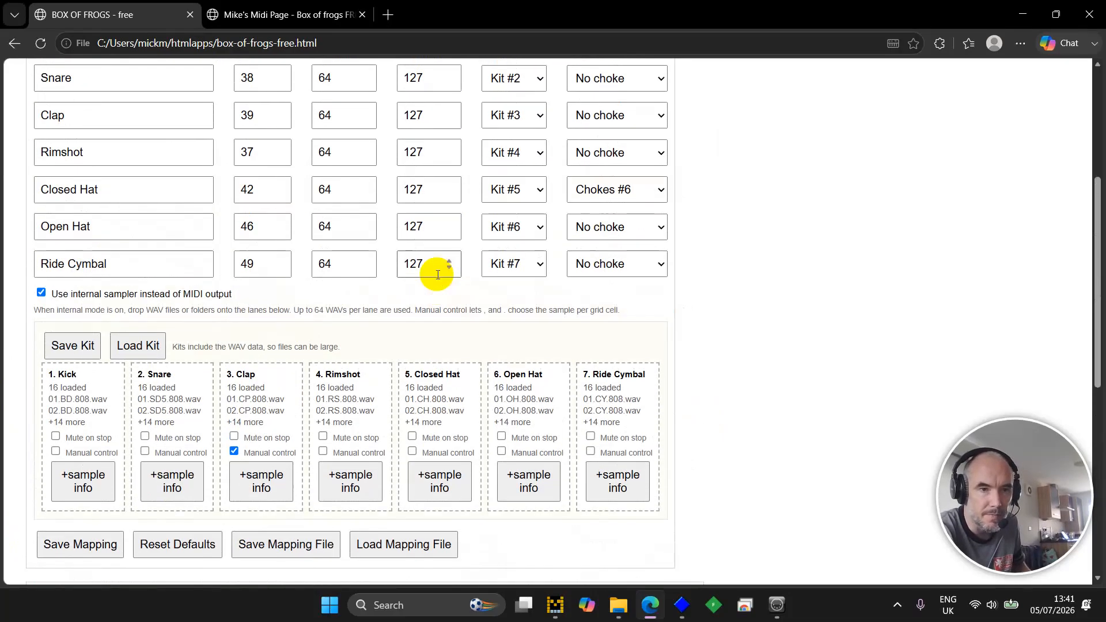
left_click(234, 452)
scroll(724, 527, "down", 5)
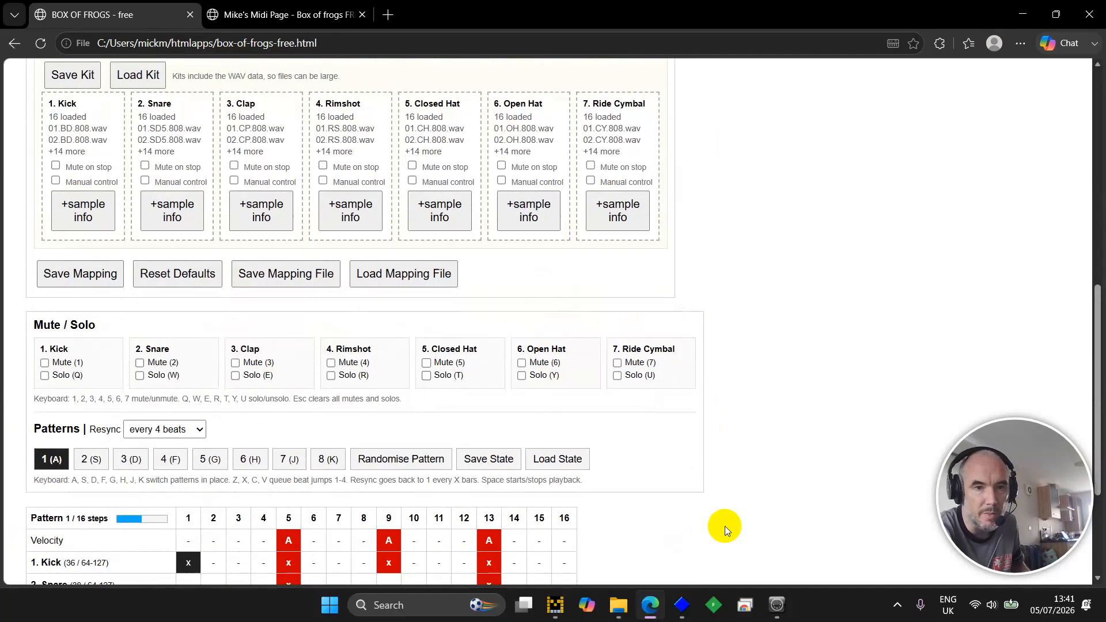
scroll(724, 527, "down", 3)
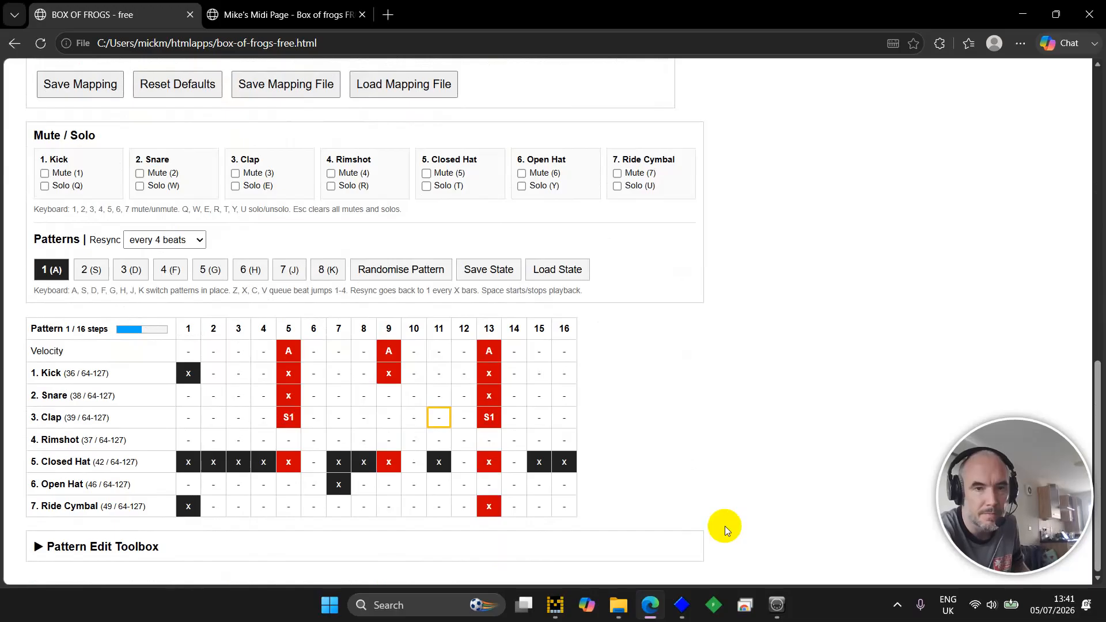
Play pattern 1 and fill all 16 steps of the Snare lane with hits.
key("space")
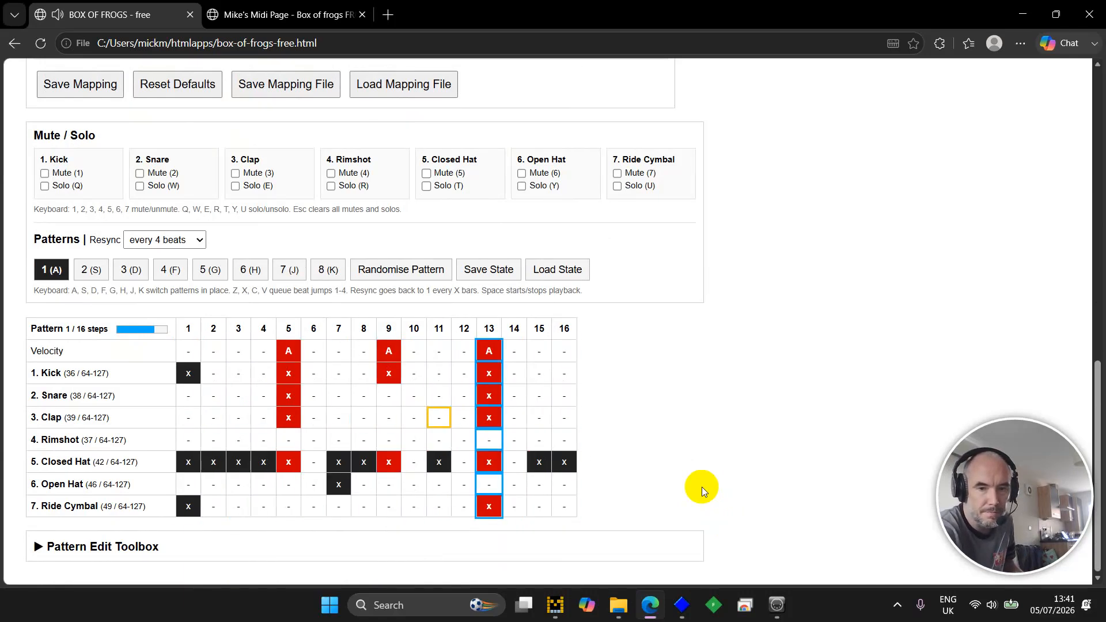
key("Up")
key("Up")
key("Down")
key("Insert")
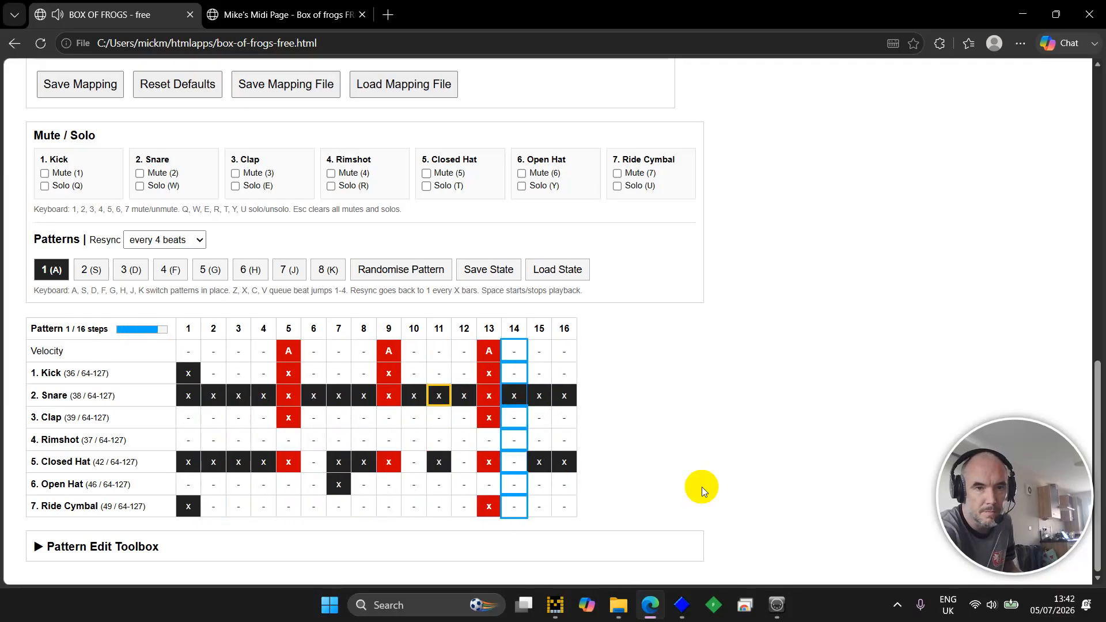
Record a performance of the playing pattern at 120 BPM and stop the recording.
scroll(787, 280, "up", 8)
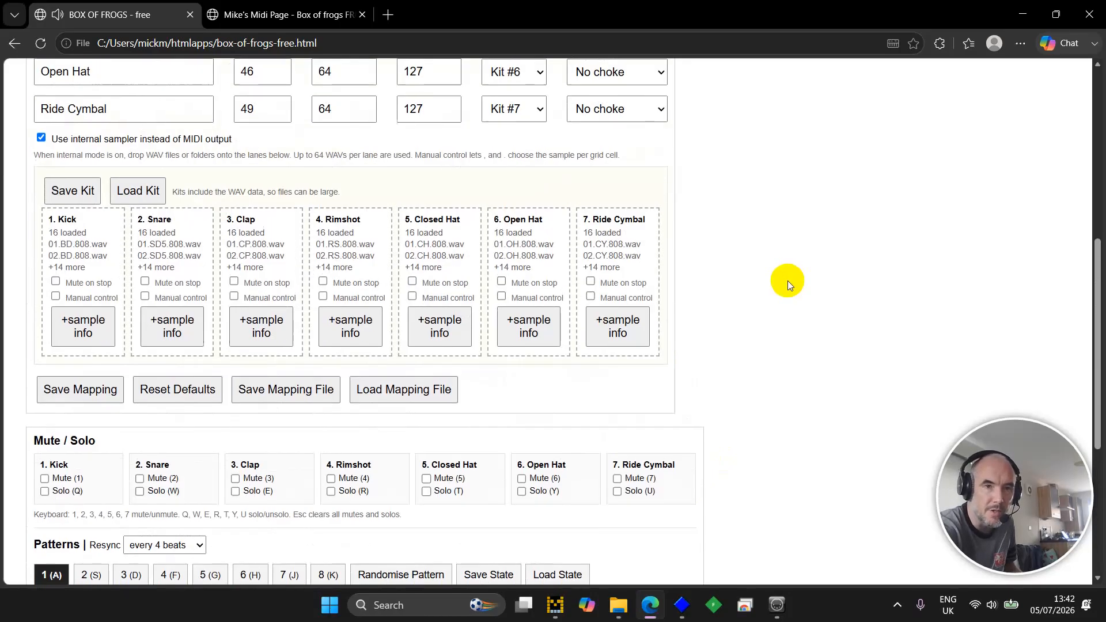
scroll(787, 282, "up", 1)
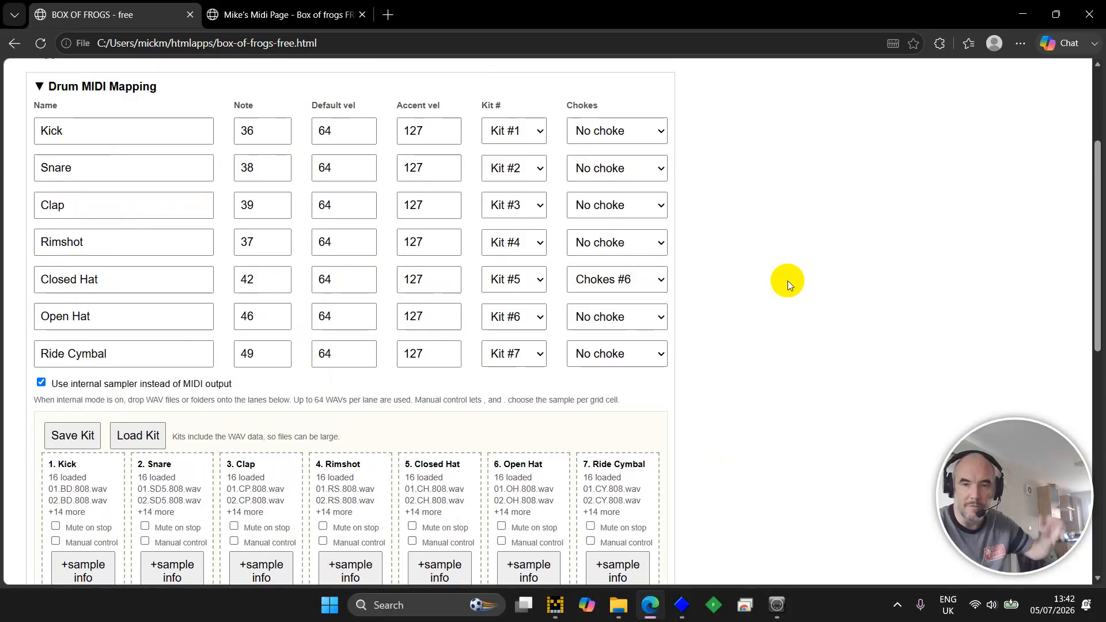
scroll(786, 281, "up", 3)
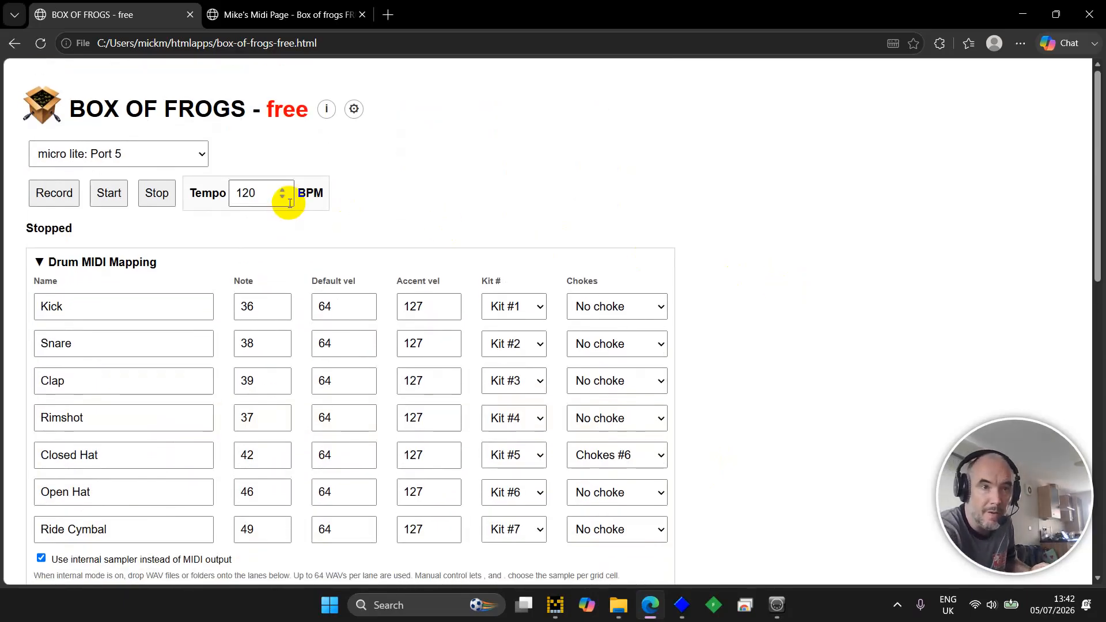
left_click(54, 194)
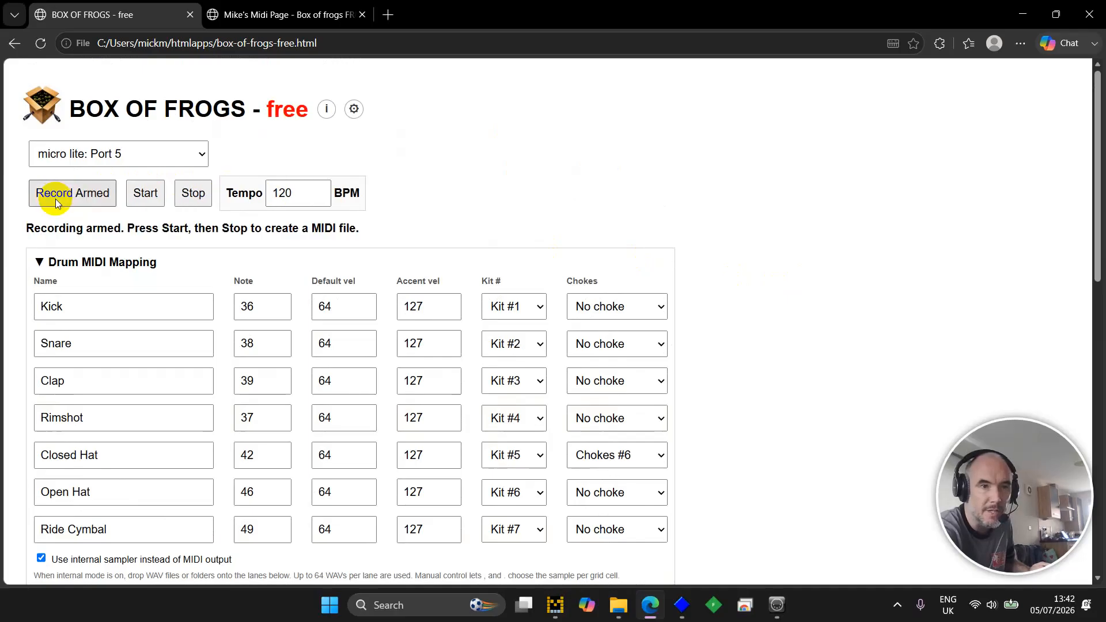
left_click(146, 196)
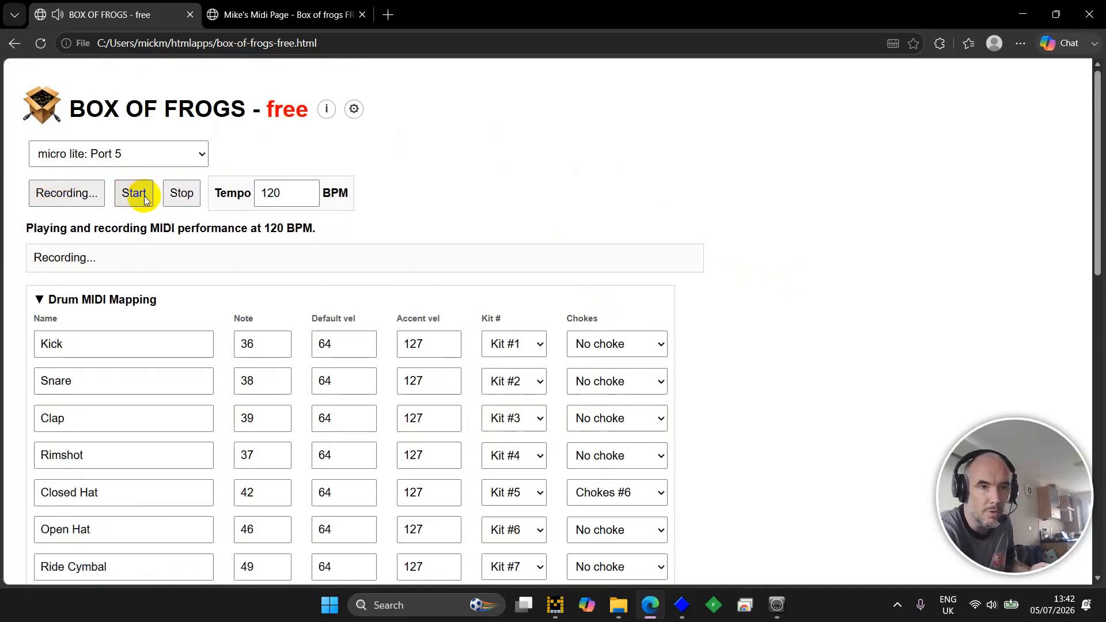
left_click(184, 198)
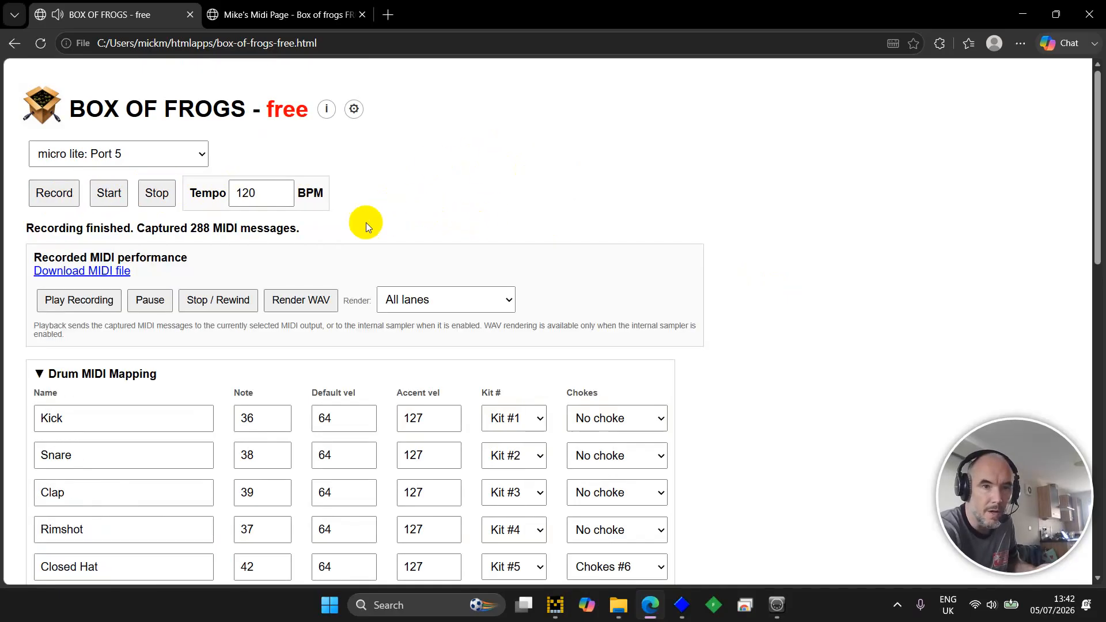
Render the recorded performance to WAV with all lanes and download the file.
left_click(296, 305)
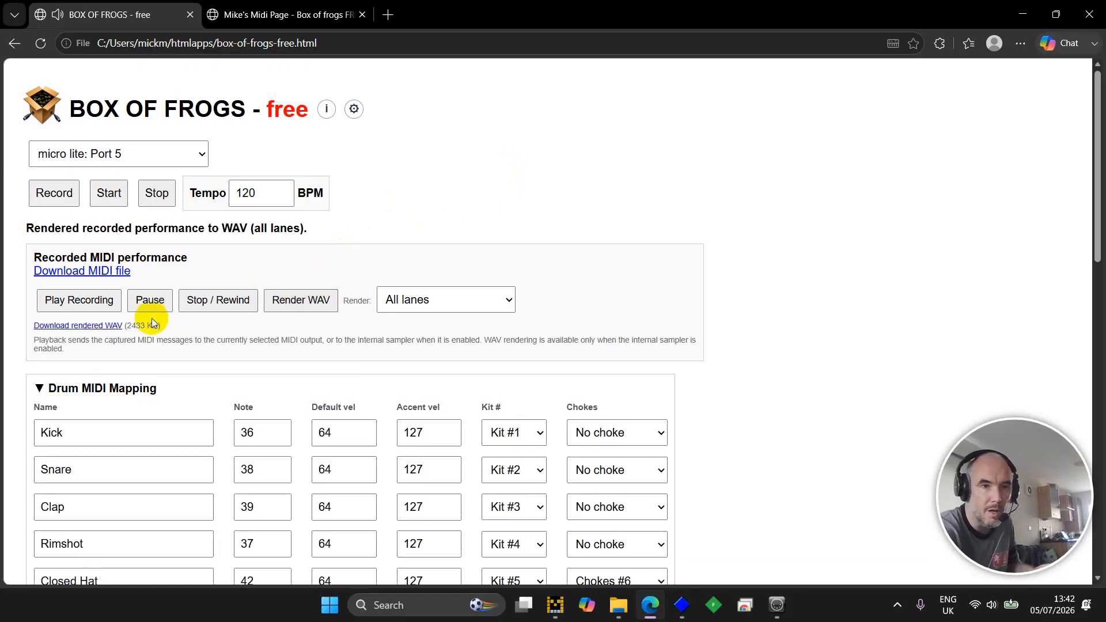
left_click(102, 329)
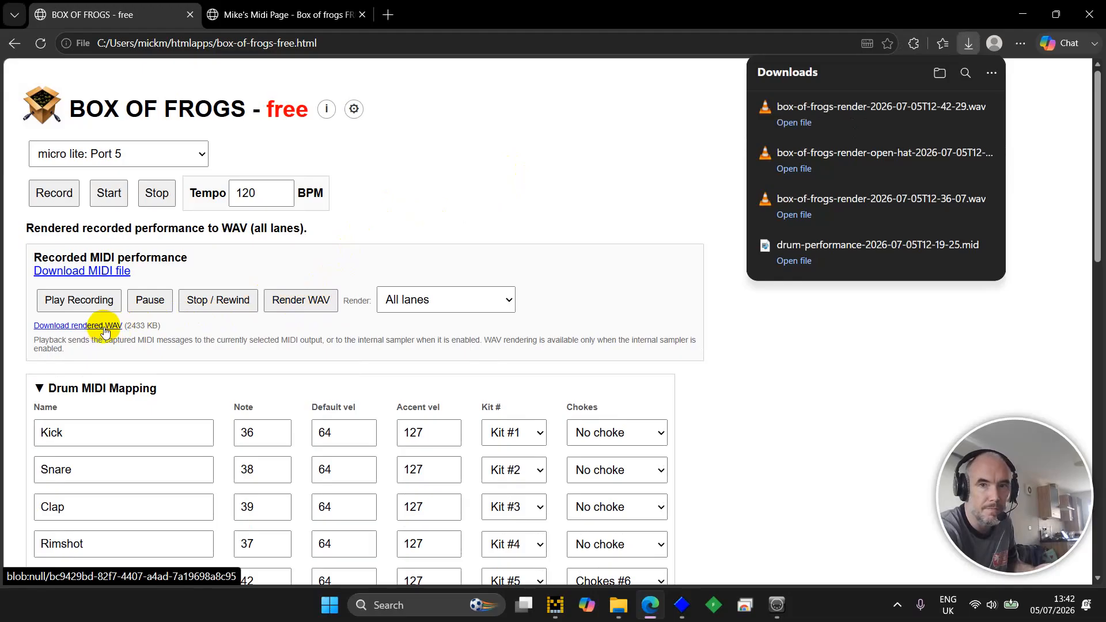
Load the downloaded box-of-frogs-render-2026-07-05T12-42-29.wav from its folder into the Clap sampler lane.
scroll(677, 373, "down", 3)
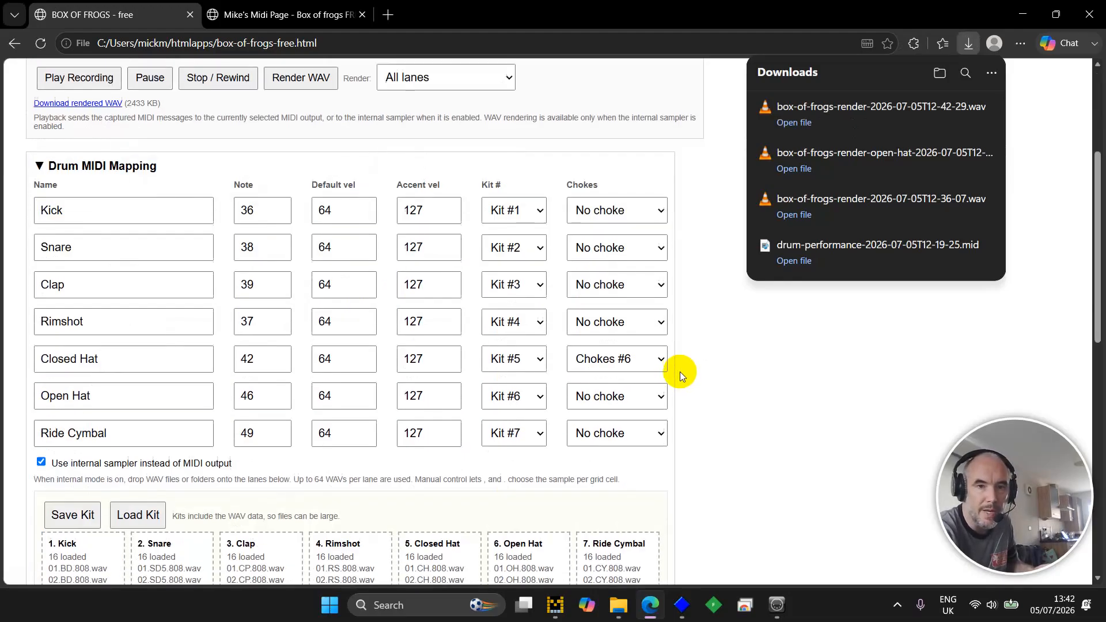
scroll(680, 371, "down", 2)
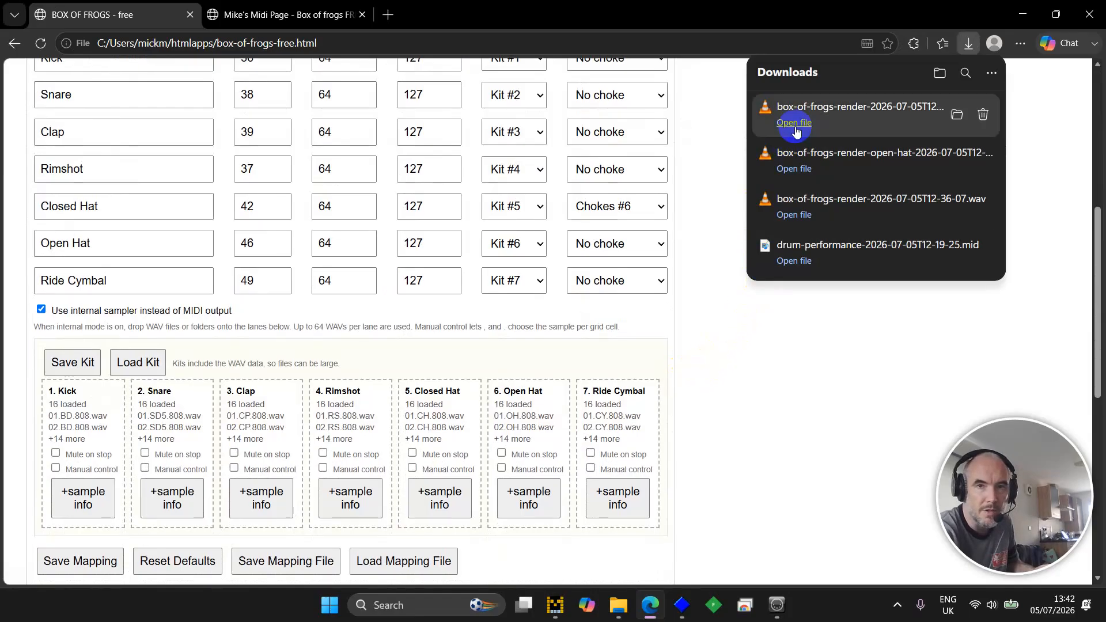
left_click(950, 122)
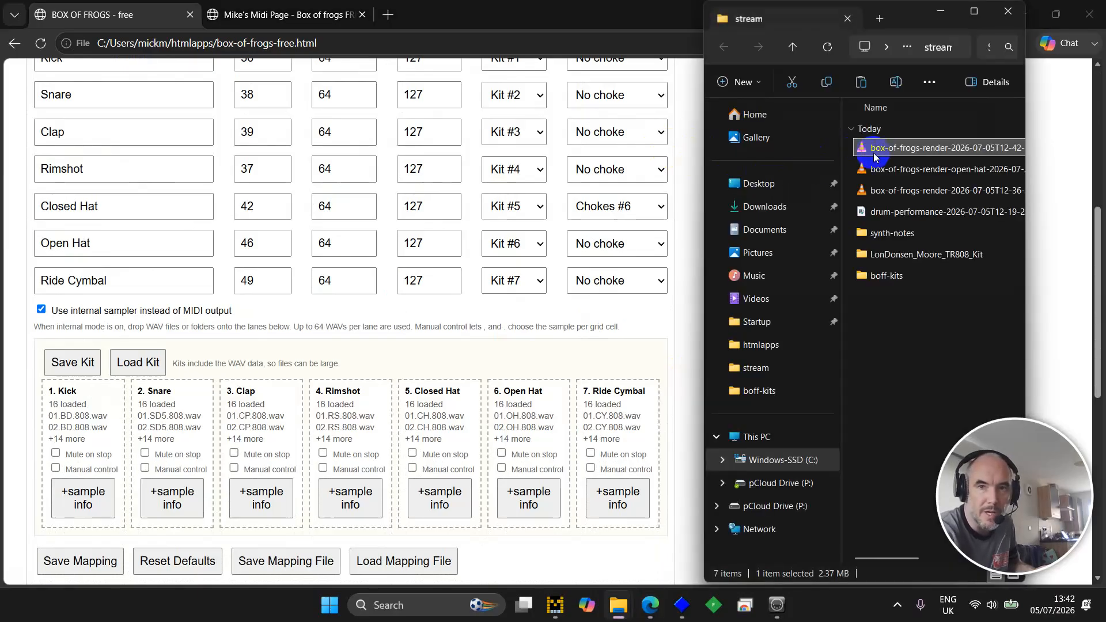
left_click_drag(881, 151, 258, 432)
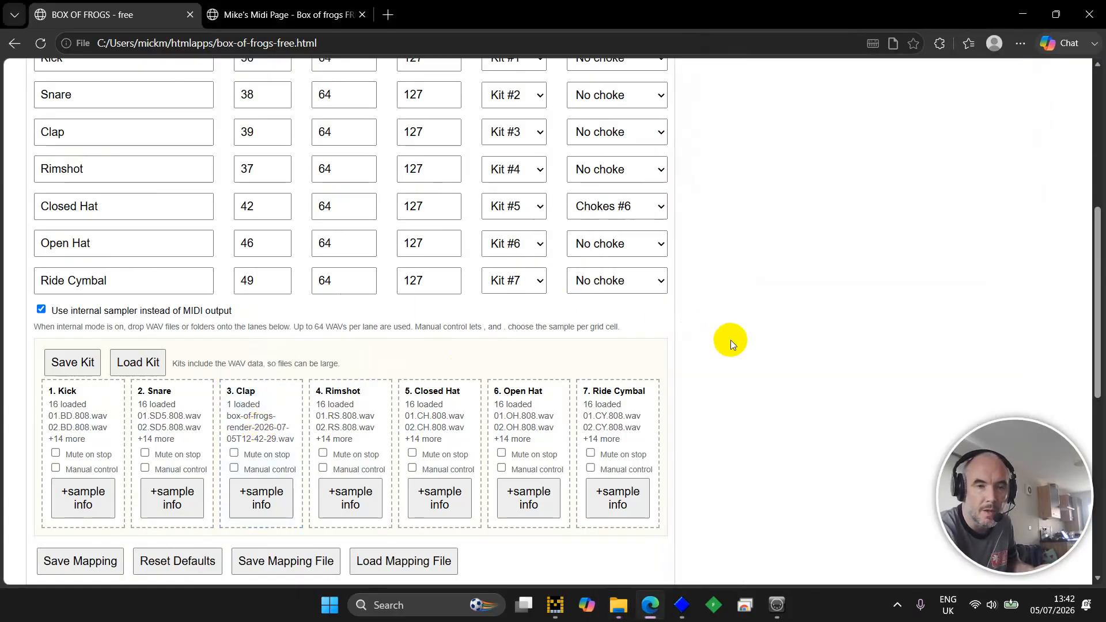
Clear every hit from pattern 1.
scroll(731, 340, "down", 7)
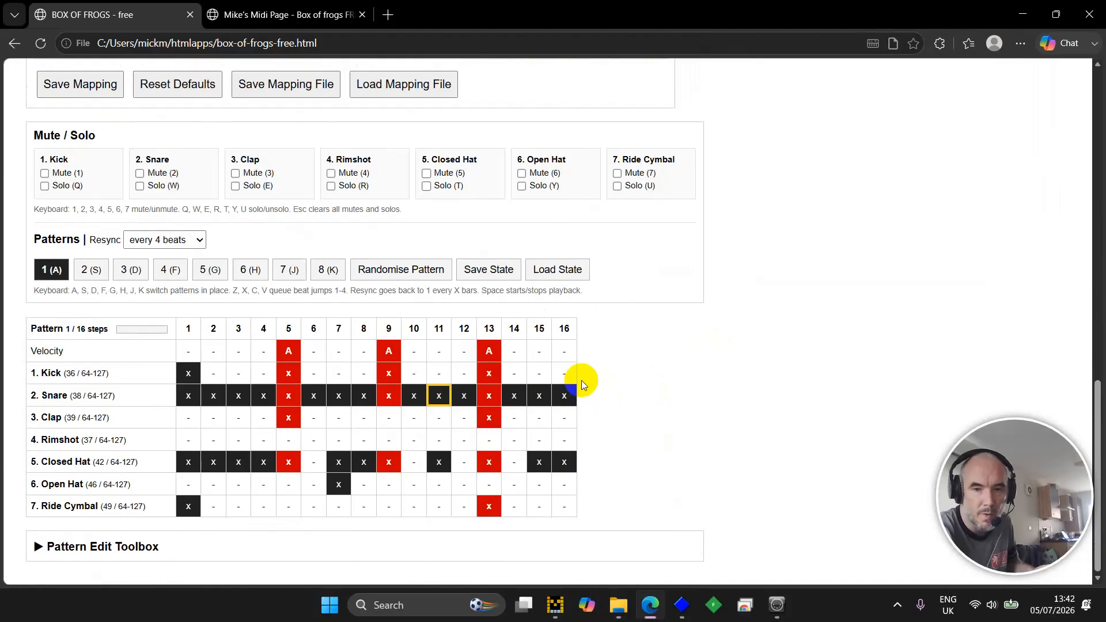
key("Delete")
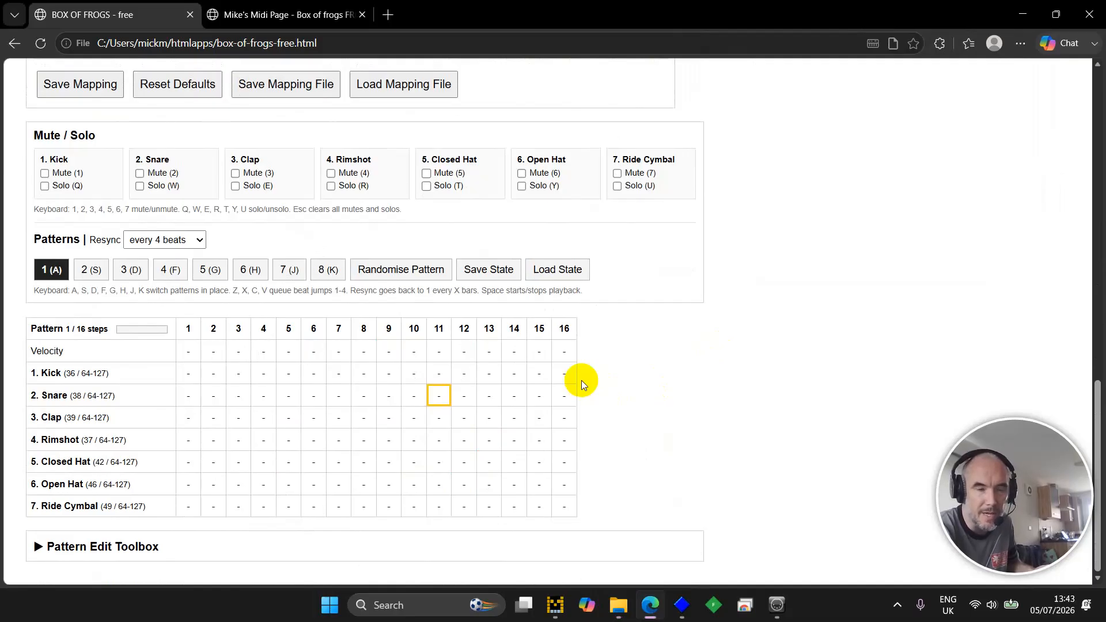
Rename the Clap lane to 4bar loop and save the mapping.
scroll(582, 380, "up", 7)
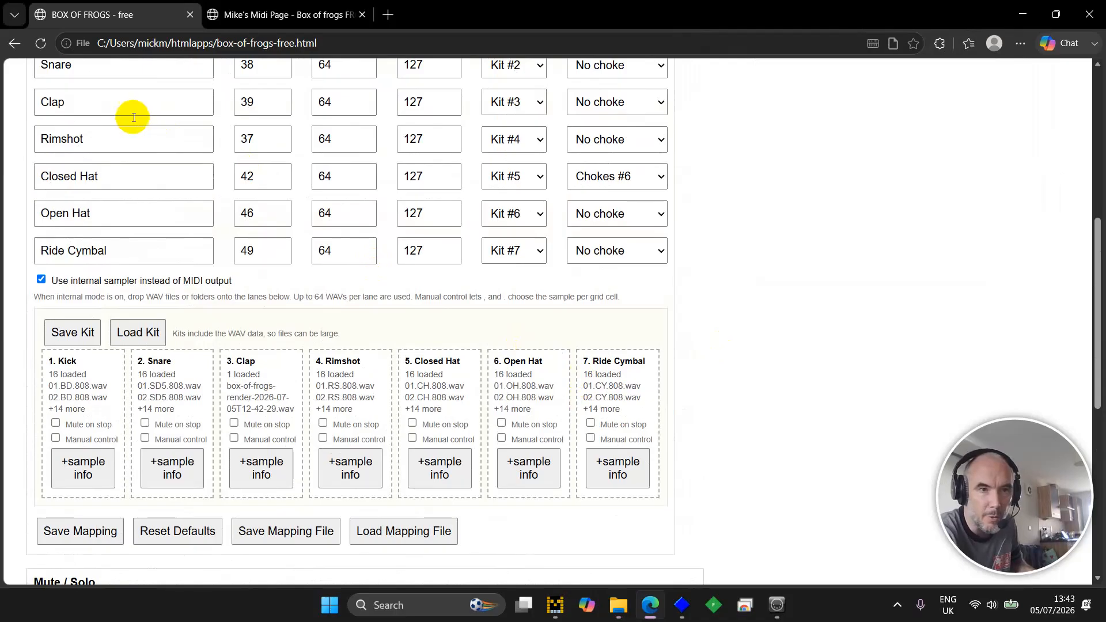
double_click(113, 107)
type("4bar loo")
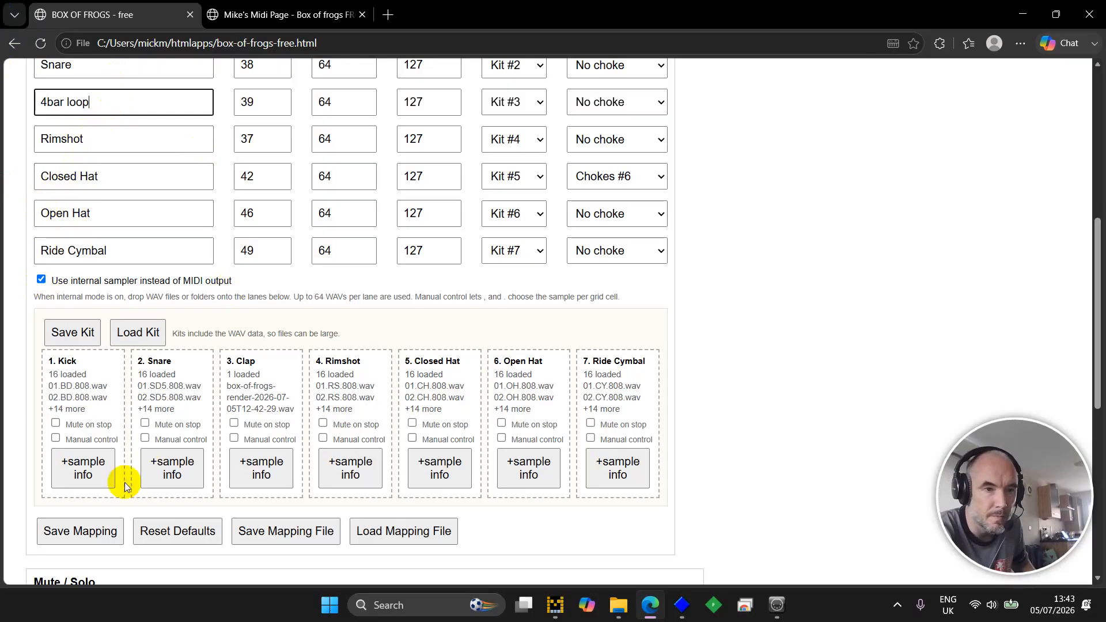
left_click(105, 523)
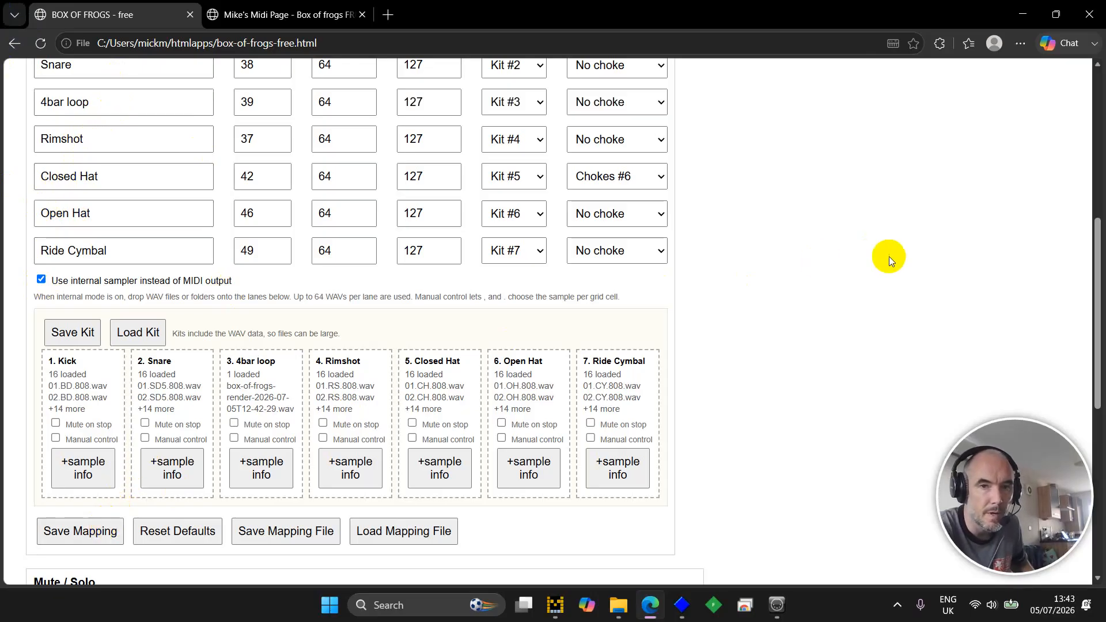
Place a hit on step 1 of the 4bar loop lane, and play and stop the pattern to audition it.
scroll(889, 257, "down", 8)
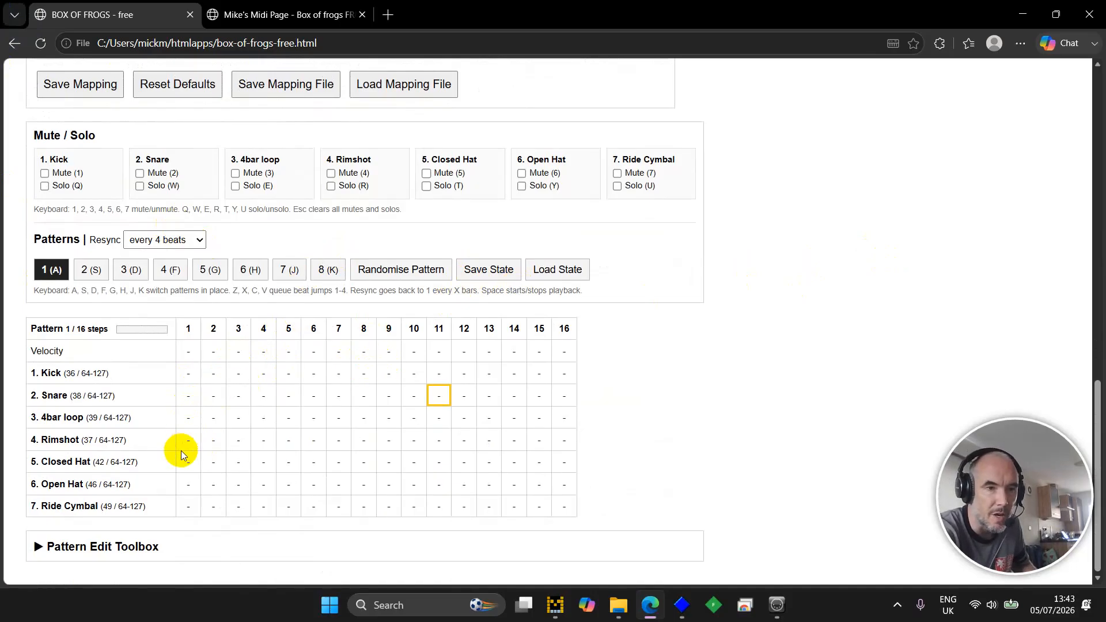
key("Down")
key("Left")
key("Left")
key("Left")
key("Left")
key("Left")
key("Left")
key("Left")
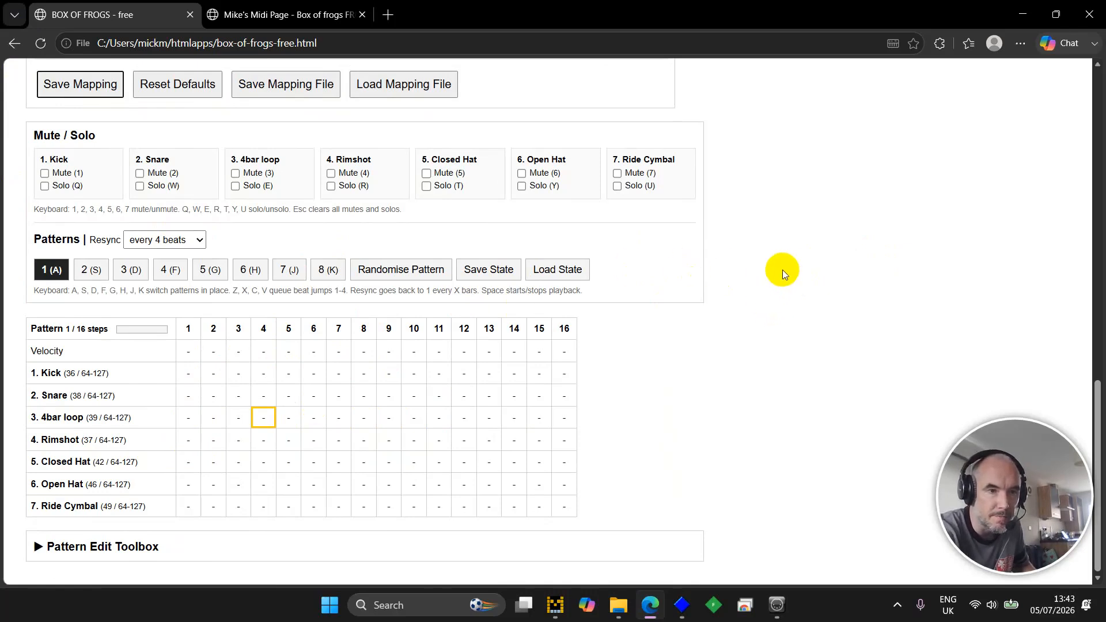
key("Left")
key("Left")
key("Left")
key("Left")
key("Right")
key("Return")
key("space")
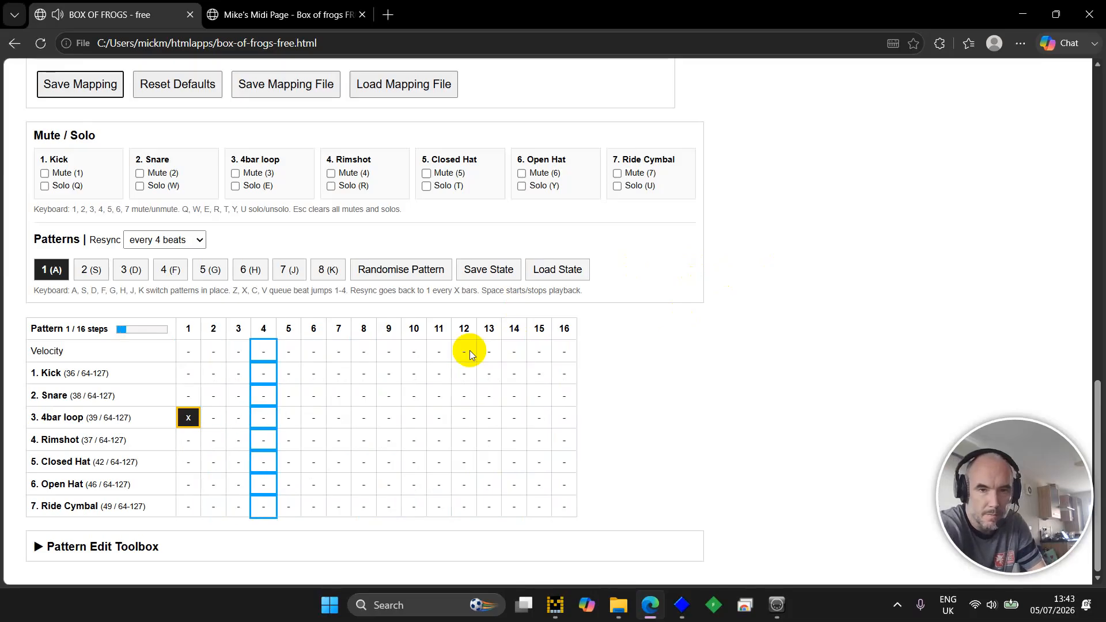
key("space")
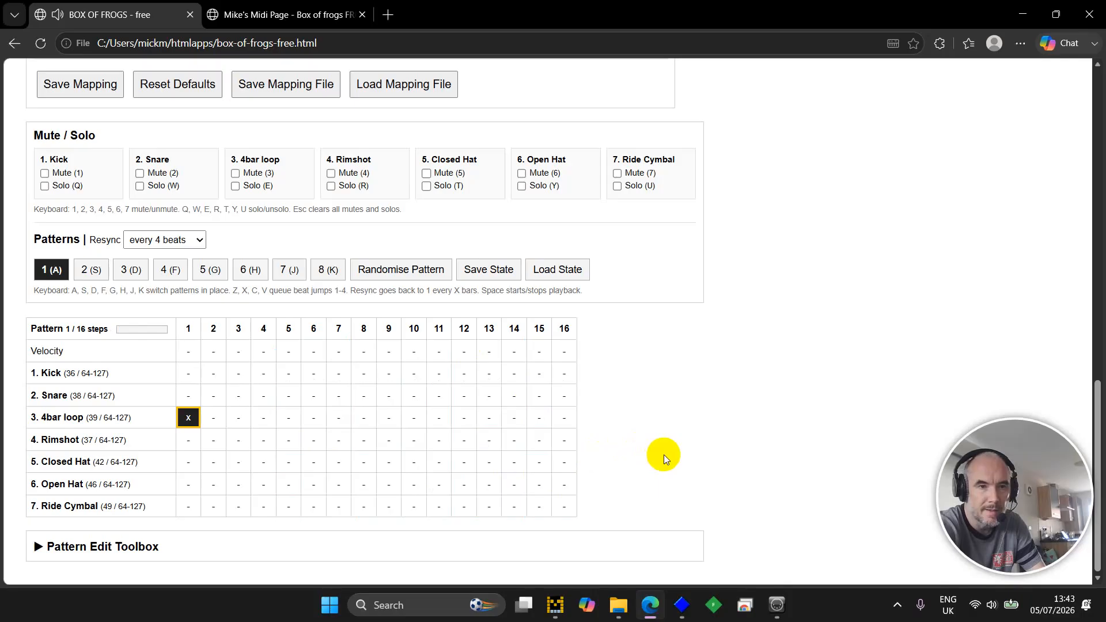
Turn on Mute on stop for the 4bar loop lane and play the pattern again.
scroll(664, 454, "up", 4)
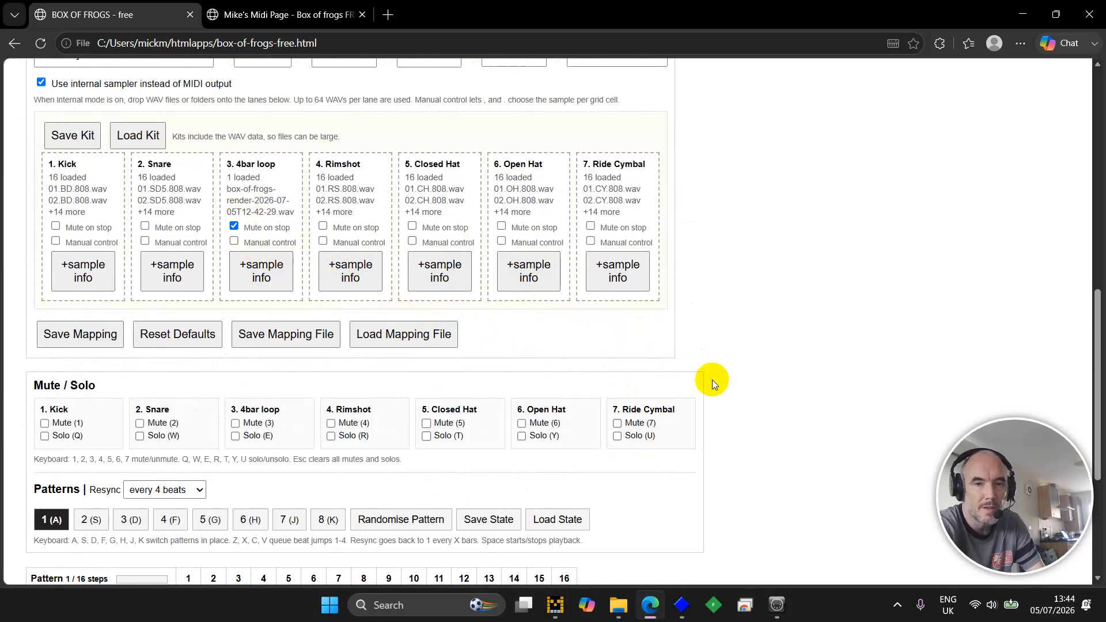
scroll(712, 379, "down", 4)
key("space")
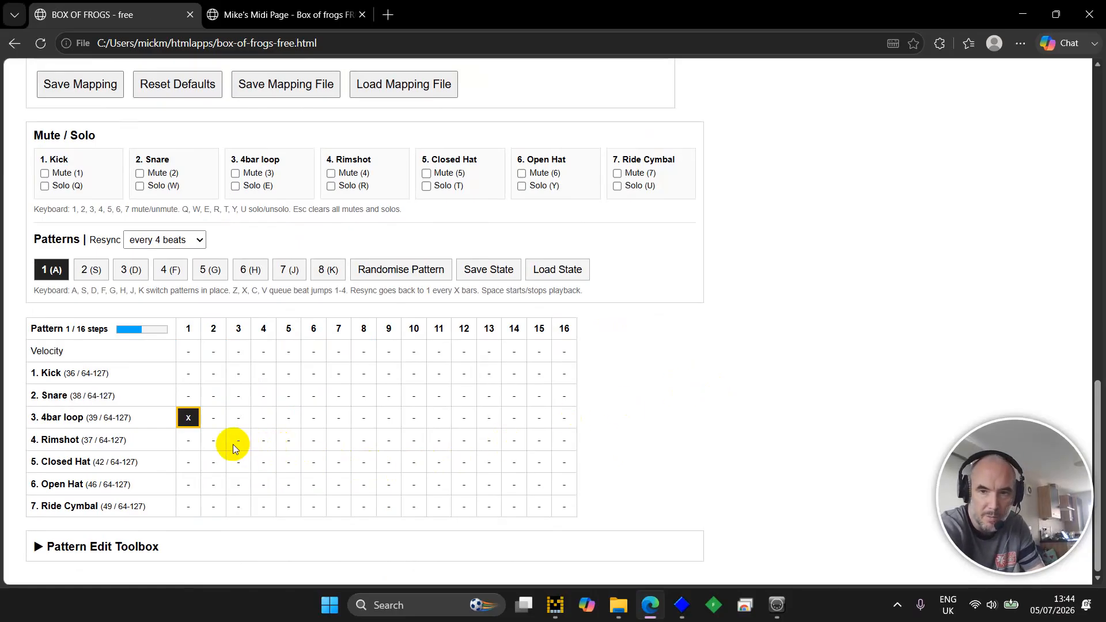
Set step 1 of drum 3, the 4bar loop lane, to loop every 4 bars, and audition the pattern.
left_click(189, 417)
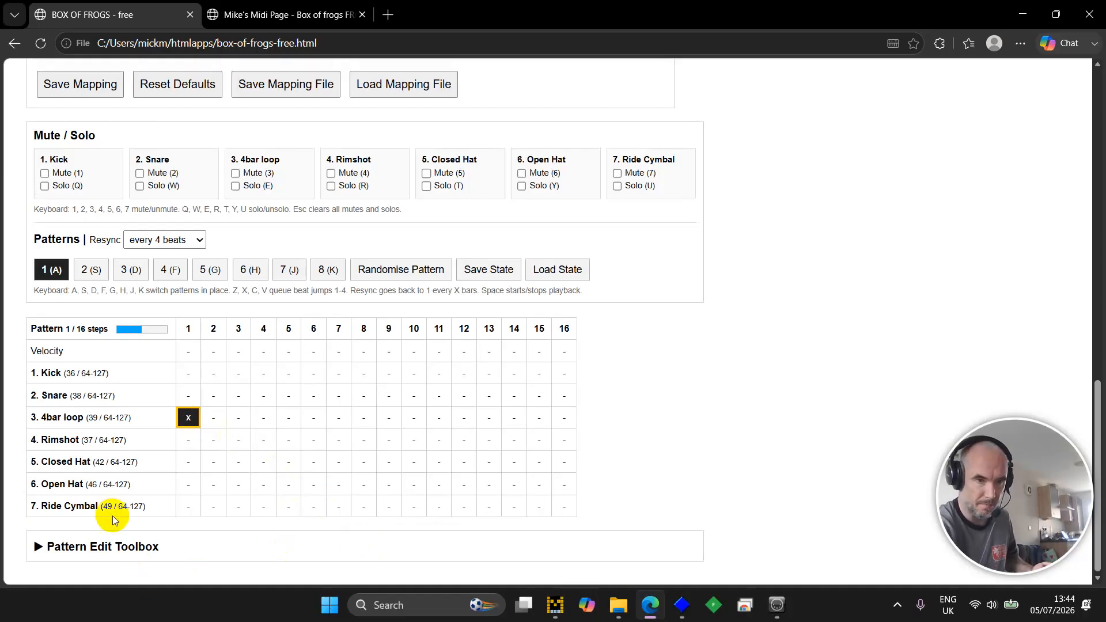
left_click(125, 546)
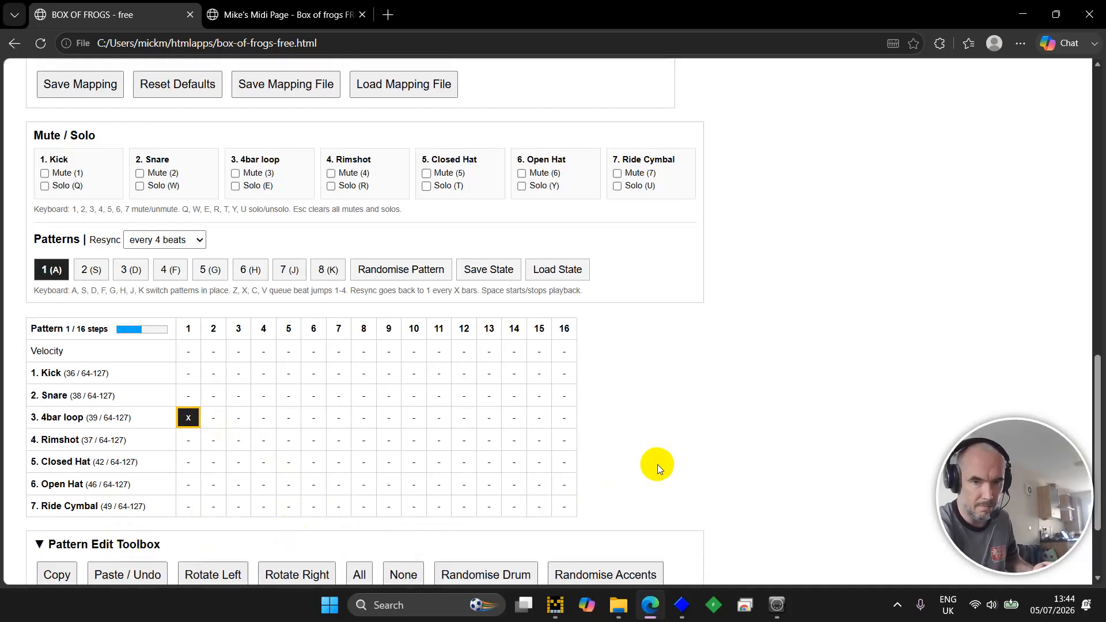
scroll(658, 464, "down", 3)
scroll(657, 465, "up", 1)
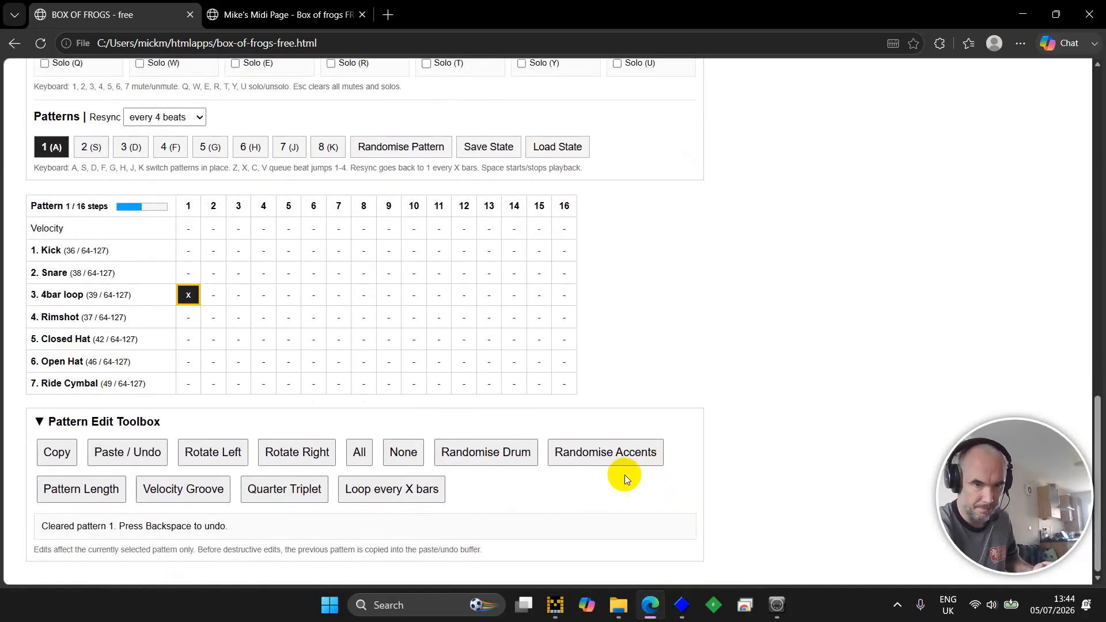
left_click(416, 487)
scroll(626, 320, "down", 2)
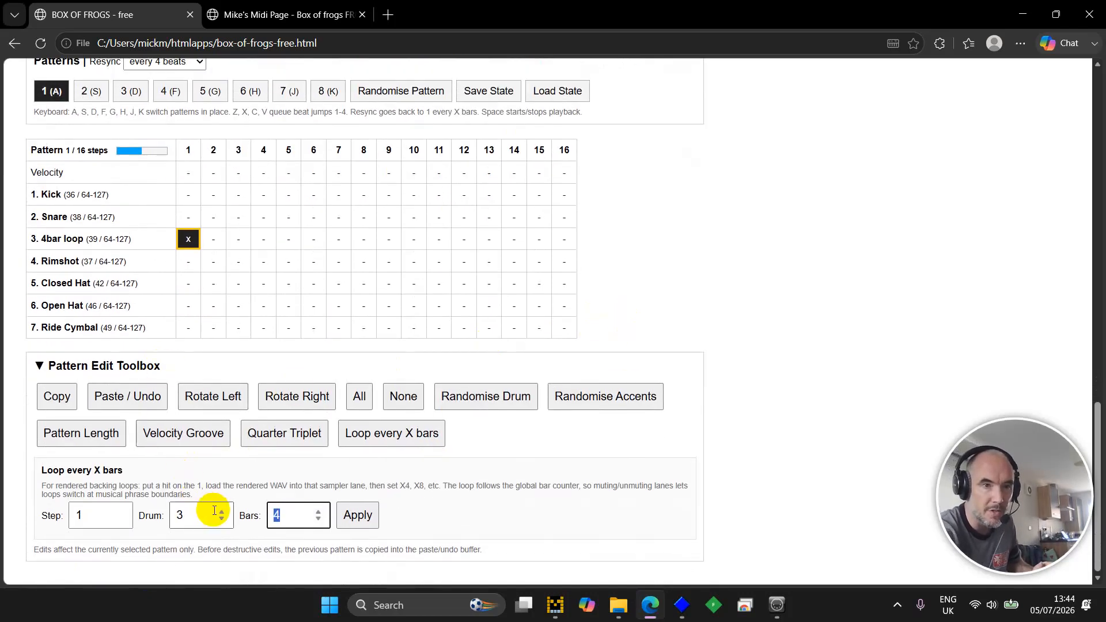
left_click(347, 527)
left_click(618, 285)
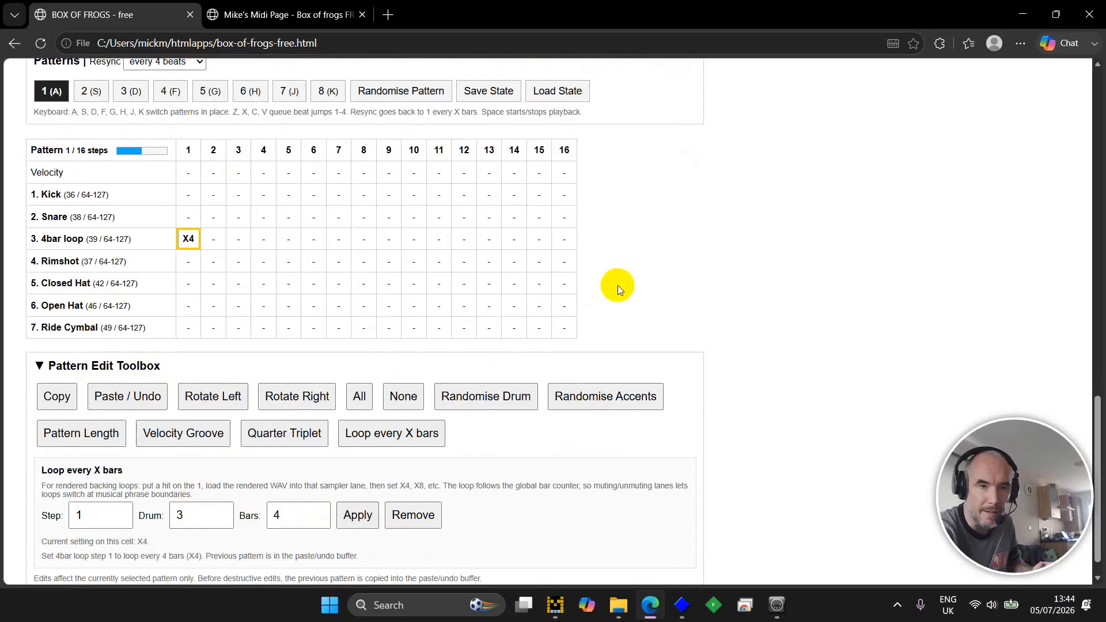
key("space")
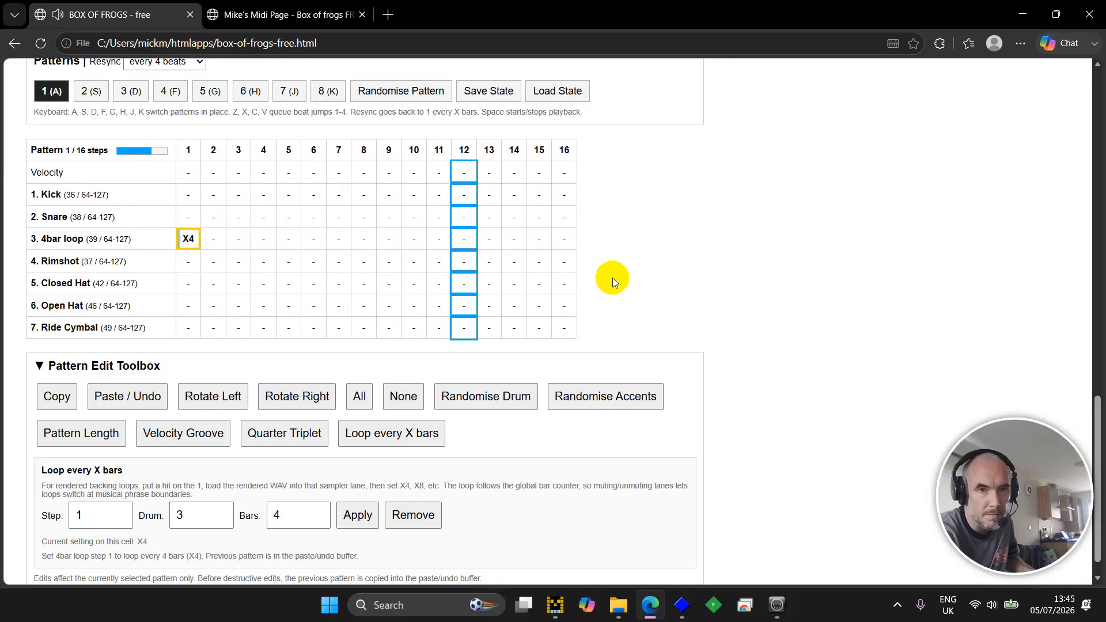
key("space")
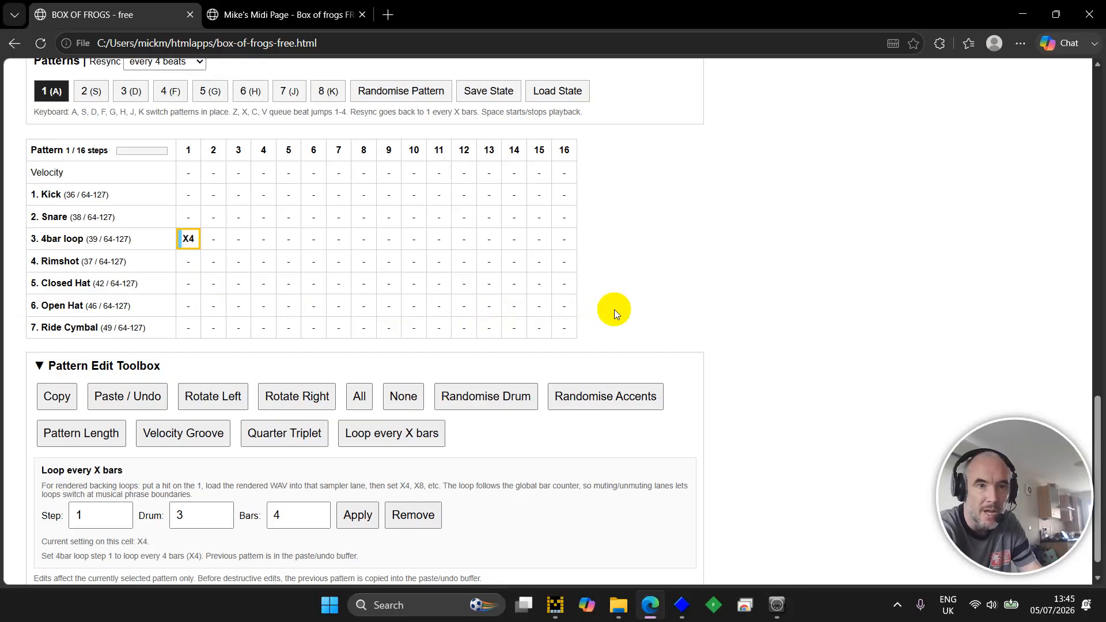
Play pattern 1 and randomise its Open Hat, Closed Hat and Ride Cymbal lanes over the 4bar loop, and stop playback.
key("space")
key("Down")
key("Down")
key("Down")
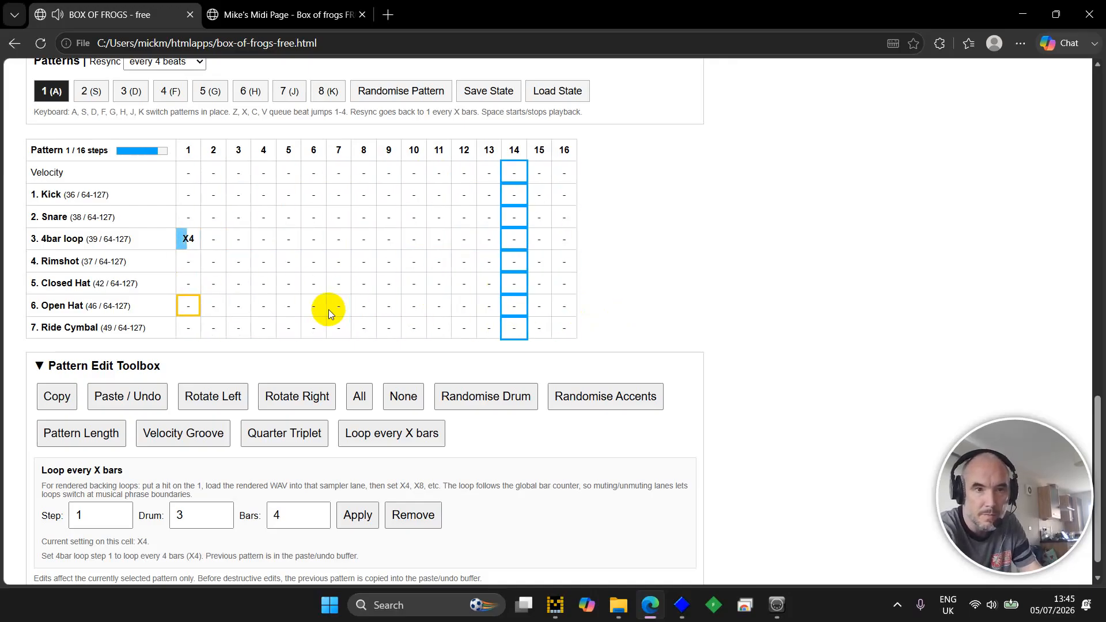
key("r")
key("Up")
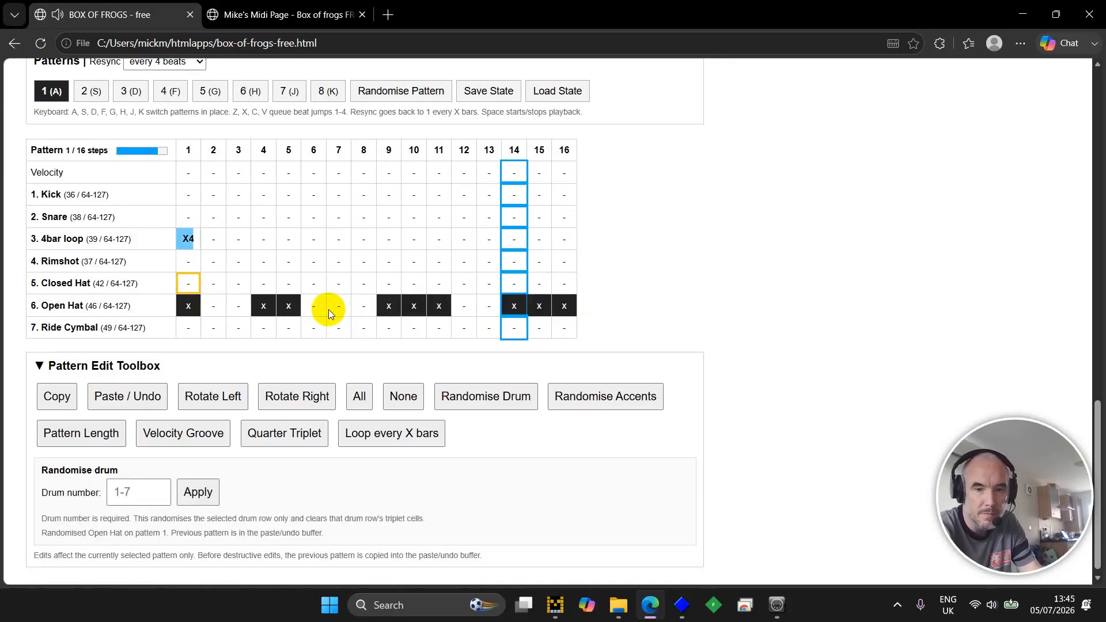
key("r")
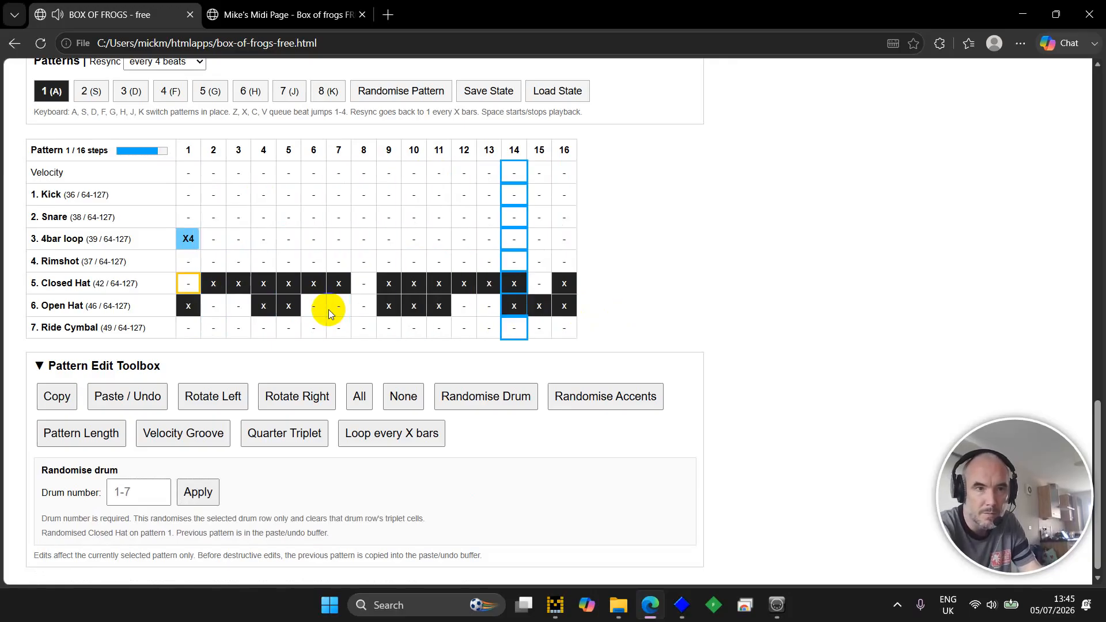
key("Down")
key("Down")
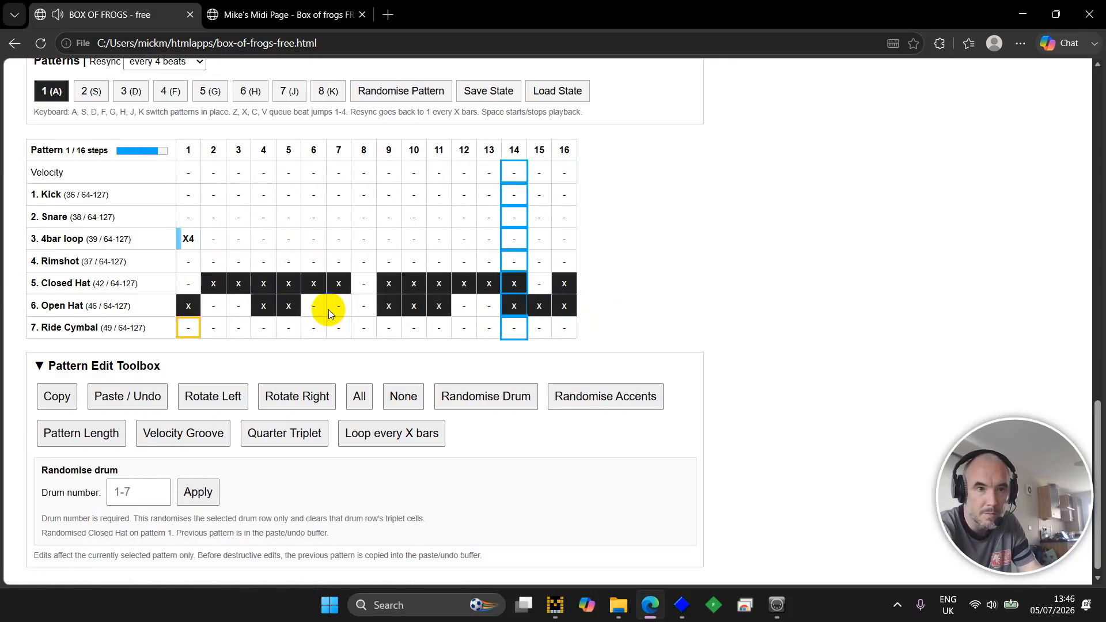
key("r")
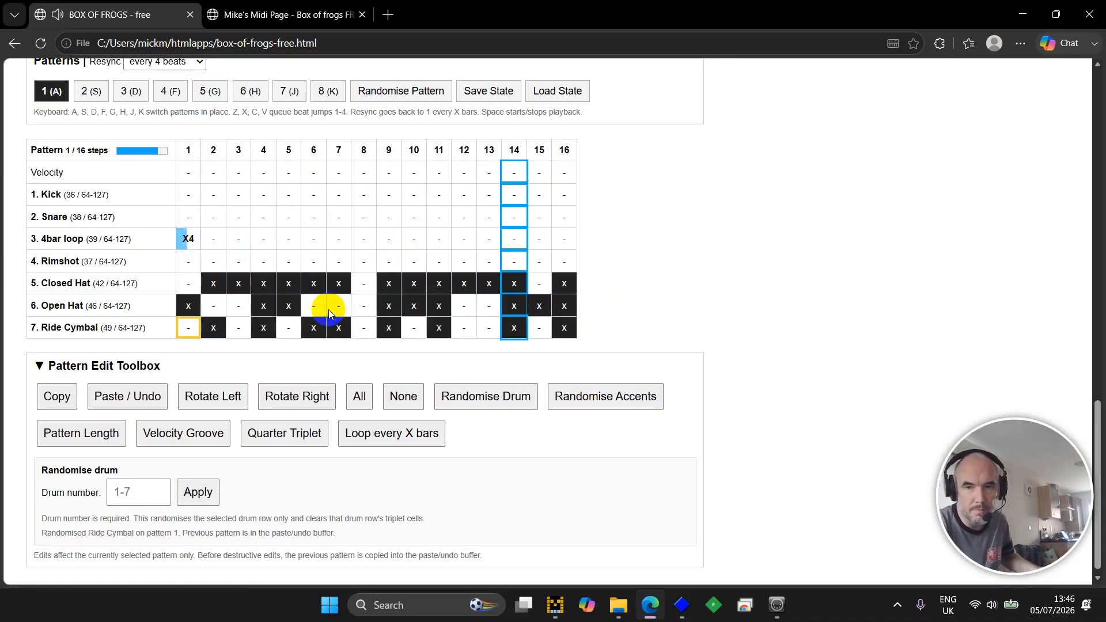
key("space")
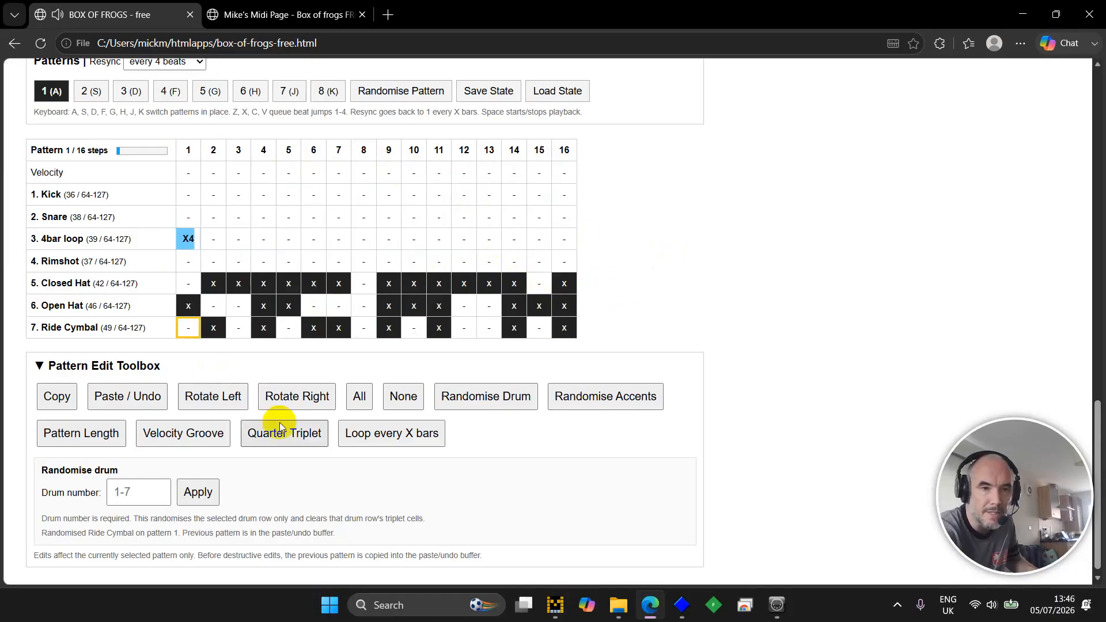
Set the length of pattern 1 to 3 steps, and play and stop it to audition the result.
left_click(91, 438)
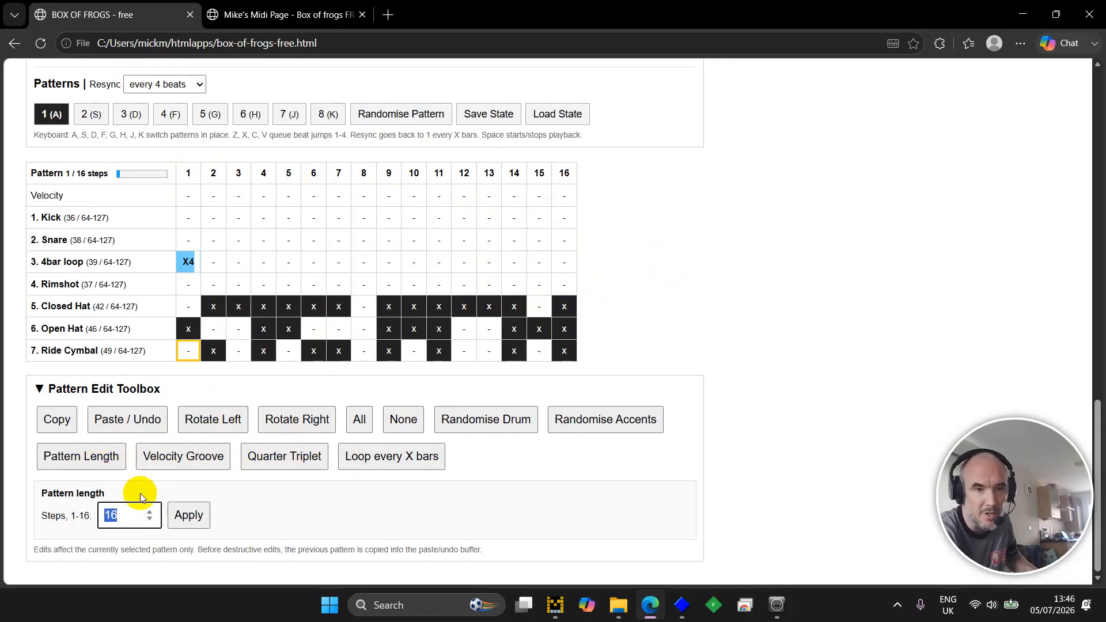
type("3")
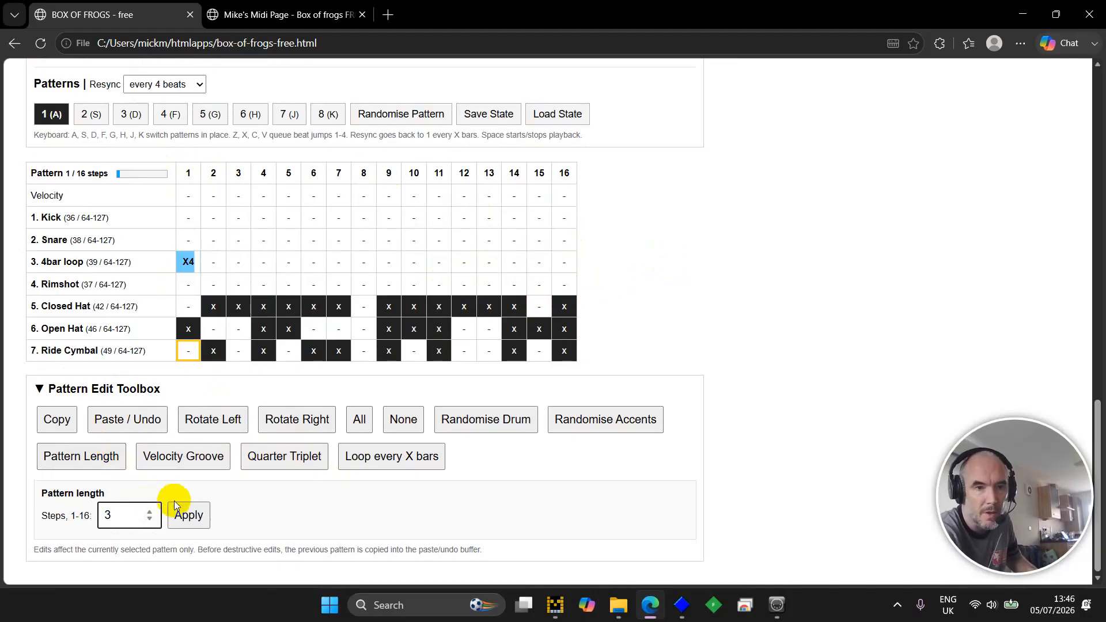
left_click(182, 516)
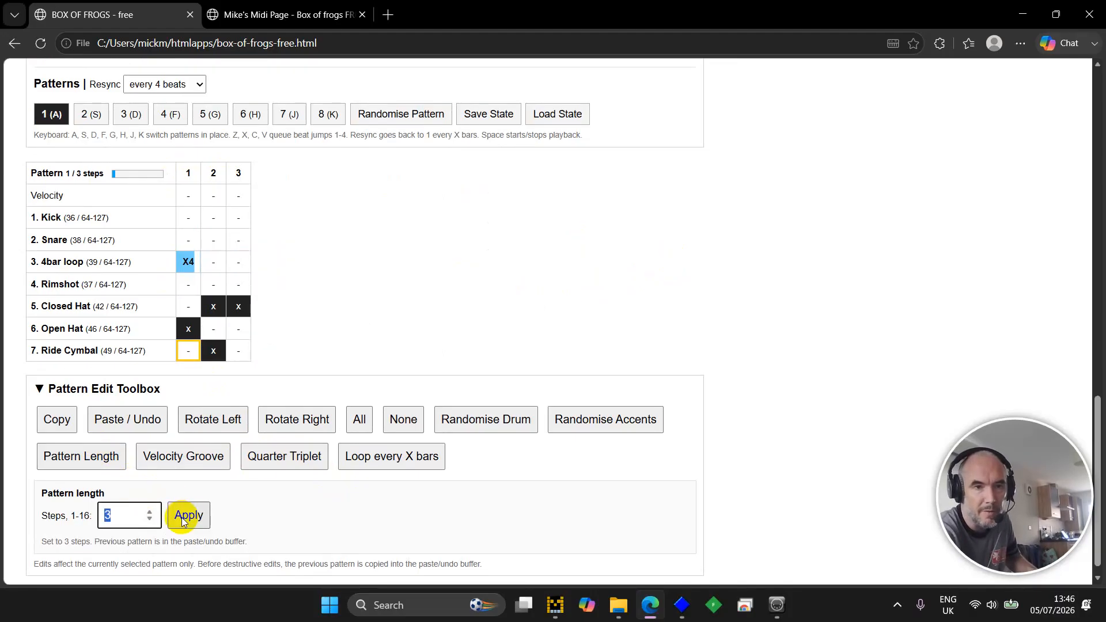
left_click(391, 327)
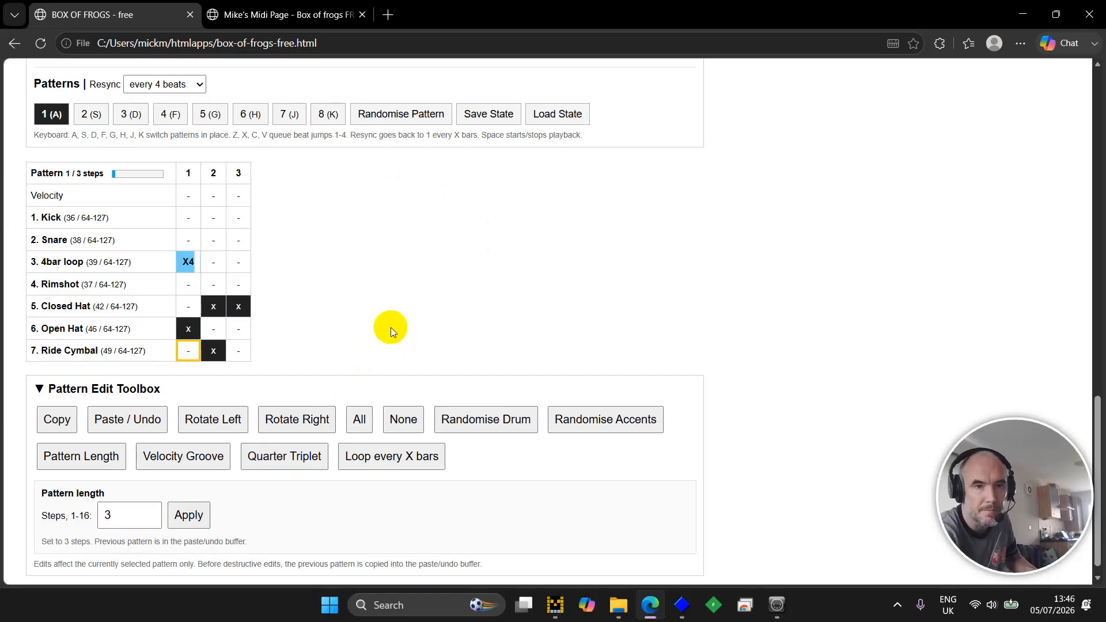
key("space")
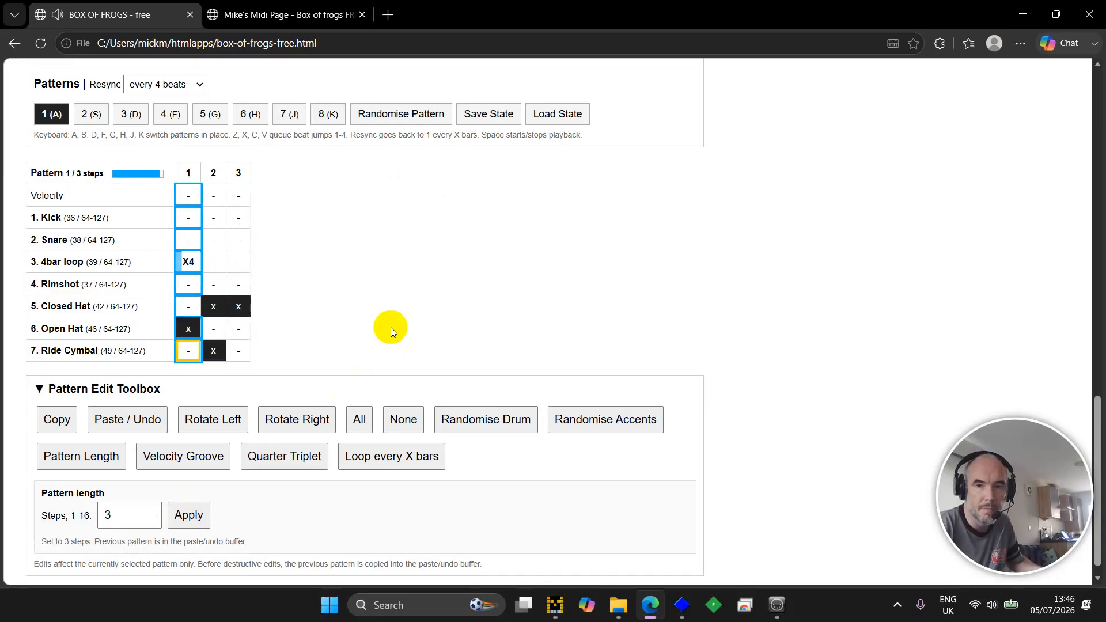
key("space")
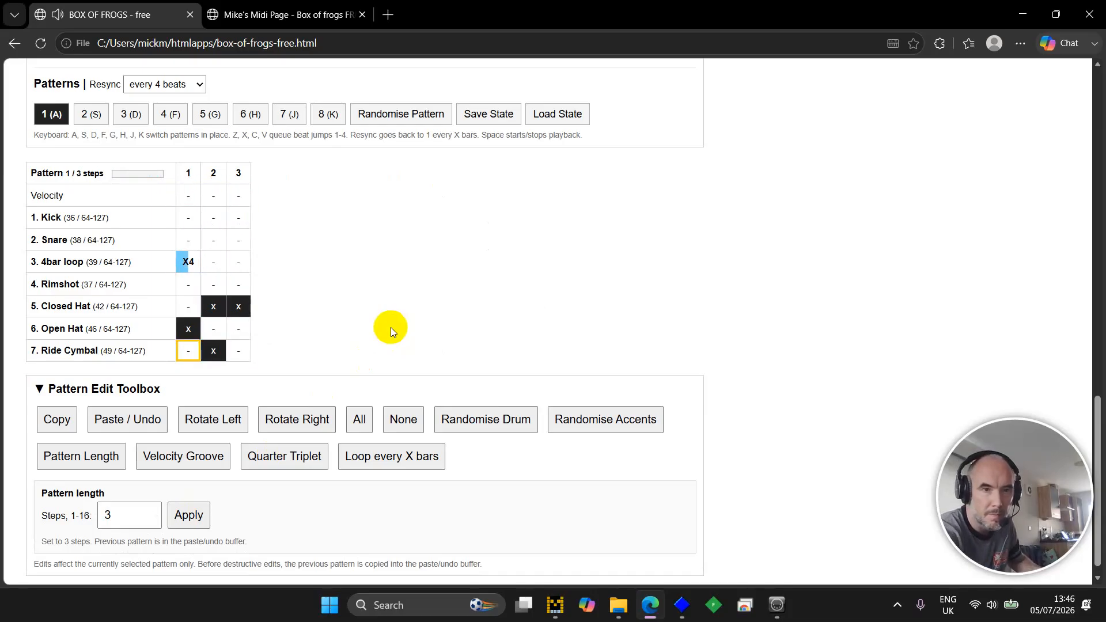
Set the pattern resync to never and play the 3-step pattern against the 4bar loop.
left_click(195, 86)
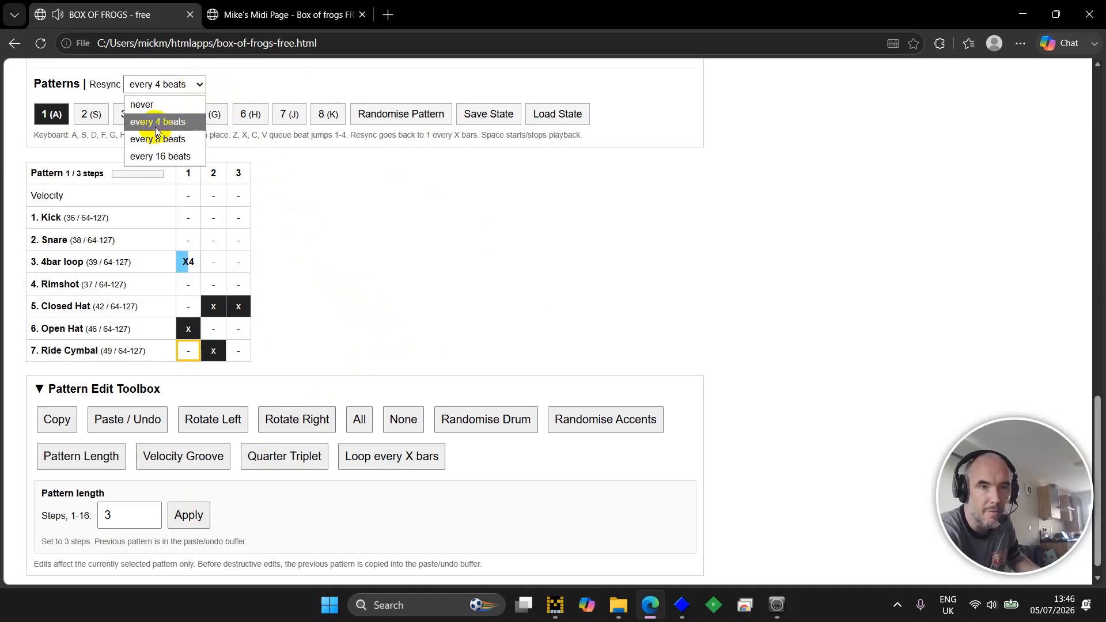
left_click(153, 104)
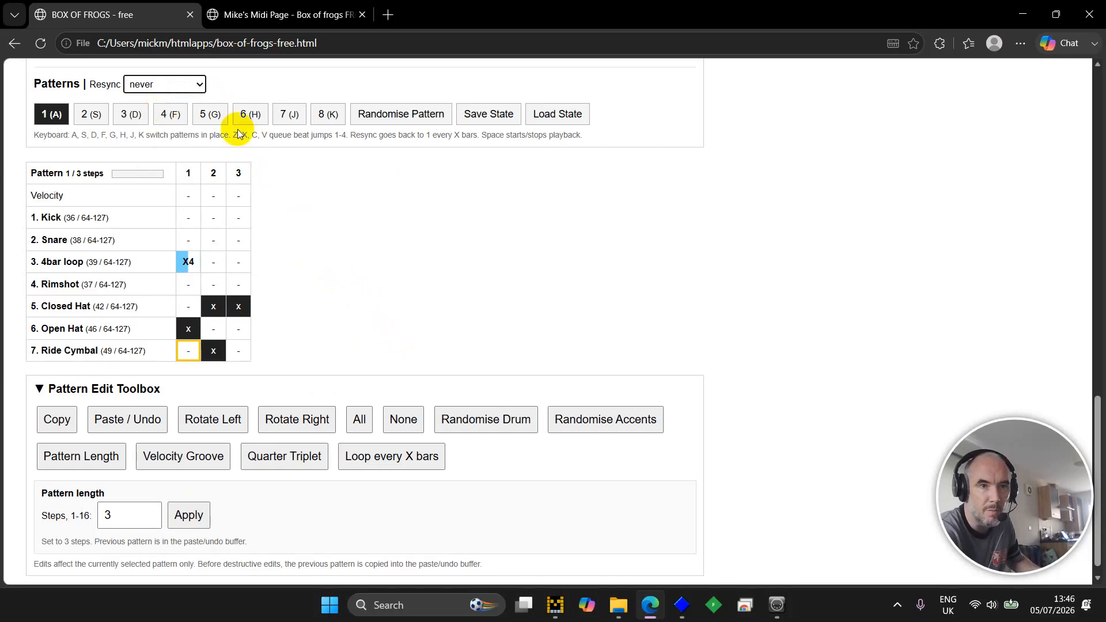
left_click(364, 212)
key("space")
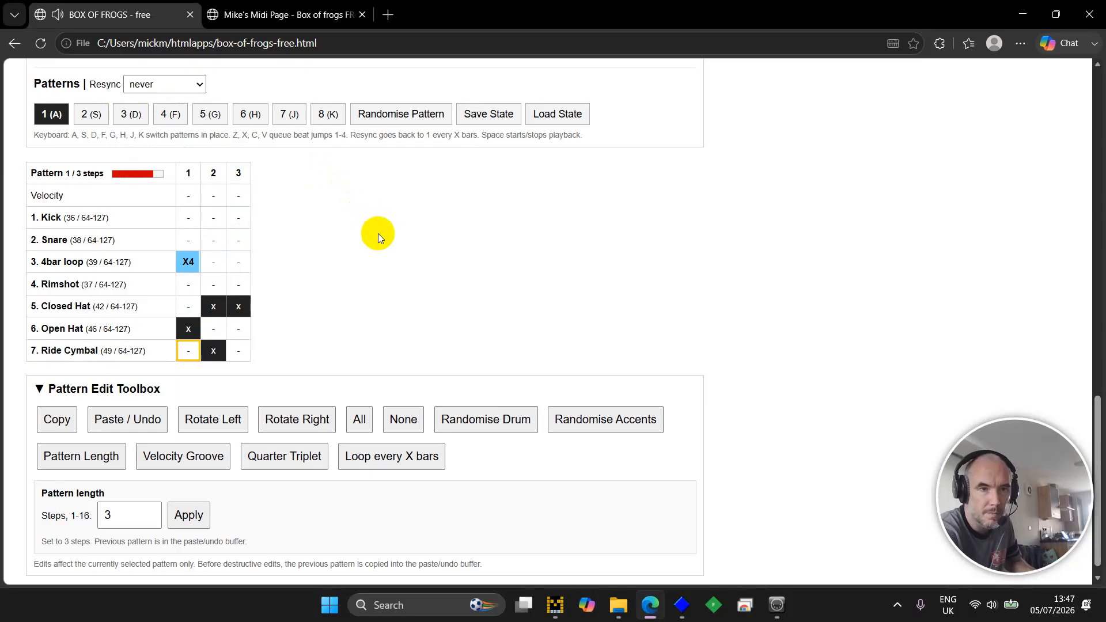
Record a new MIDI performance of the pattern at 120 BPM and stop the recording.
scroll(378, 233, "up", 2)
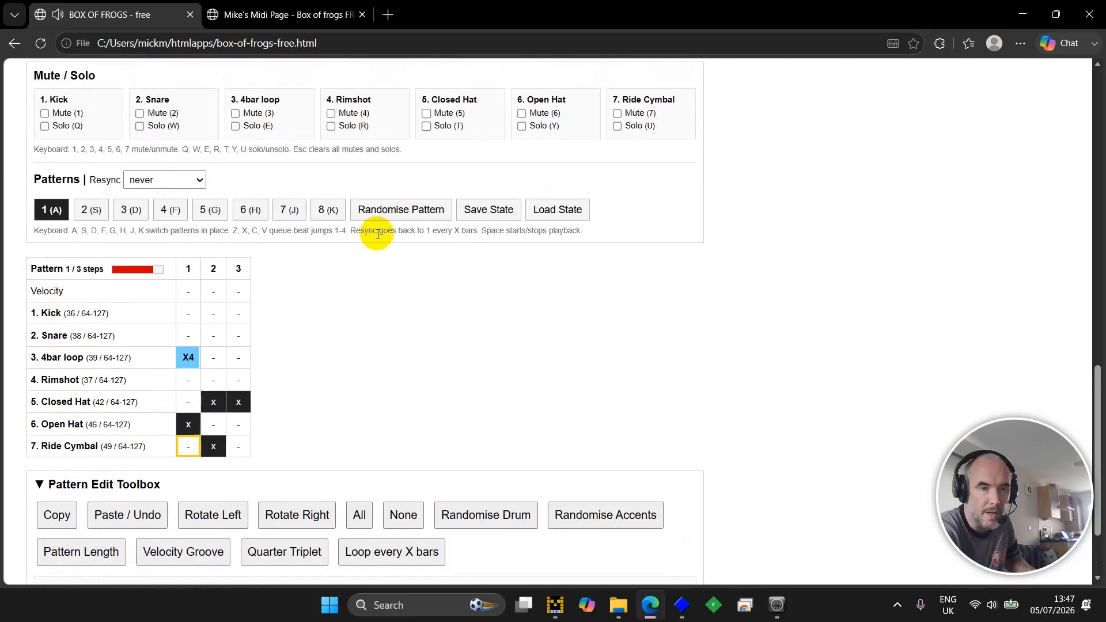
scroll(378, 234, "up", 10)
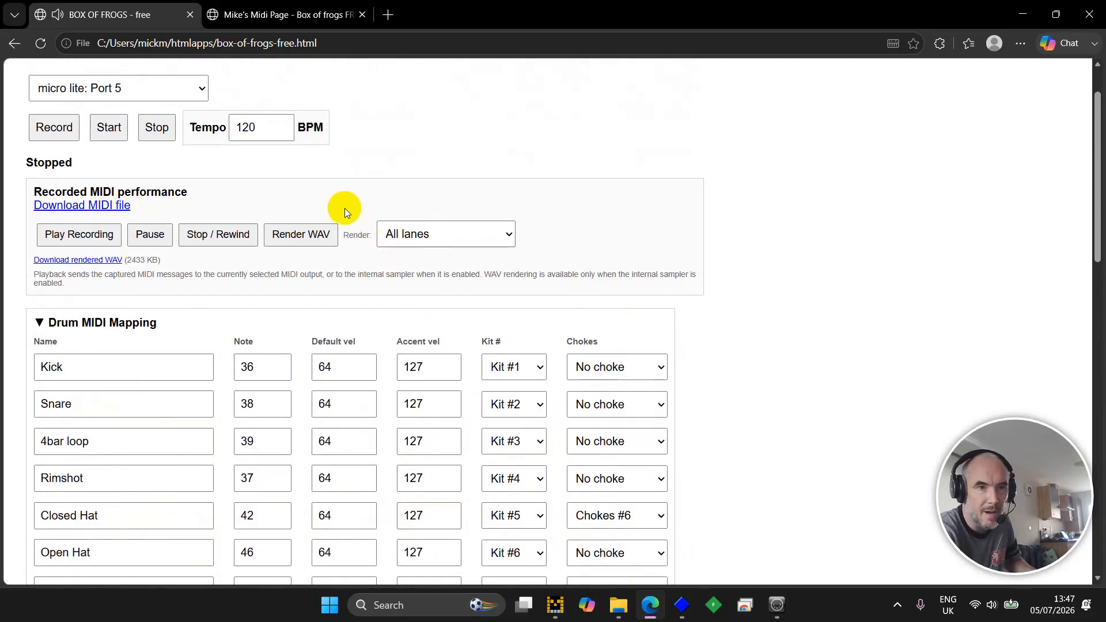
left_click(60, 136)
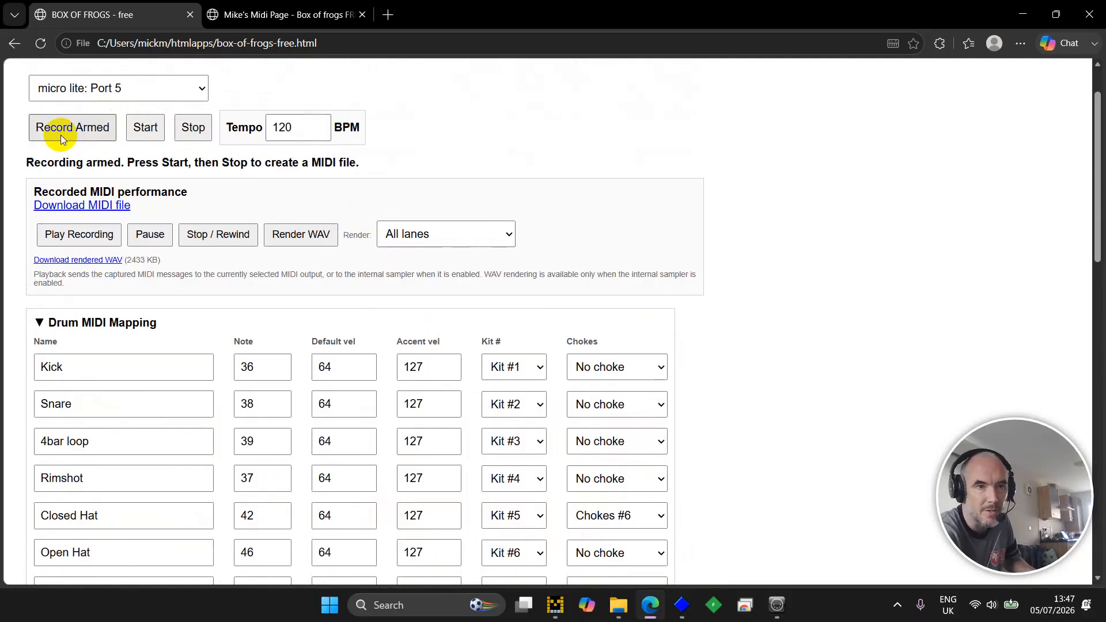
left_click(142, 134)
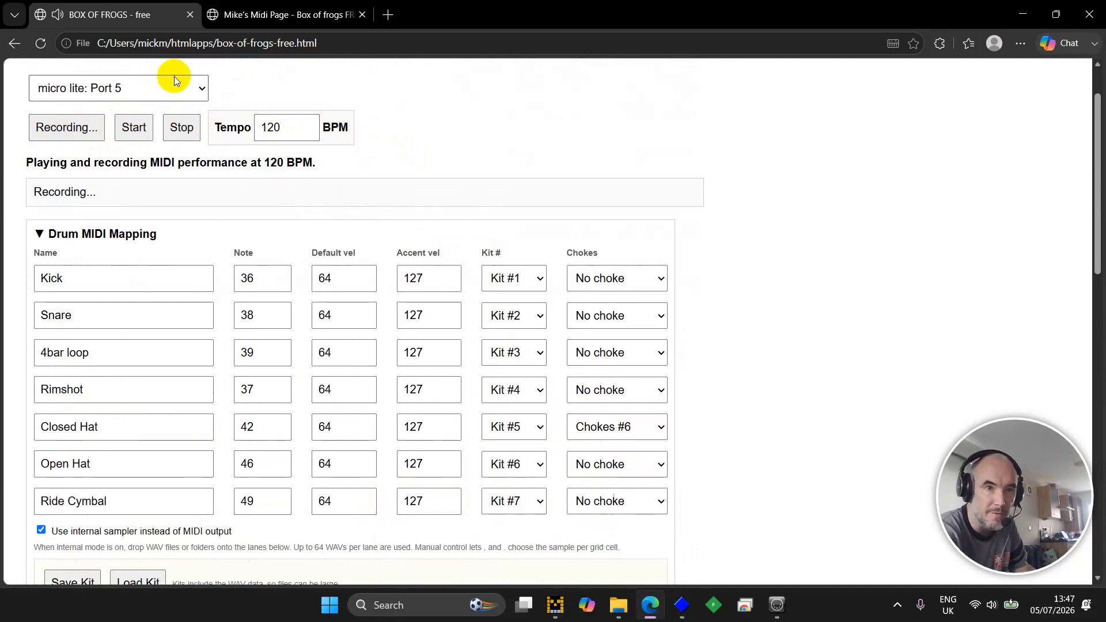
left_click(190, 134)
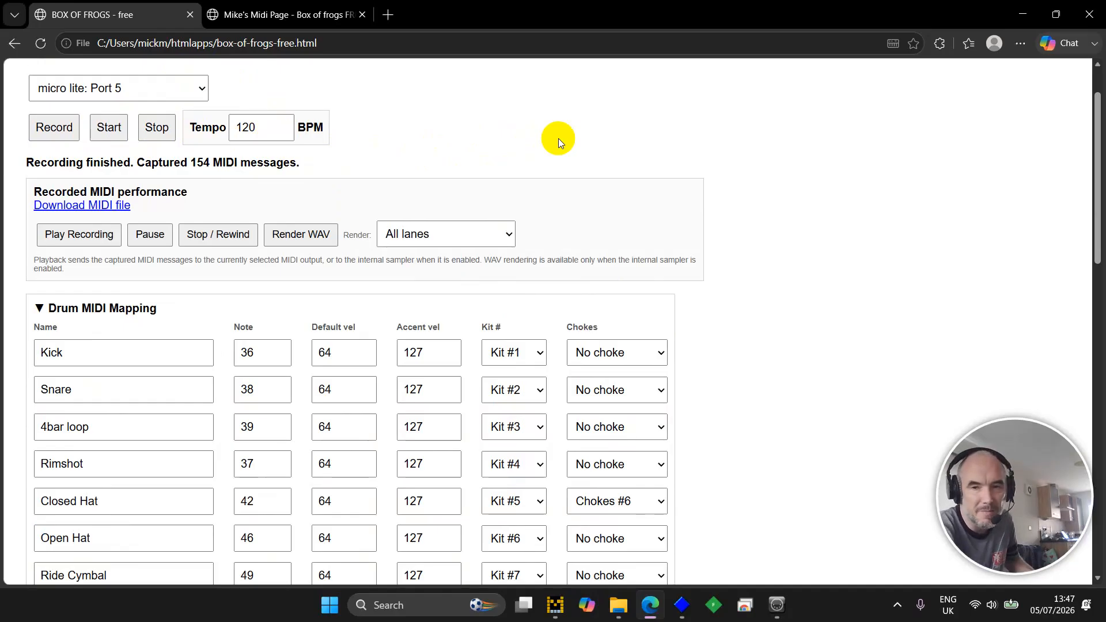
Play back the recorded MIDI performance through the internal sampler.
scroll(558, 138, "down", 1)
scroll(558, 138, "down", 5)
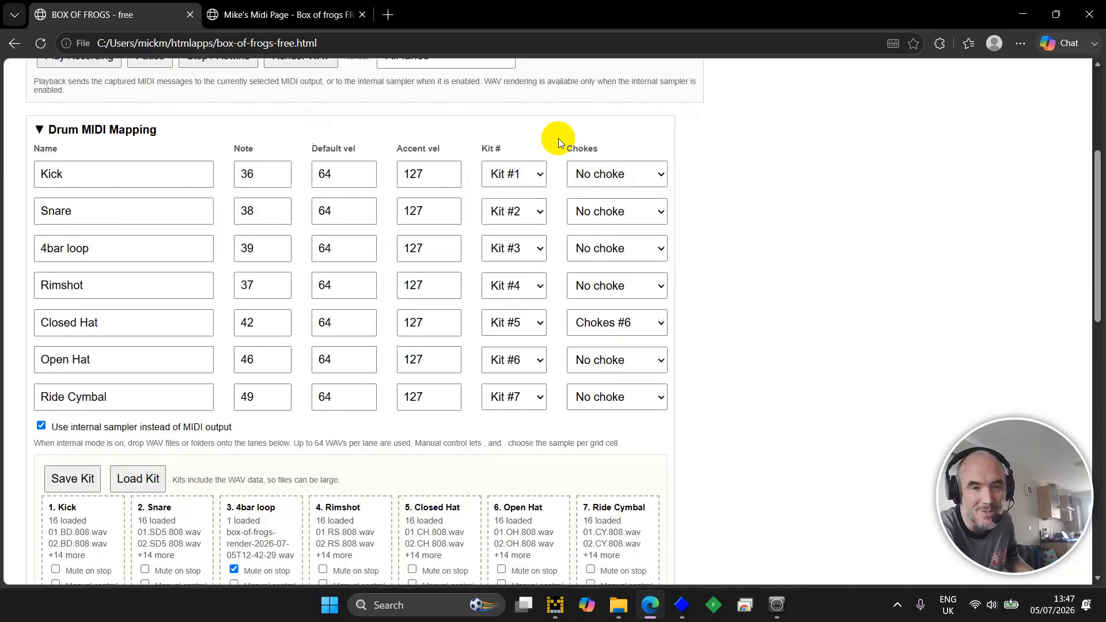
scroll(558, 138, "up", 8)
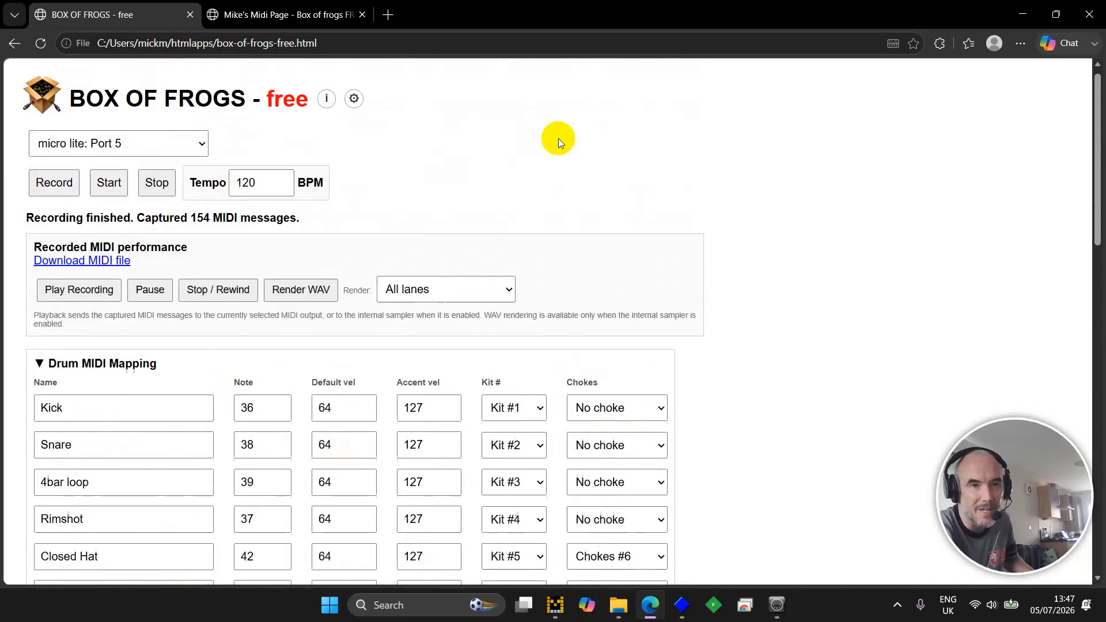
scroll(559, 138, "down", 12)
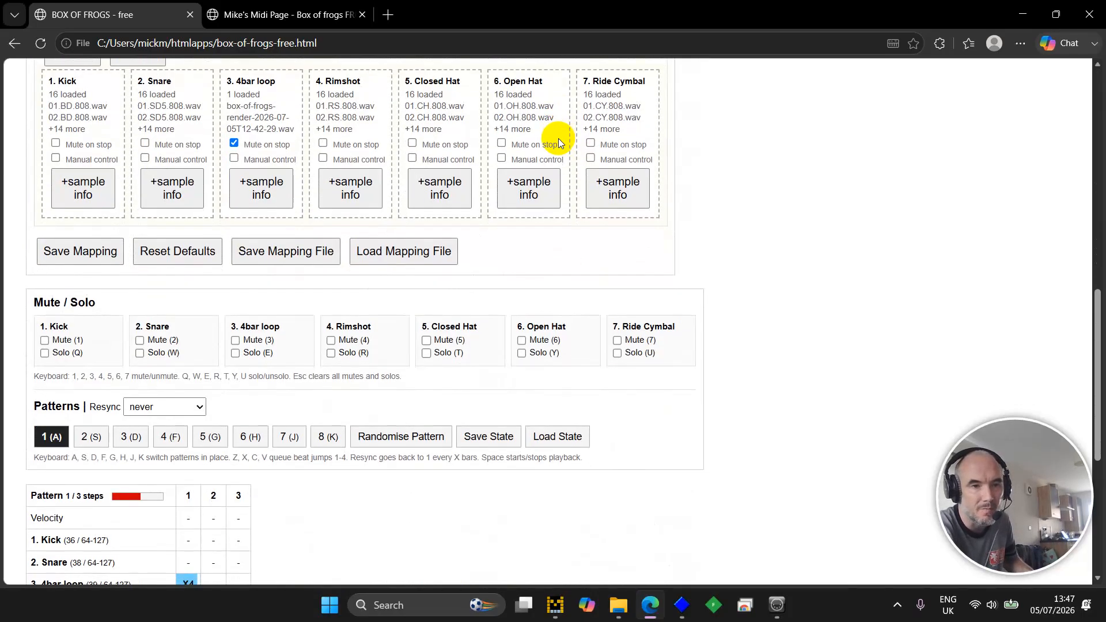
scroll(558, 138, "down", 1)
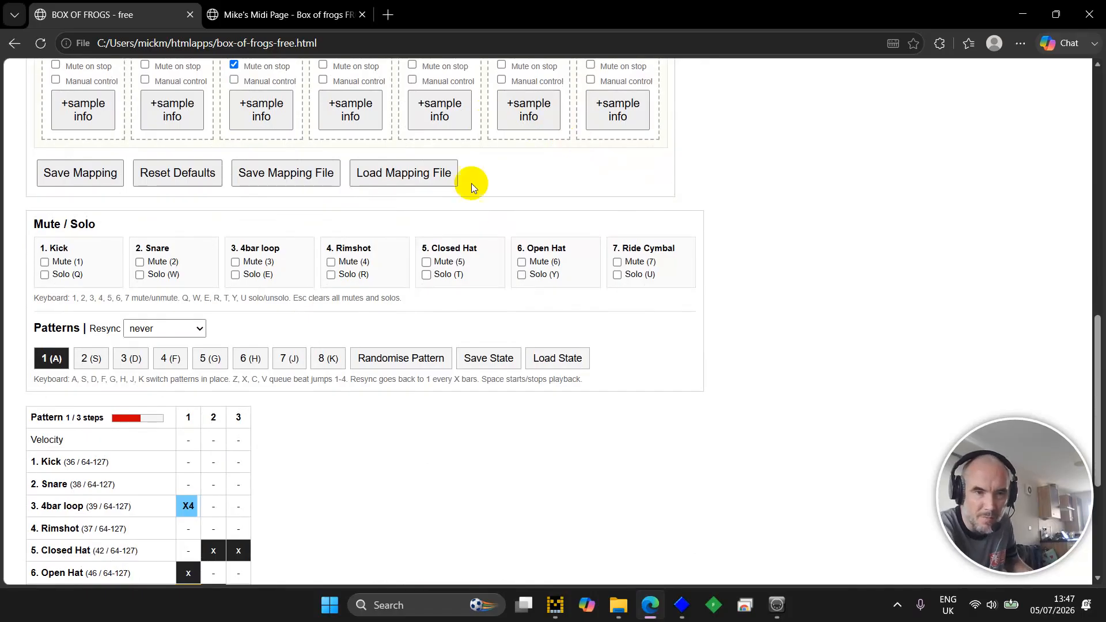
scroll(428, 368, "up", 10)
scroll(428, 369, "up", 3)
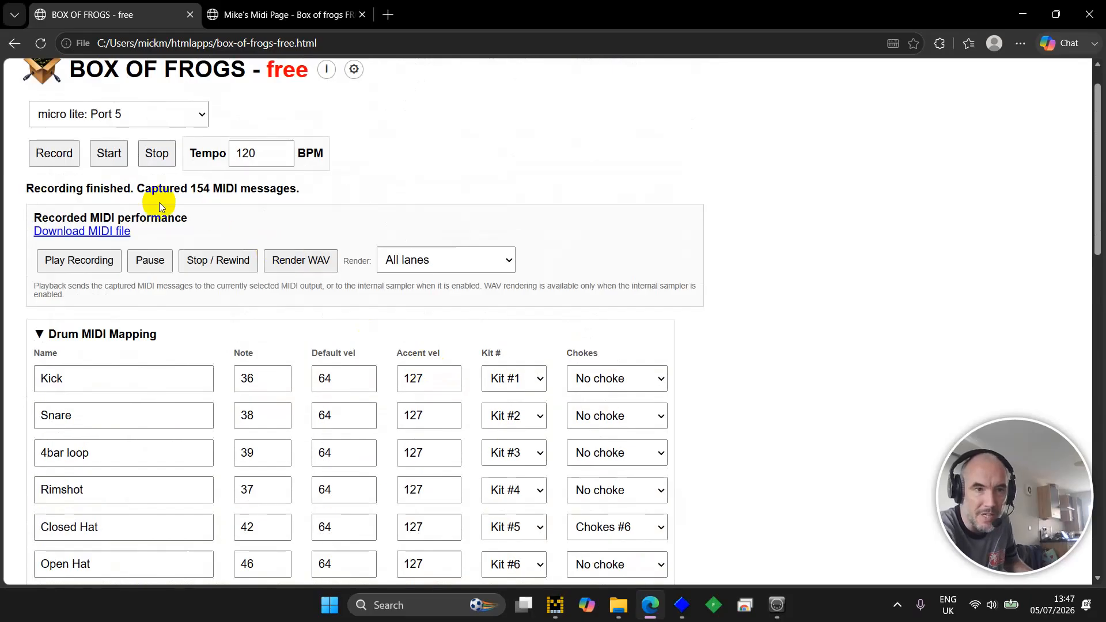
left_click(86, 262)
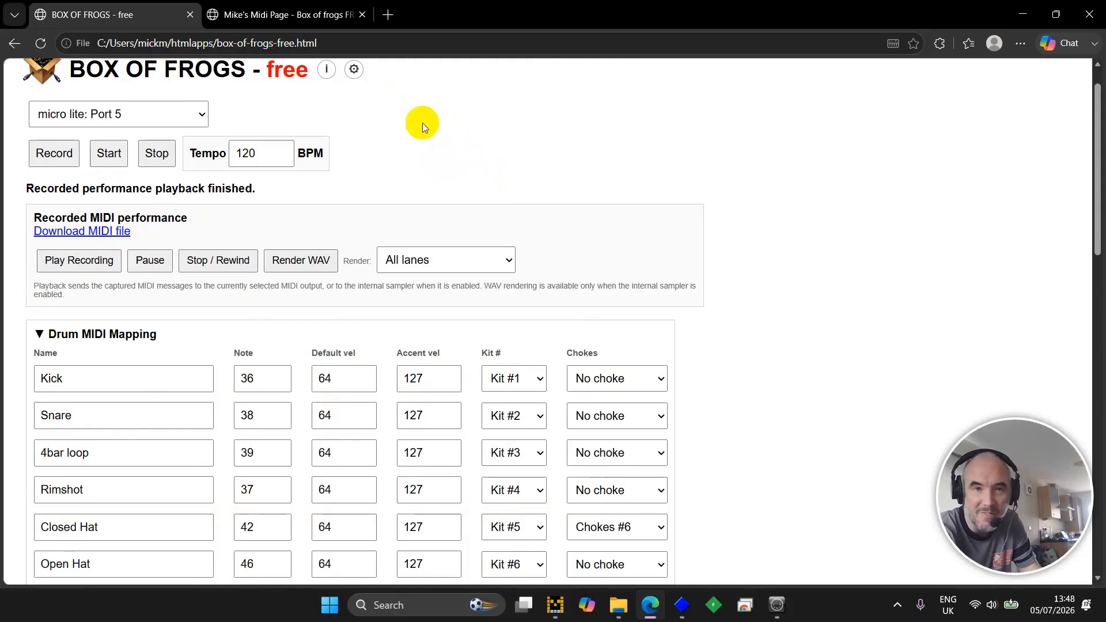
Switch to the Box of Frogs web page and examine the requirements, the download link and the links for sharing kits and songs.
left_click(268, 16)
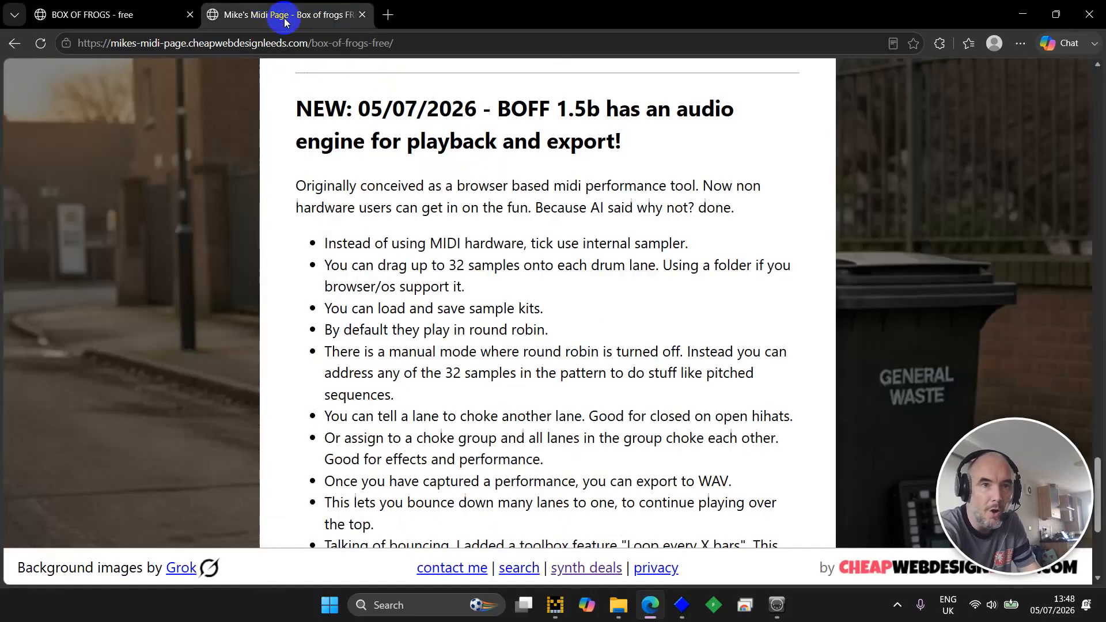
scroll(363, 177, "up", 3)
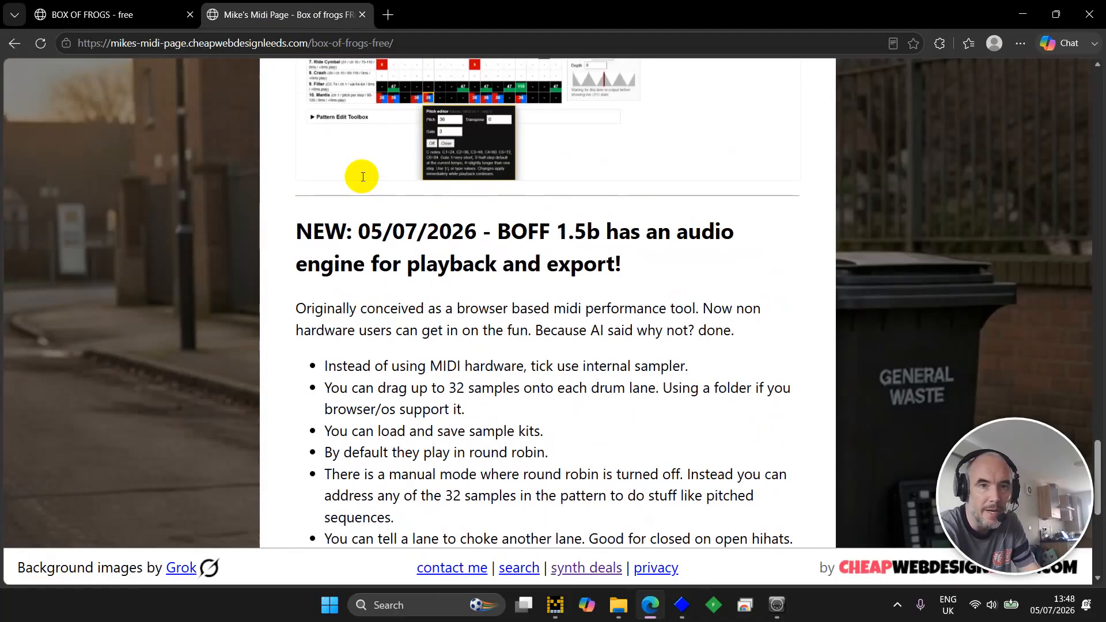
scroll(363, 177, "up", 5)
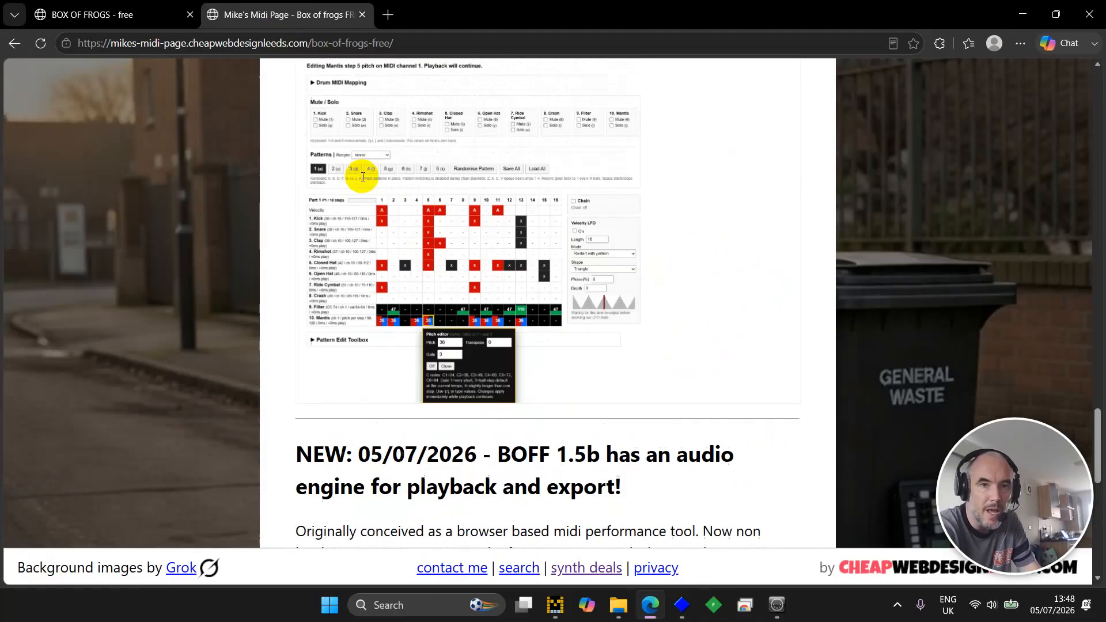
scroll(363, 176, "up", 10)
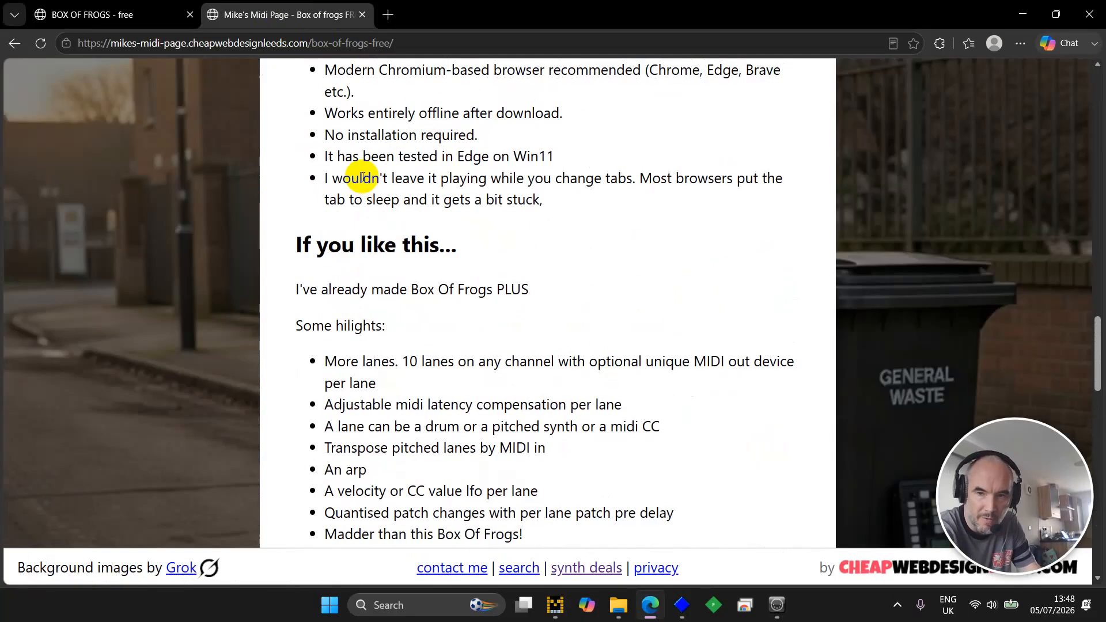
scroll(362, 178, "up", 6)
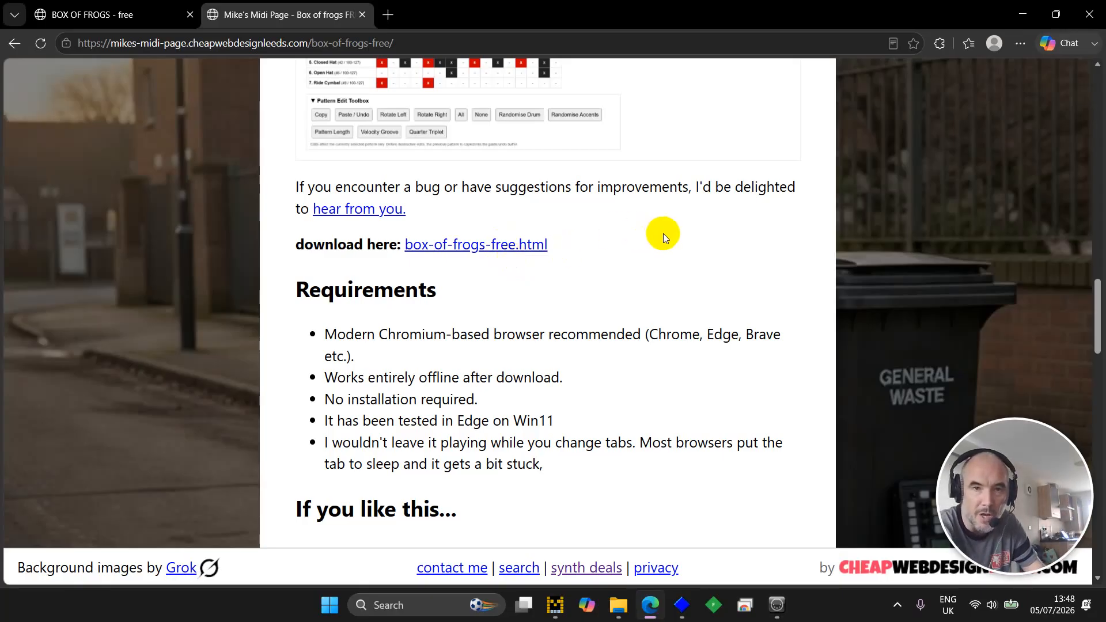
scroll(662, 234, "up", 1)
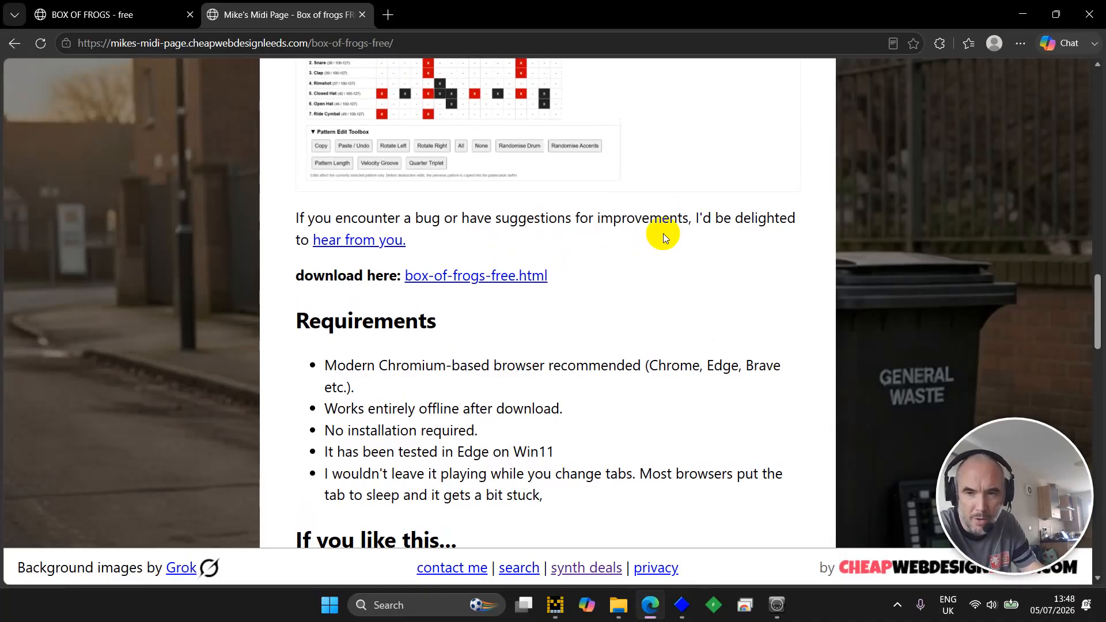
scroll(663, 233, "up", 15)
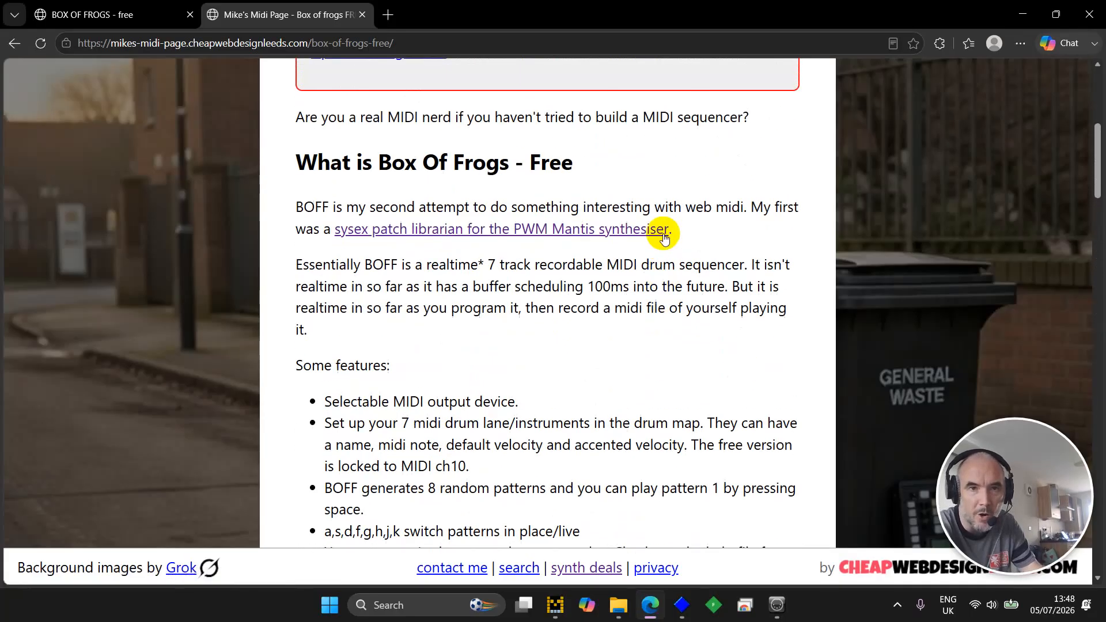
scroll(662, 234, "up", 10)
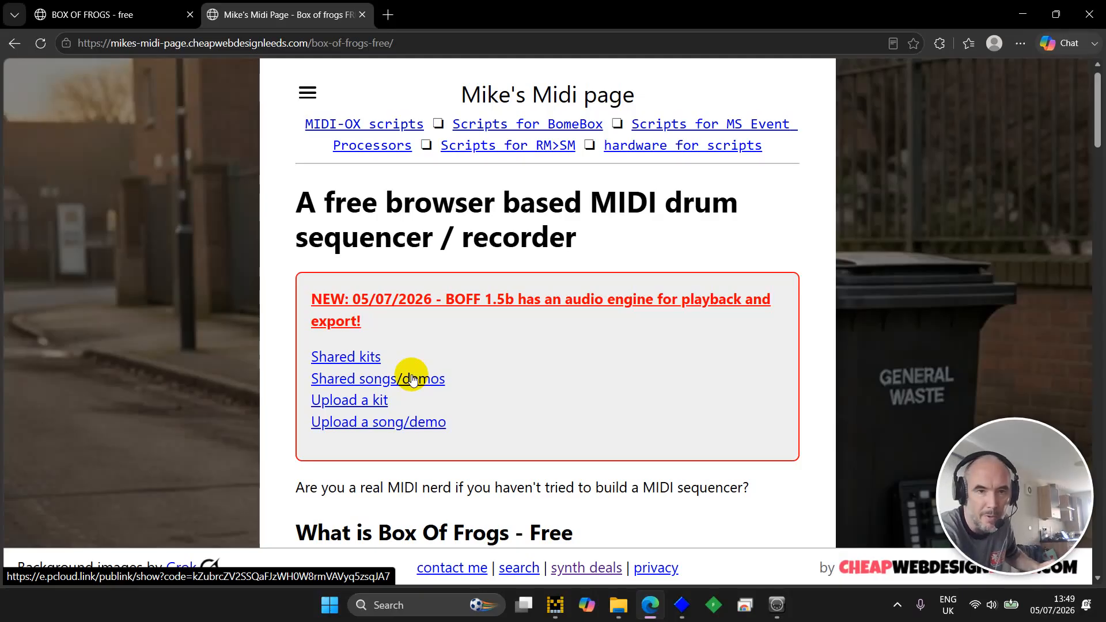
scroll(676, 224, "down", 3)
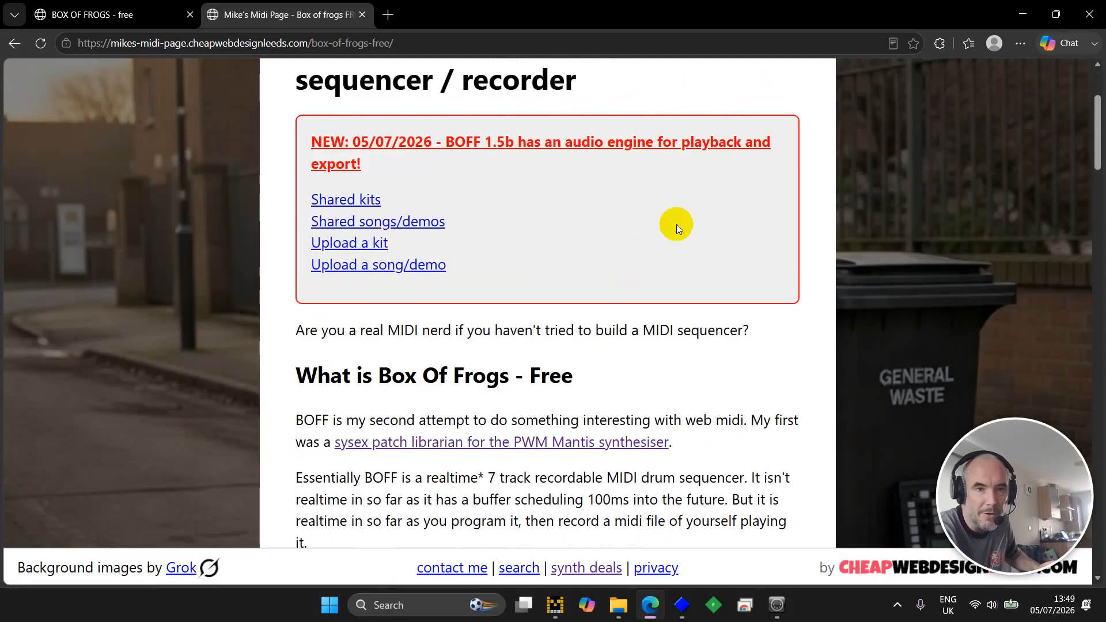
scroll(676, 228, "up", 1)
Return to the Box of Frogs sequencer and look over the sampler lanes, mute/solo controls and patterns.
left_click(88, 18)
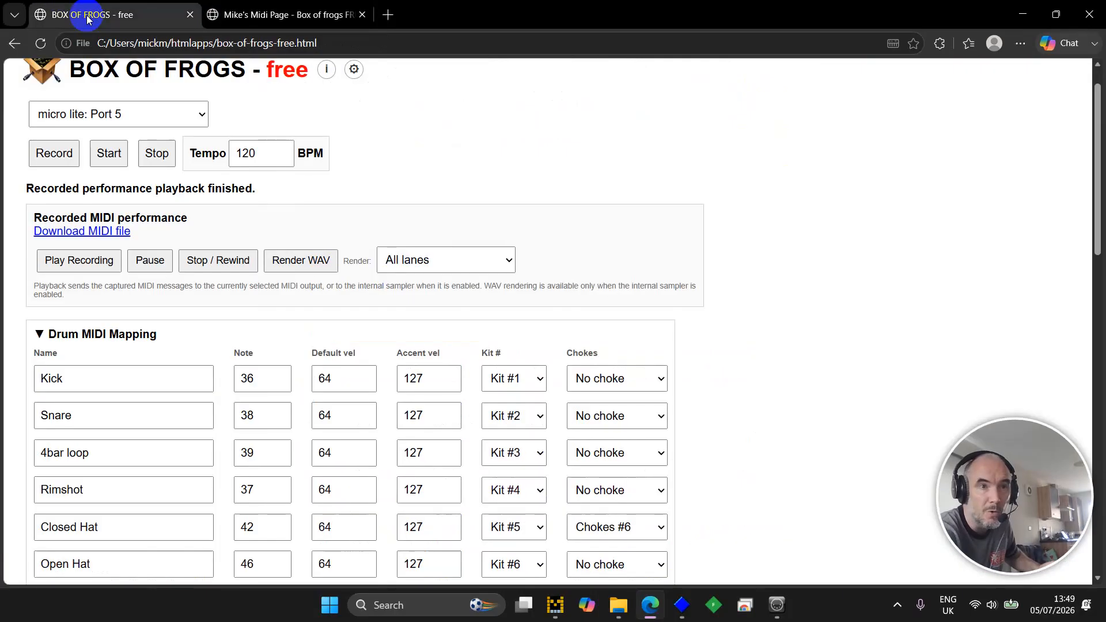
scroll(710, 238, "down", 12)
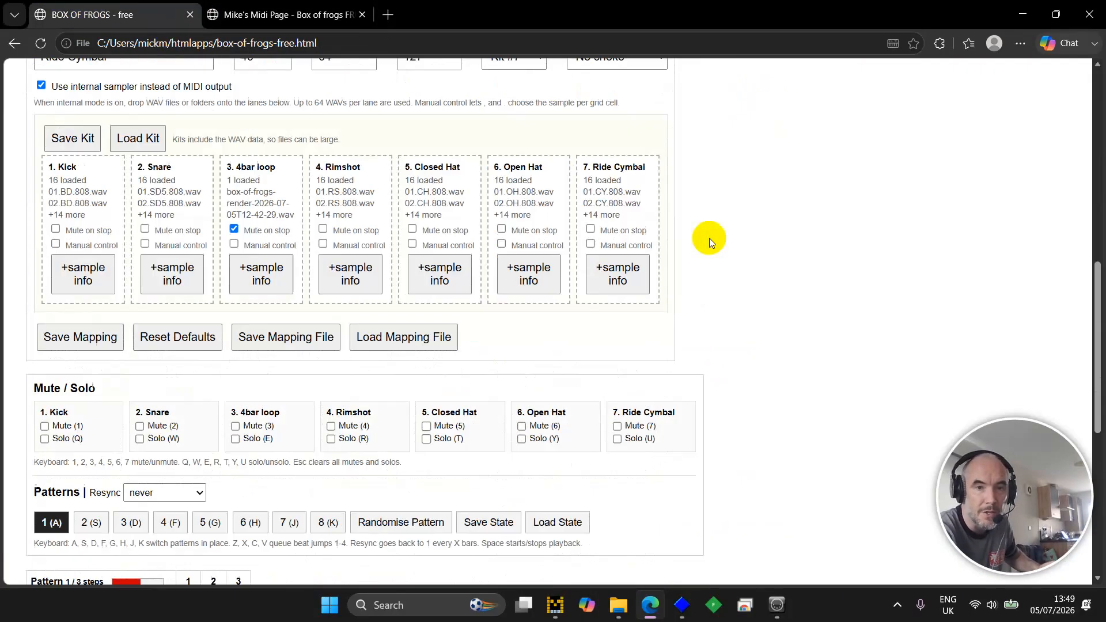